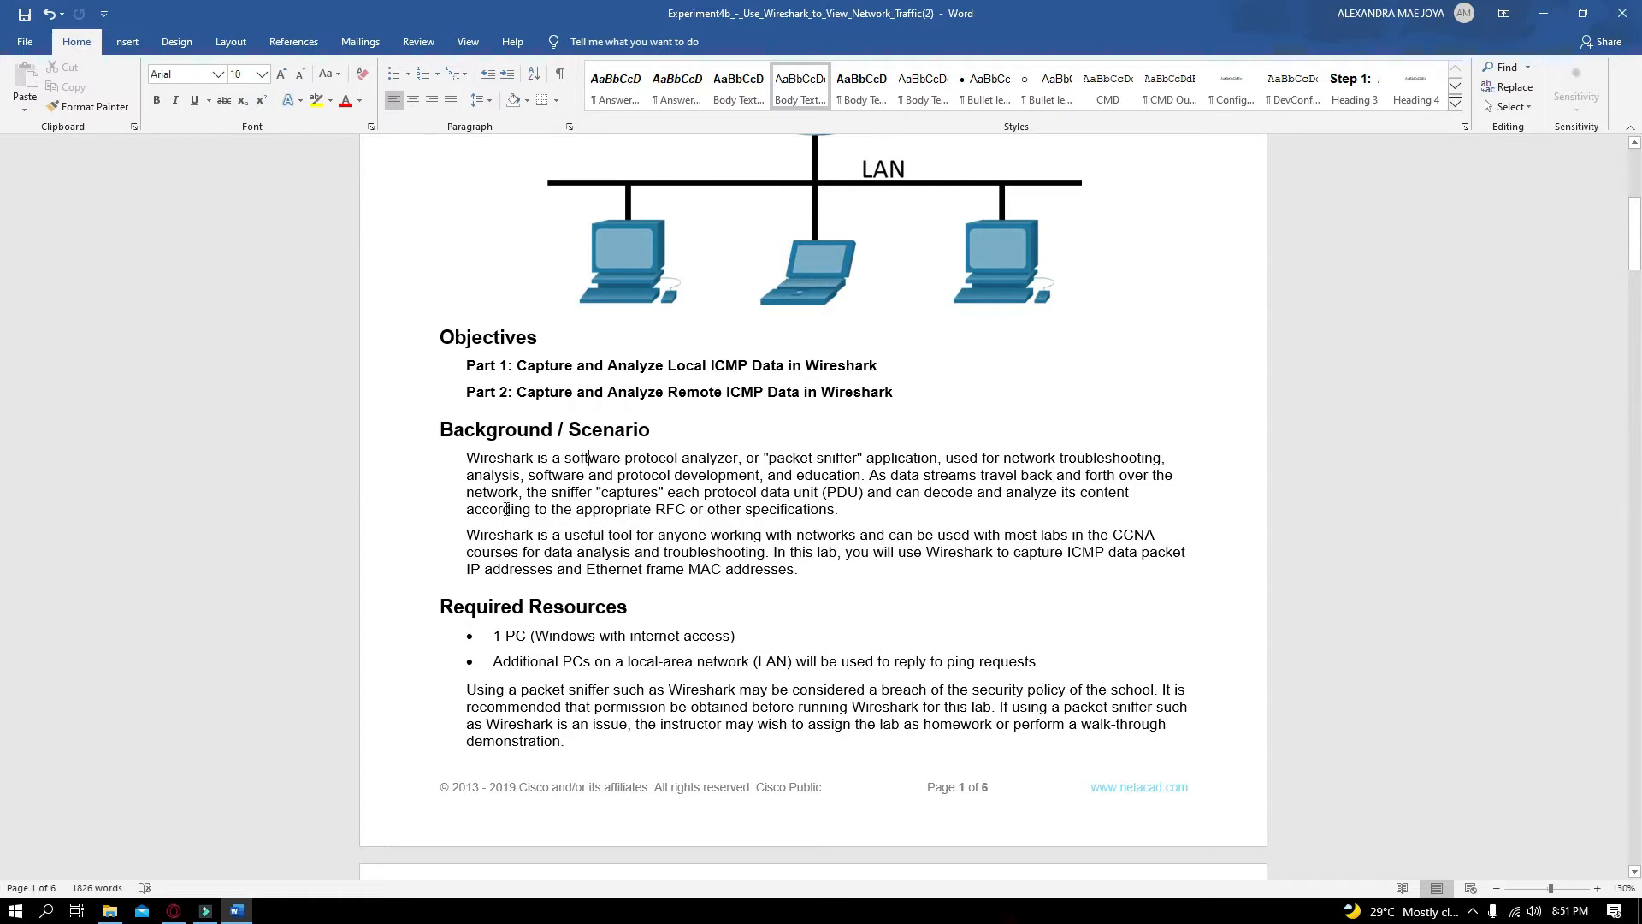
Read the lab's objectives, background, required resources and Step 1 instructions on retrieving interface addresses
drag(609, 496, 658, 496)
click(785, 500)
scroll(732, 574, down, 1)
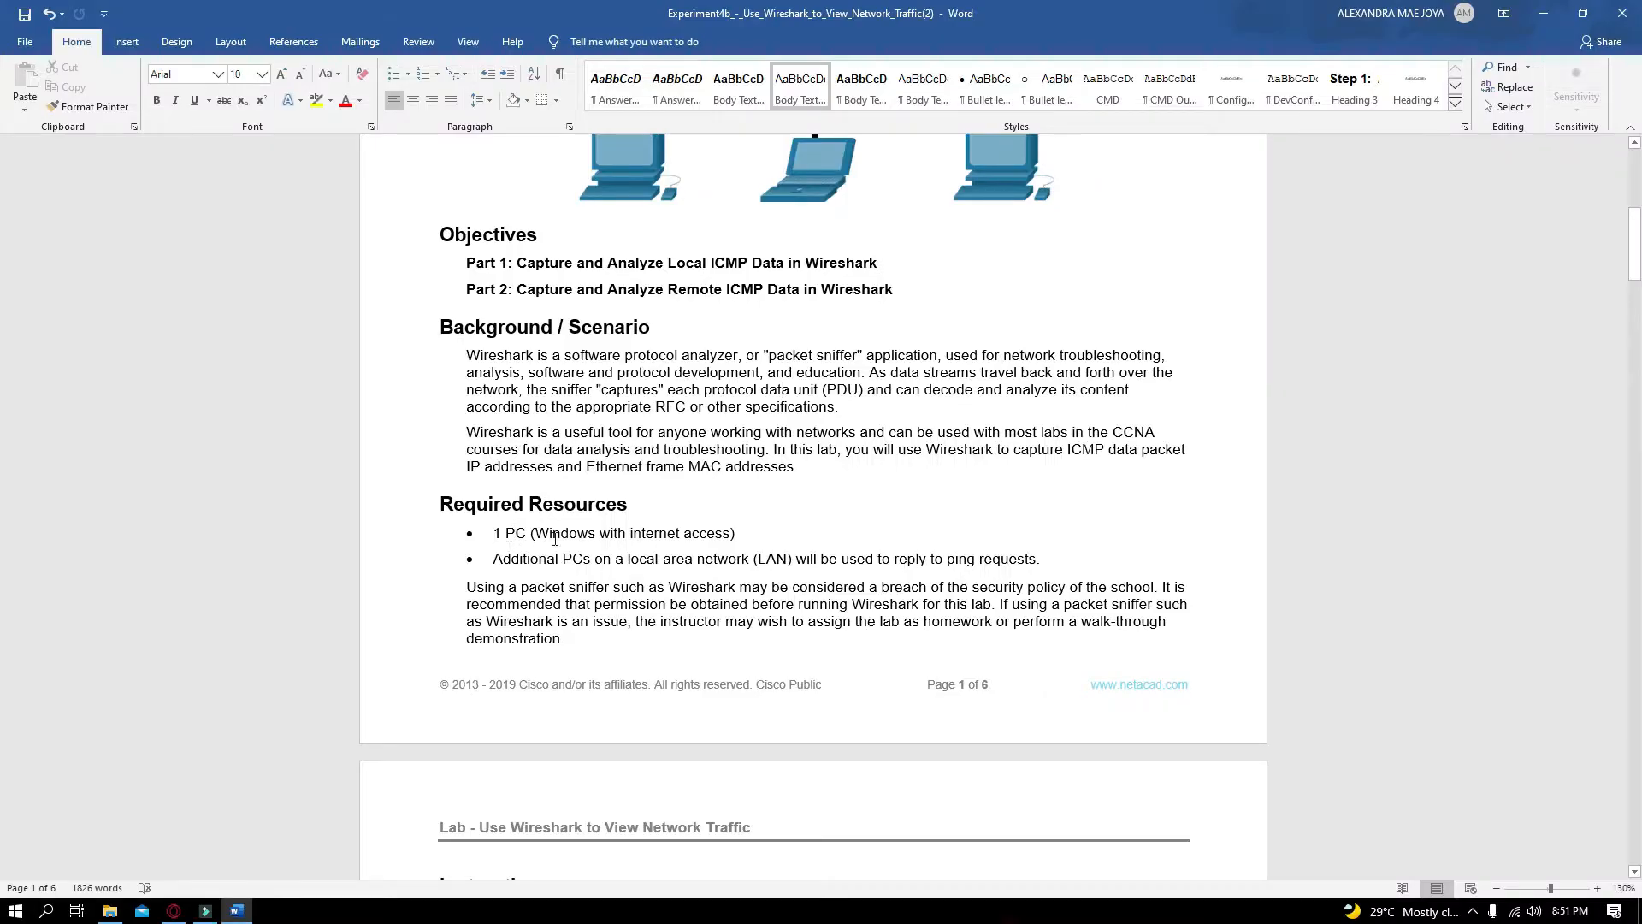
double_click(536, 535)
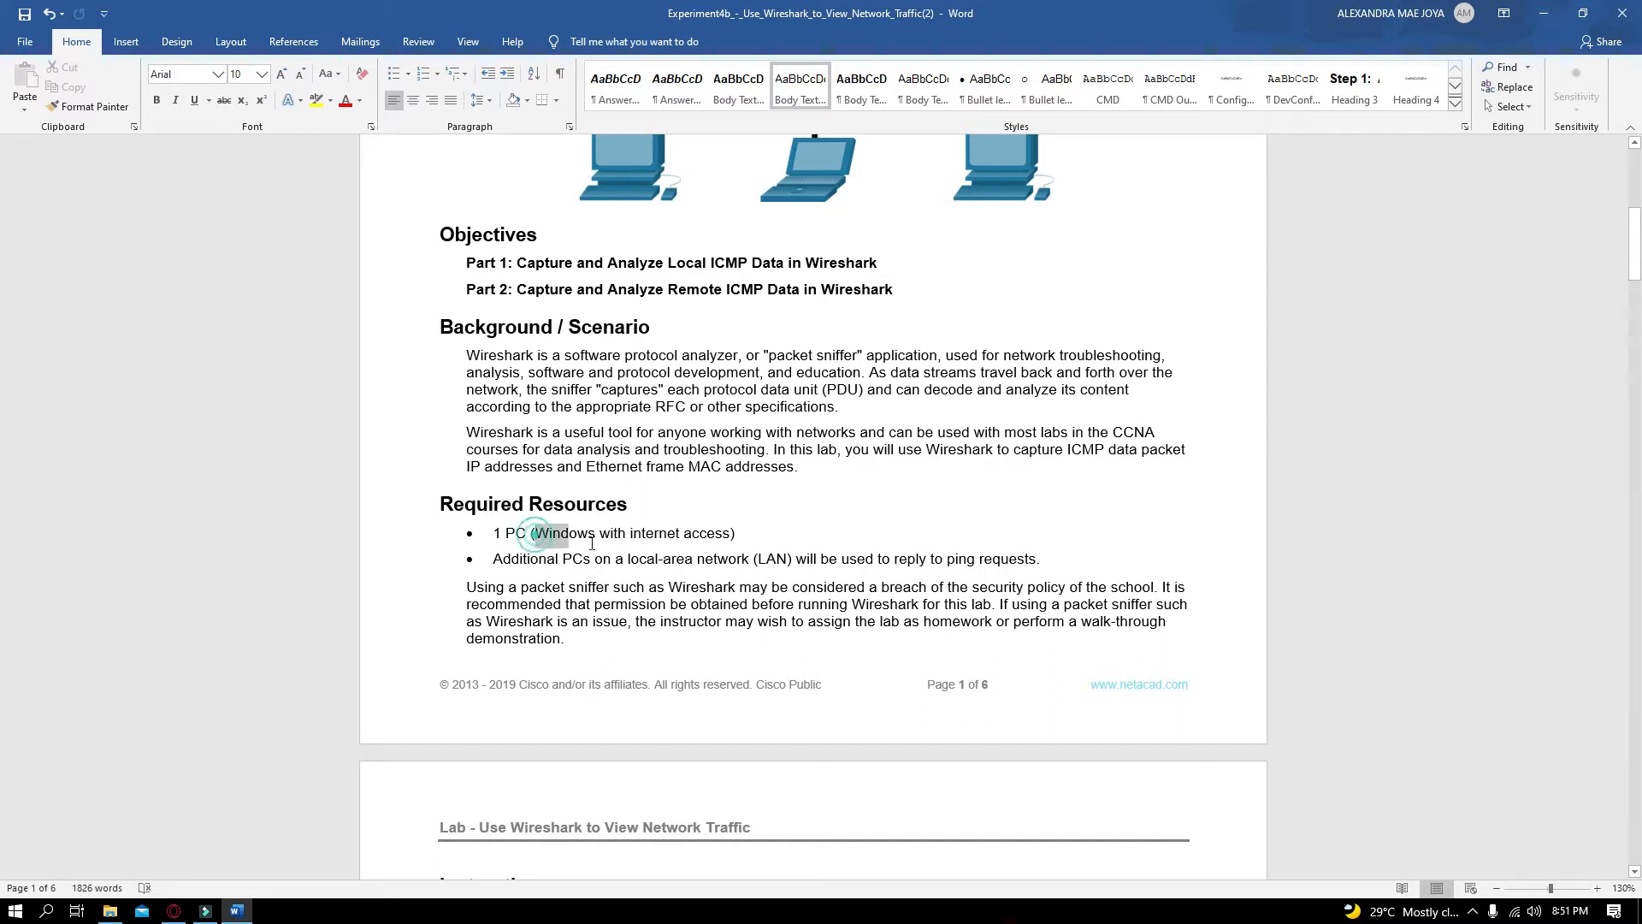
click(687, 551)
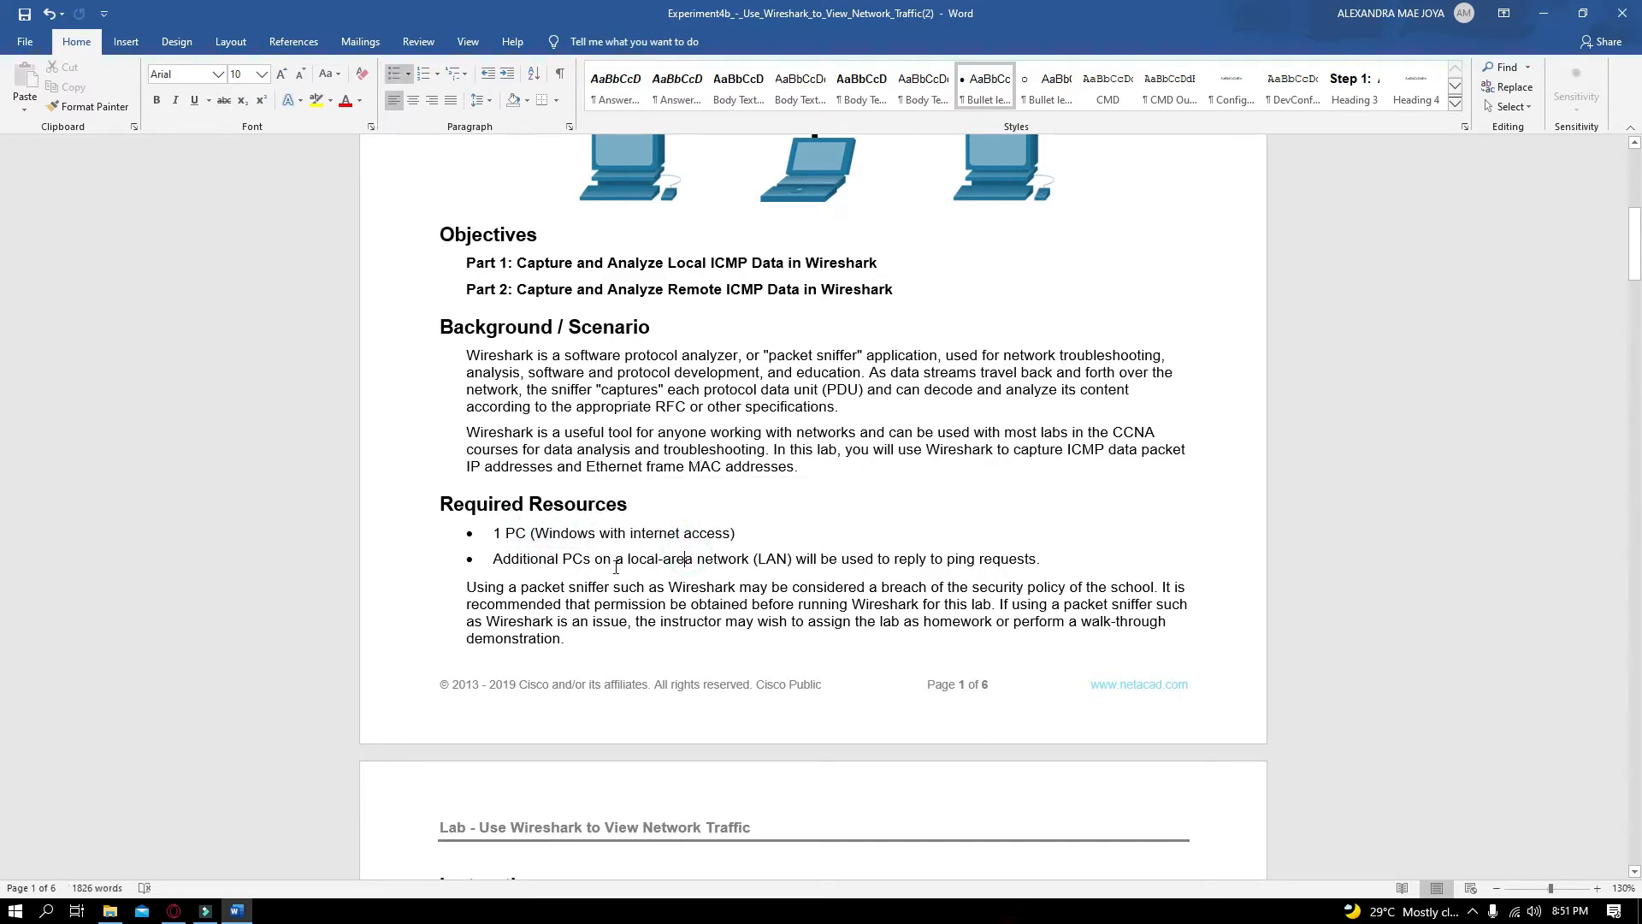
drag(629, 564, 753, 561)
click(522, 537)
click(819, 565)
scroll(897, 566, down, 3)
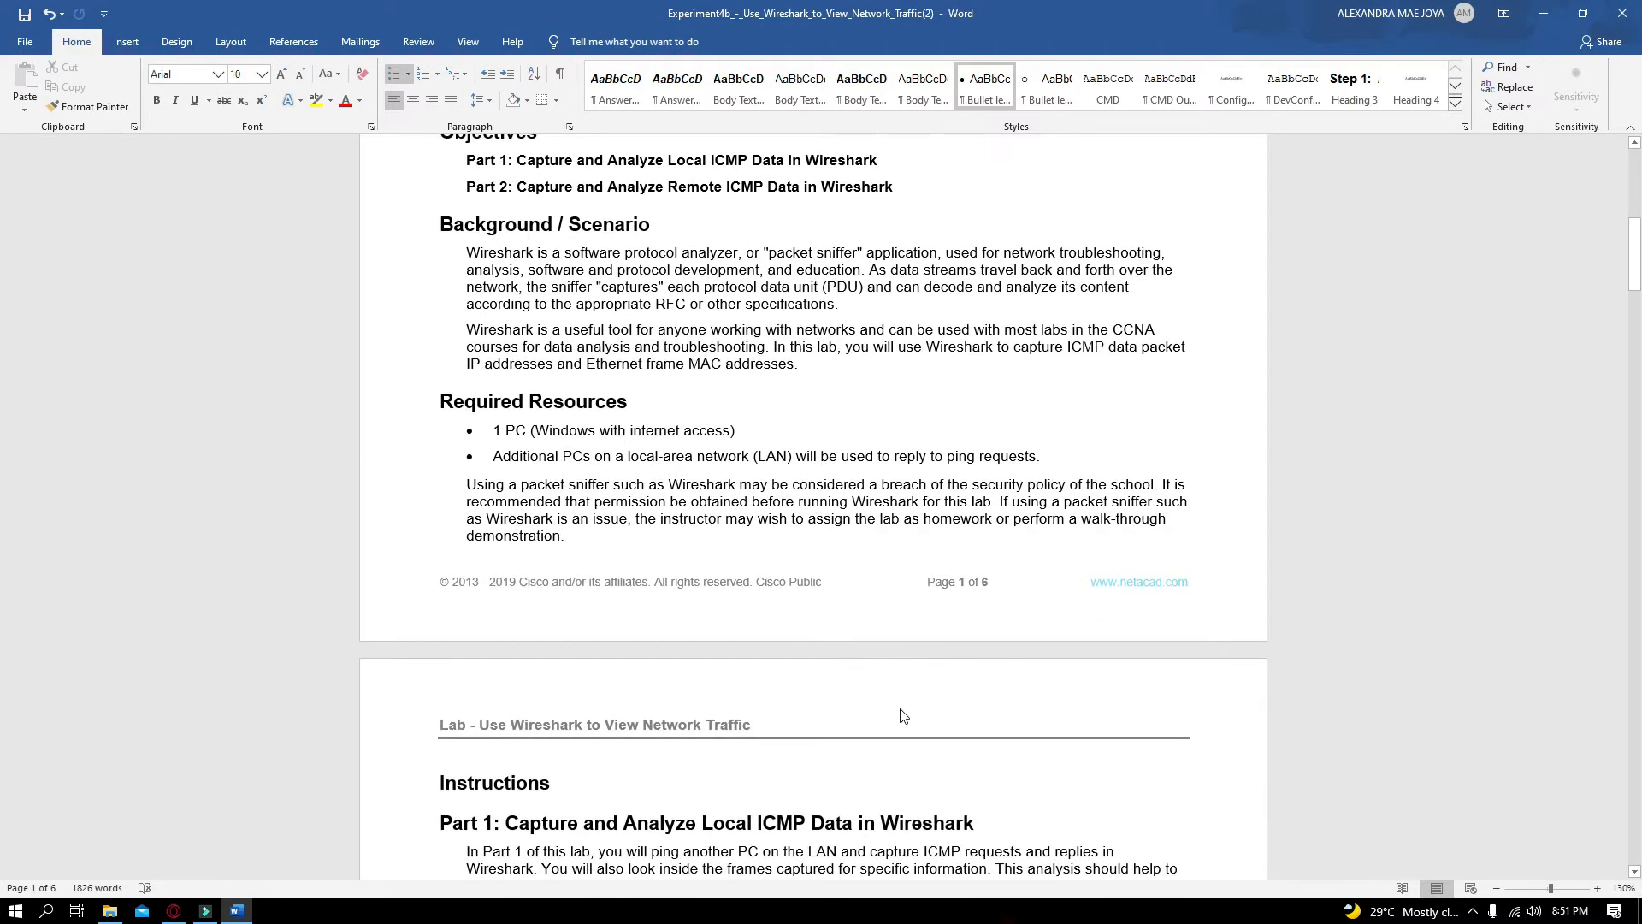
scroll(684, 671, down, 3)
scroll(664, 666, down, 3)
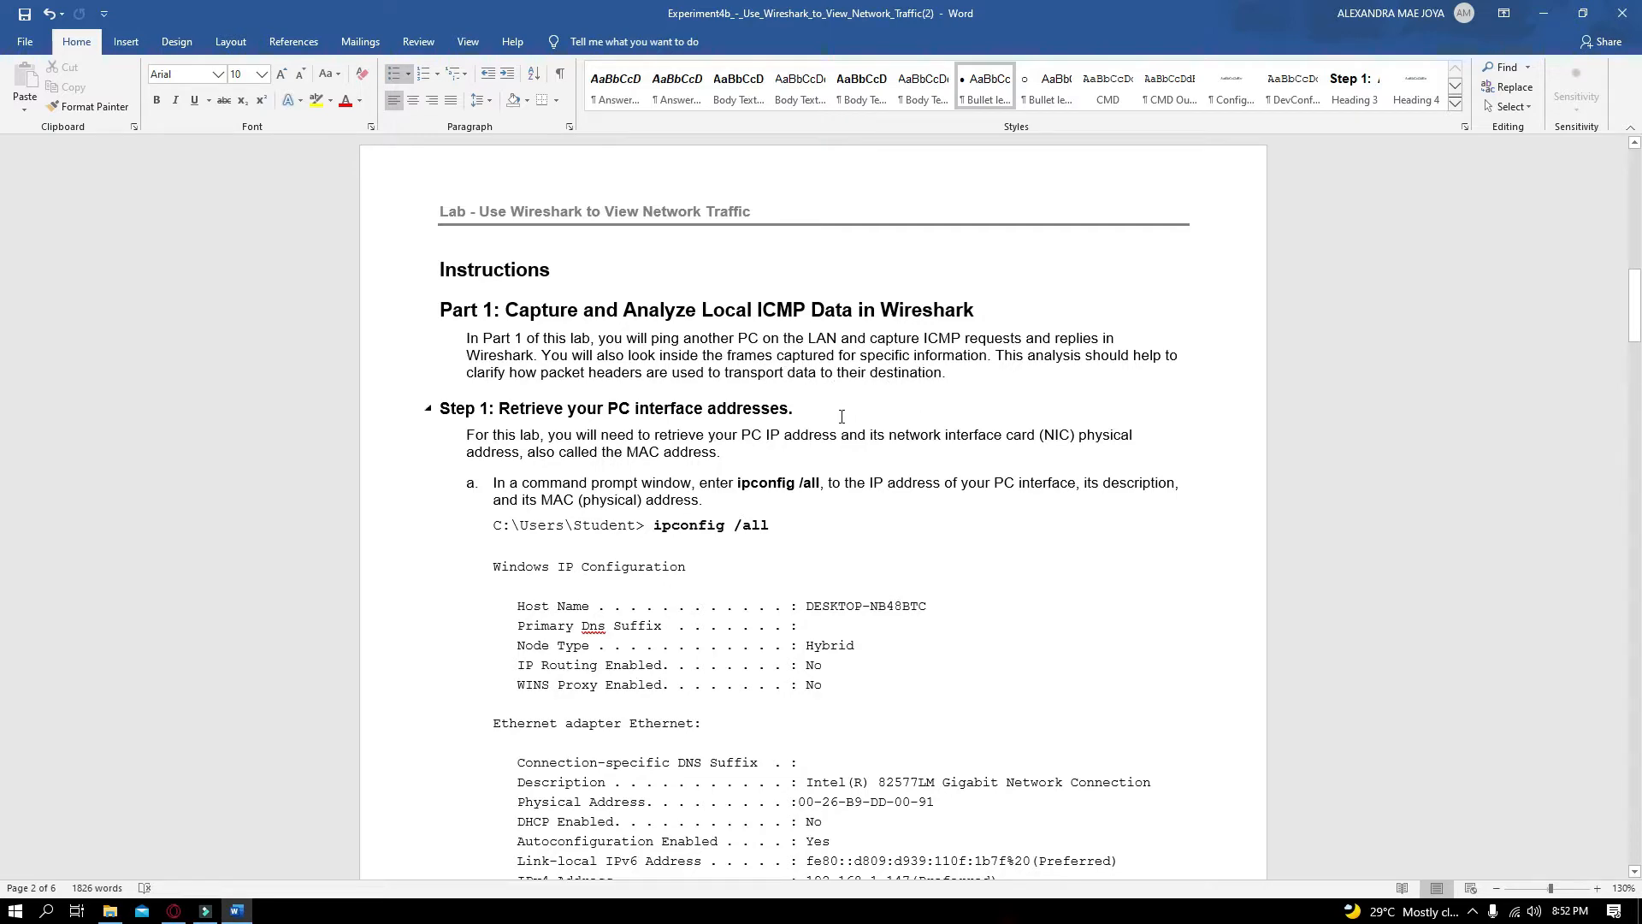
scroll(841, 416, down, 2)
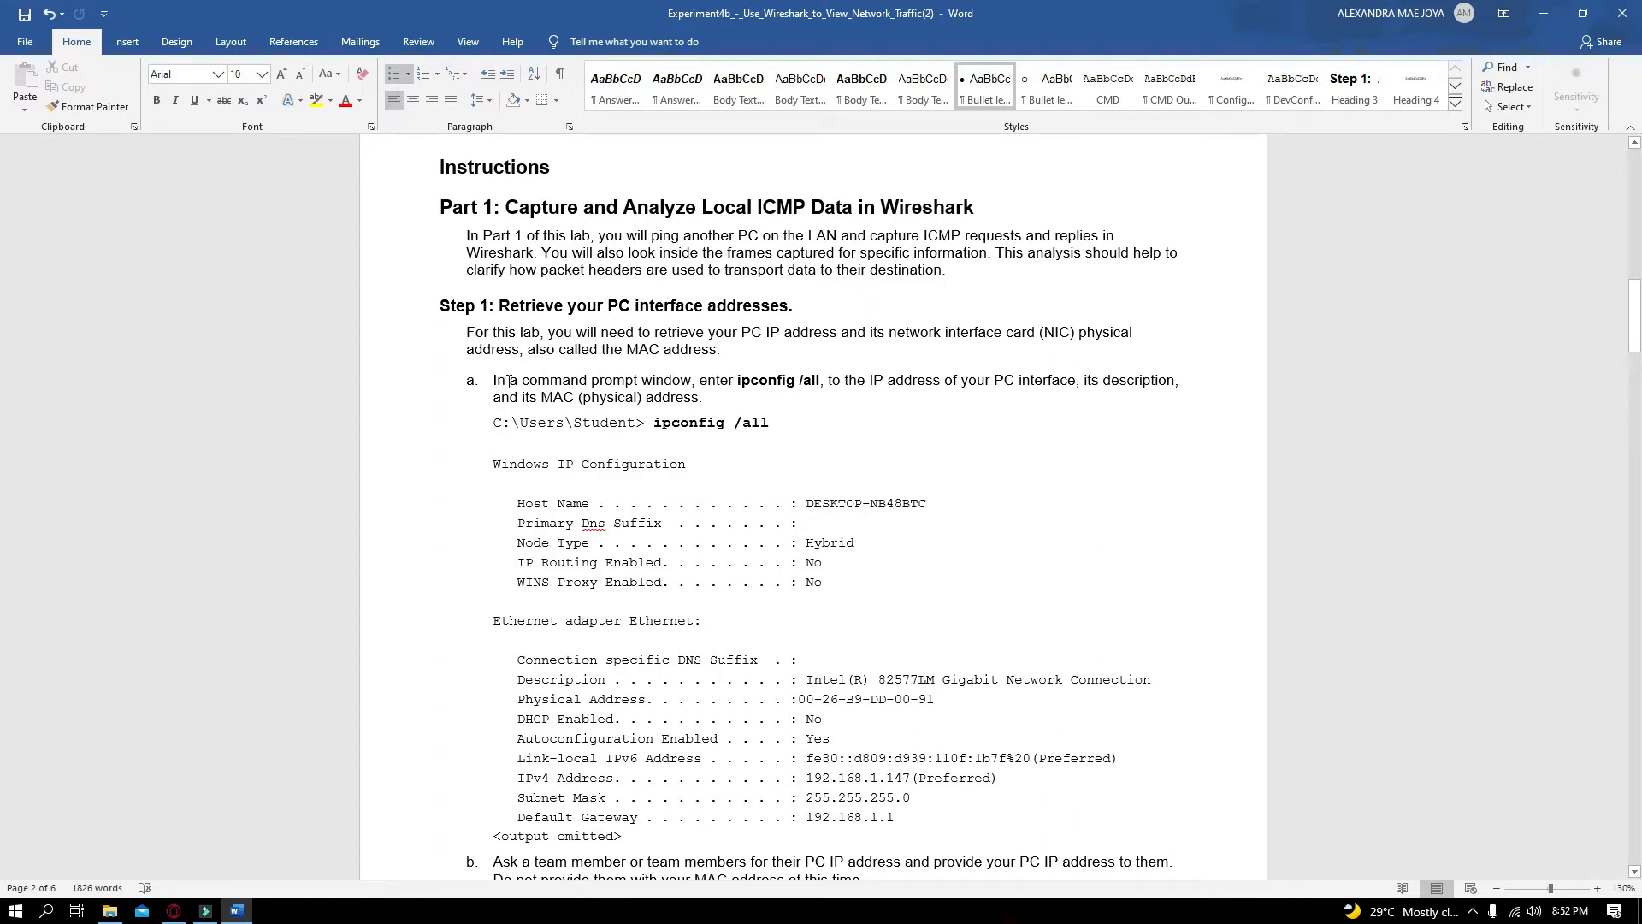
drag(510, 382, 655, 387)
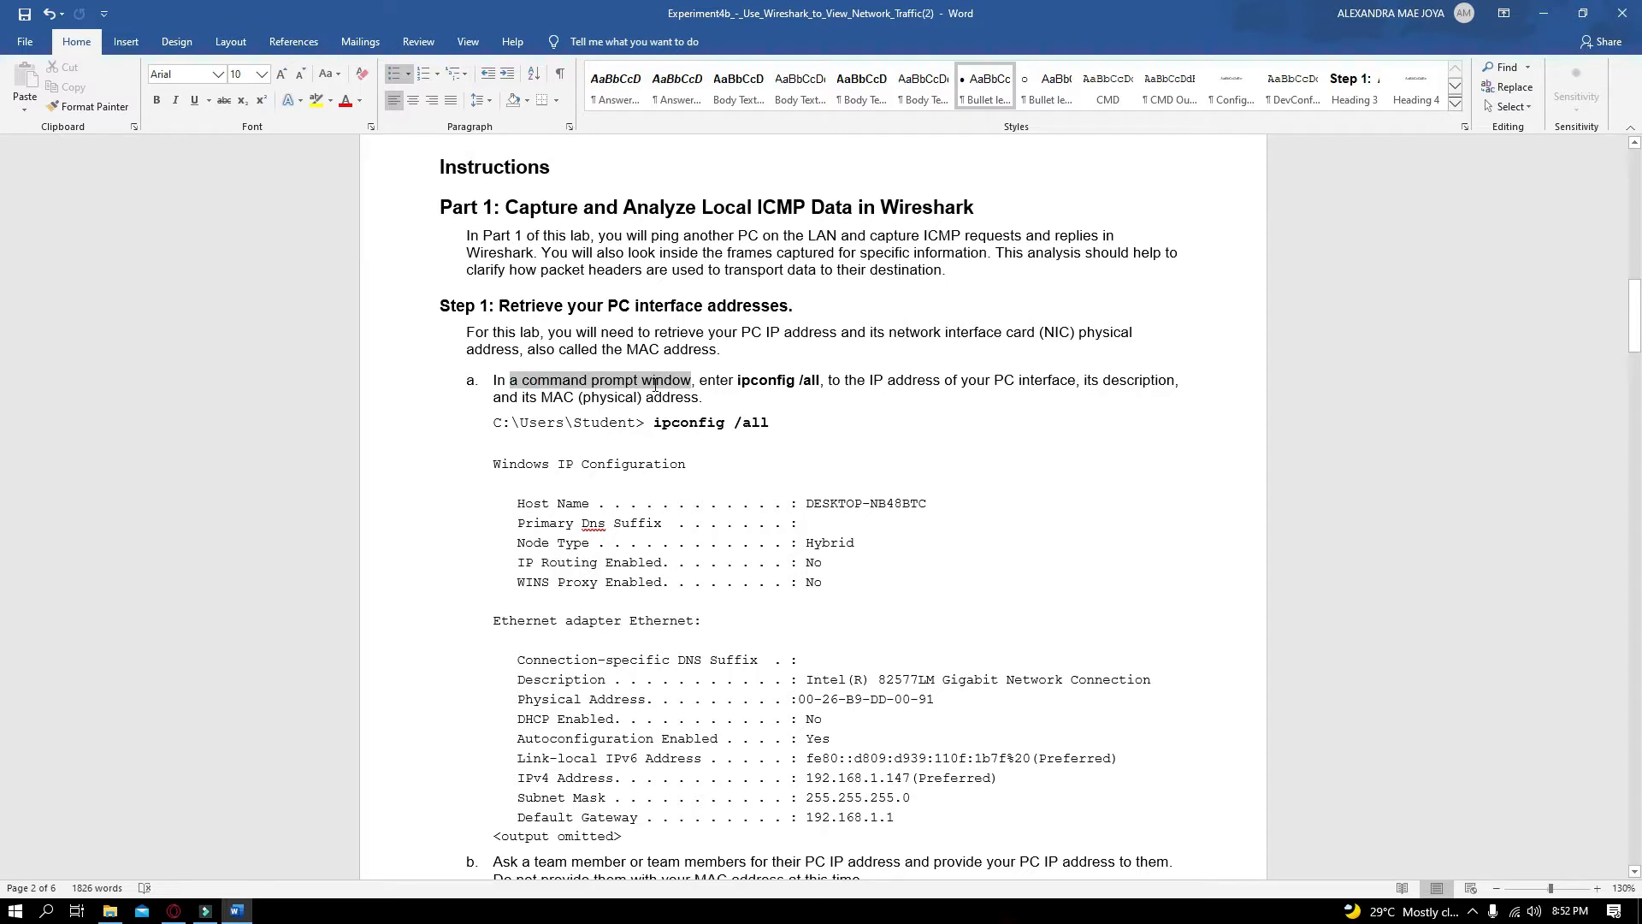
double_click(766, 383)
click(785, 410)
drag(732, 384, 777, 385)
click(774, 402)
Open Command Prompt by searching for it from the Start menu
click(15, 910)
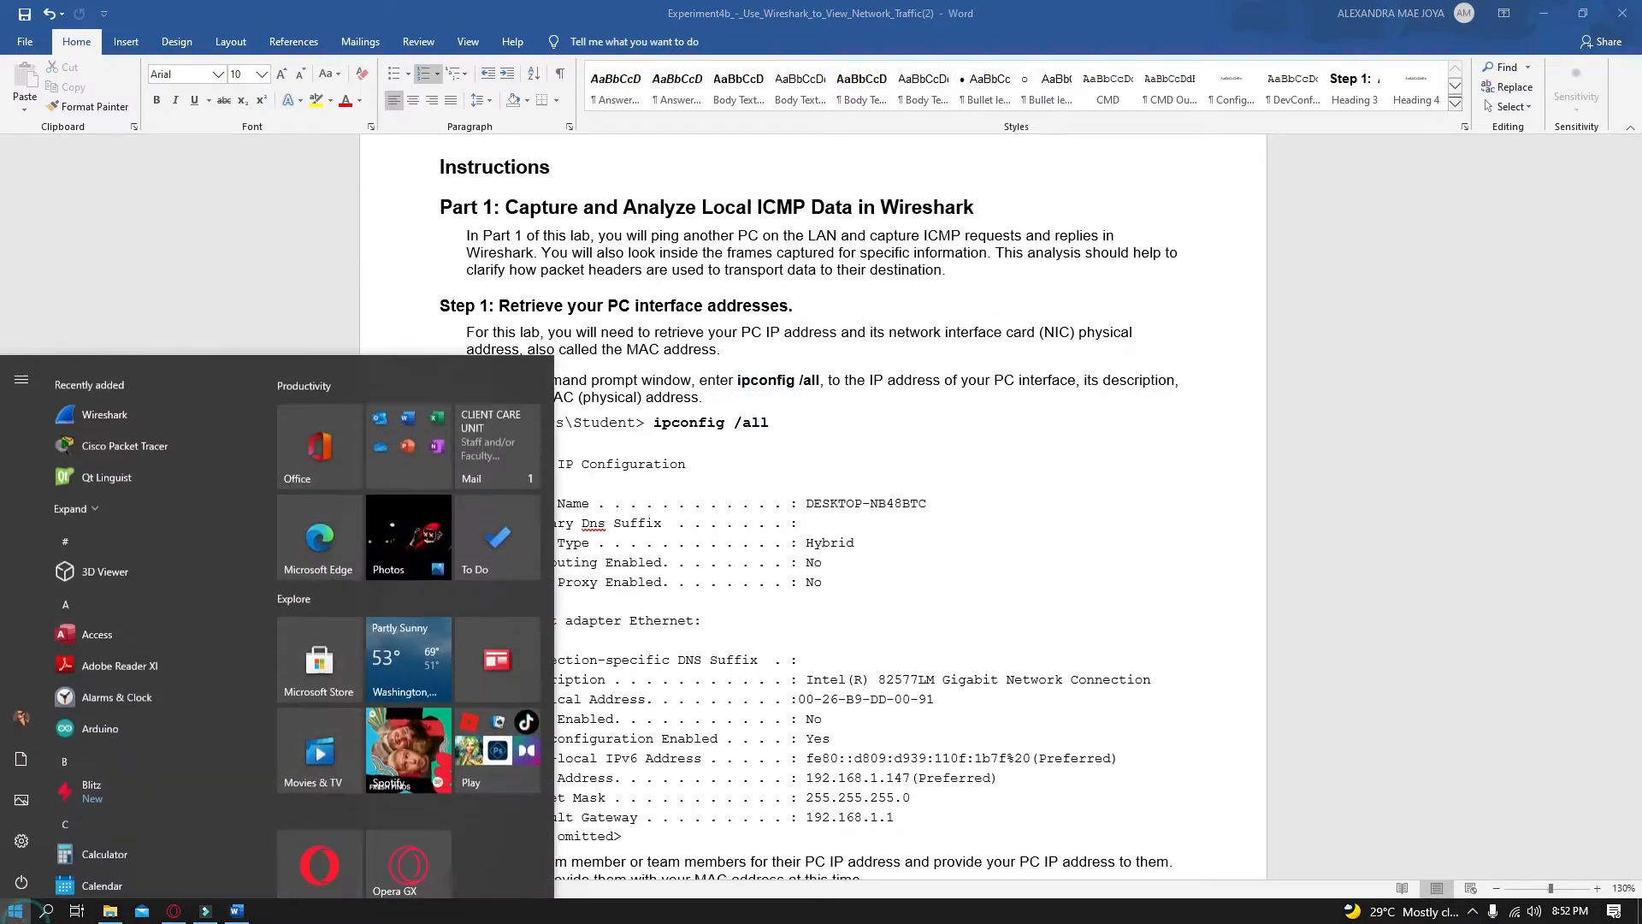
text(comm)
key(Return)
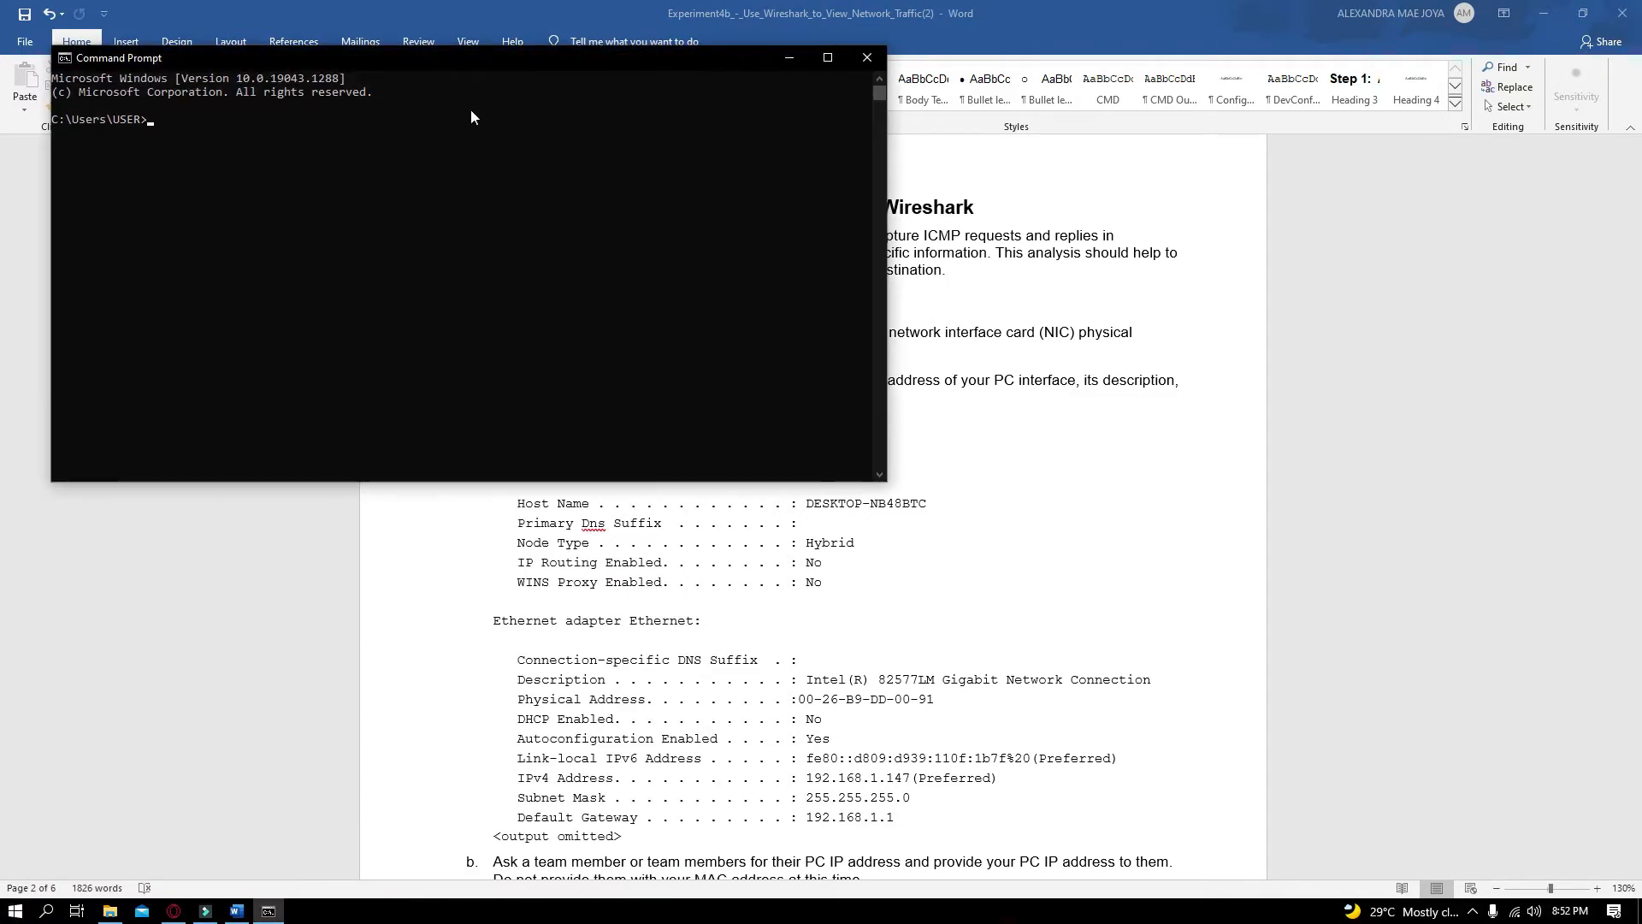
Move the Command Prompt window over the document and run ipconfig /all
drag(506, 55, 1039, 440)
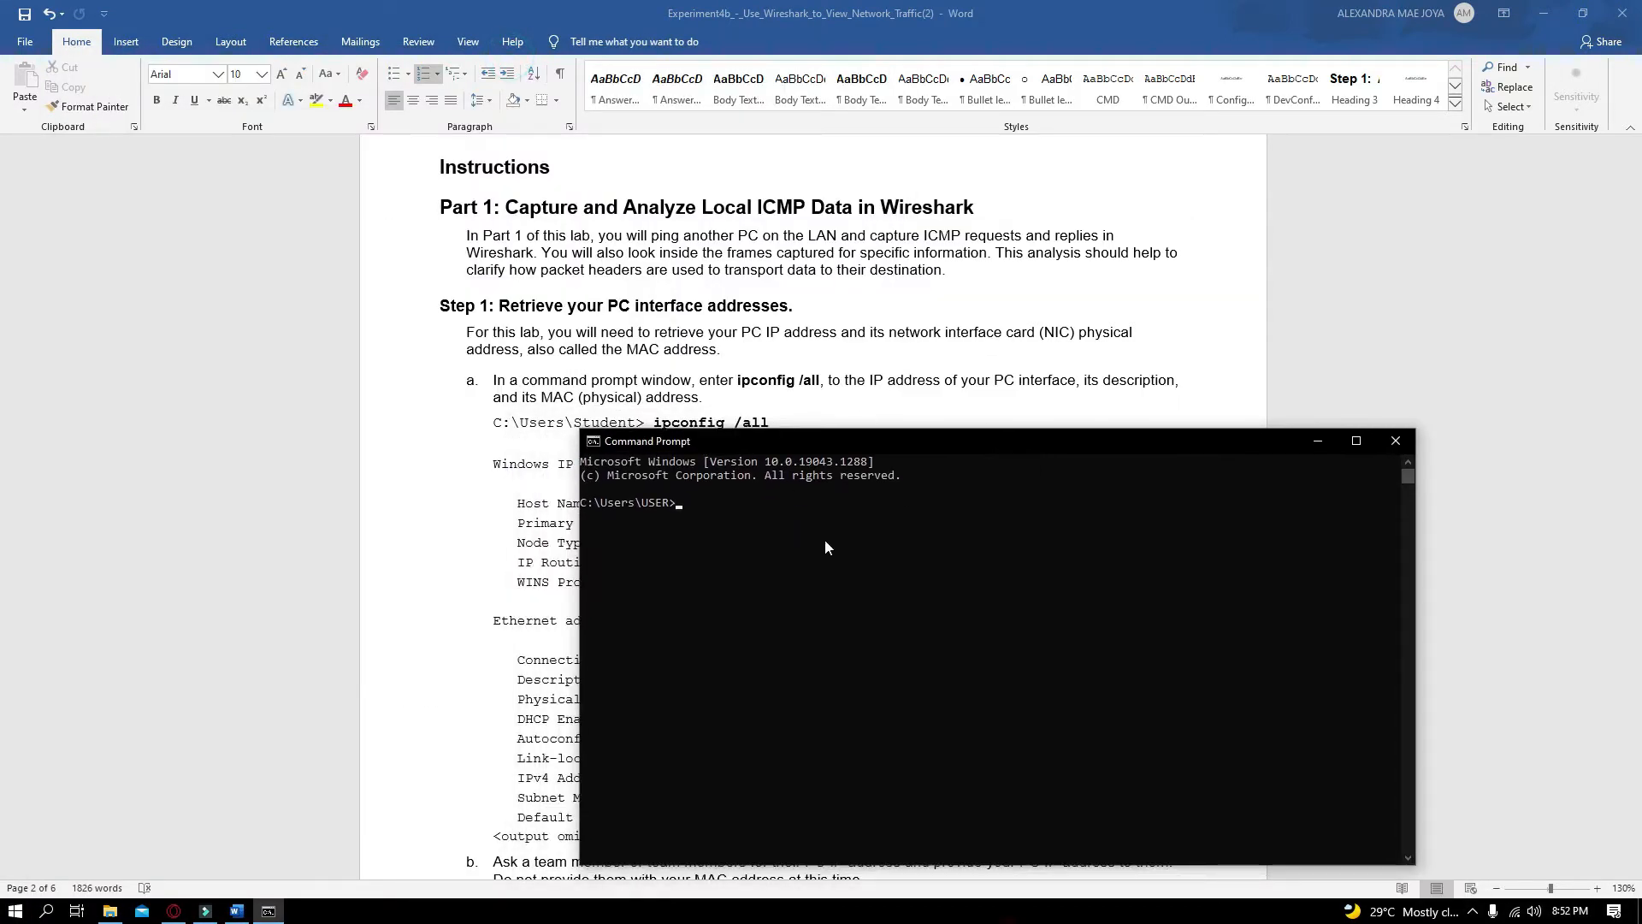
text(ipconfig /all)
key(Return)
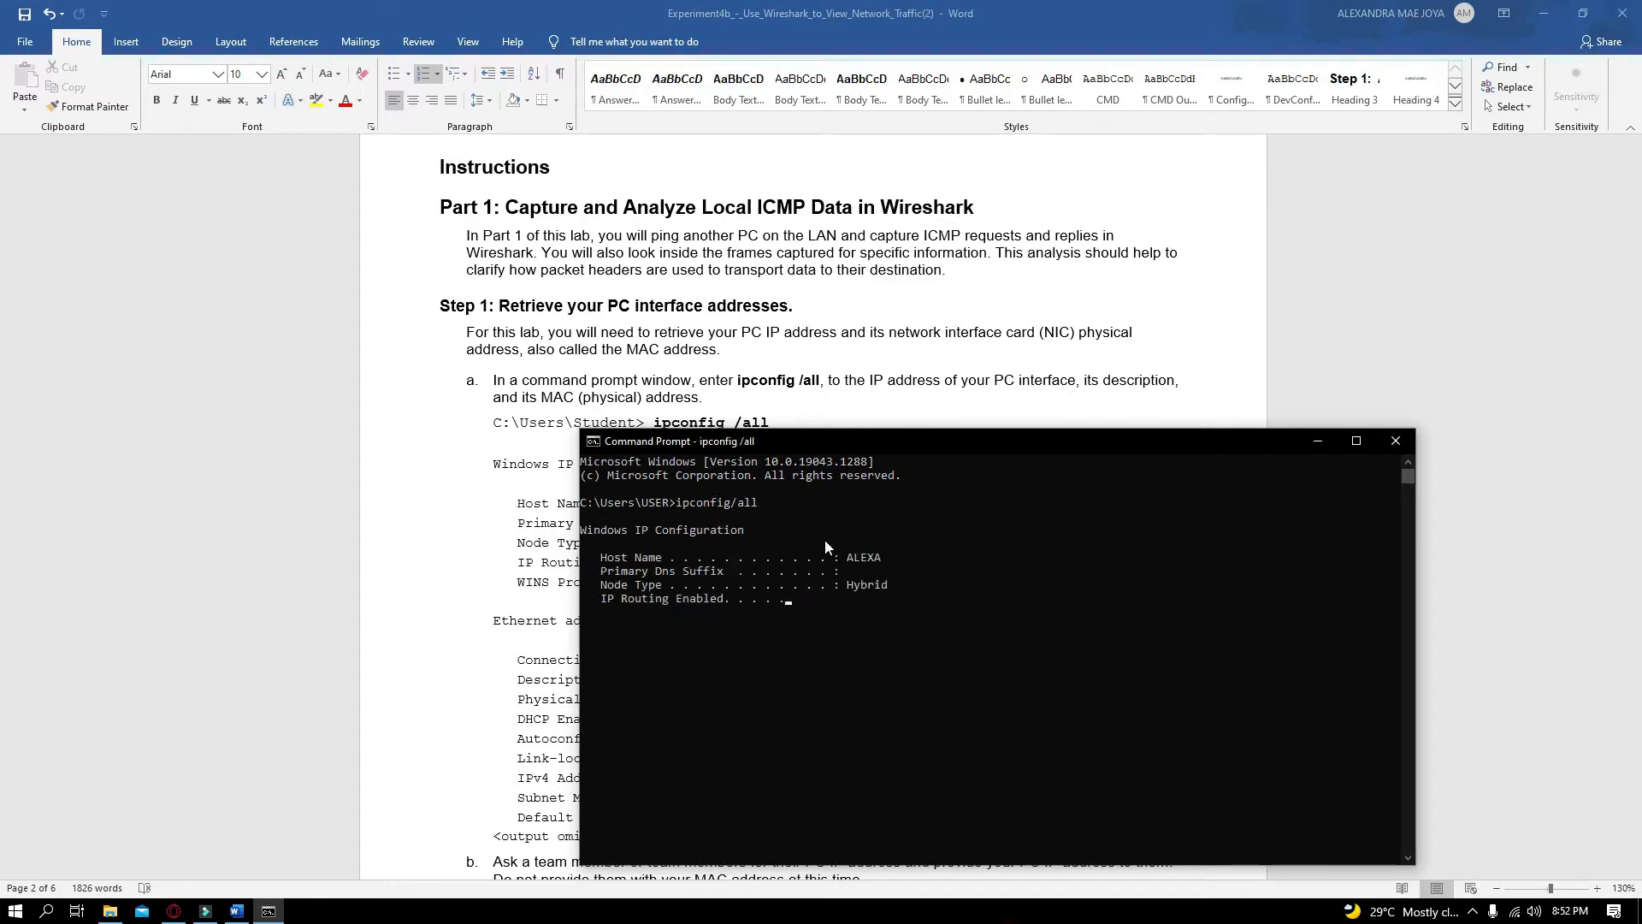
Tile the Word document on the left half of the screen and Command Prompt on the right half
drag(942, 443, 1171, 416)
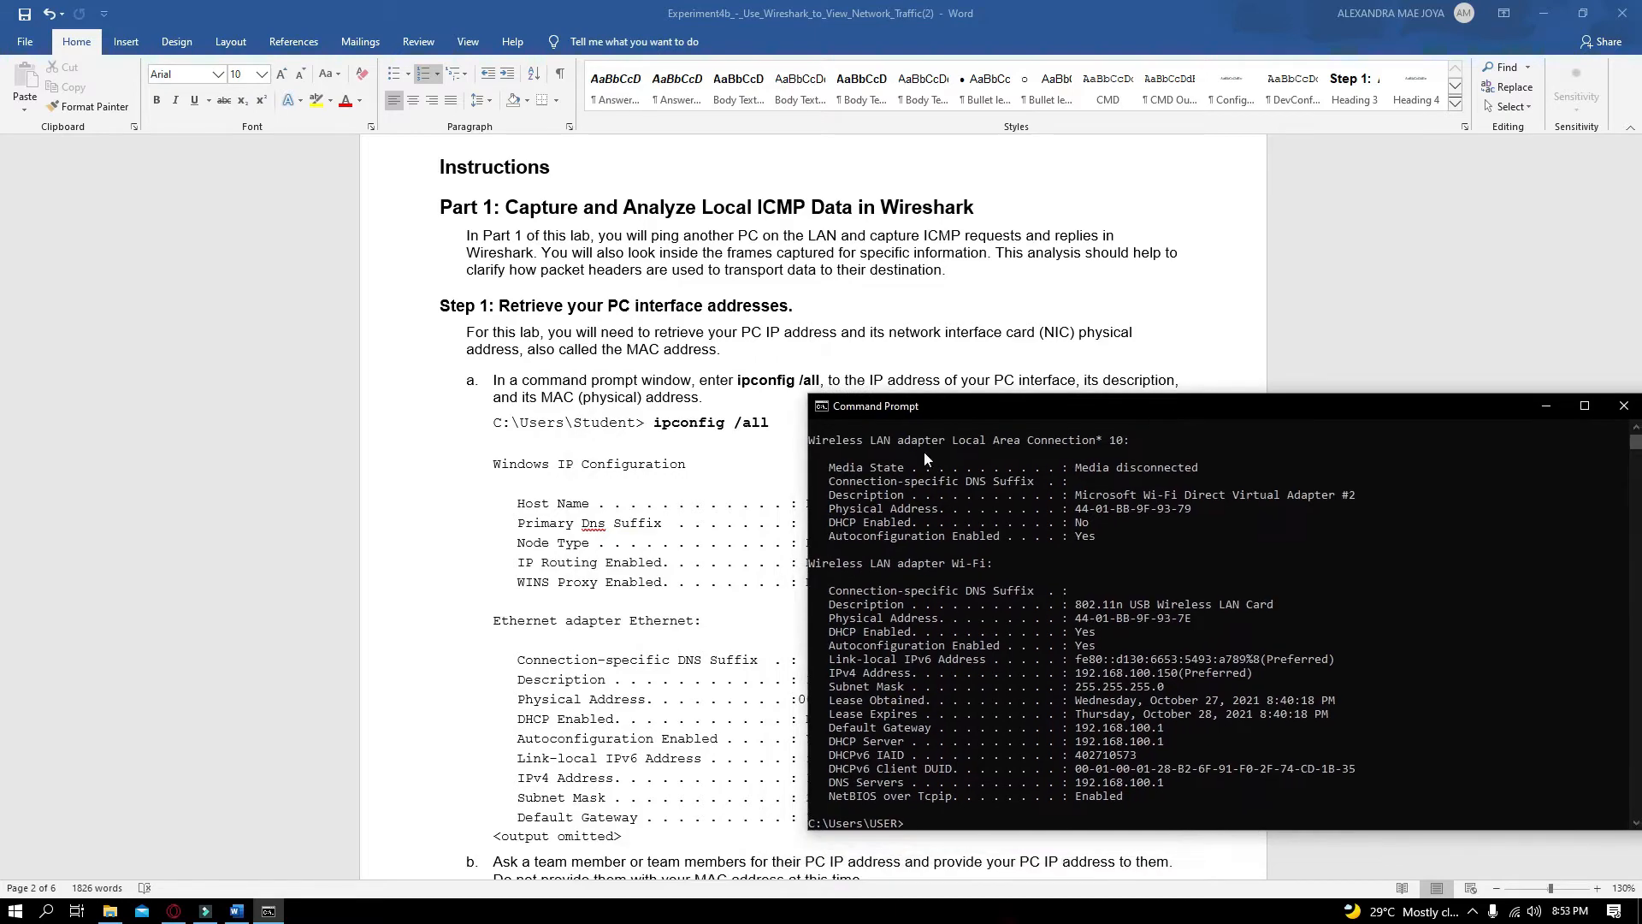
scroll(436, 610, down, 1)
scroll(436, 610, down, 4)
click(436, 609)
key(super+Left)
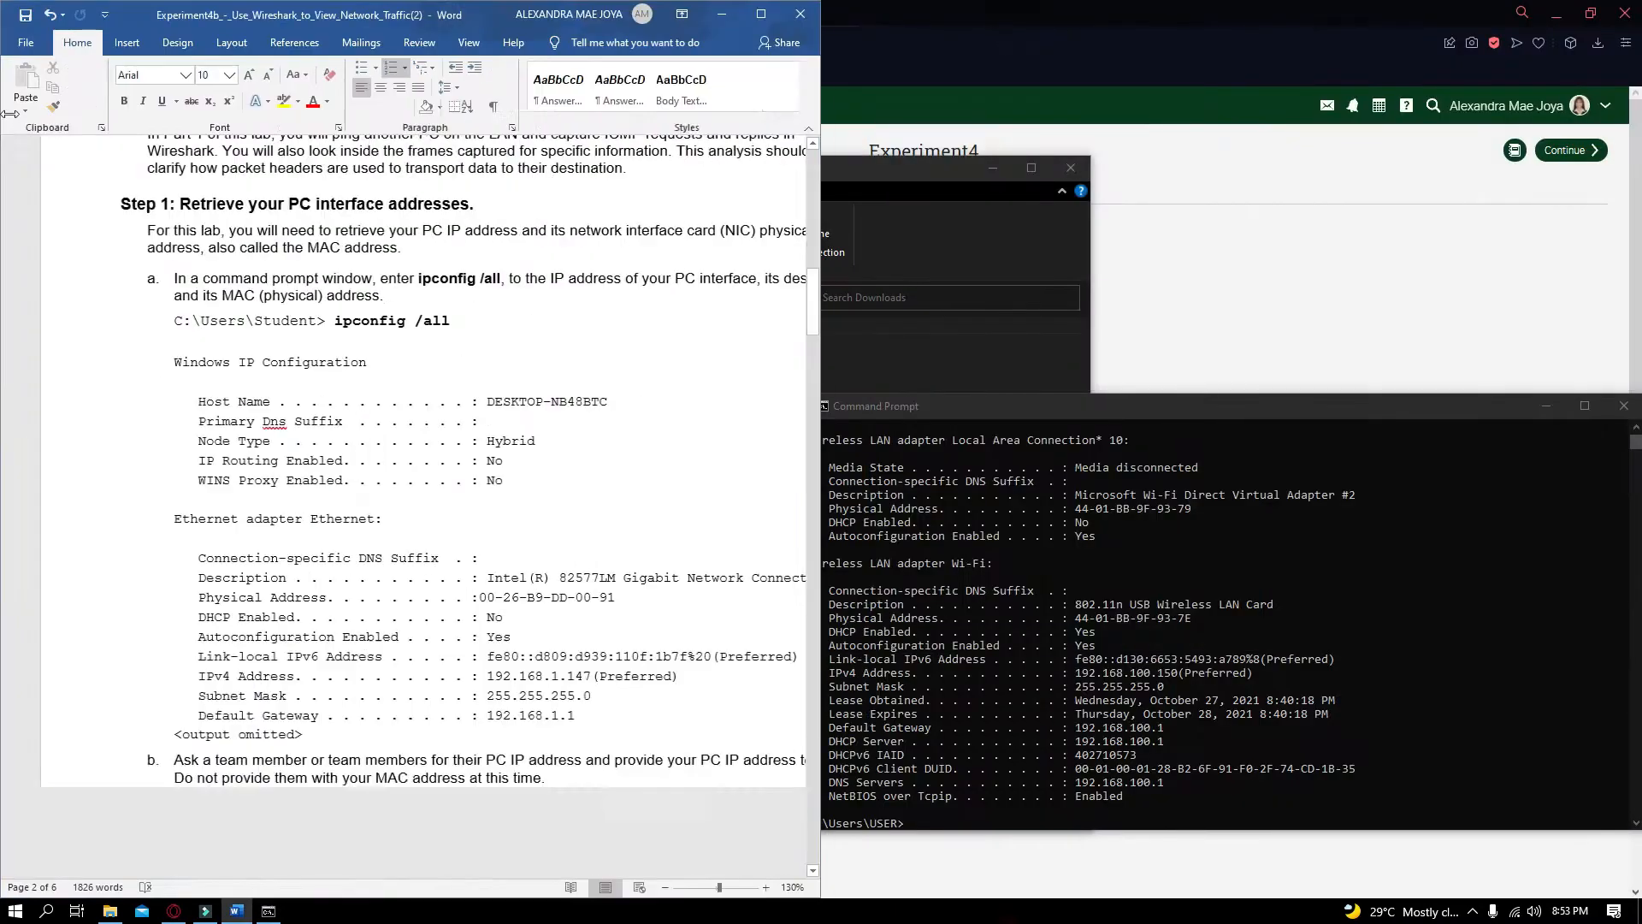
click(1142, 331)
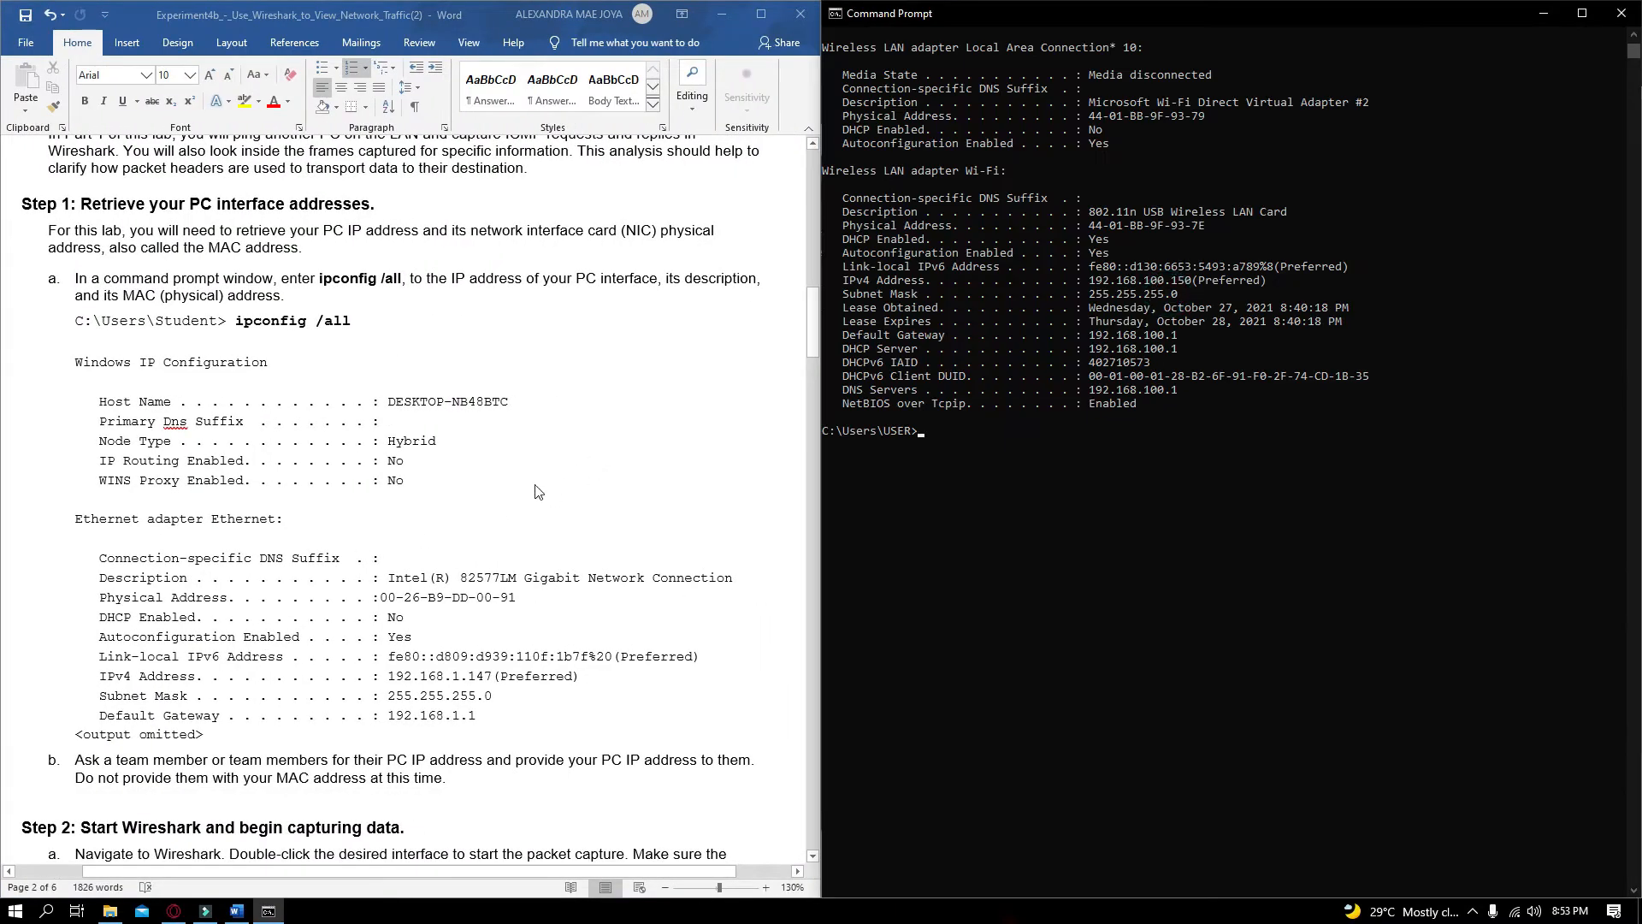
Scroll through the ipconfig output and examine the Wi-Fi adapter's physical address and IPv4 address
scroll(1266, 413, up, 9)
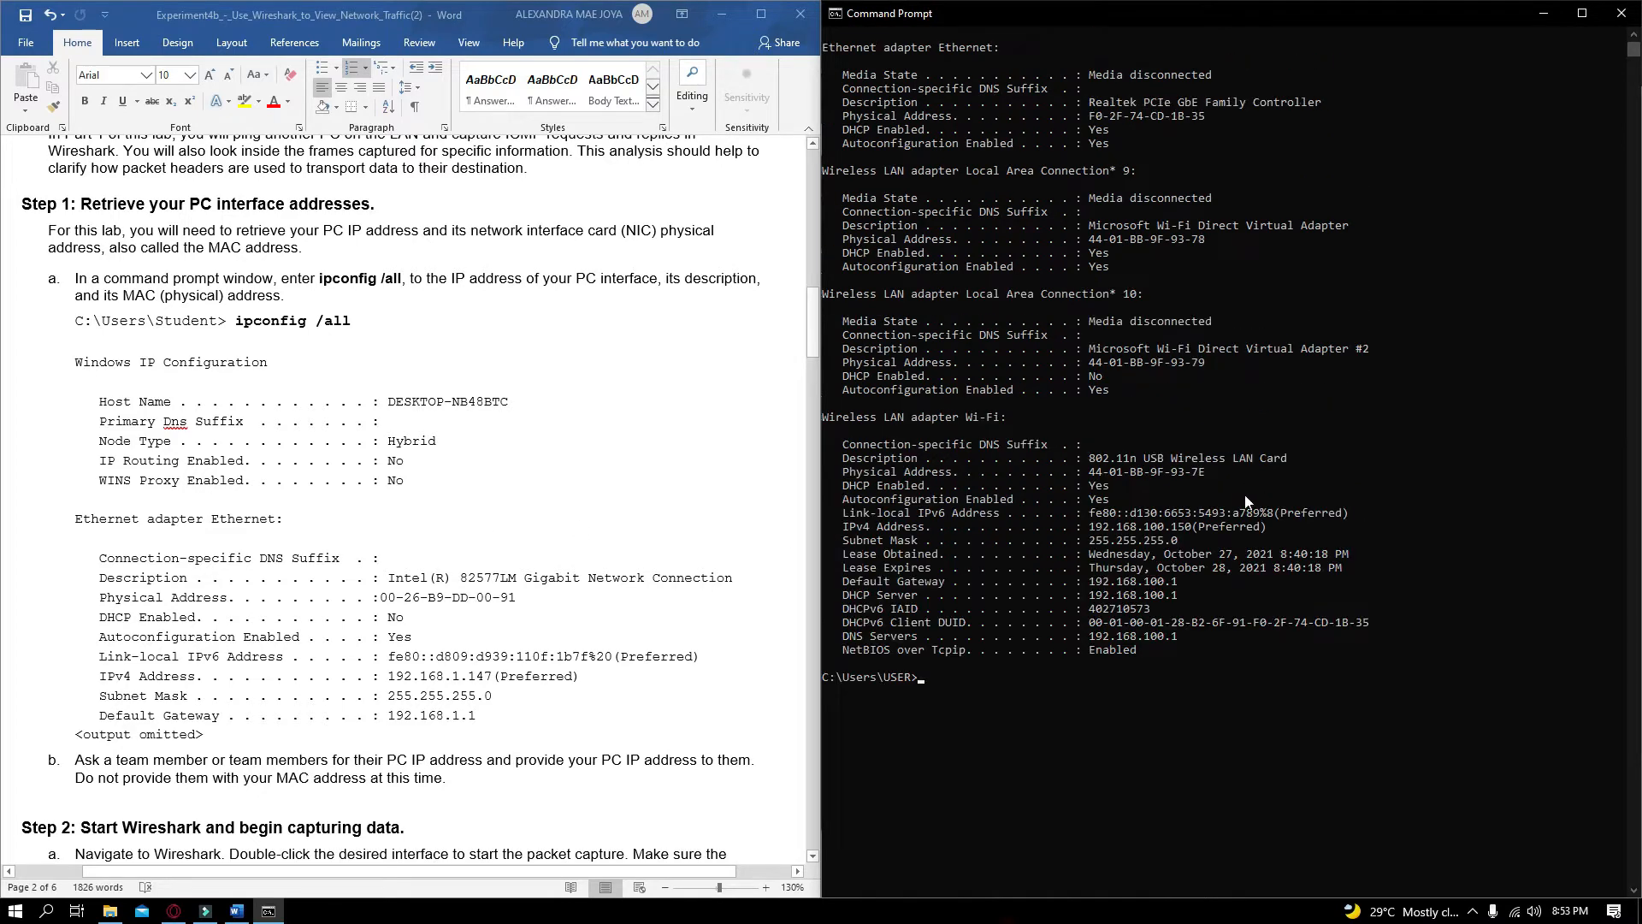
scroll(1215, 510, up, 1)
scroll(1204, 513, down, 6)
scroll(1203, 514, up, 6)
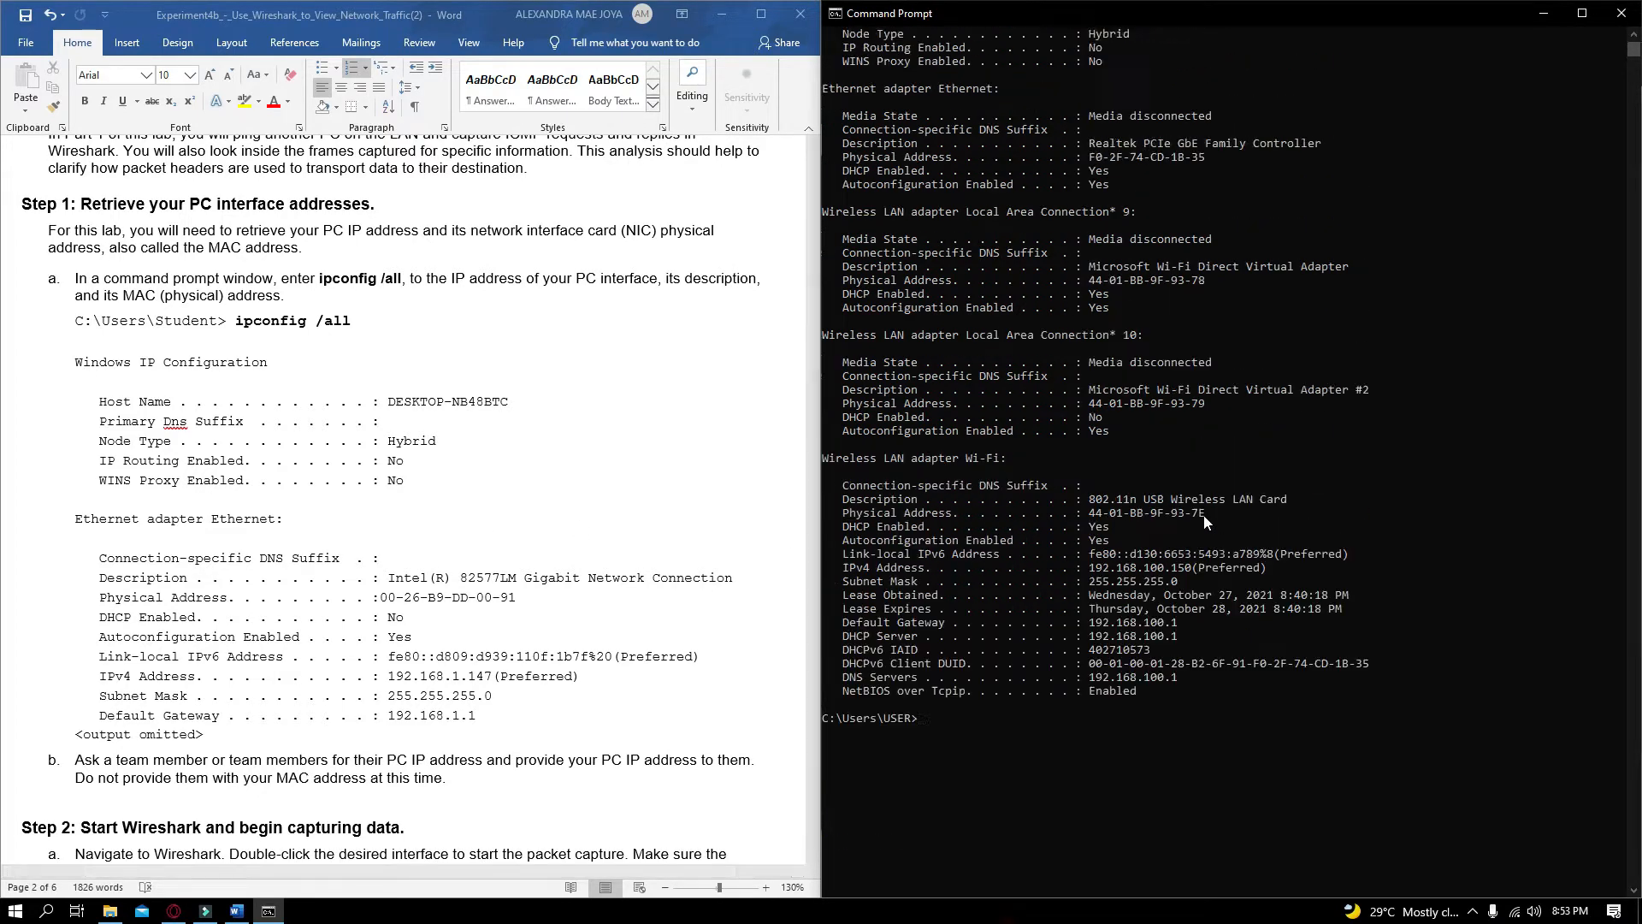
scroll(1198, 530, down, 3)
scroll(1188, 533, up, 3)
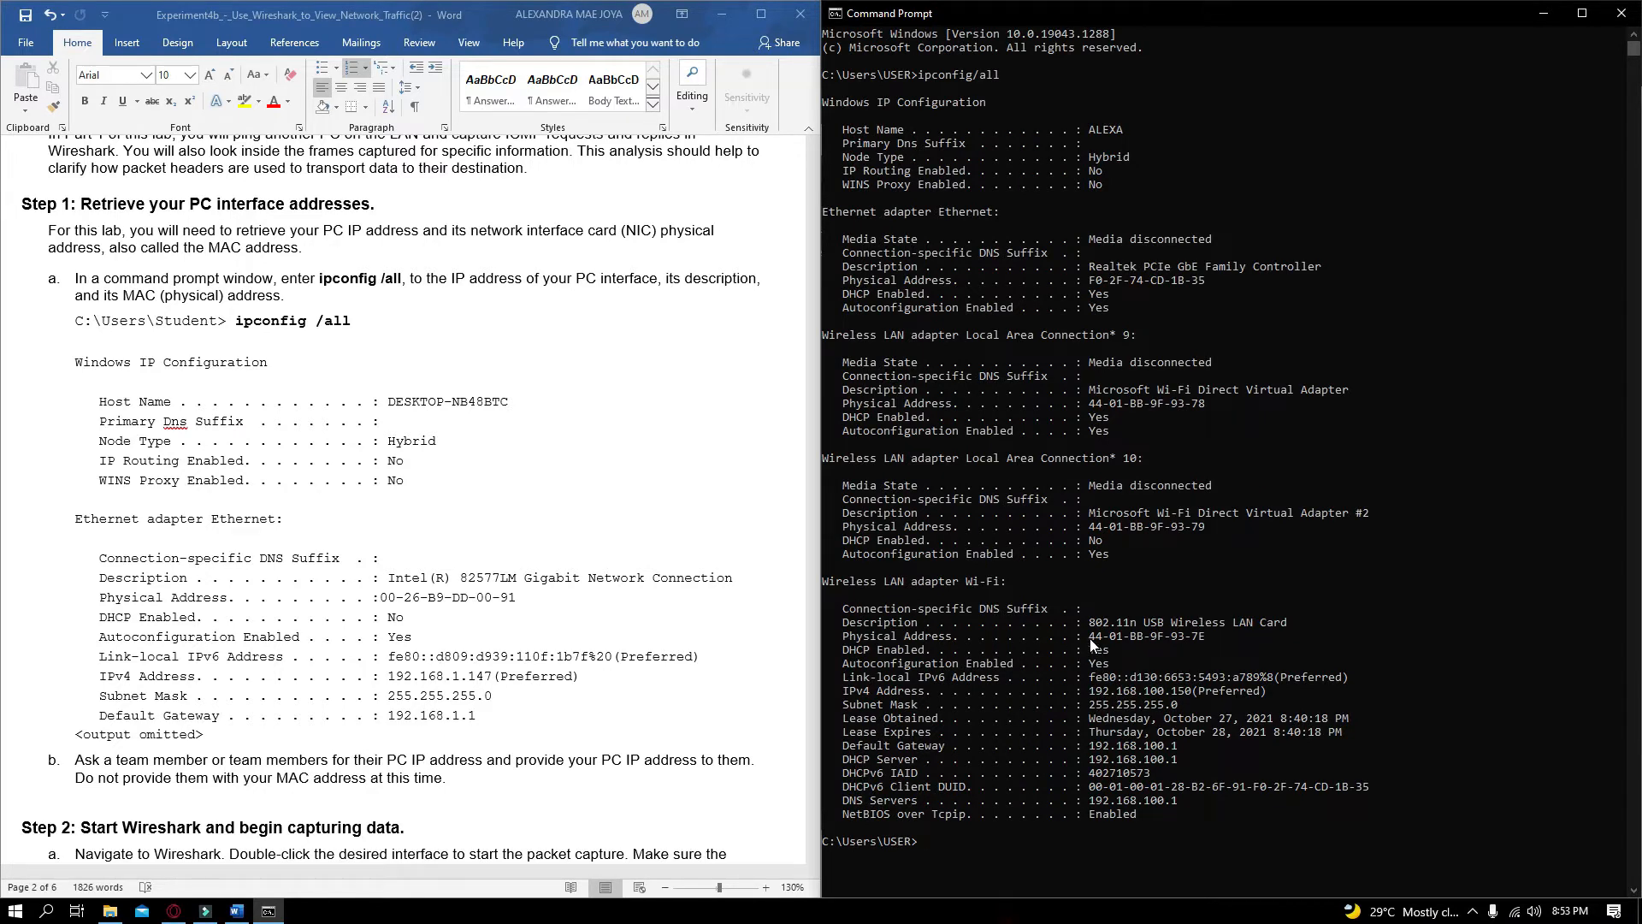
drag(1090, 638, 1195, 665)
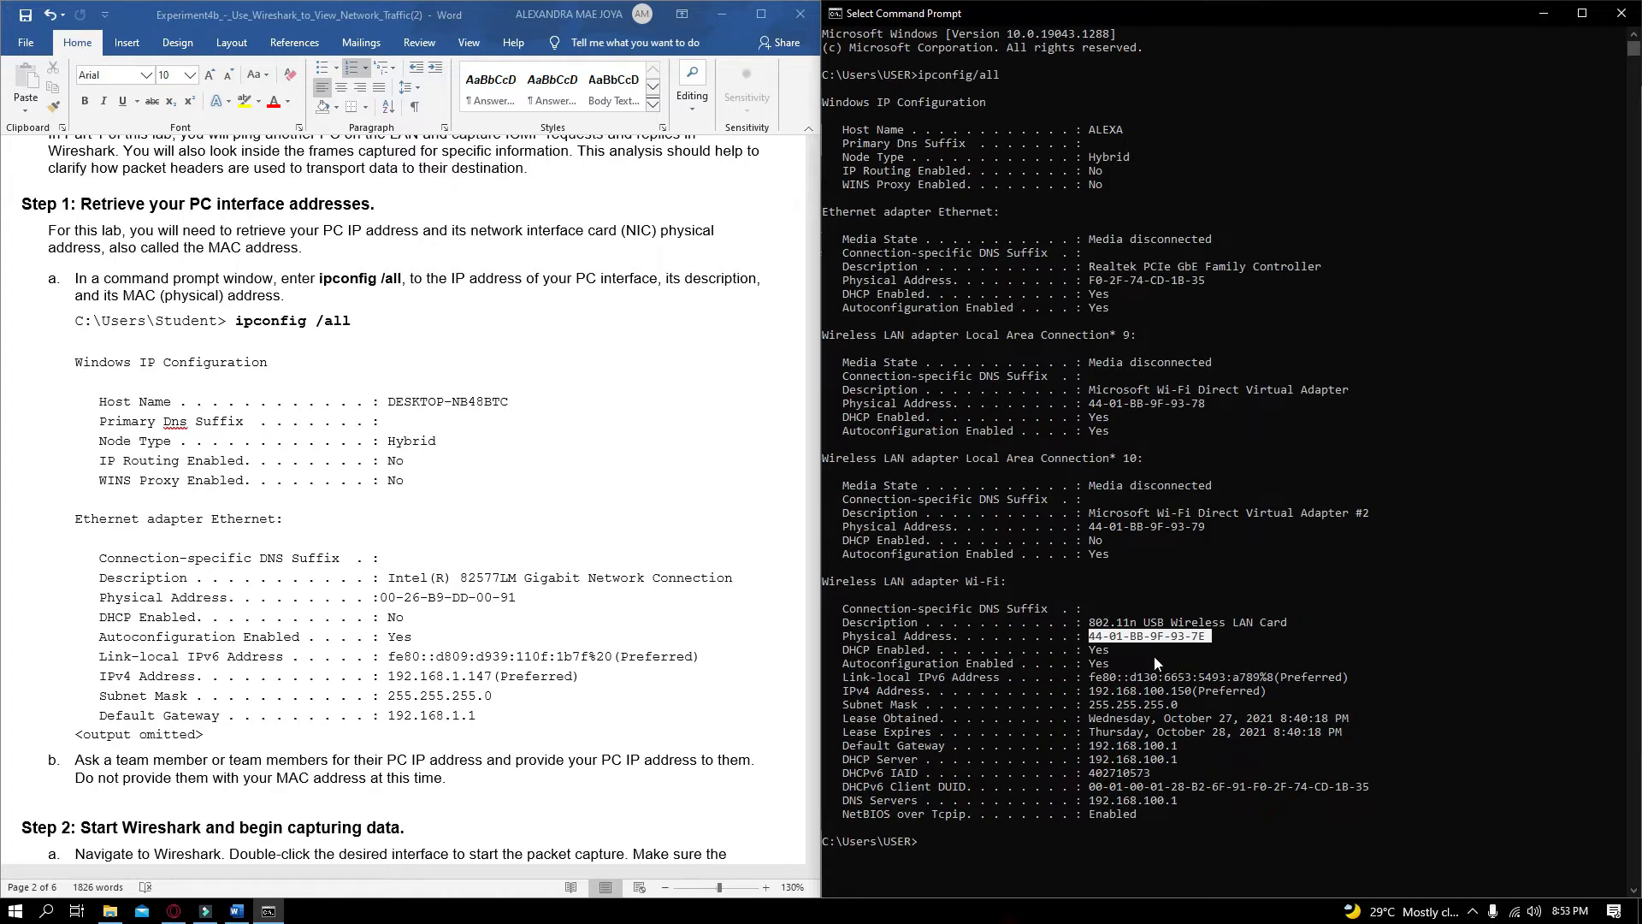
click(1157, 662)
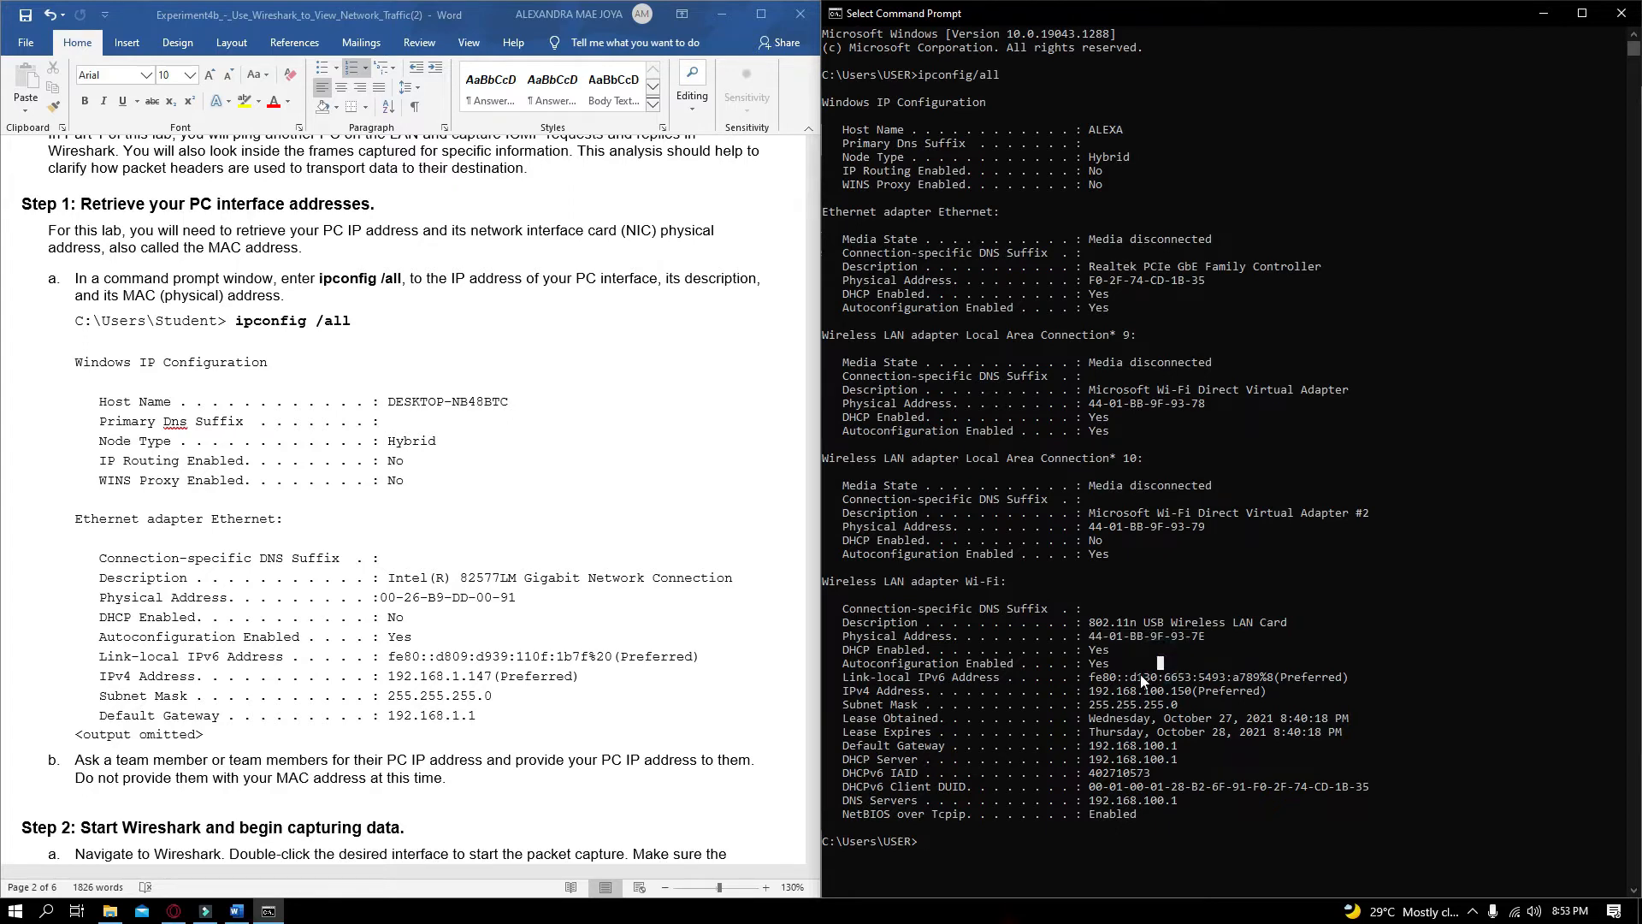
click(1098, 758)
drag(1101, 759, 1223, 768)
click(1221, 759)
Read the document's instructions on sharing IP addresses and on starting Wireshark capture in Step 2
scroll(56, 517, down, 3)
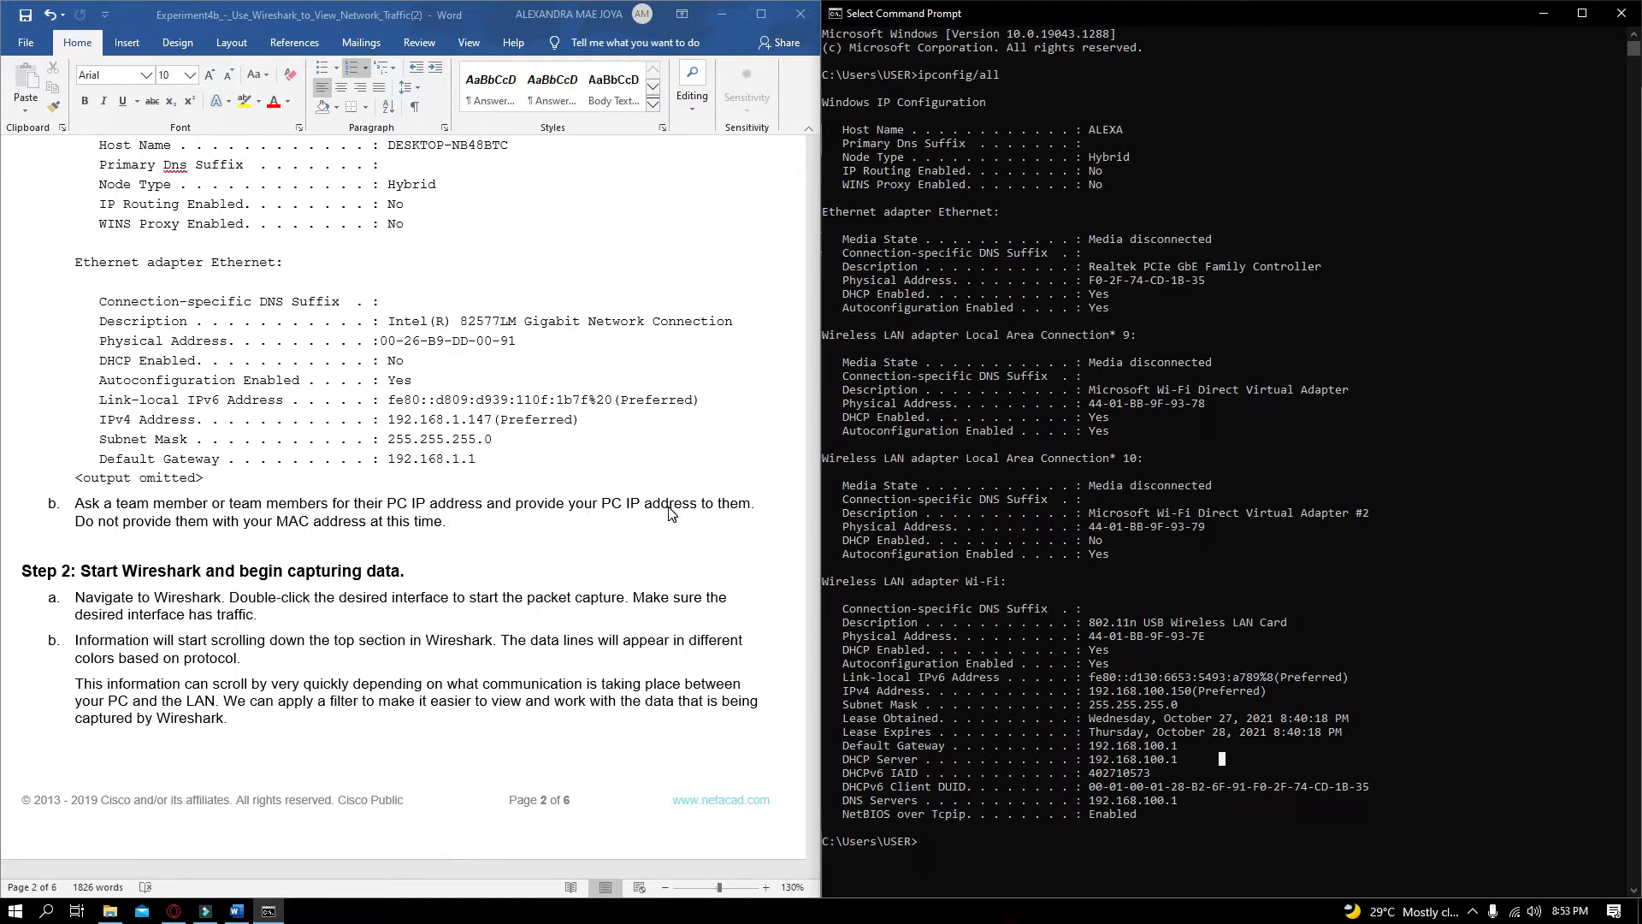
click(79, 530)
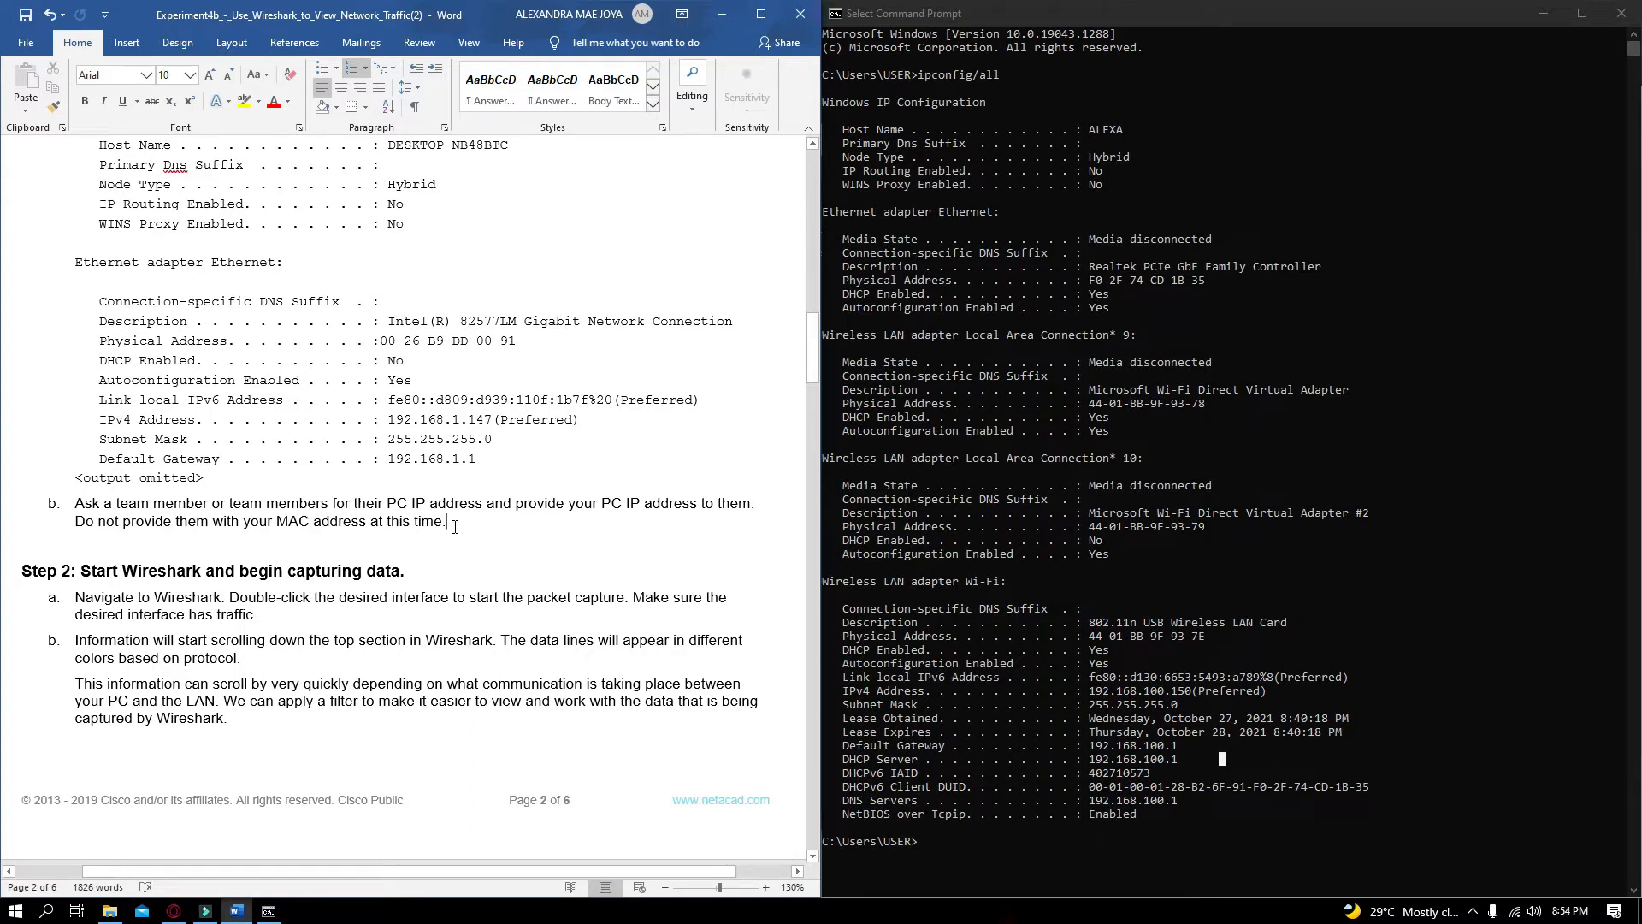
drag(455, 526, 78, 509)
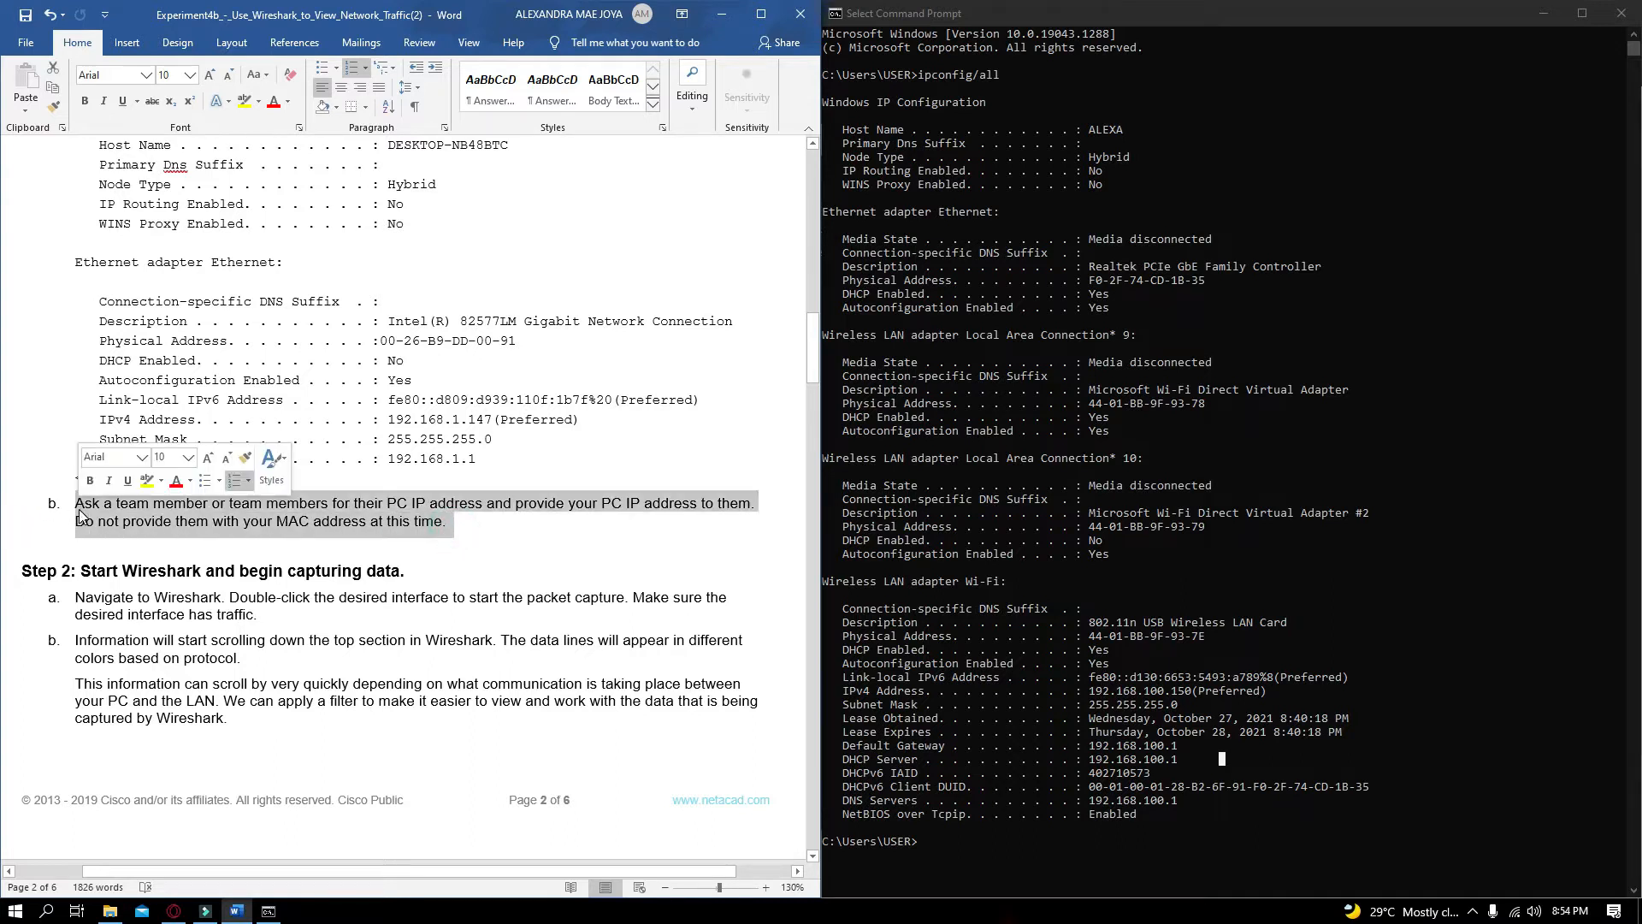
click(122, 520)
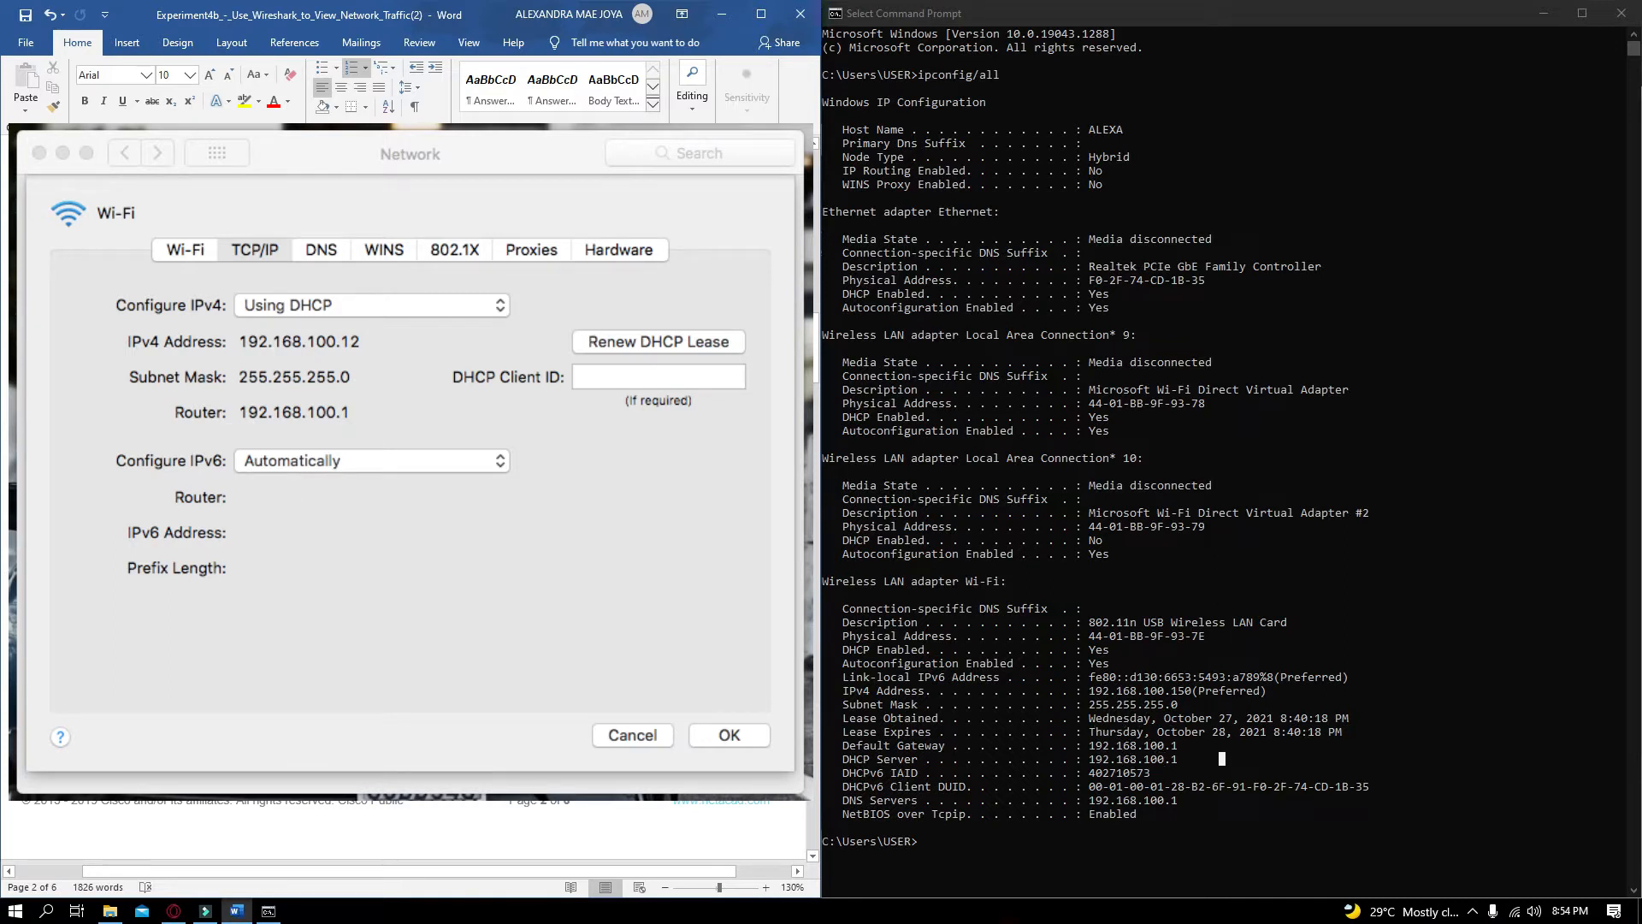
scroll(403, 847, down, 5)
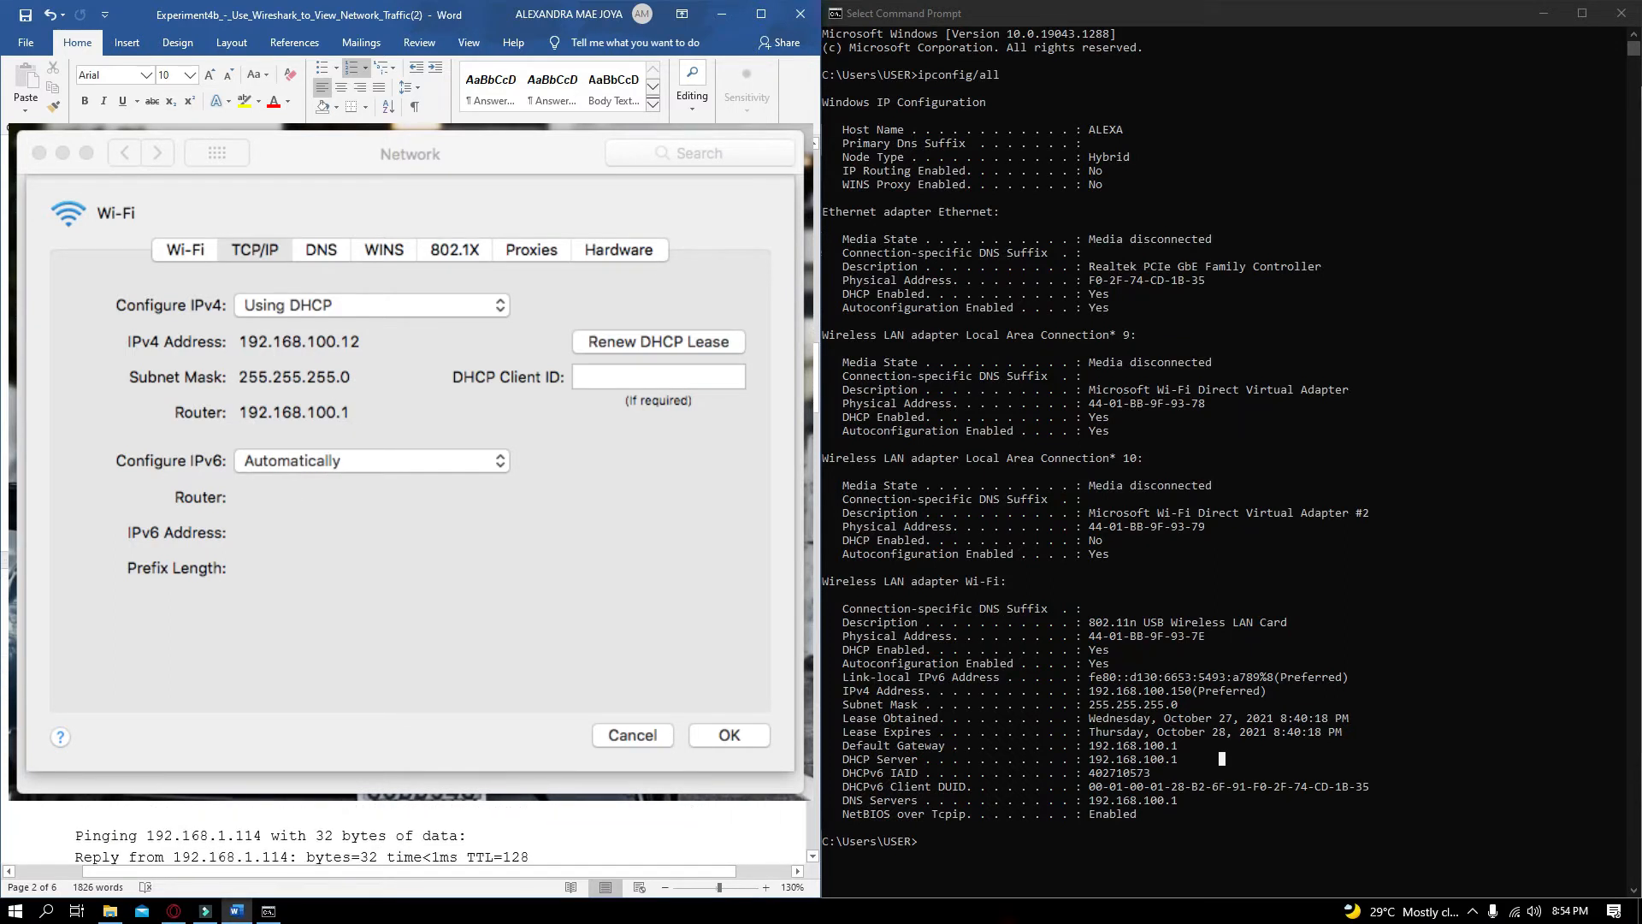
scroll(522, 303, down, 3)
scroll(522, 304, up, 1)
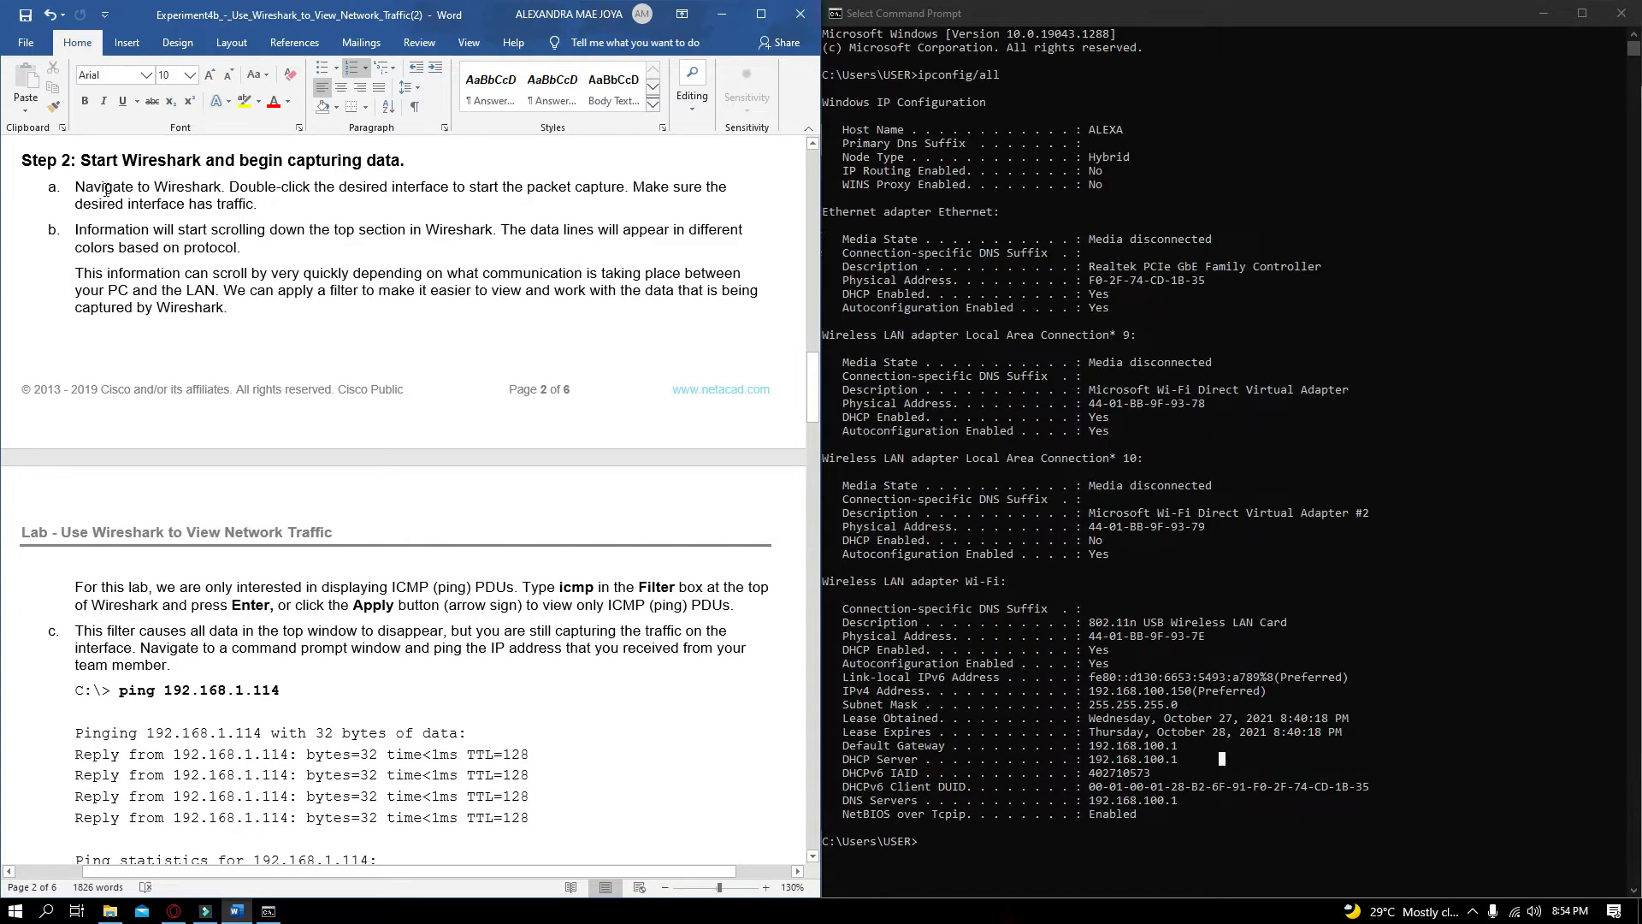
Launch Wireshark by searching for it from the Start menu
click(11, 906)
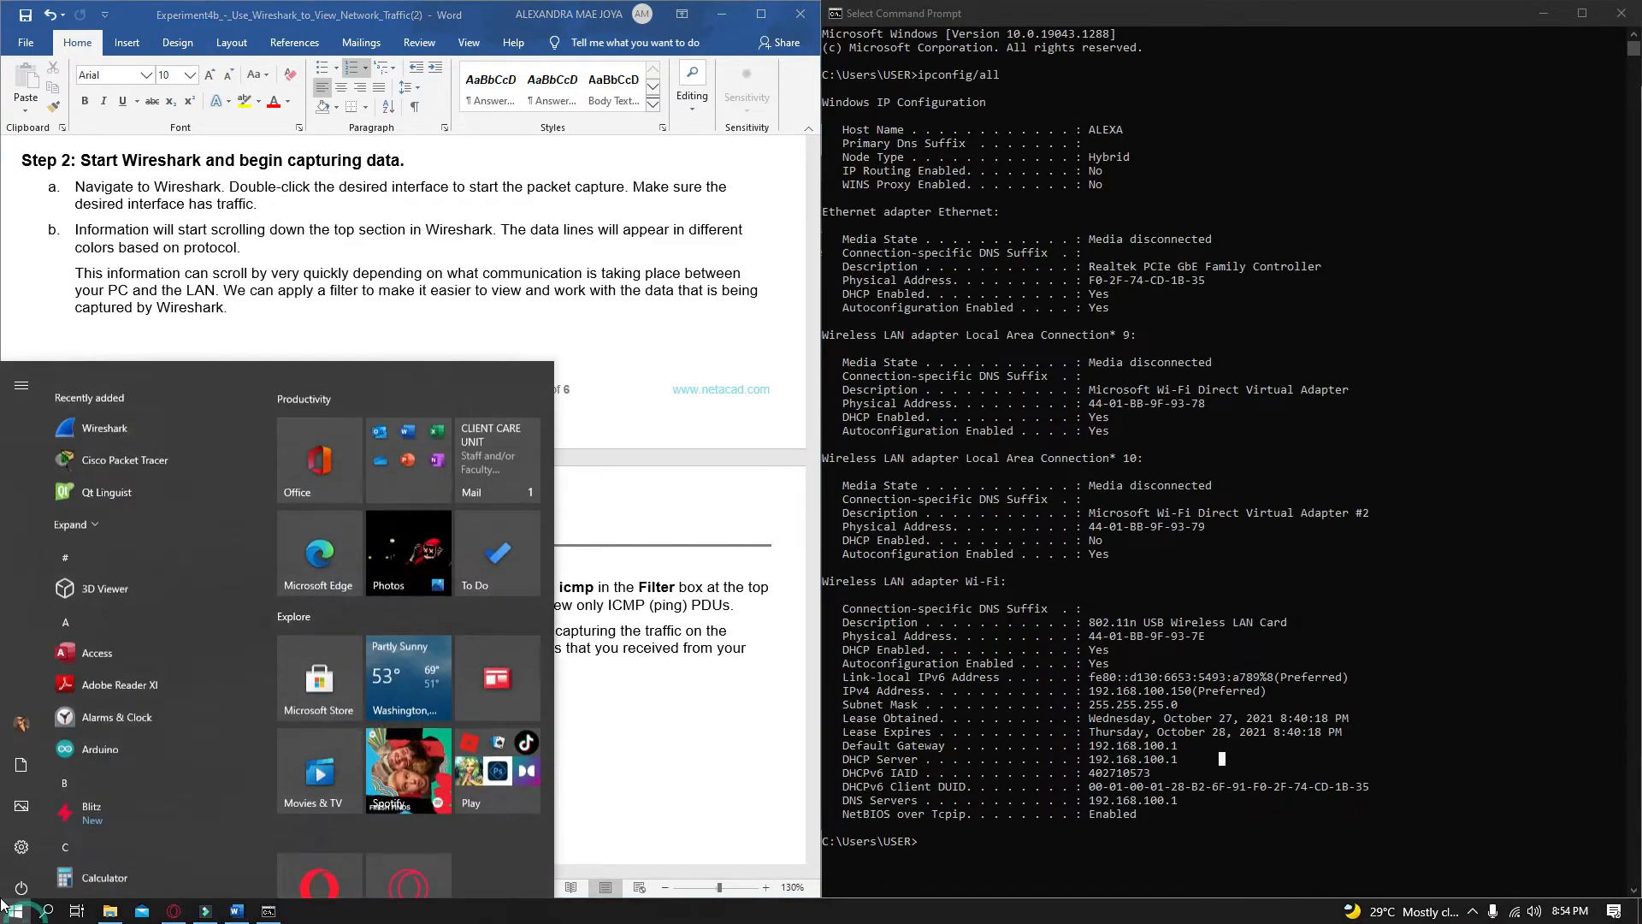
text(wire)
key(Return)
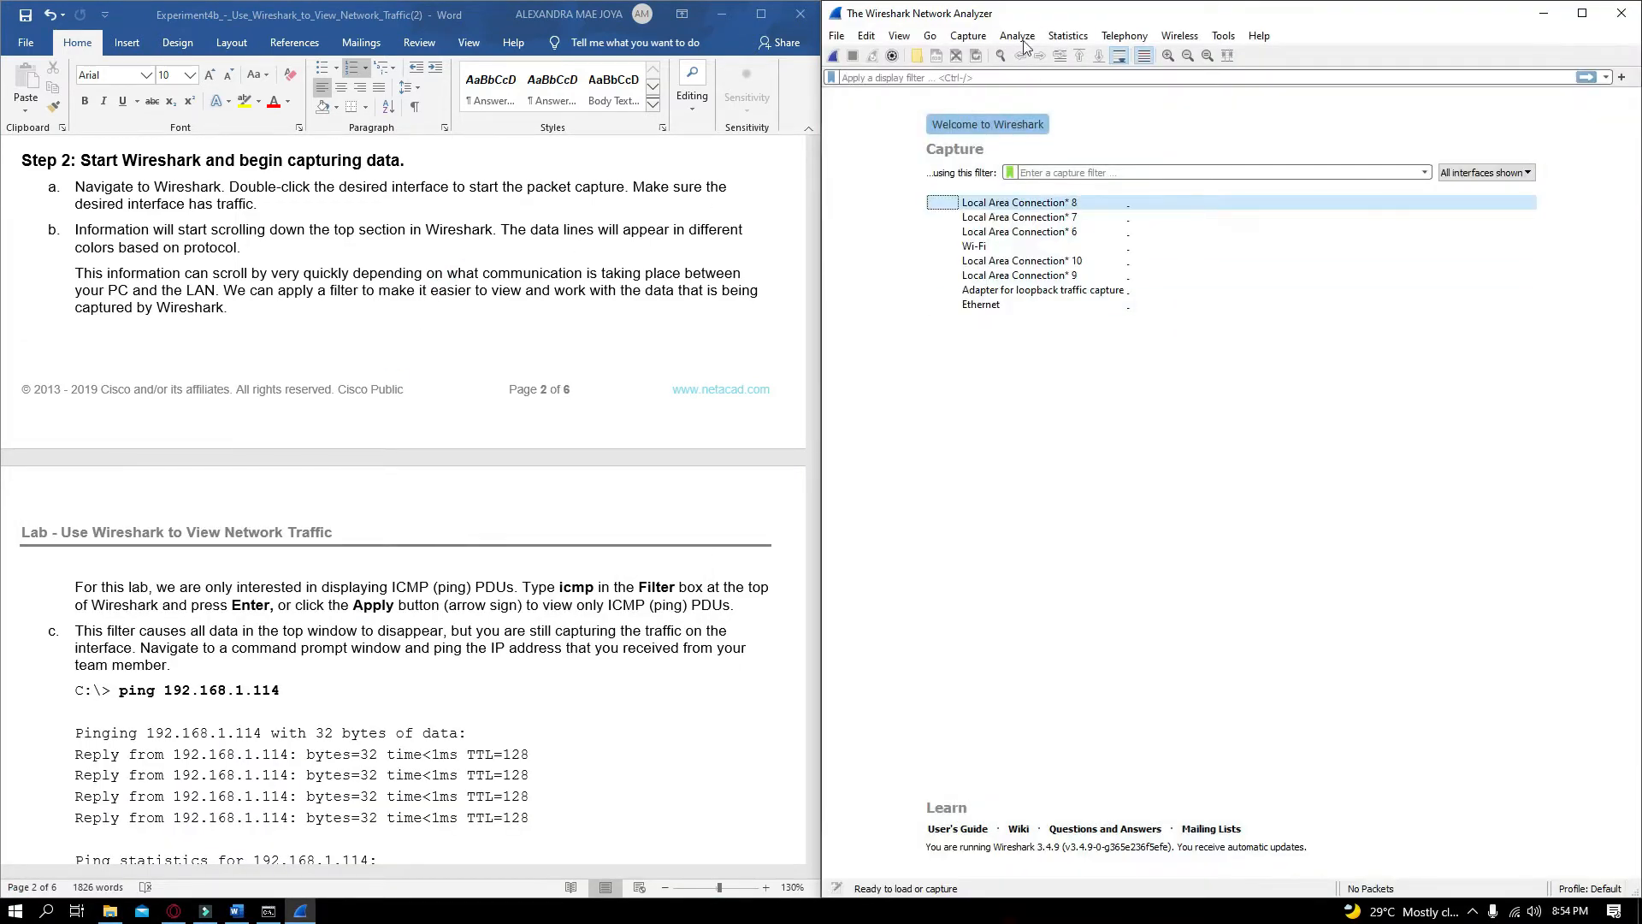
Start a live packet capture on the Wi-Fi interface
drag(1022, 17, 1633, 126)
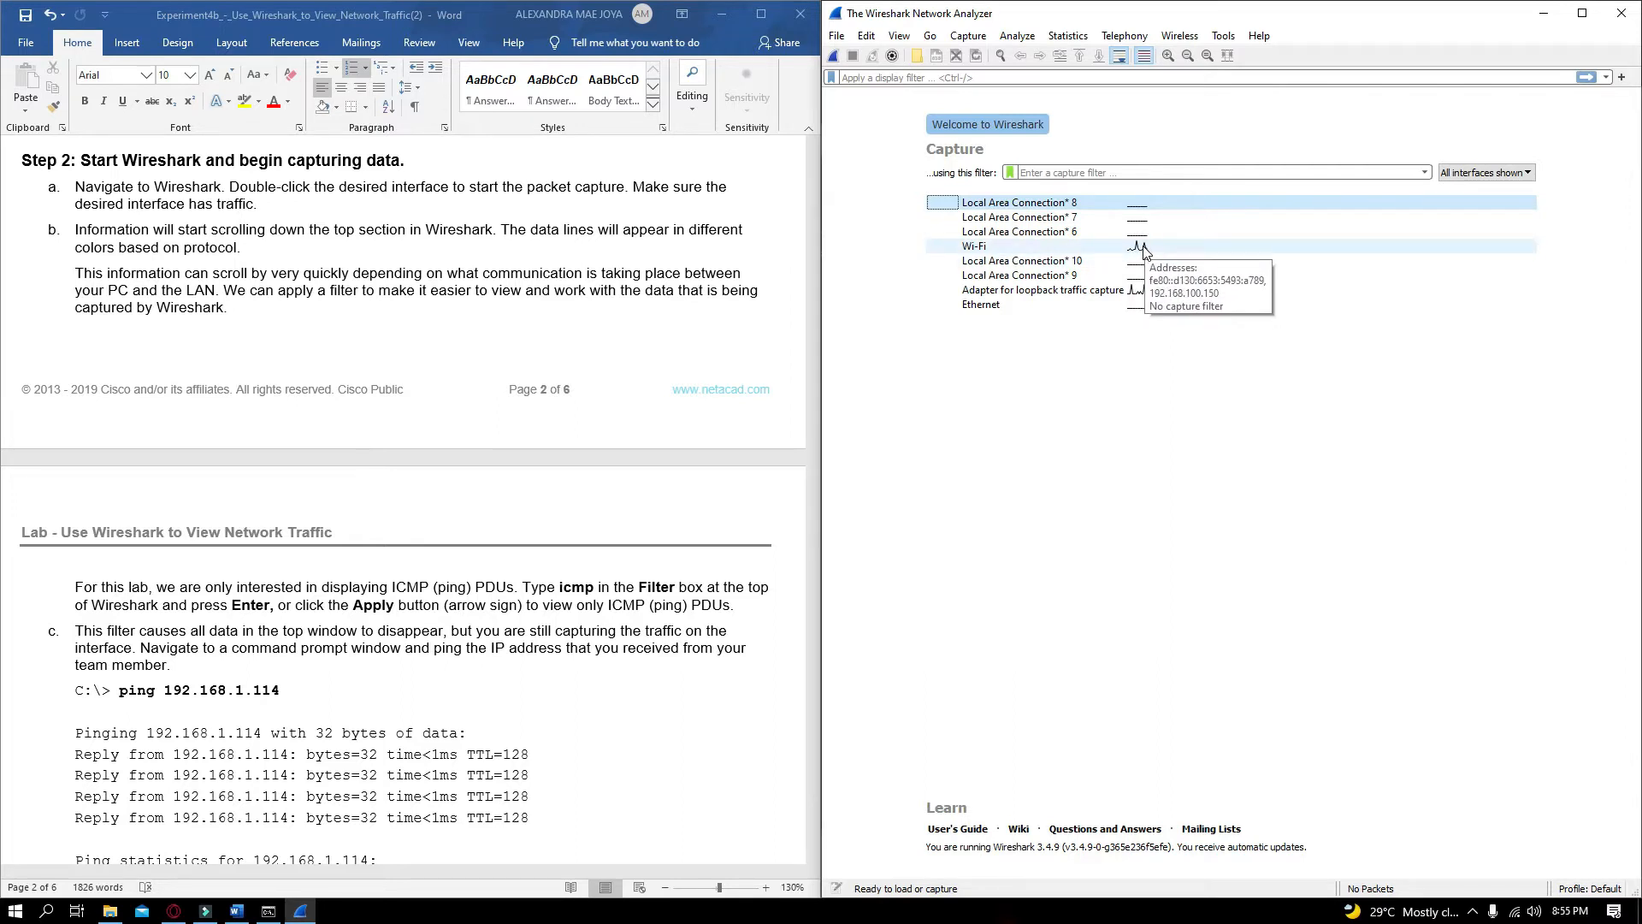
click(1125, 306)
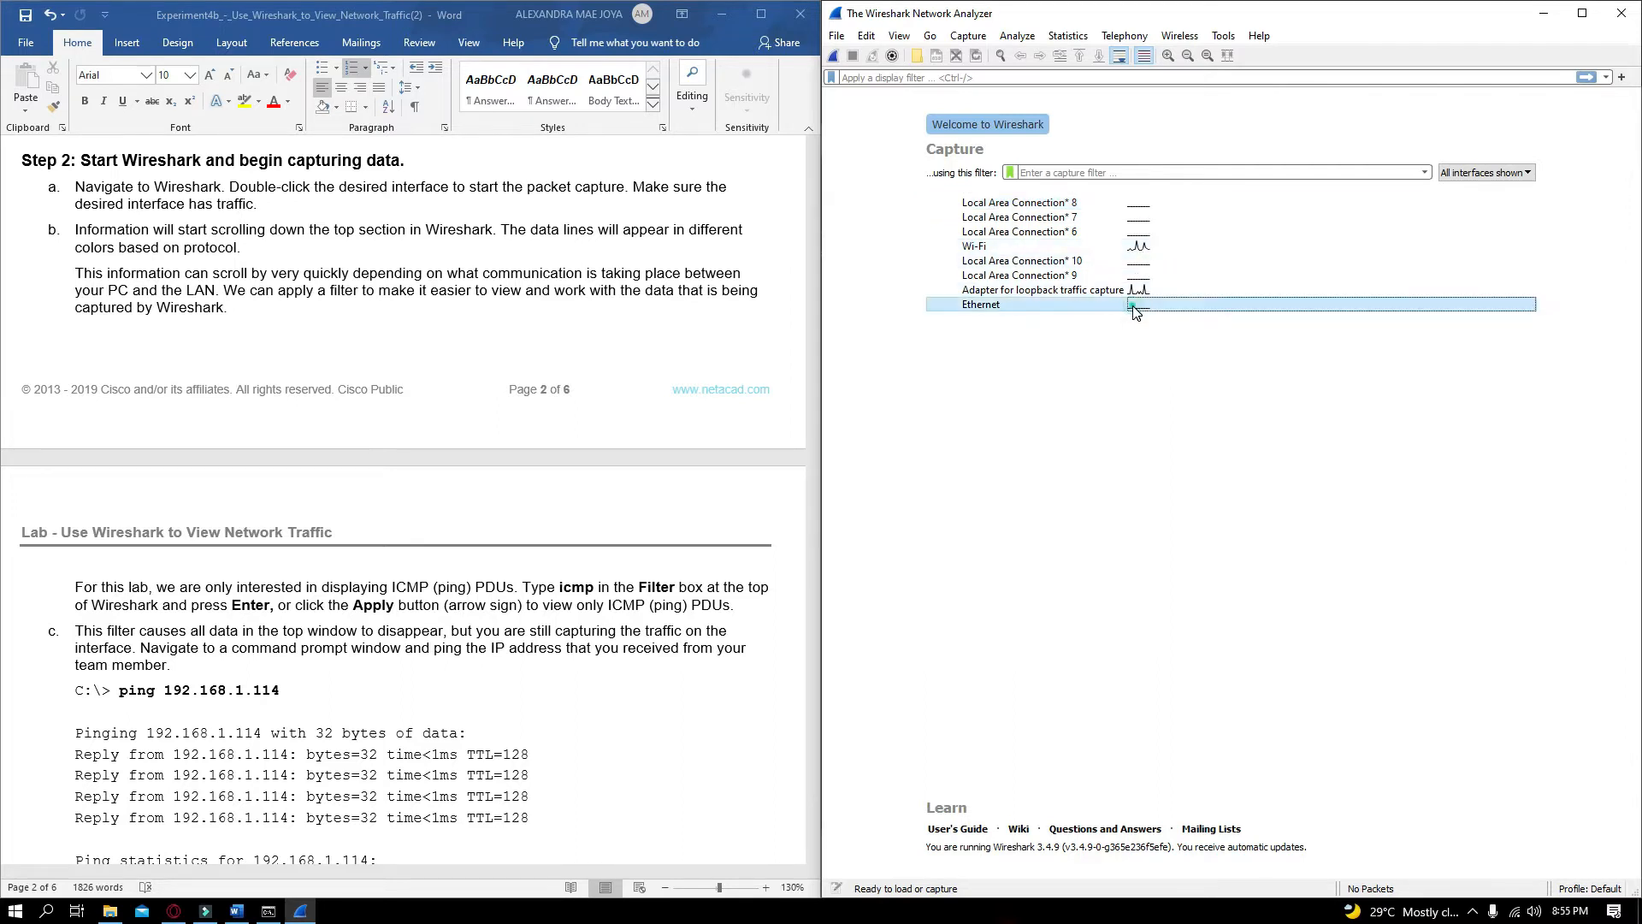
click(1141, 248)
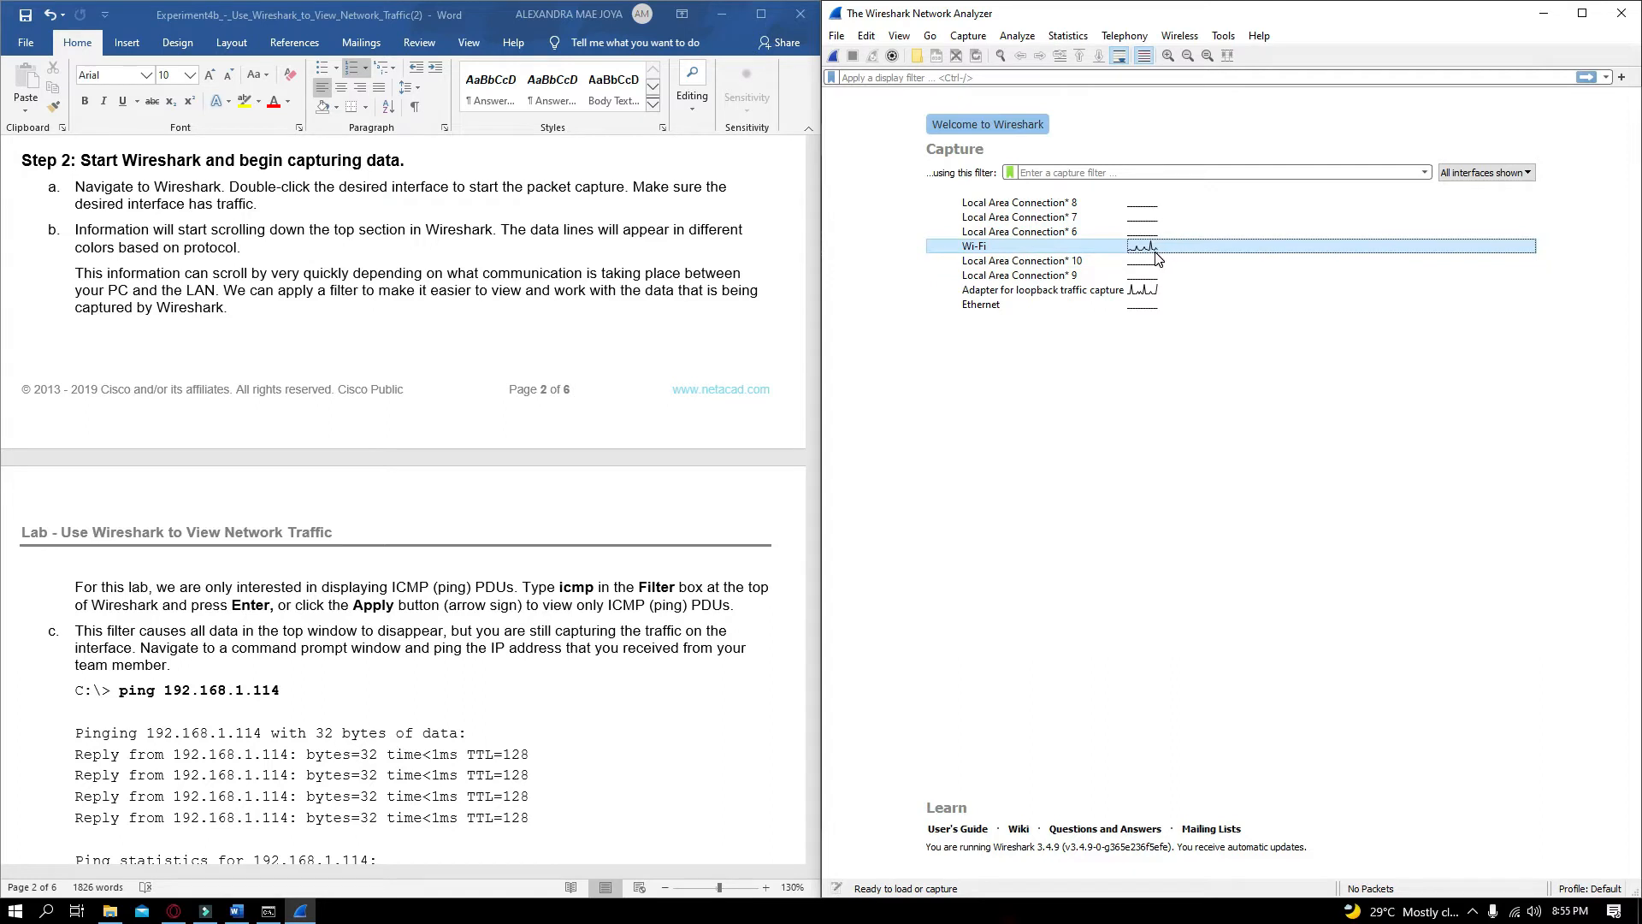
mouse_move(1152, 256)
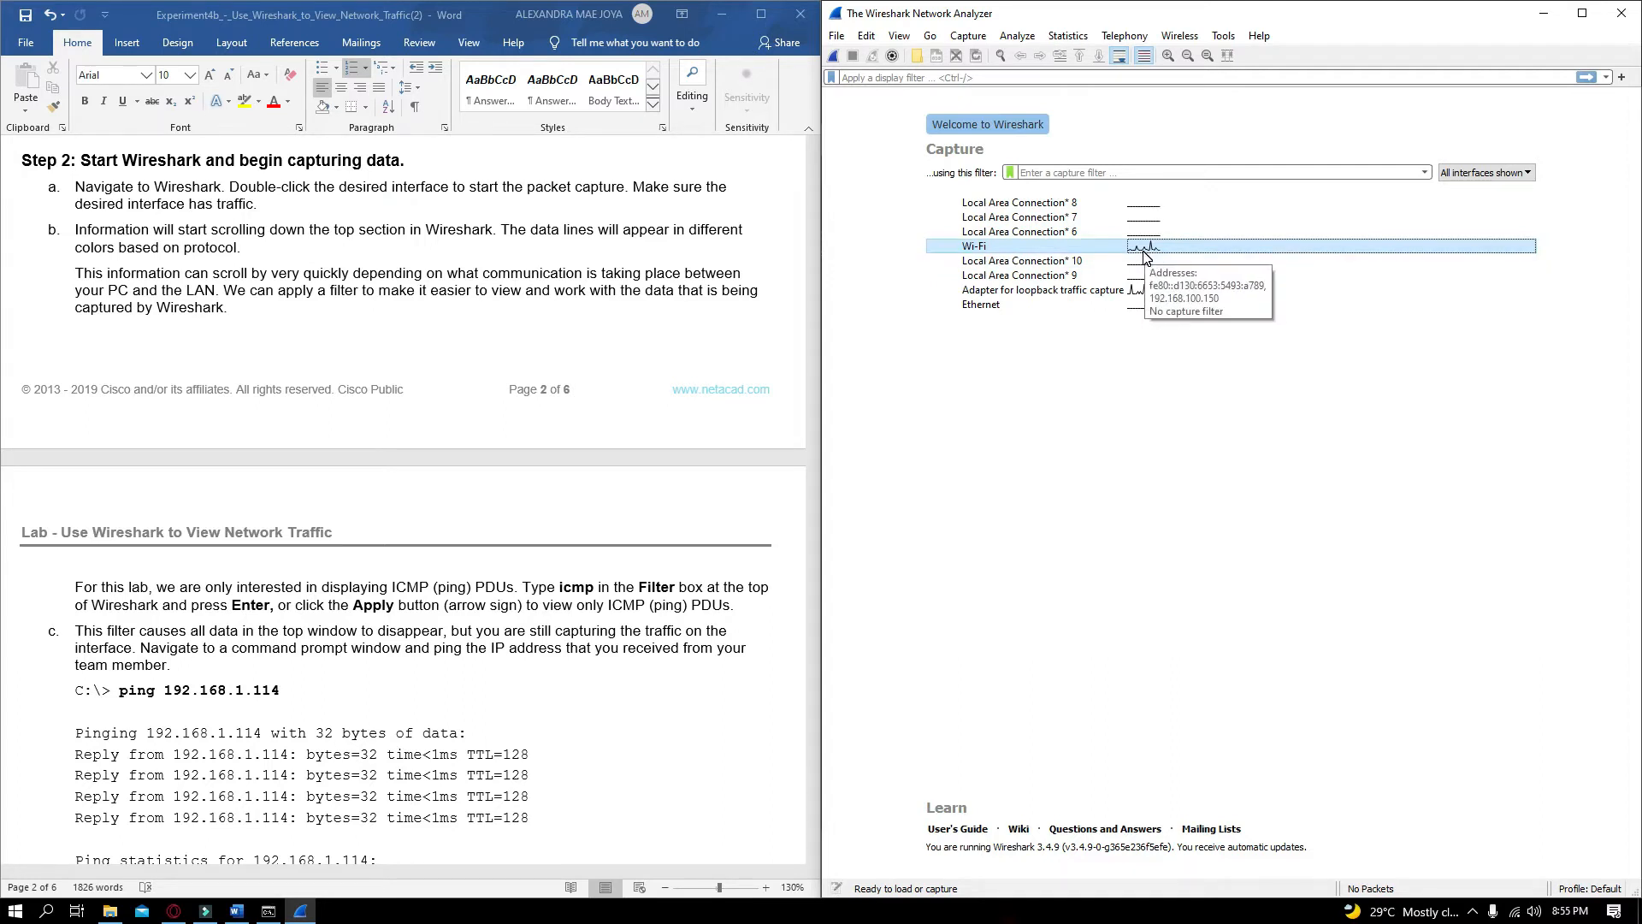
double_click(1146, 255)
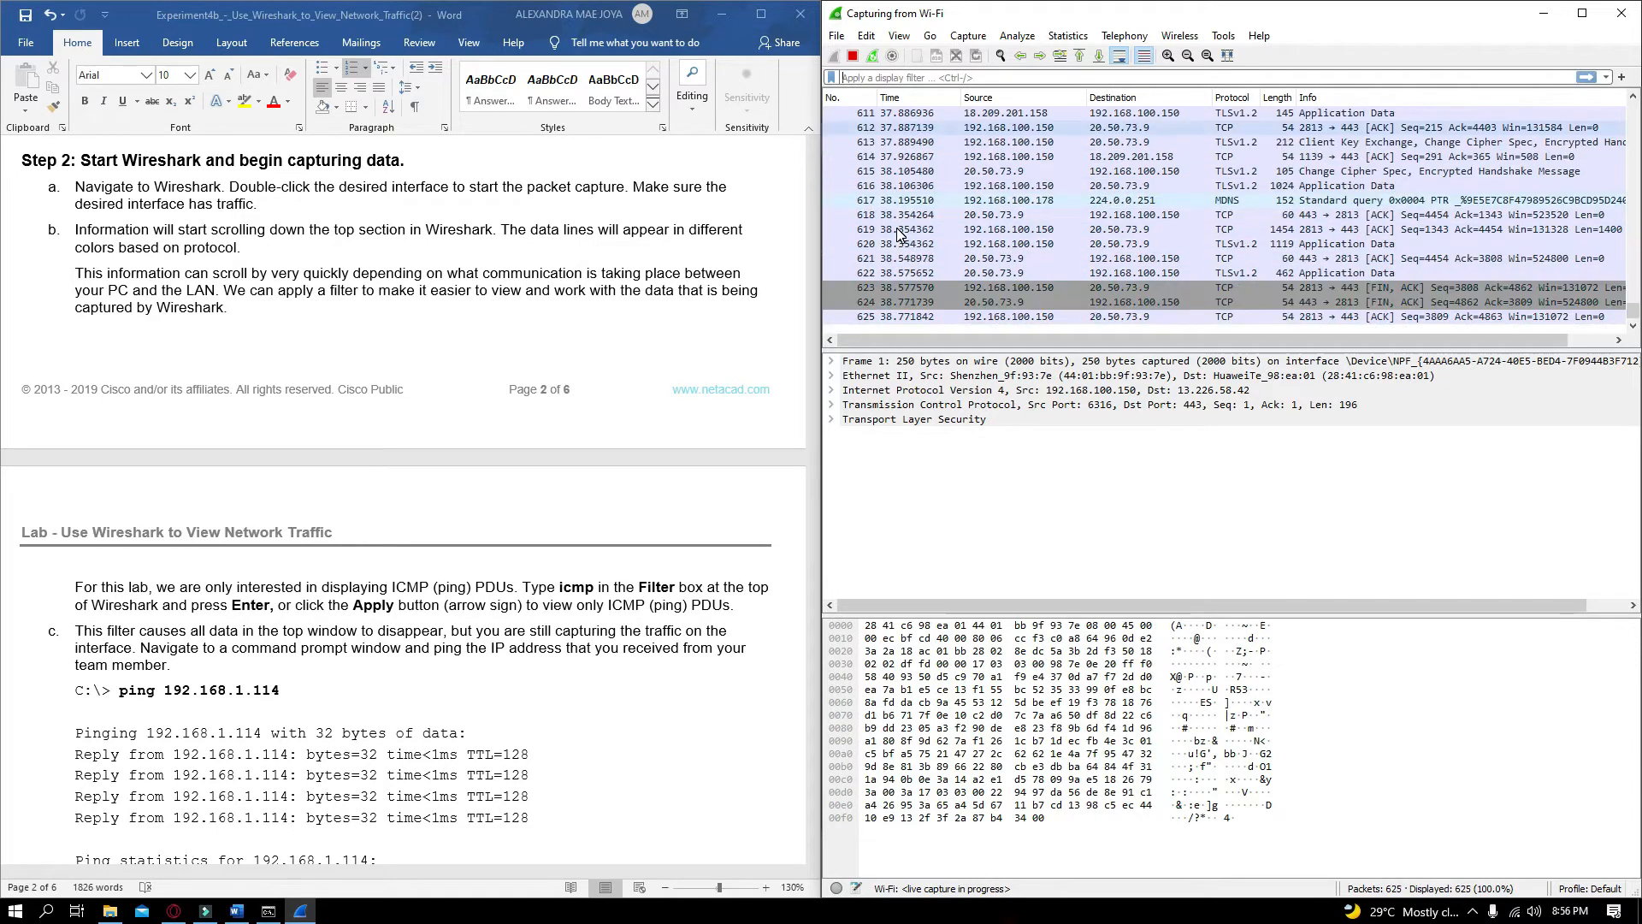
Apply the icmp display filter to the live Wi-Fi capture
scroll(693, 487, down, 1)
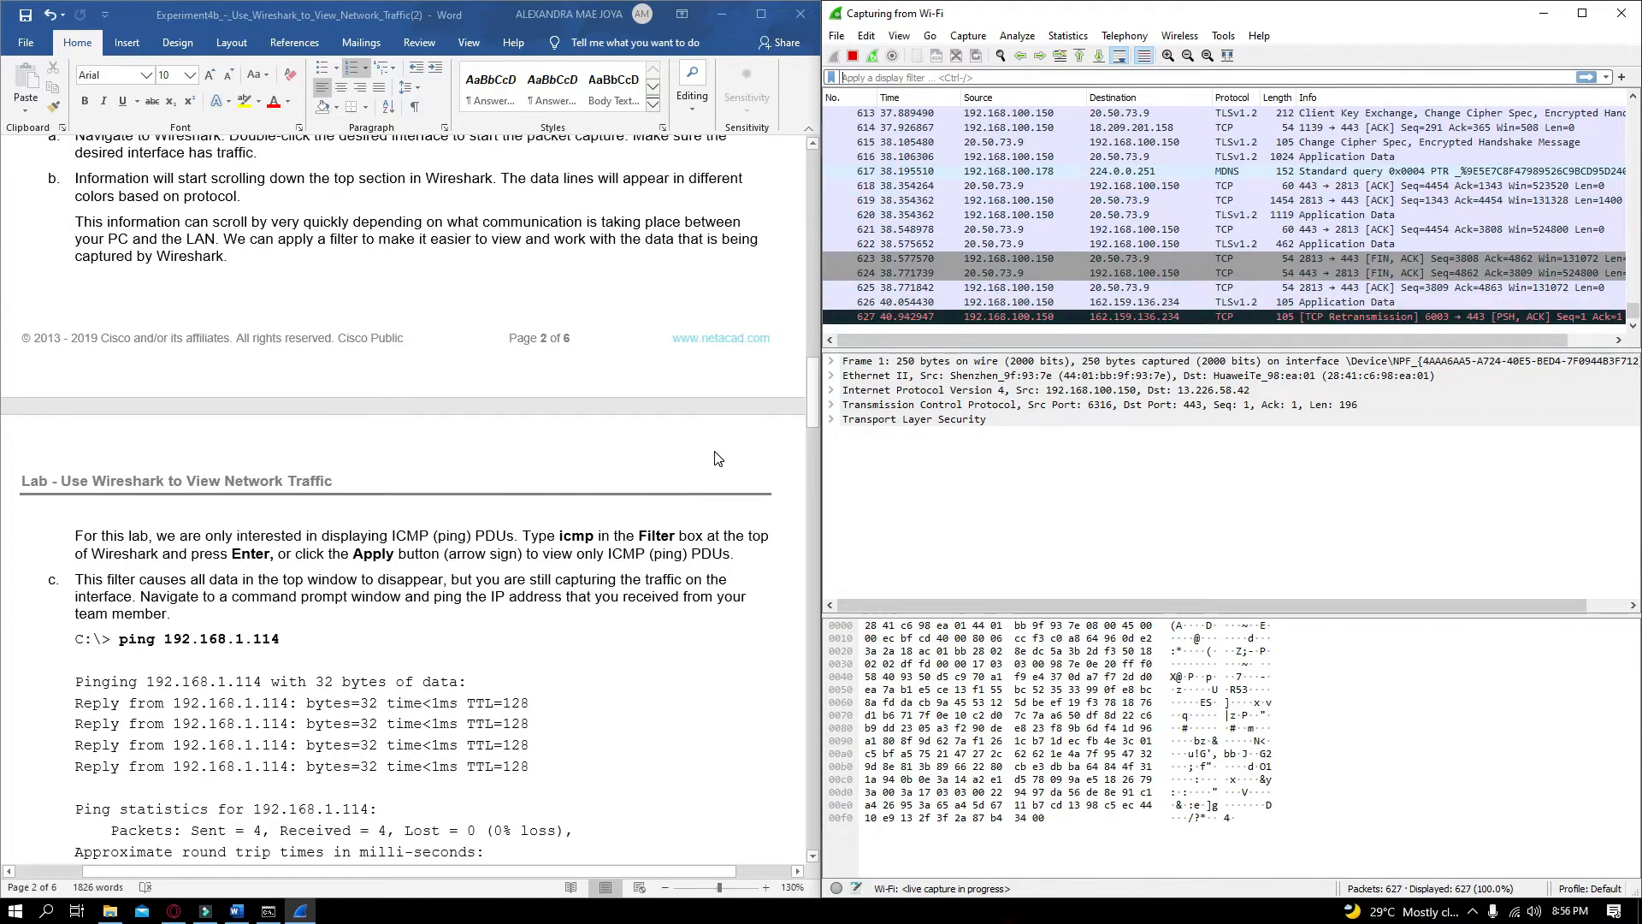
scroll(718, 458, down, 1)
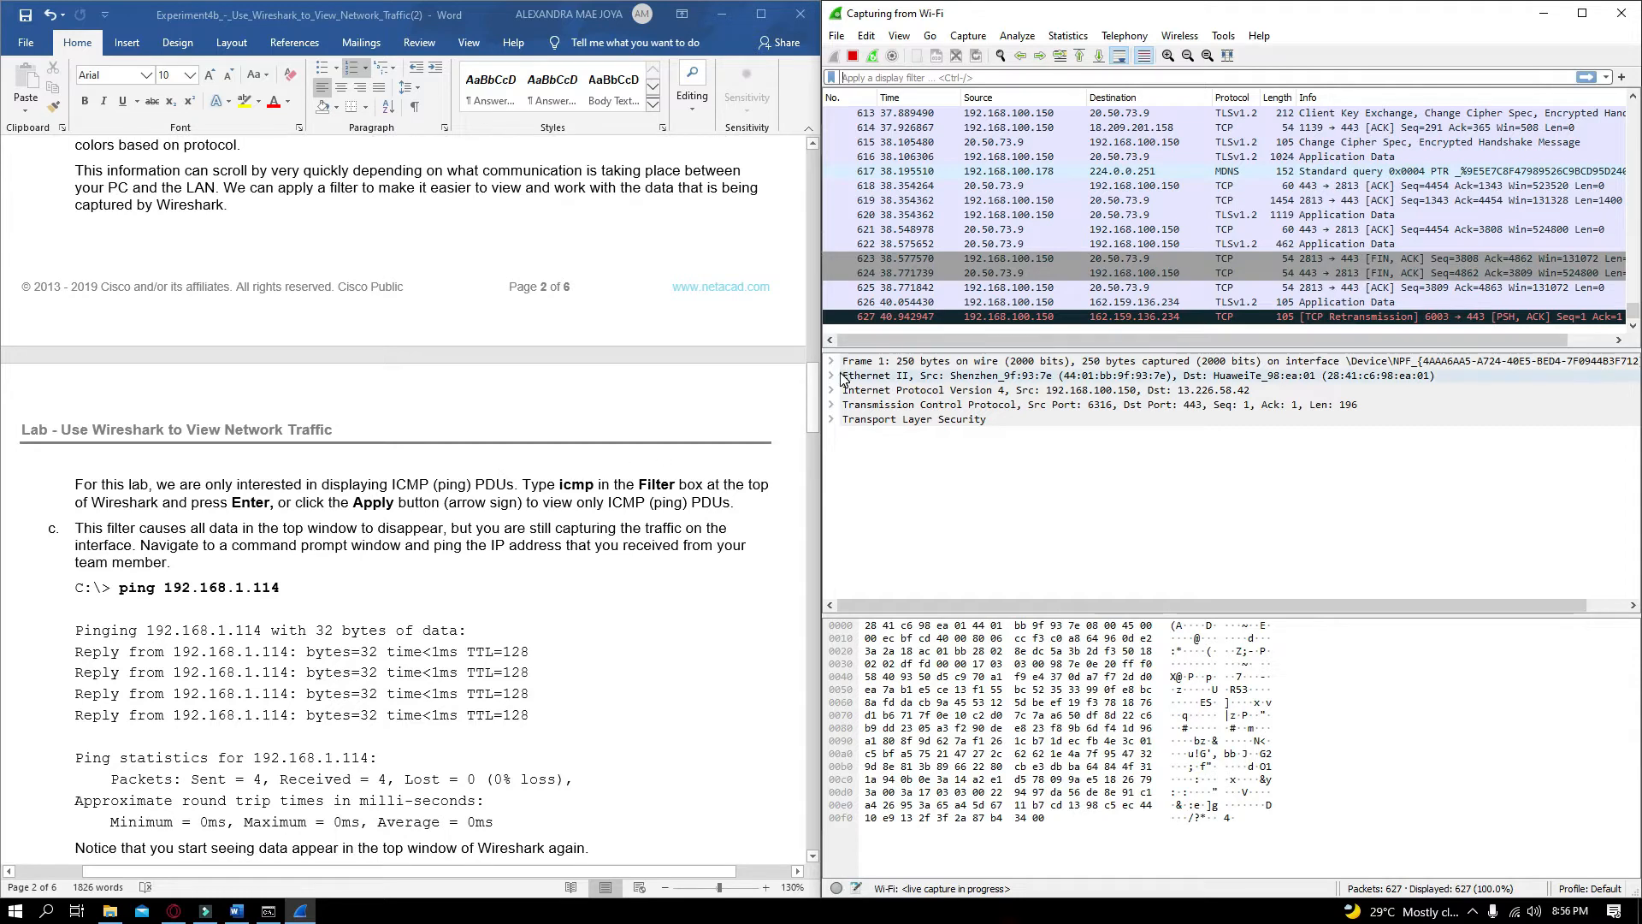
click(873, 79)
click(874, 78)
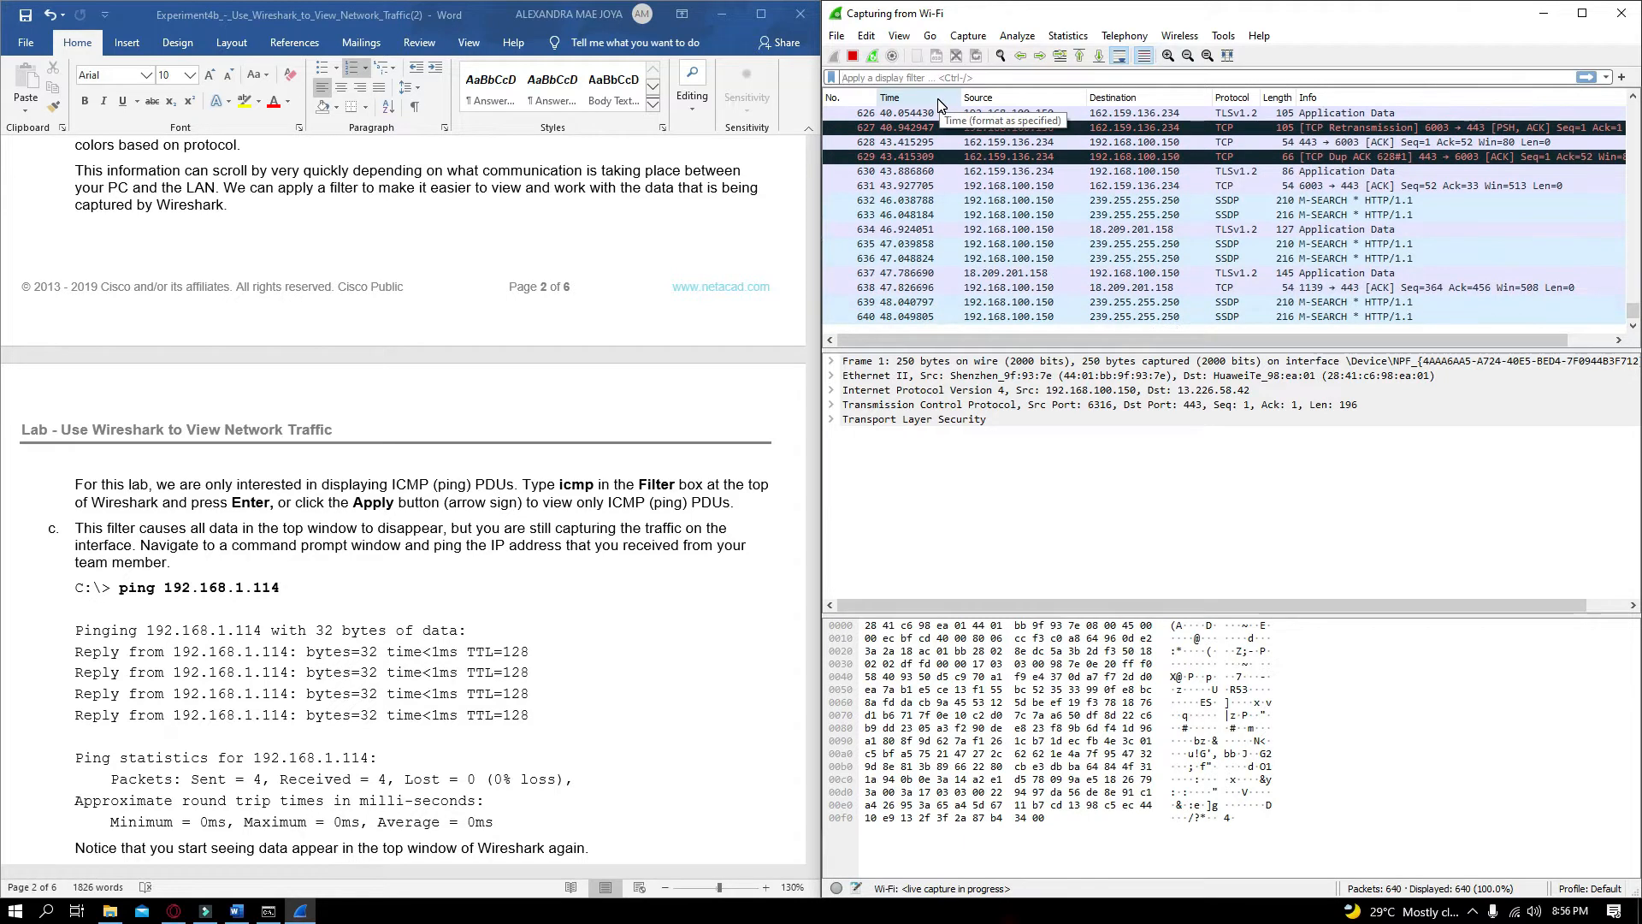
text(icmp)
key(Return)
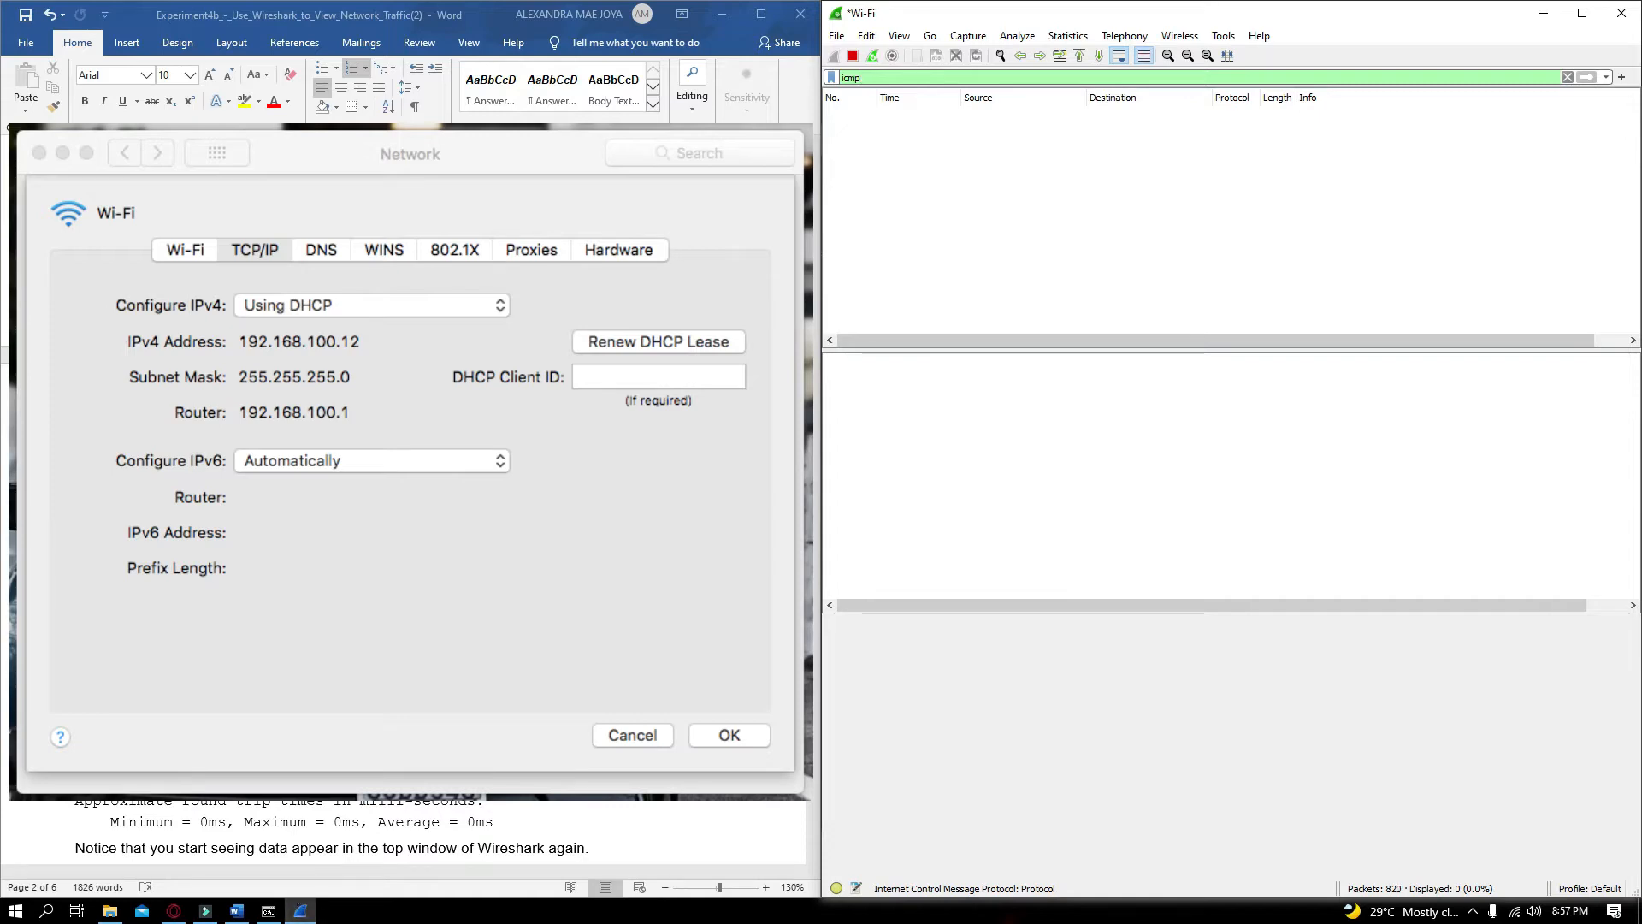
Ping 192.168.100.12 from the Command Prompt
click(269, 911)
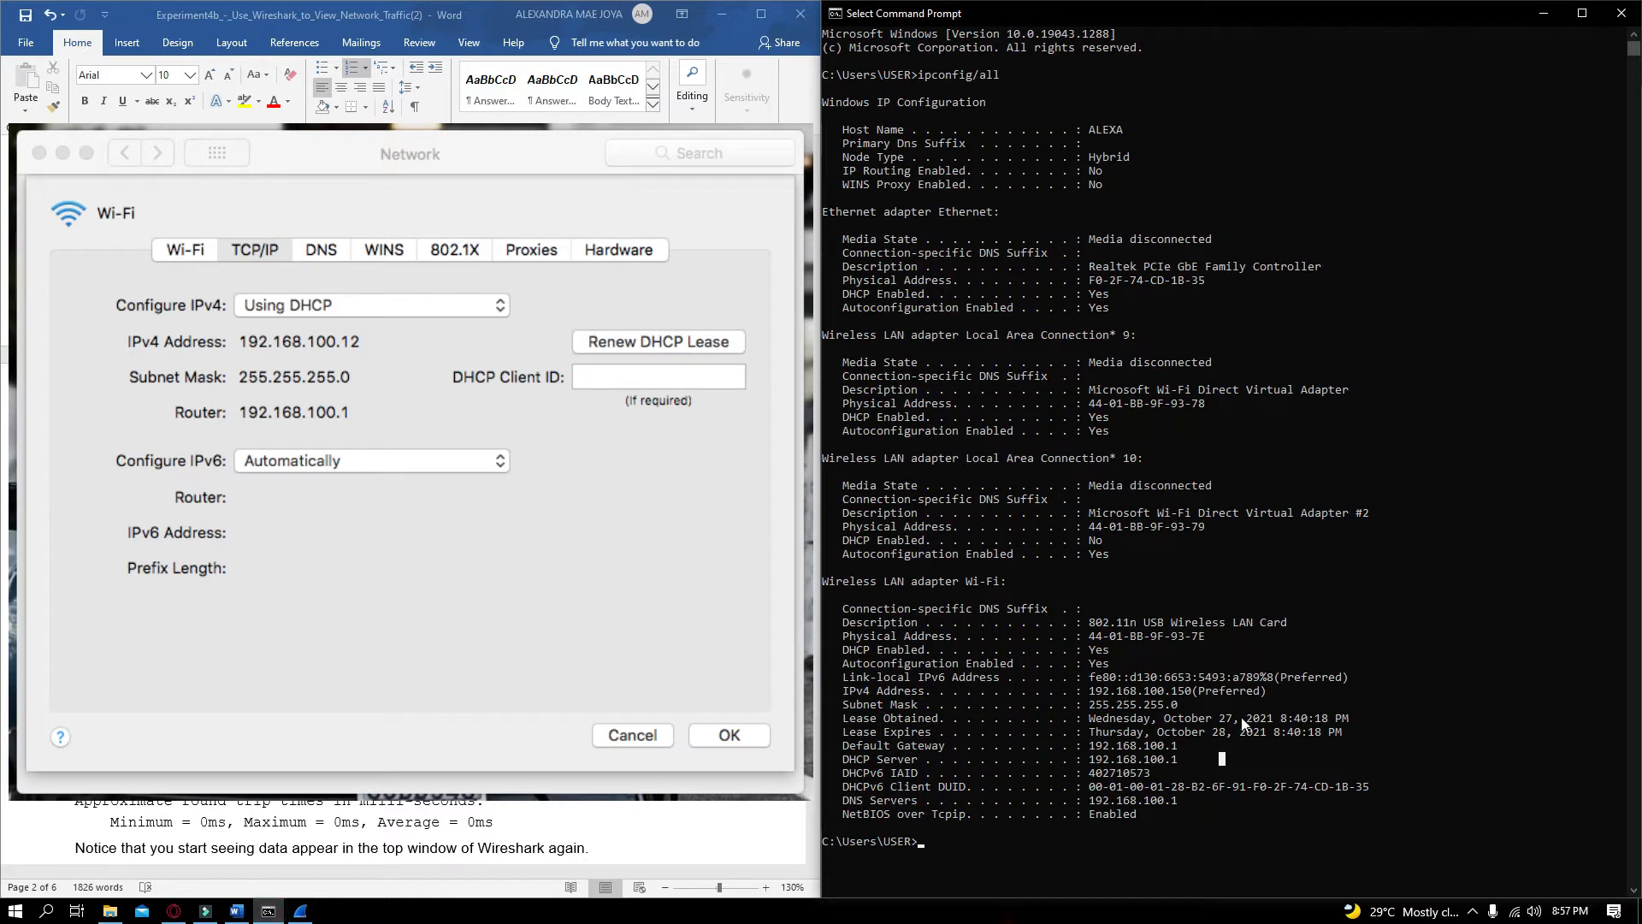
scroll(1188, 742, down, 4)
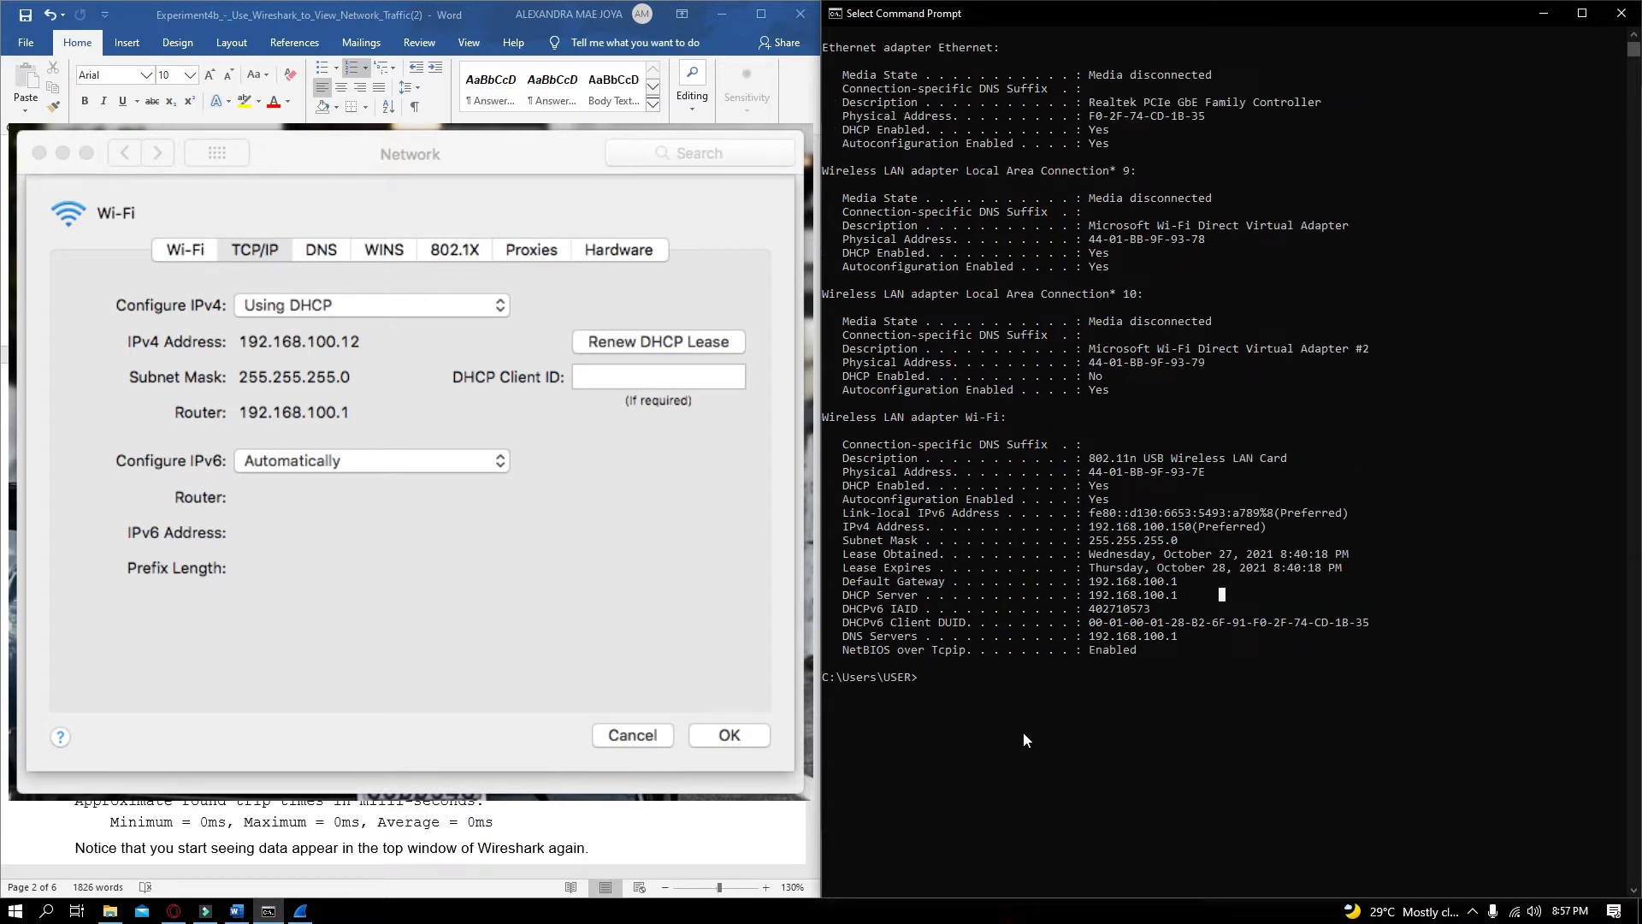
text(ping 192.168,10)
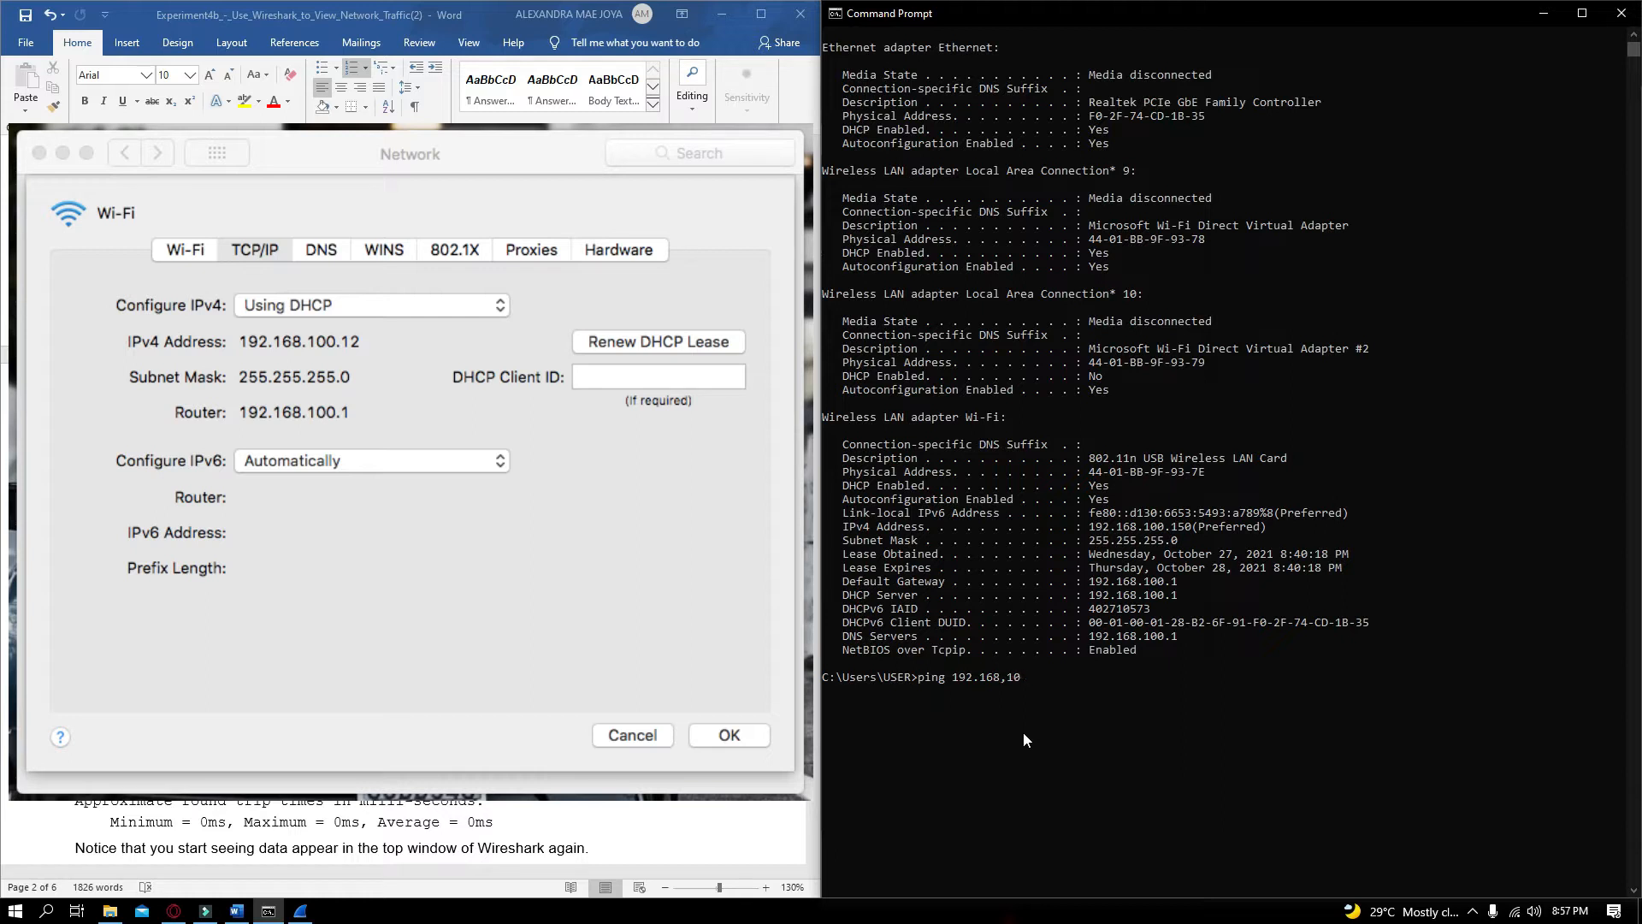
key(BackSpace)
key(BackSpace)
key(BackSpace)
key(BackSpace)
text(.100)
key(Return)
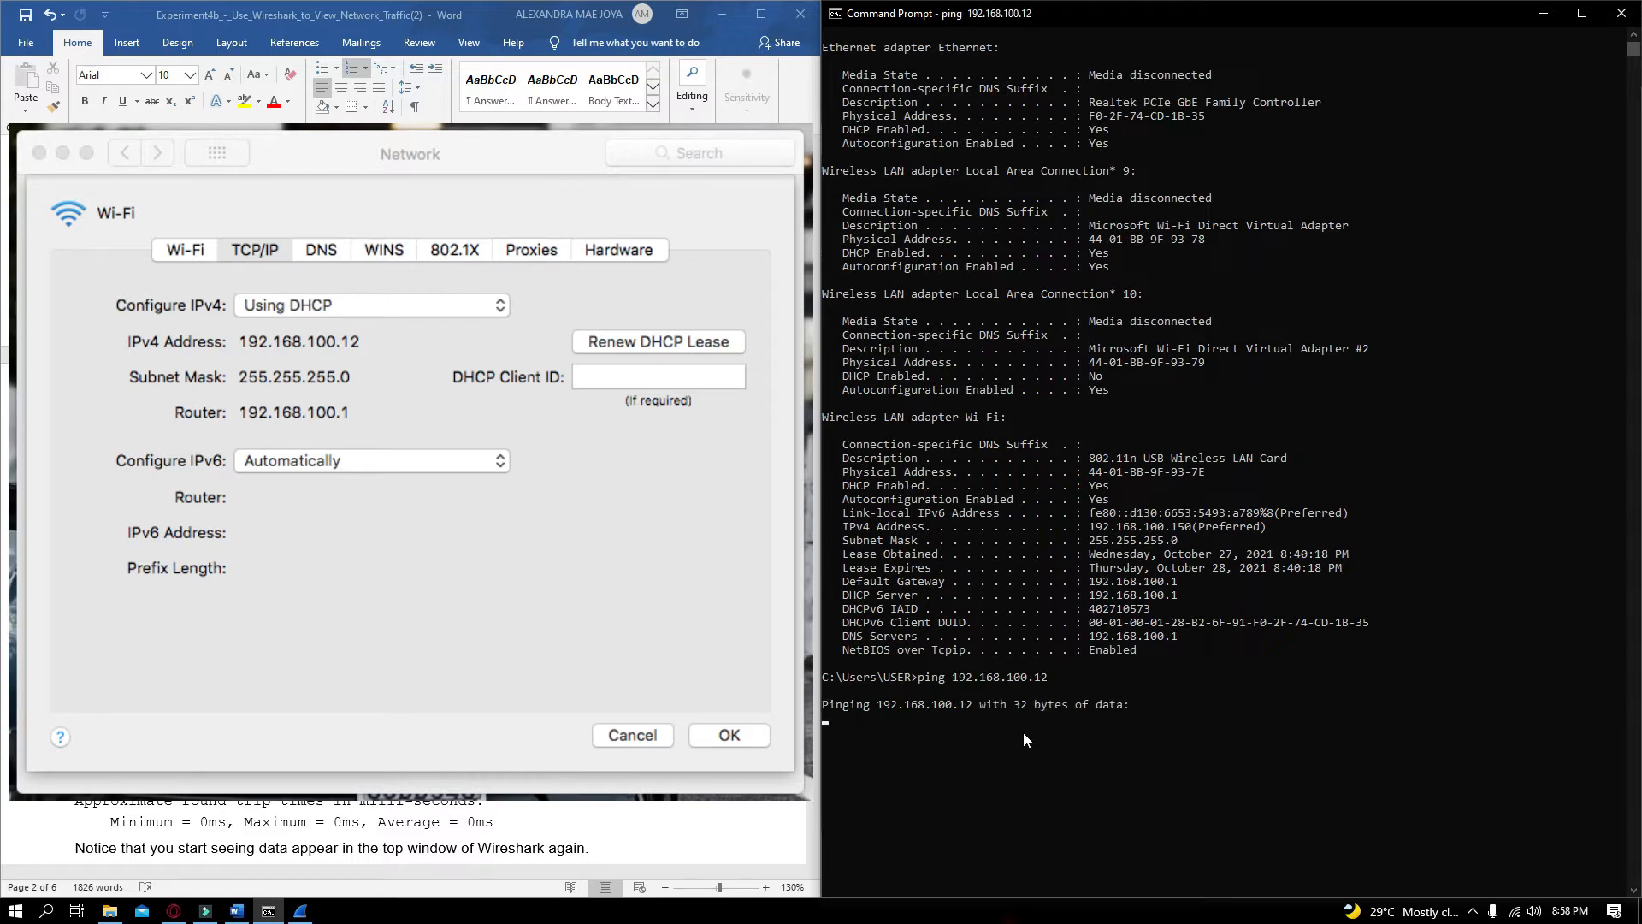
Scroll the lab document to Step 3 on examining the captured data and move the Command Prompt aside
scroll(1136, 753, down, 1)
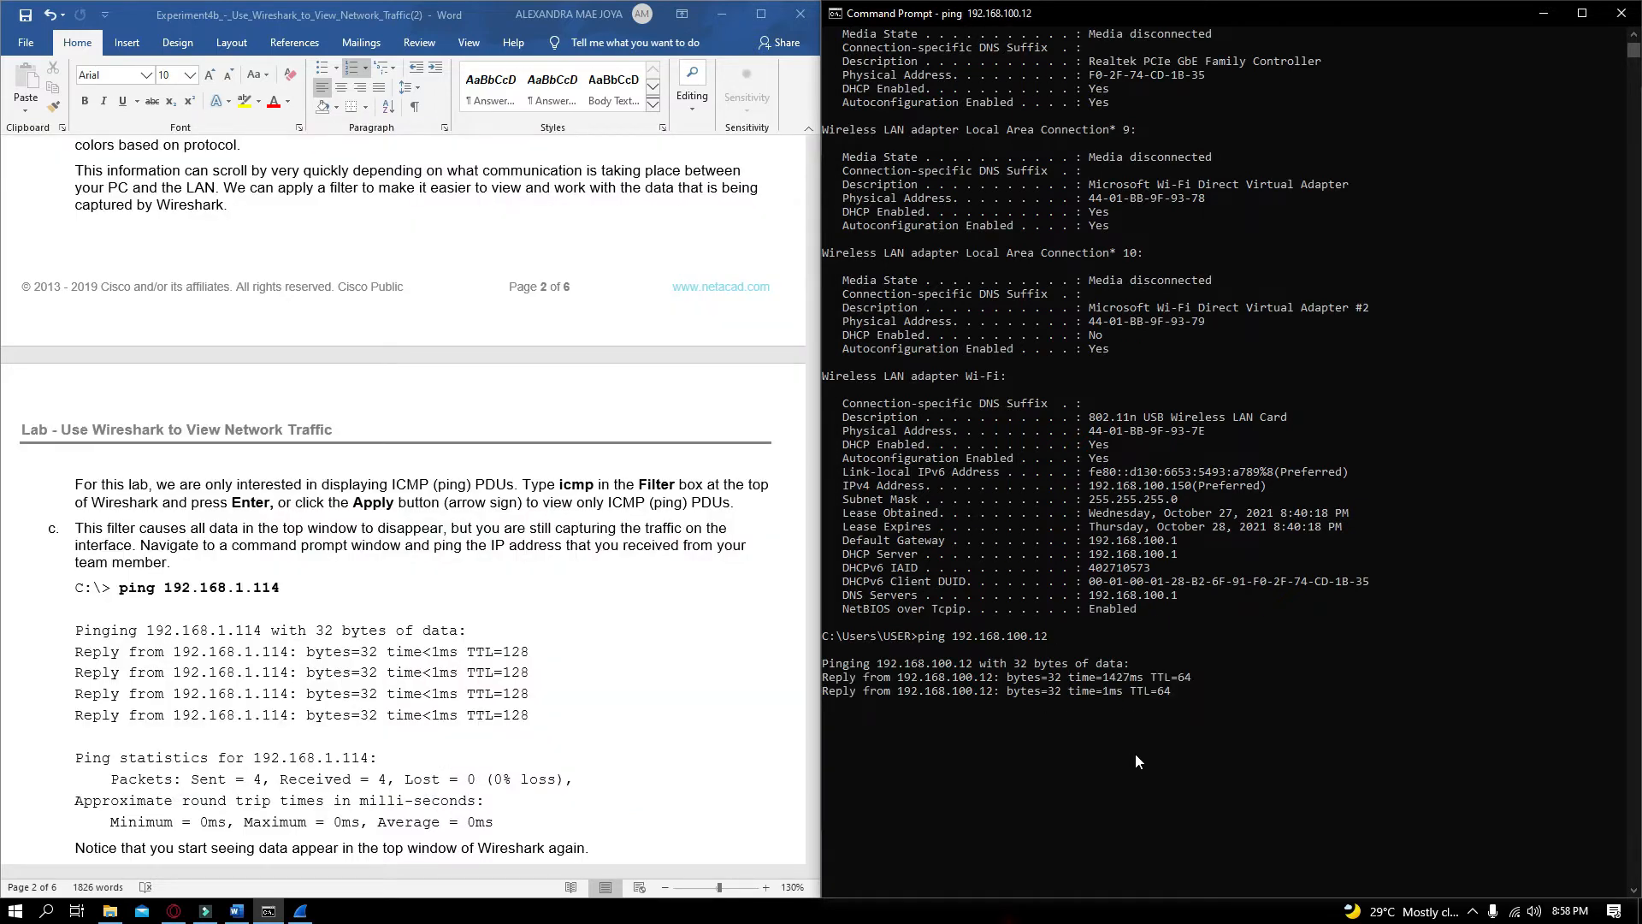
scroll(1136, 753, down, 1)
scroll(670, 731, down, 2)
scroll(670, 731, down, 4)
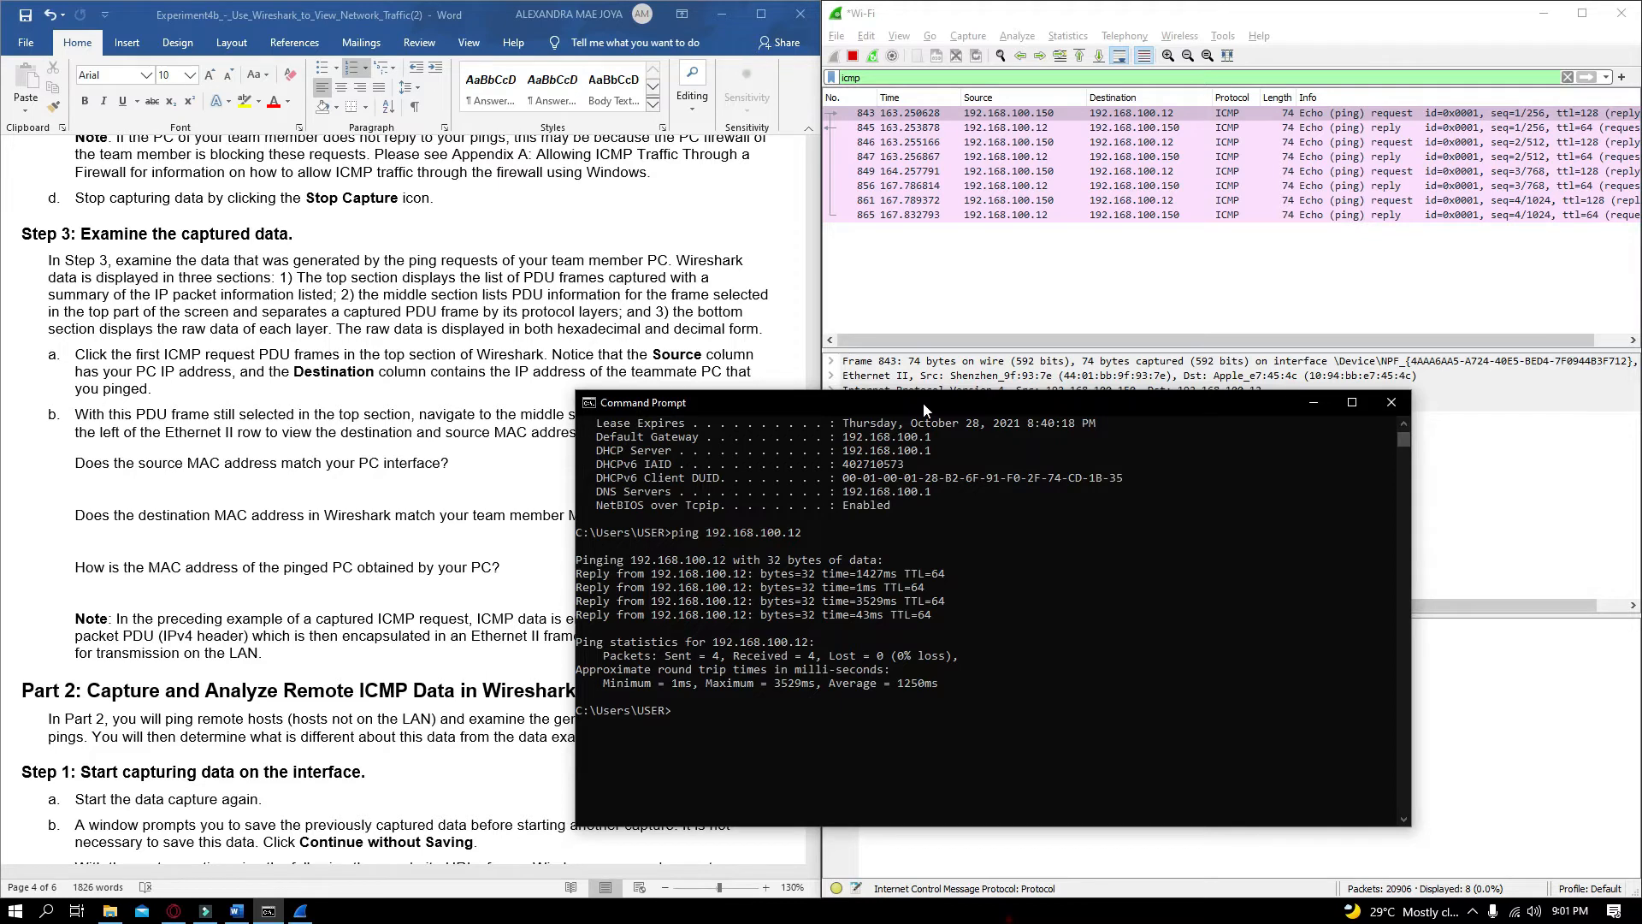
drag(922, 405, 960, 422)
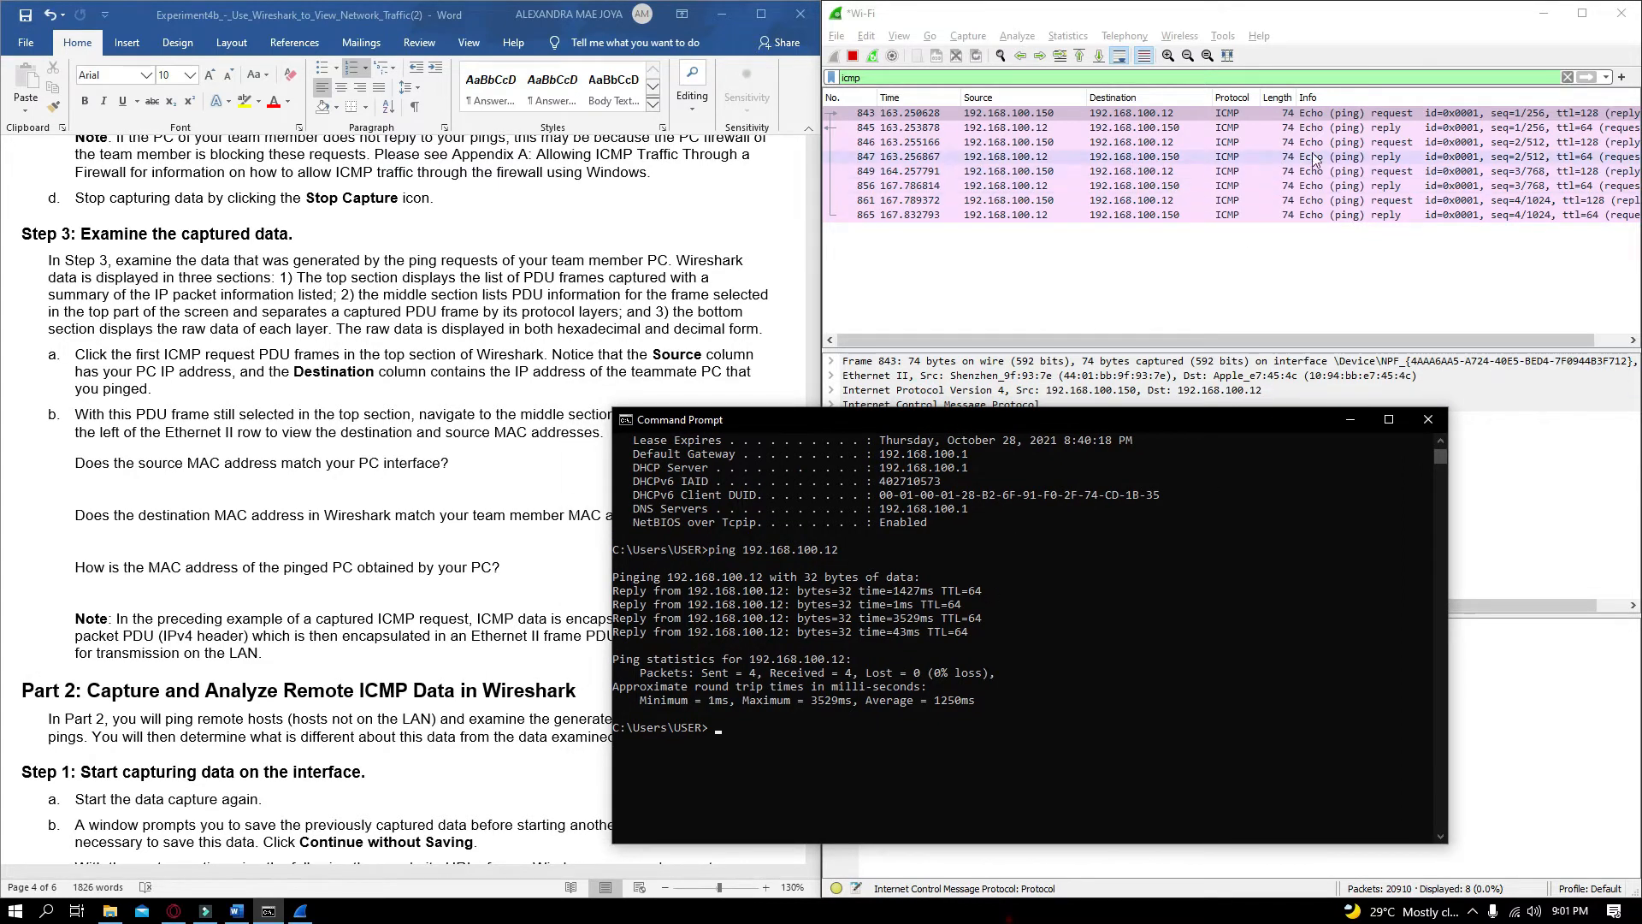
click(1240, 273)
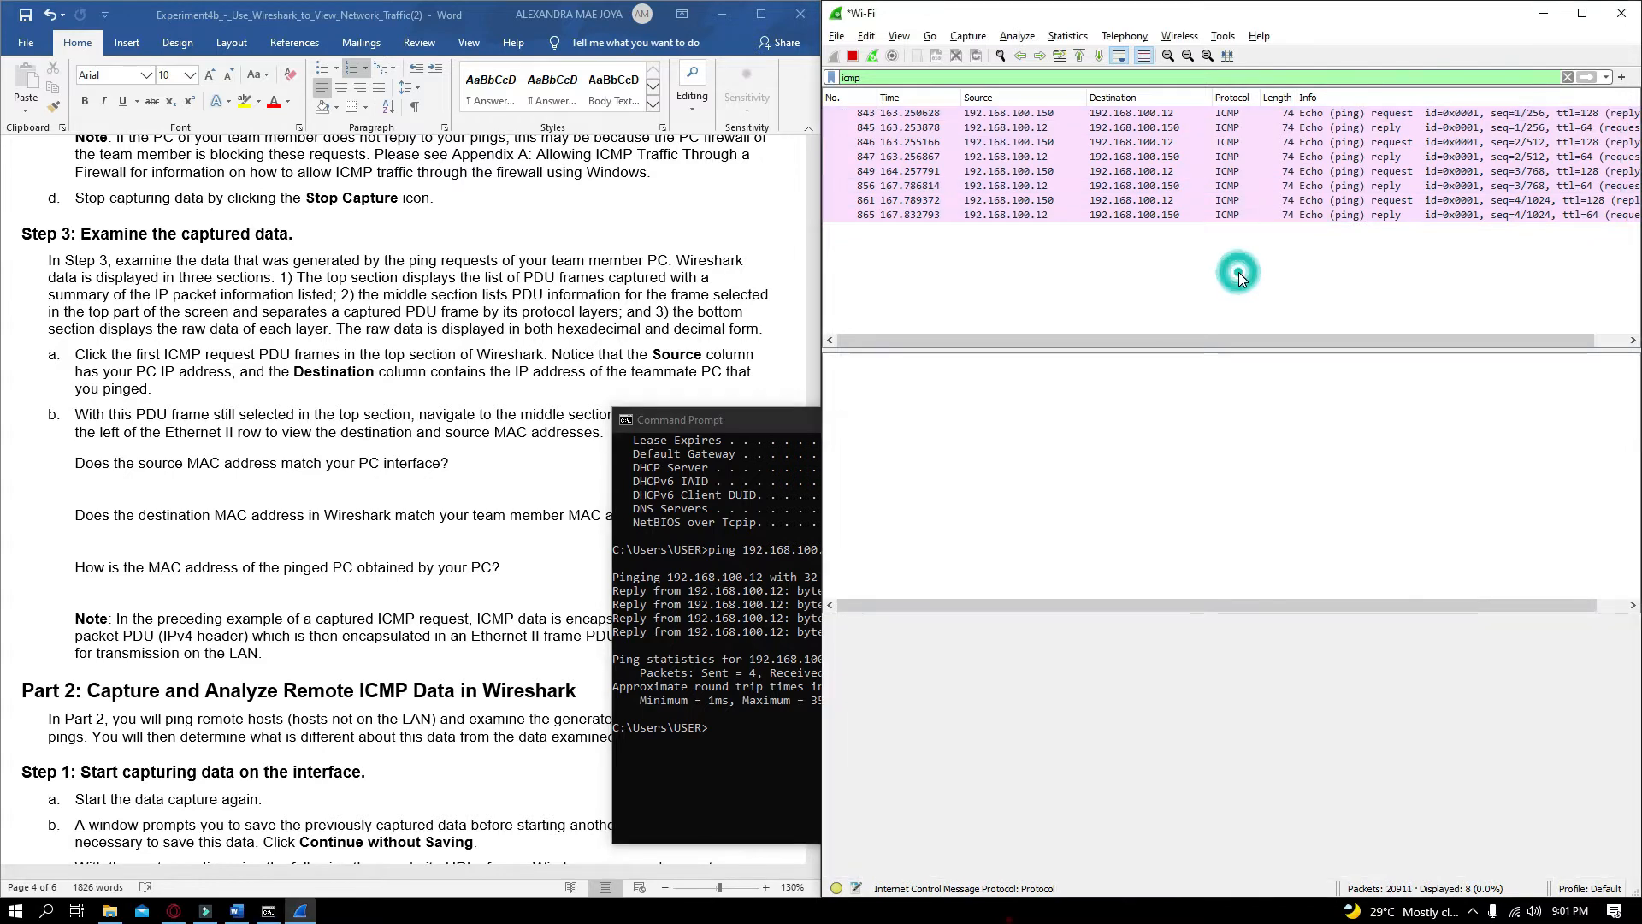
key(alt+Tab)
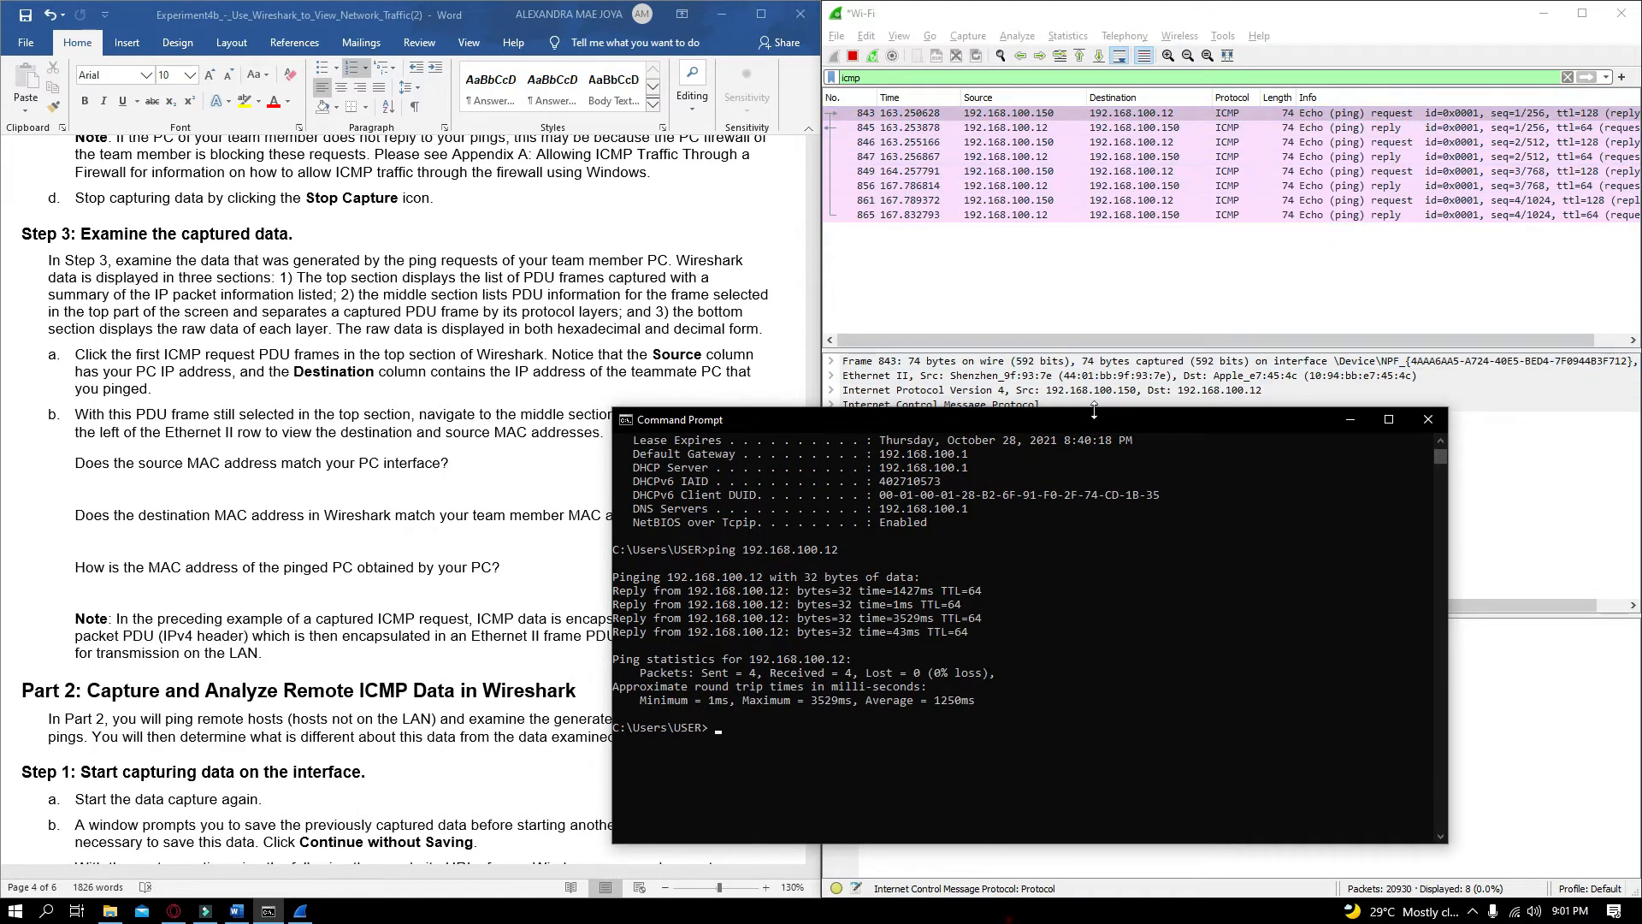
drag(1094, 411, 1165, 429)
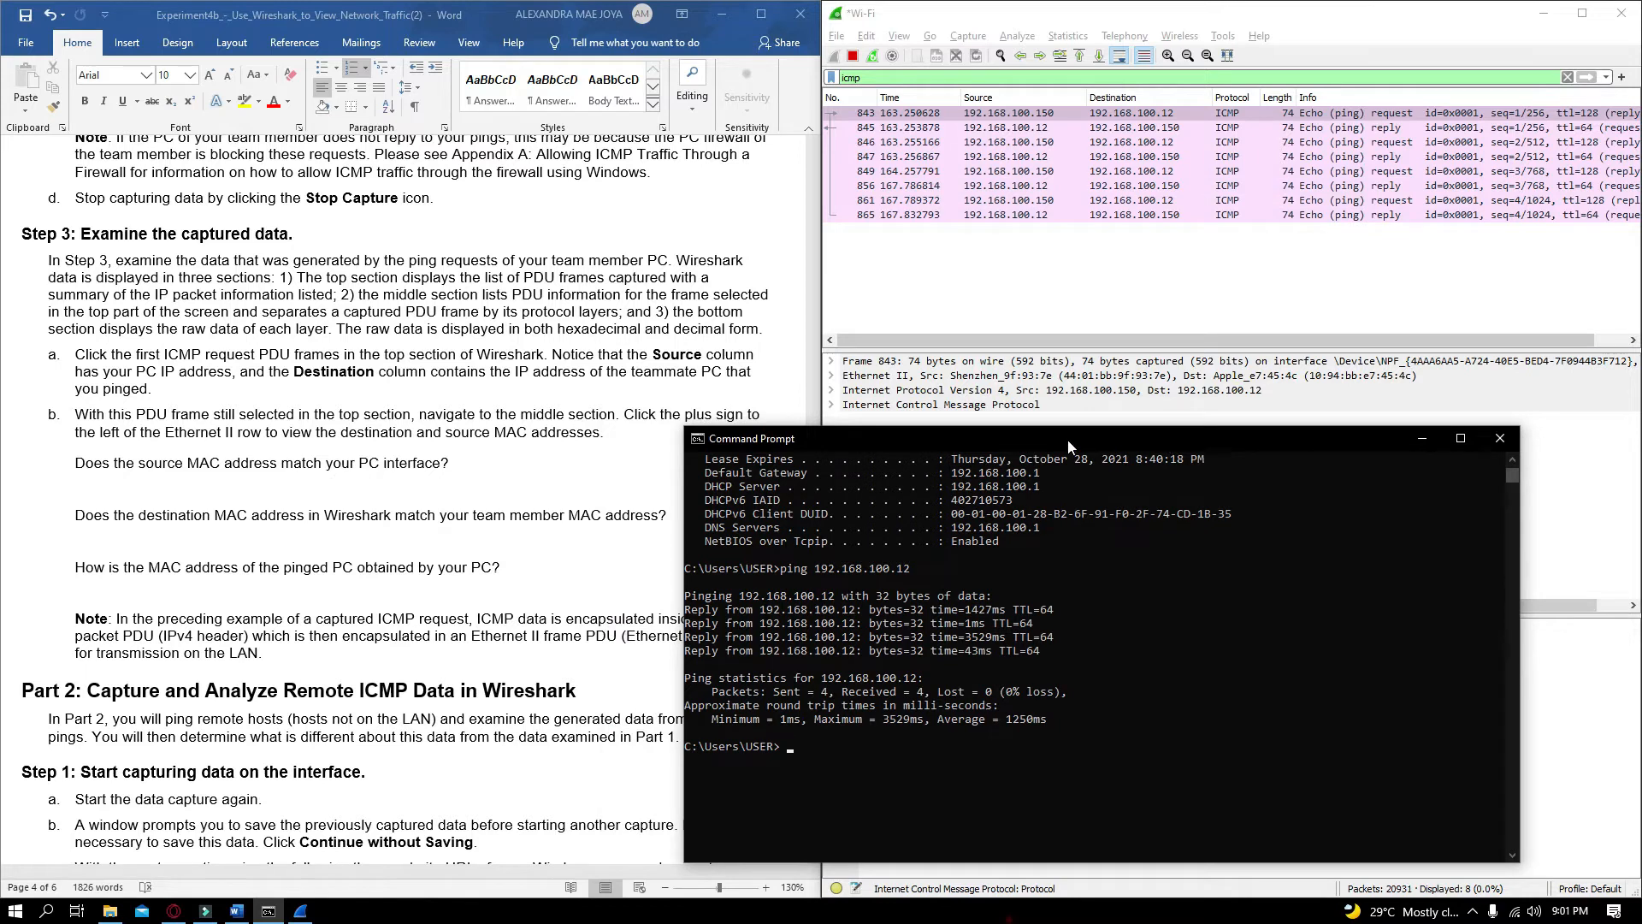
drag(1067, 439, 1033, 439)
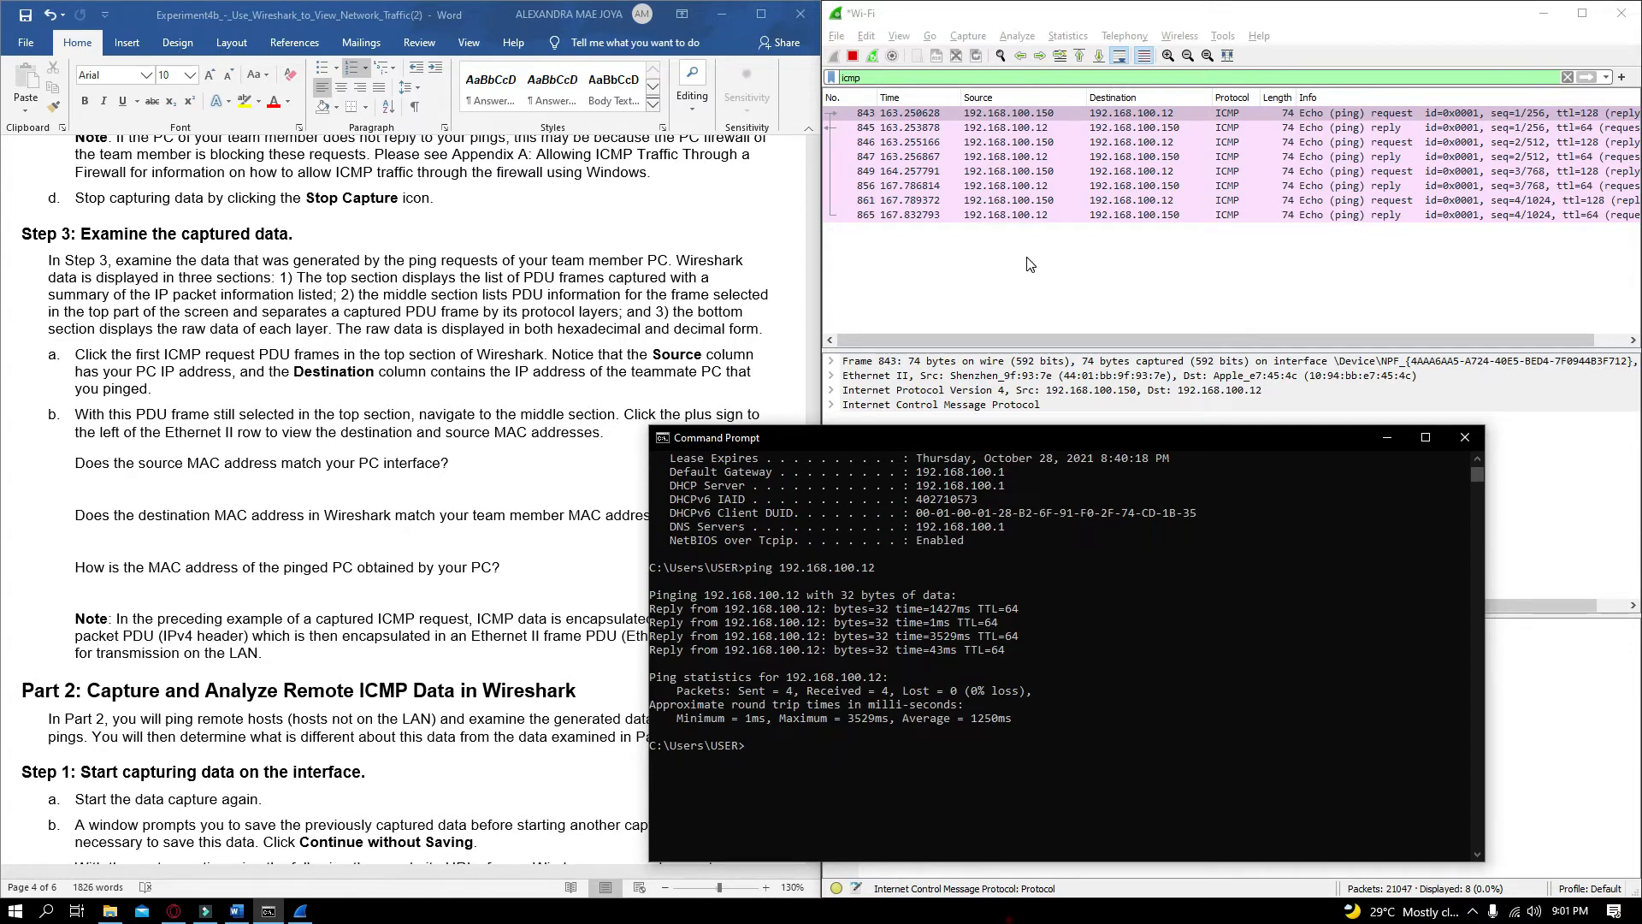
click(1386, 438)
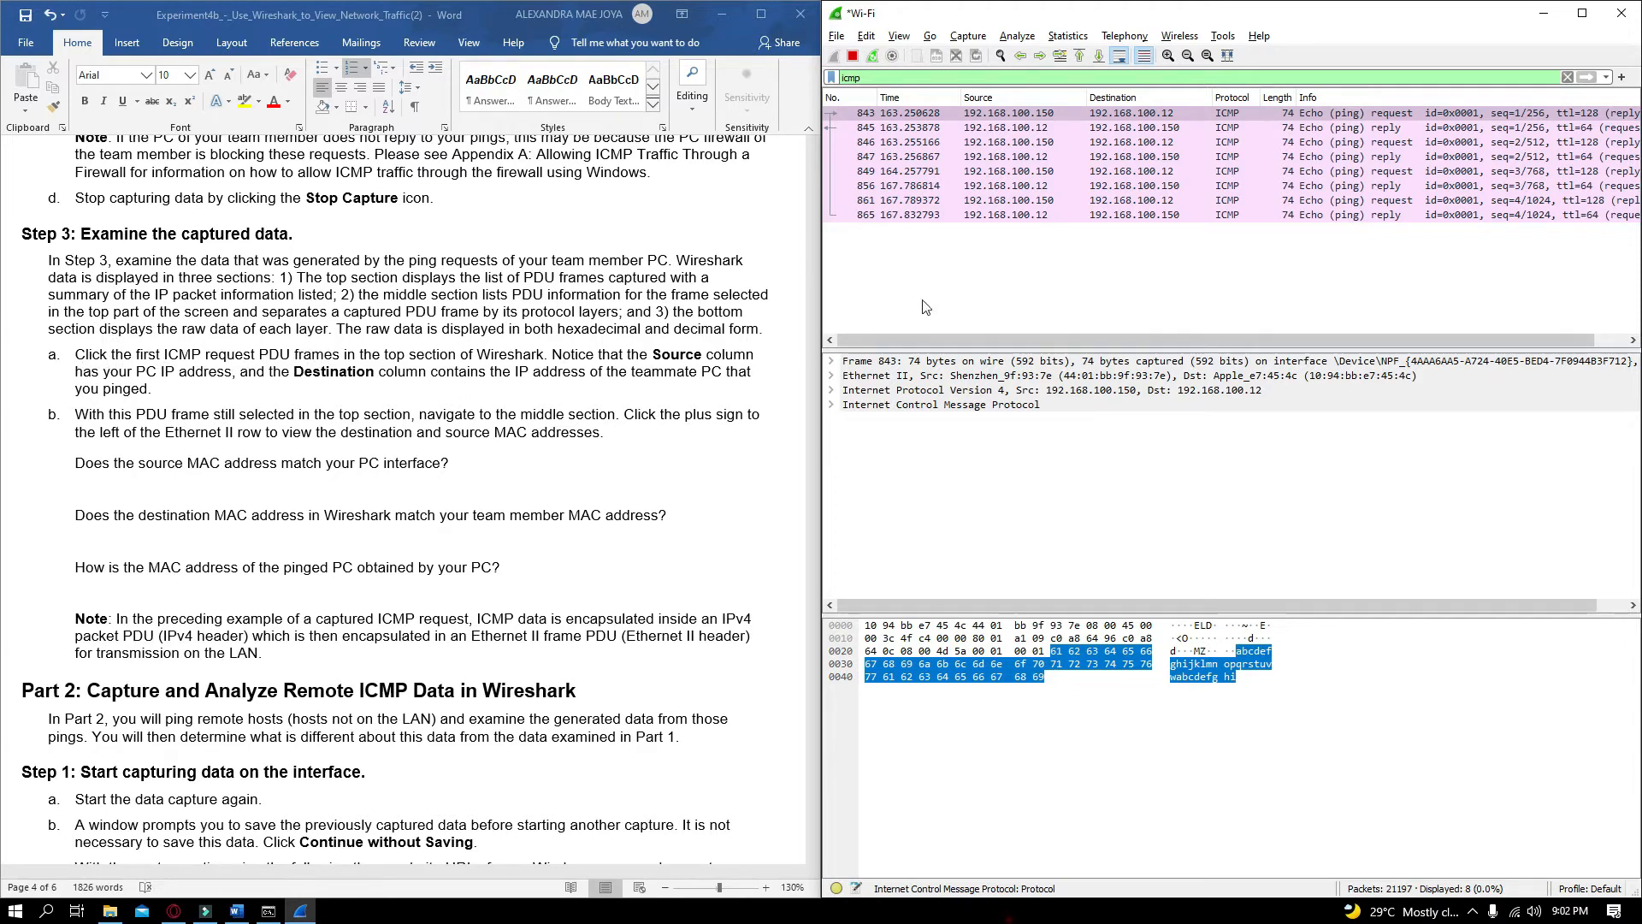
Select the first ICMP echo request frame in the filtered packet list
click(1009, 113)
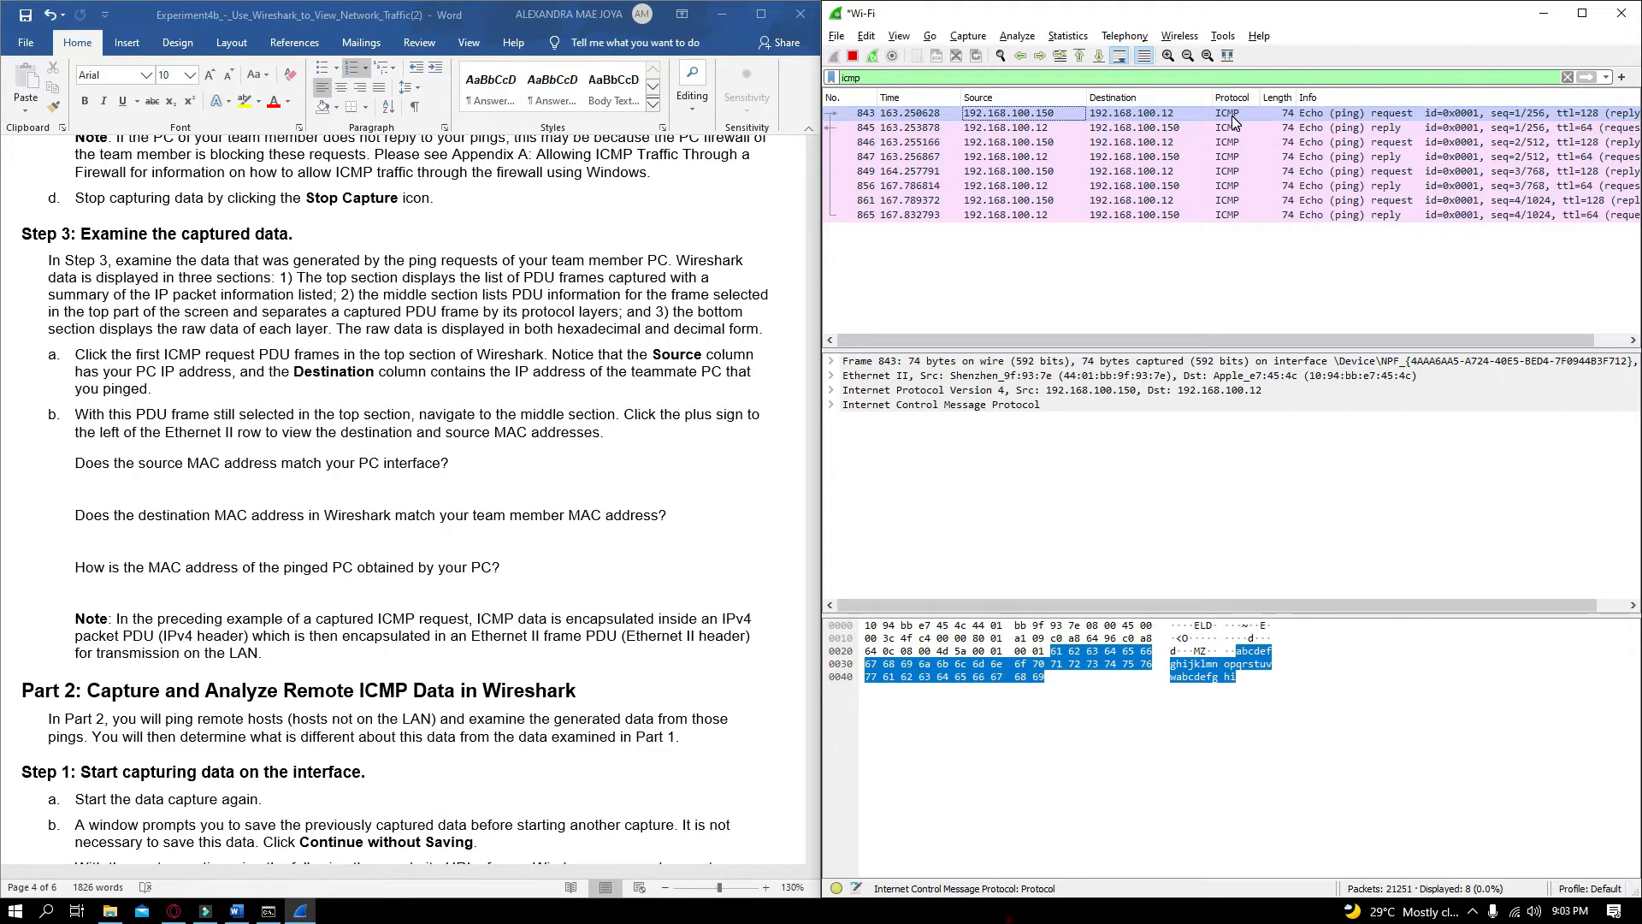
click(1097, 115)
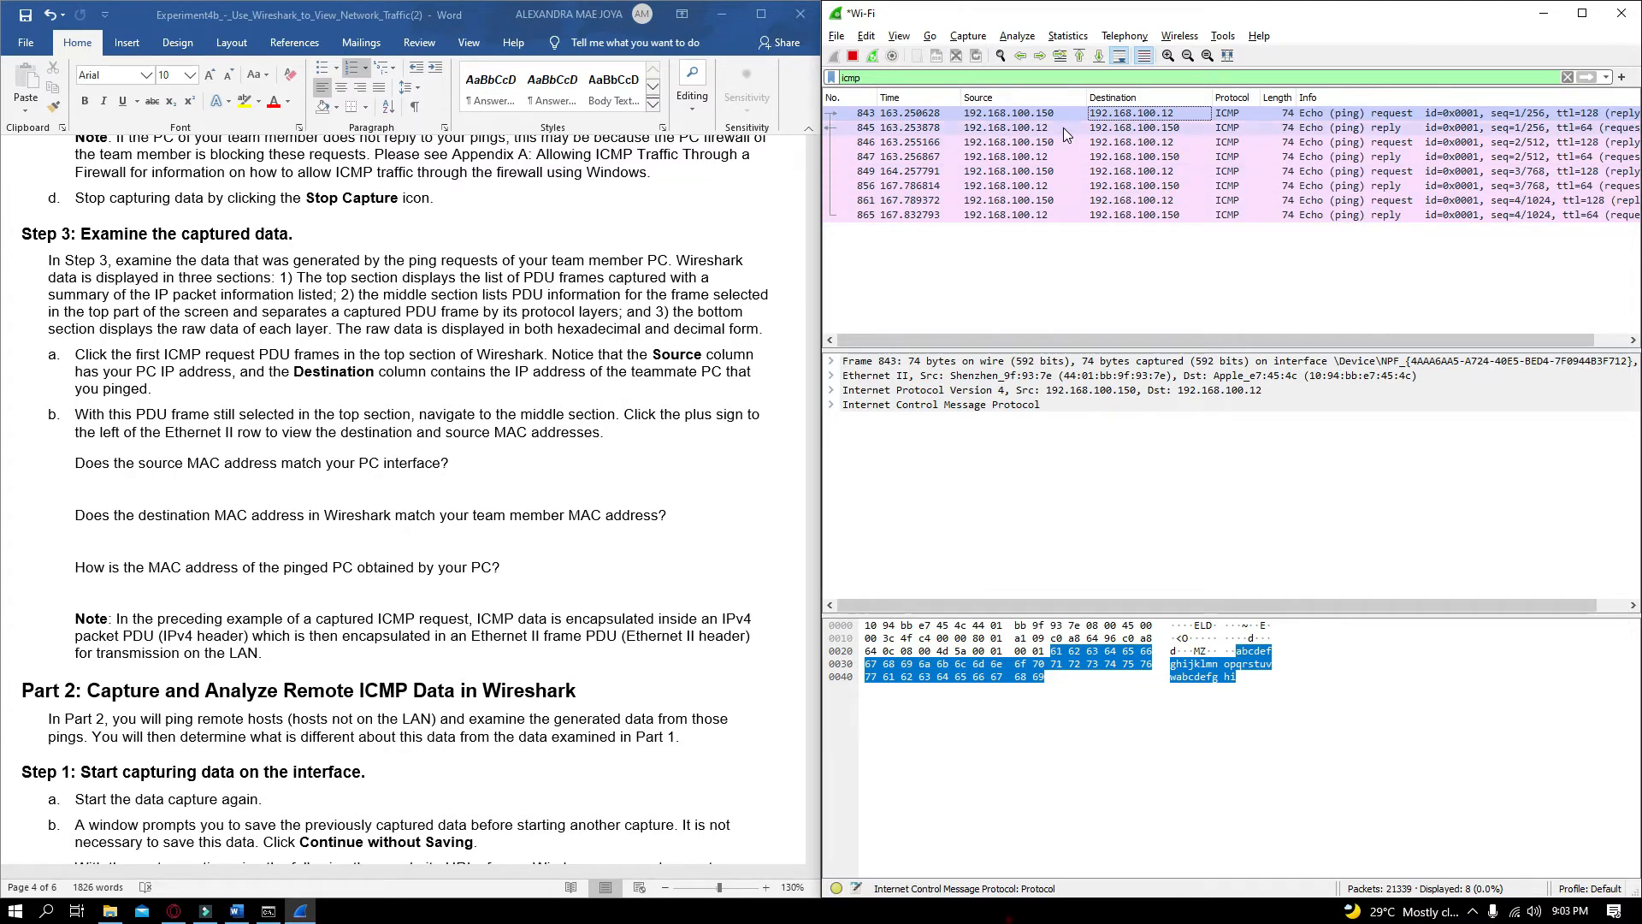
click(924, 272)
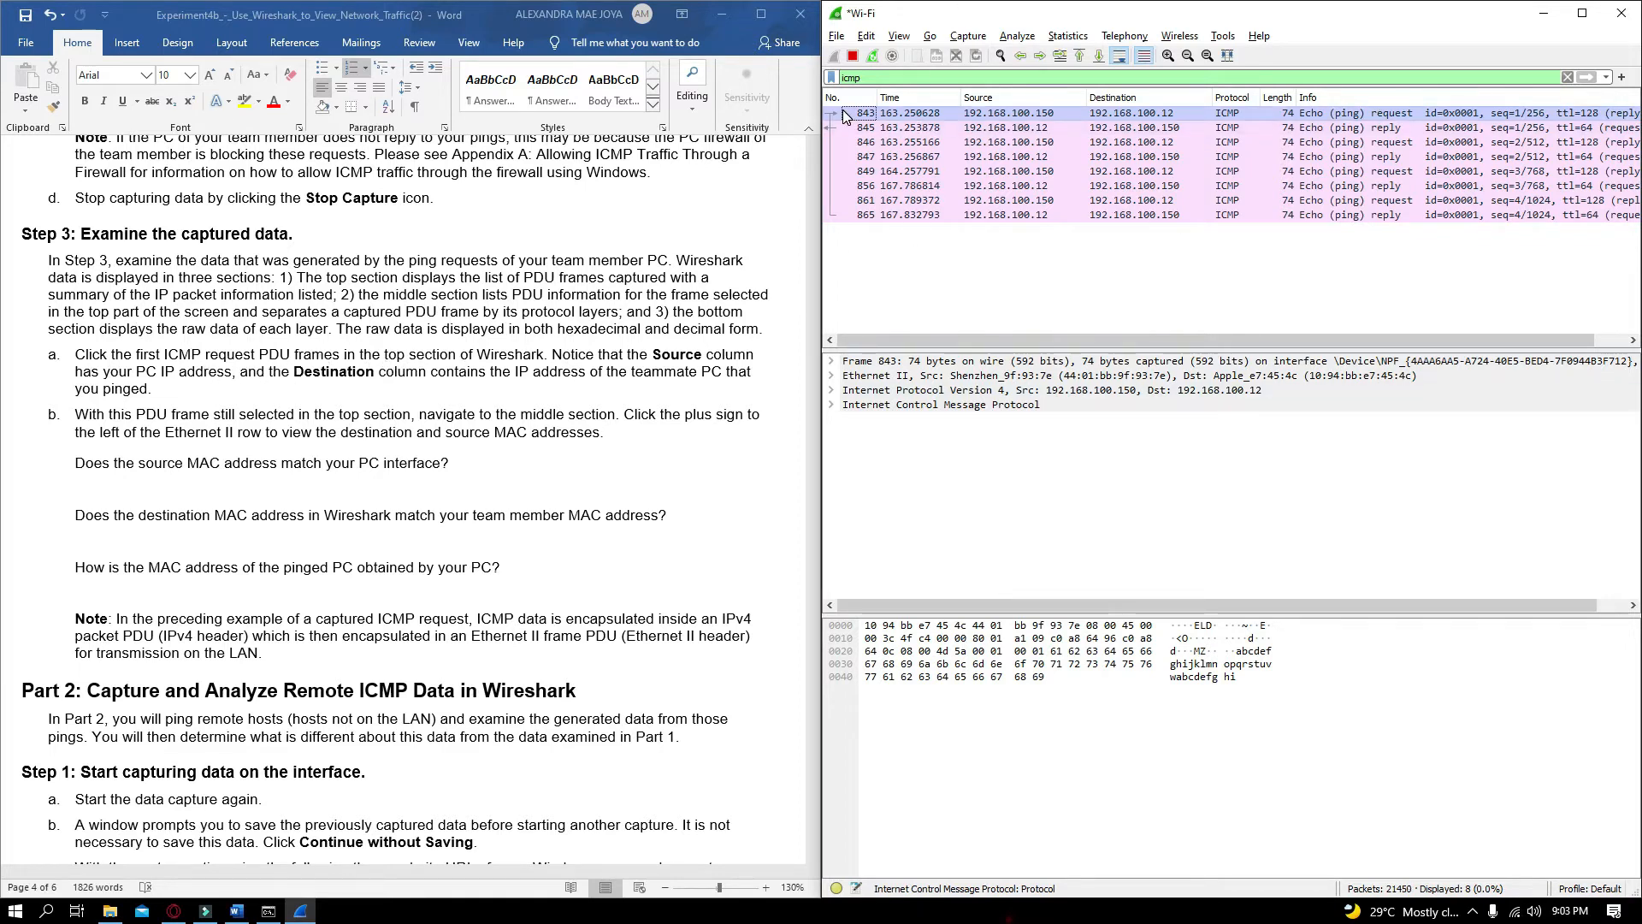
click(1139, 115)
click(1014, 113)
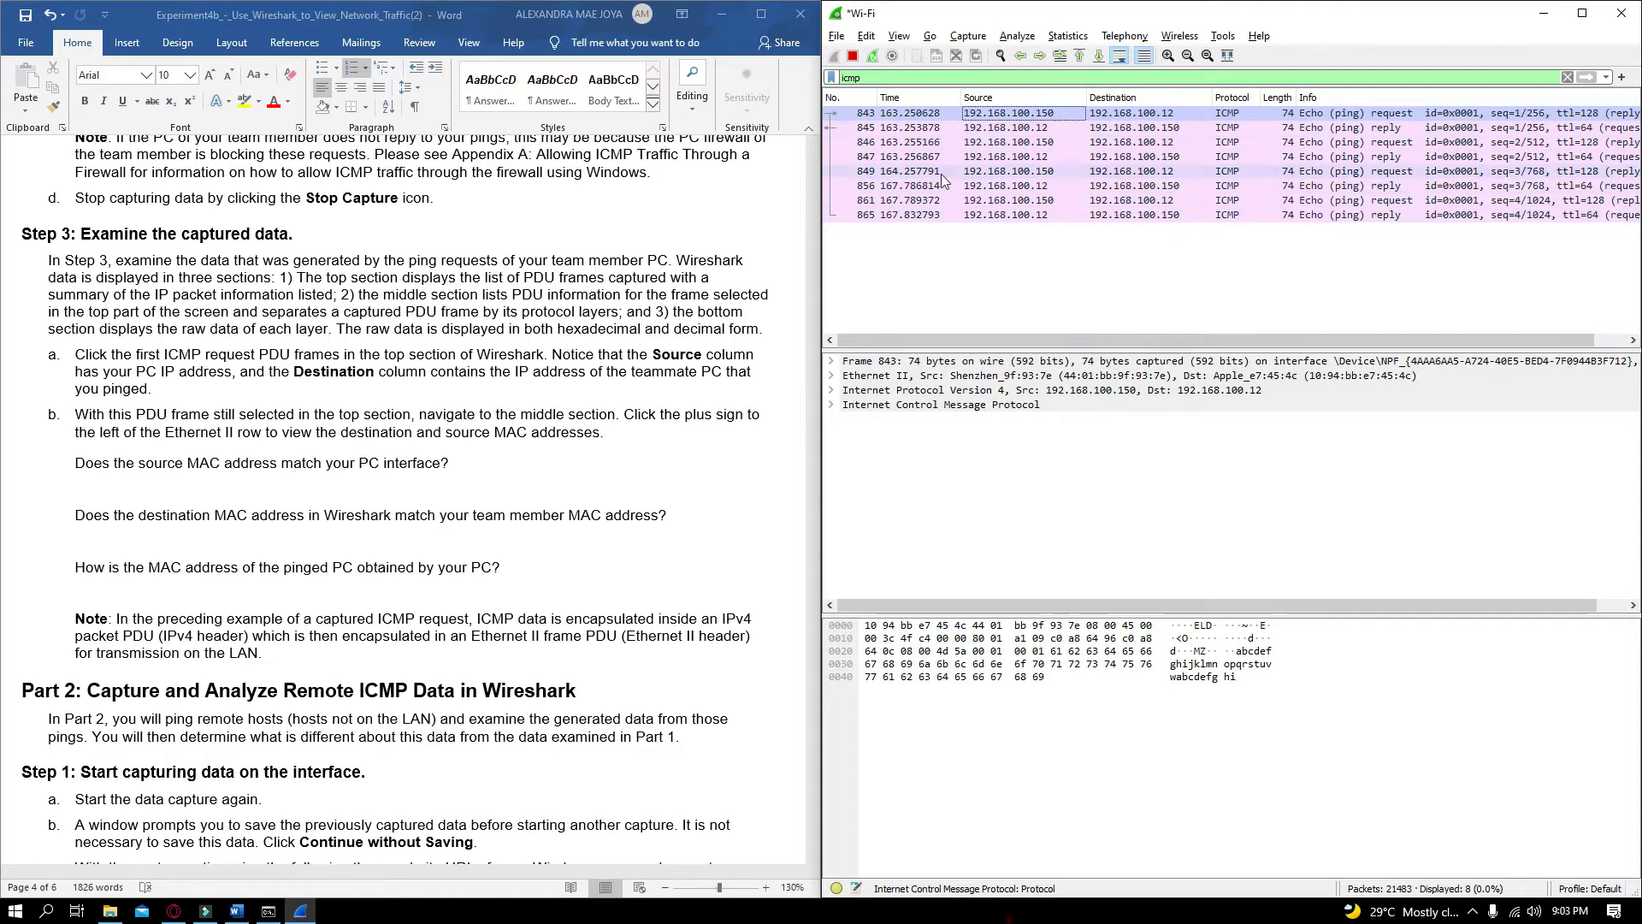
click(1121, 117)
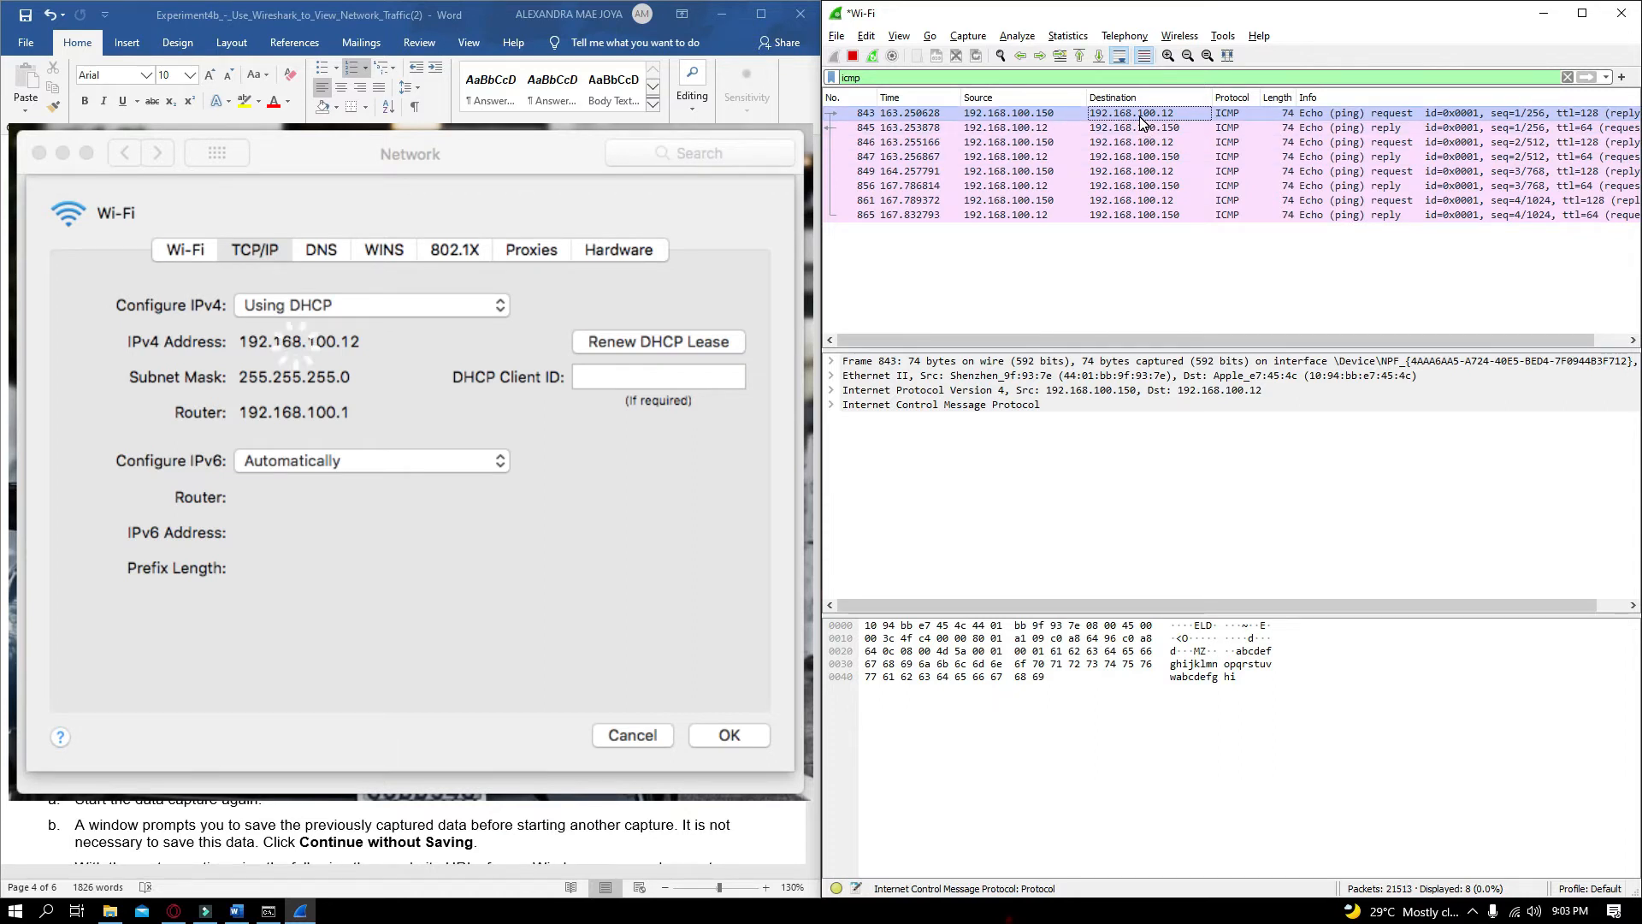
click(1017, 120)
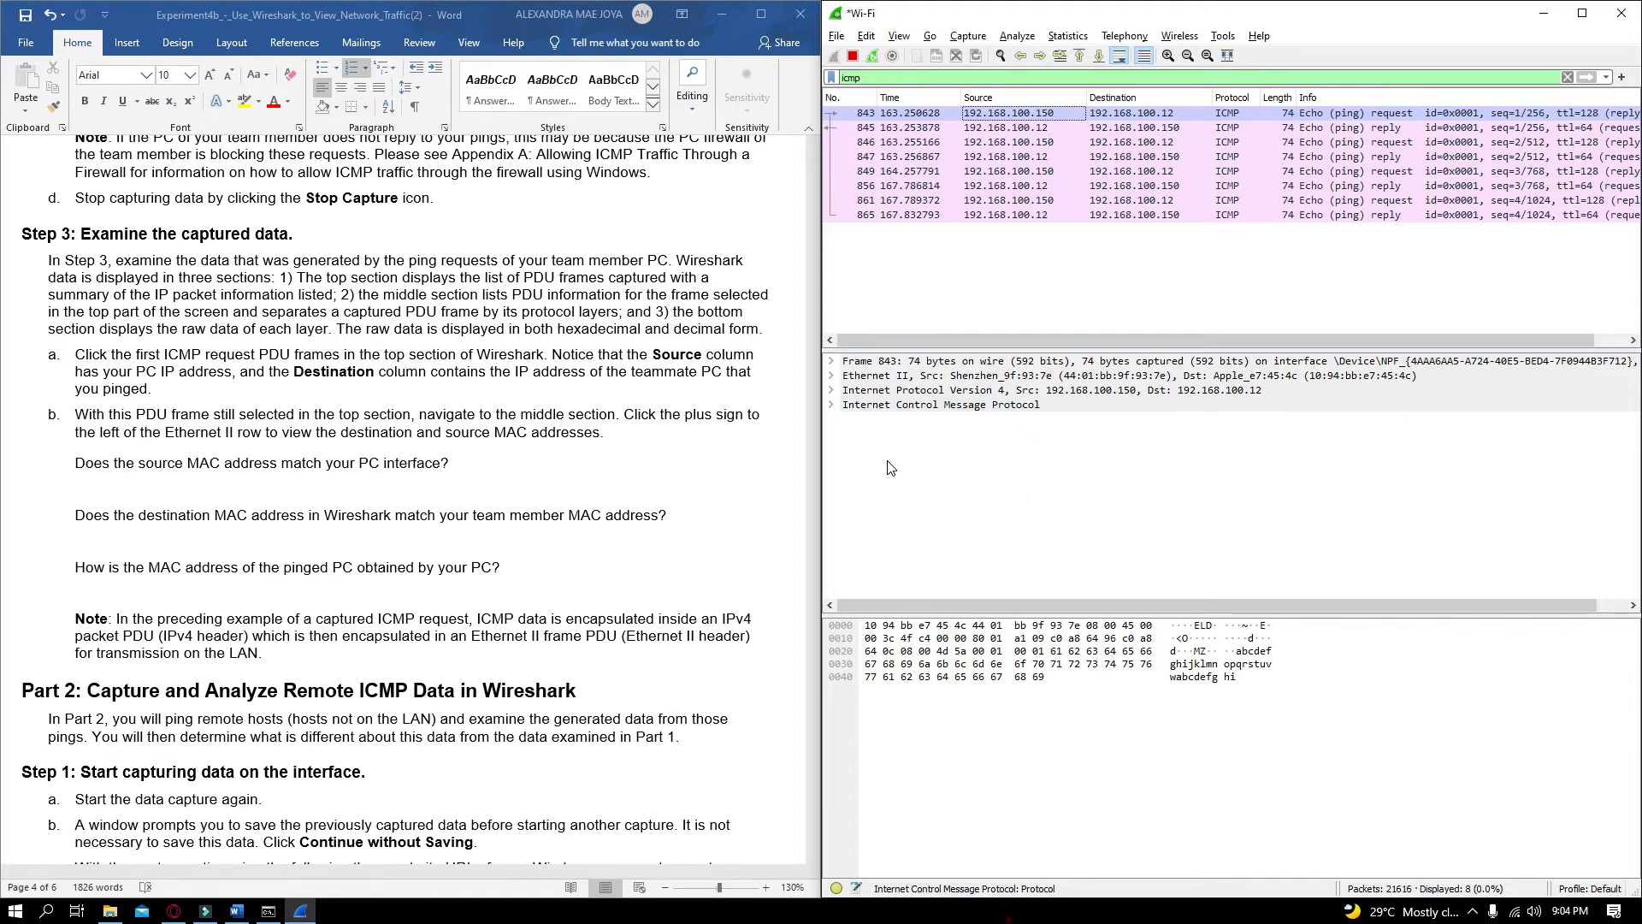
Expand the frame's Ethernet II details and select the source MAC address
click(831, 376)
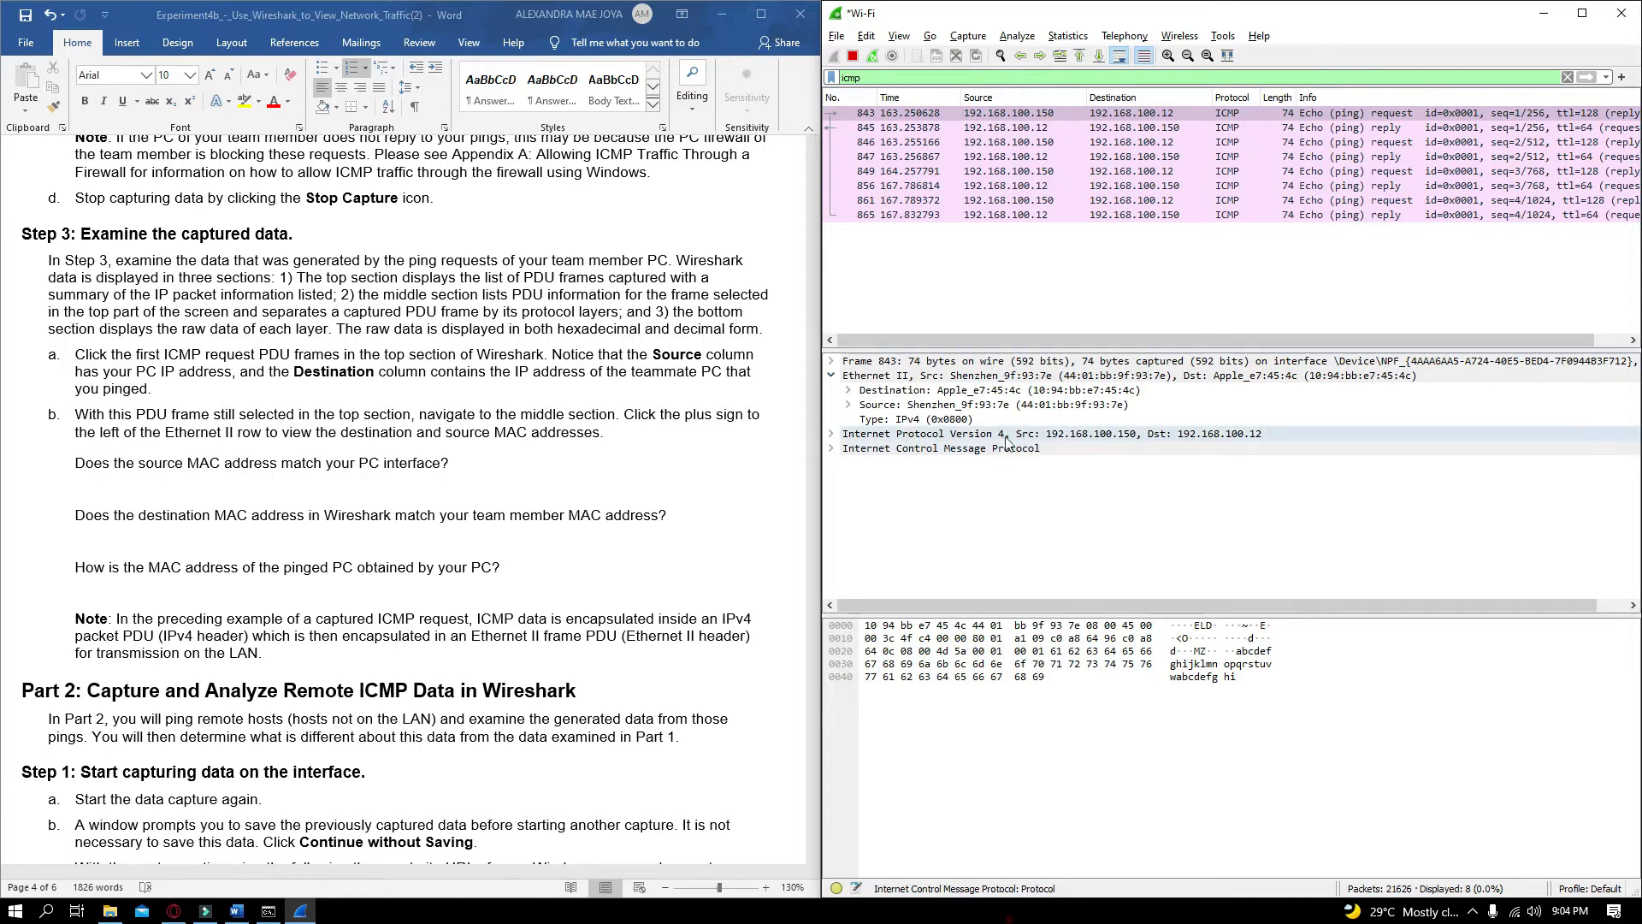
click(1070, 407)
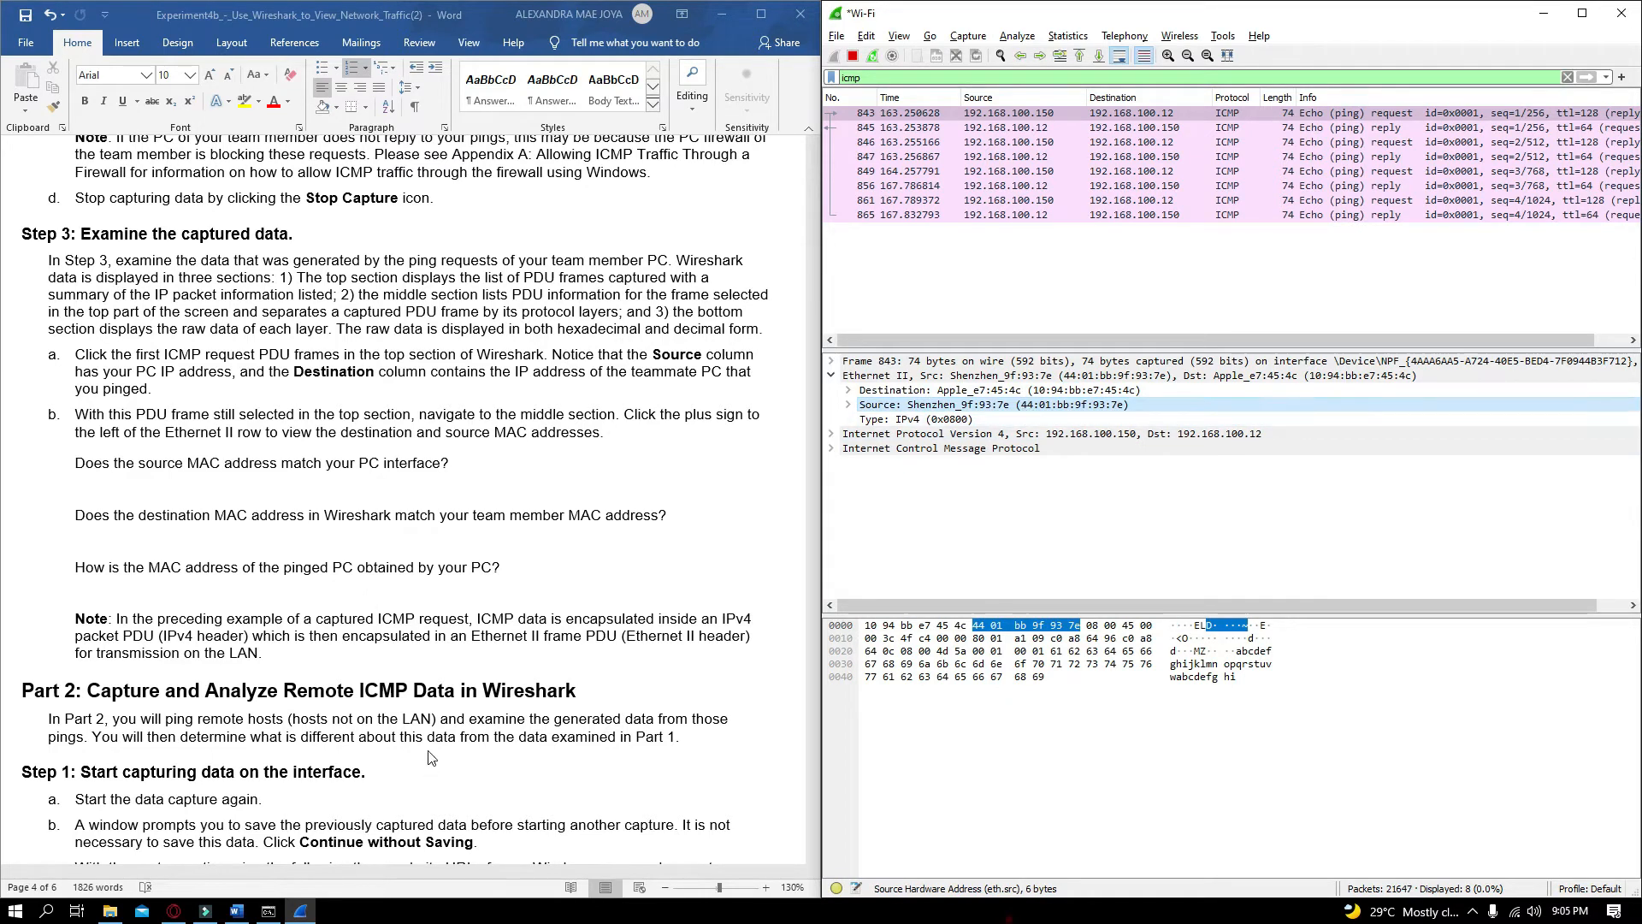
Compare the Wi-Fi adapter's physical address in the ipconfig output with the frame's source MAC address
click(268, 910)
drag(1088, 443, 431, 232)
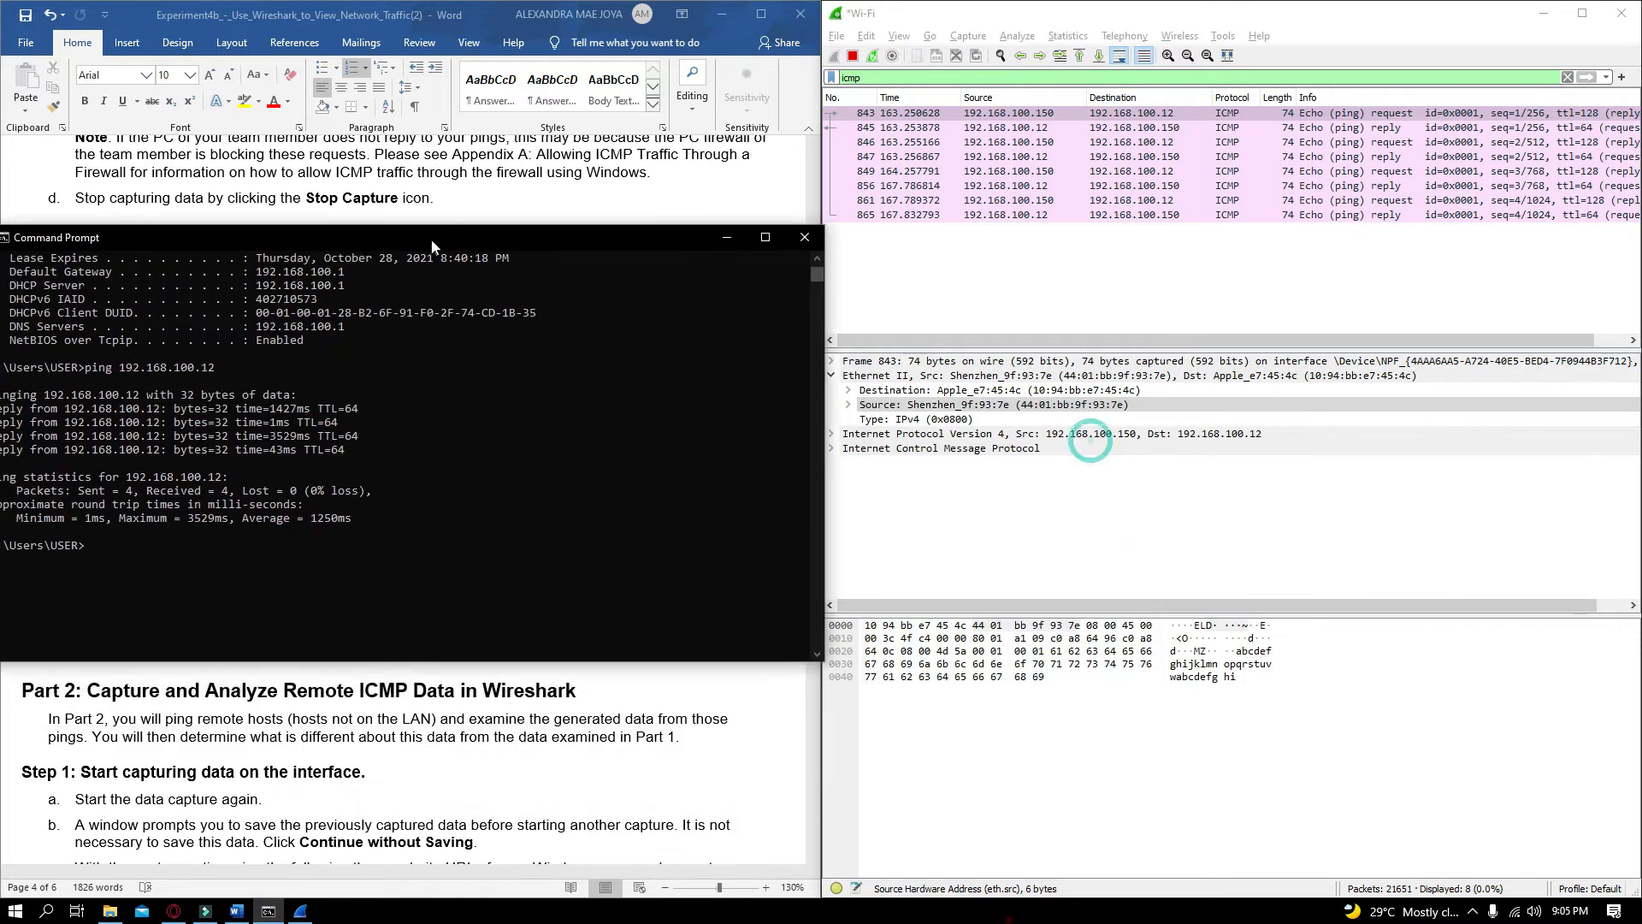
scroll(365, 511, up, 4)
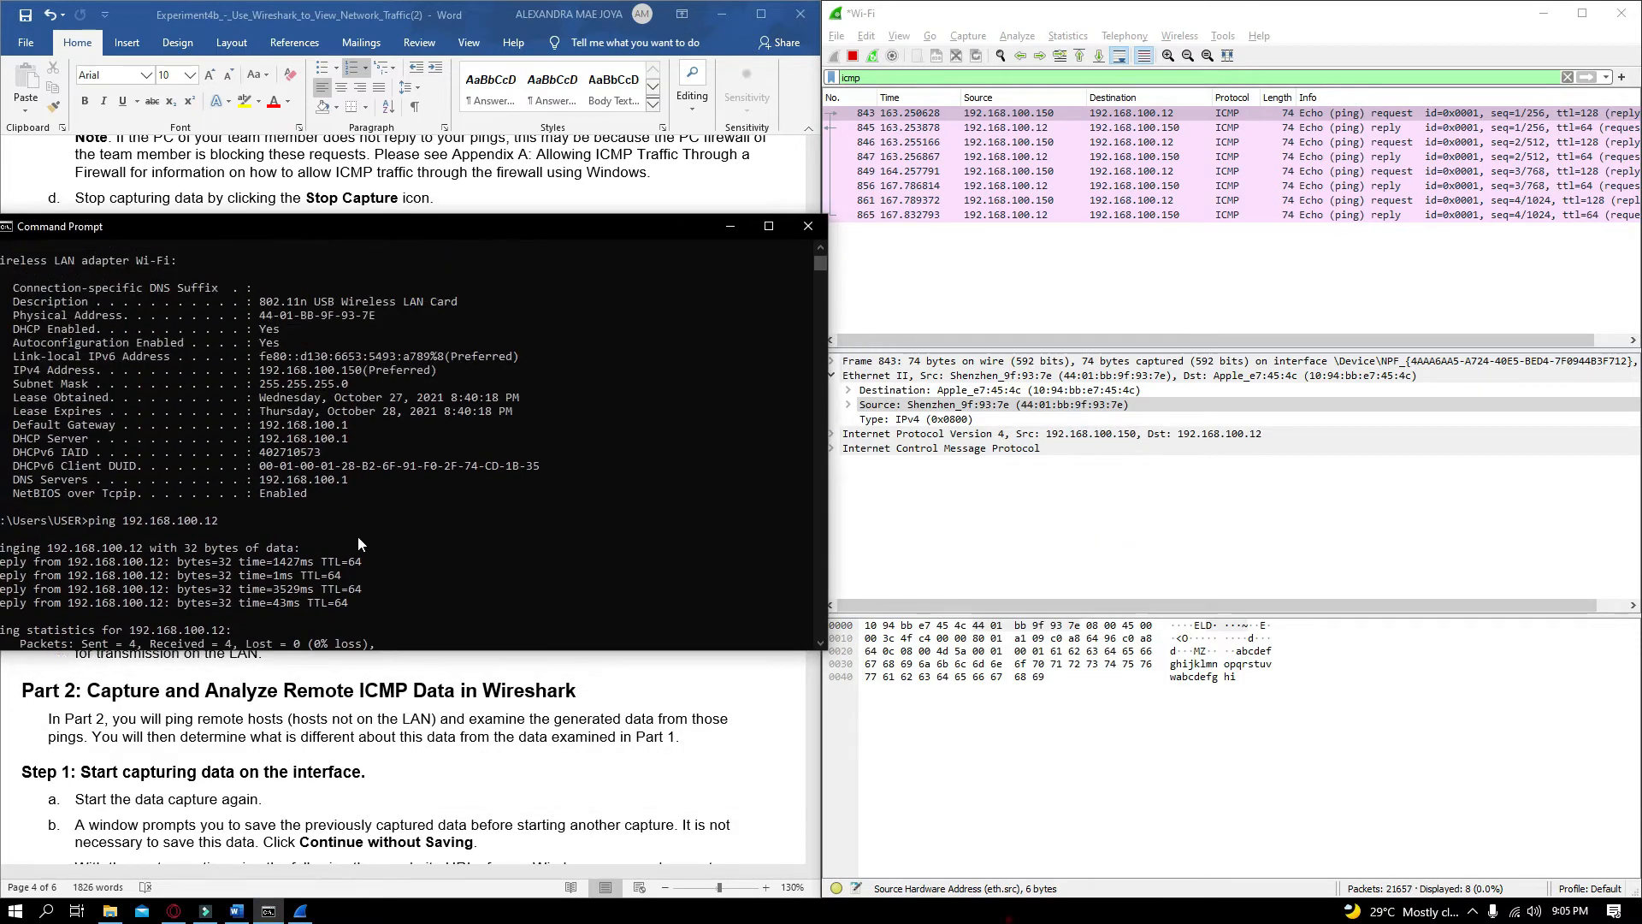
scroll(501, 573, up, 2)
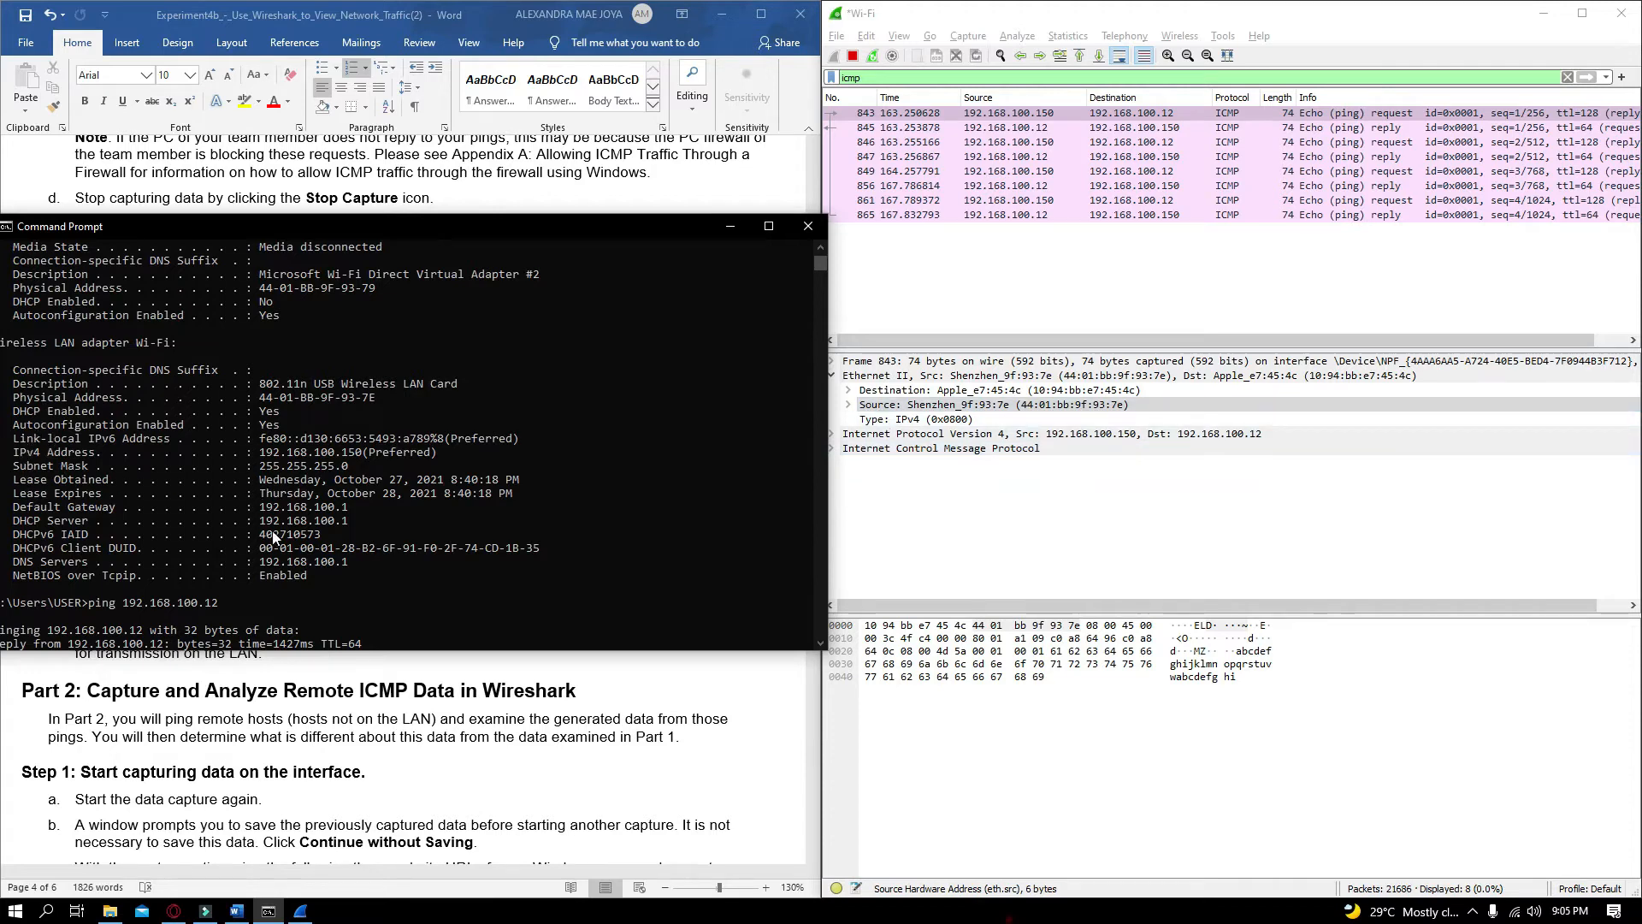
drag(38, 393, 410, 400)
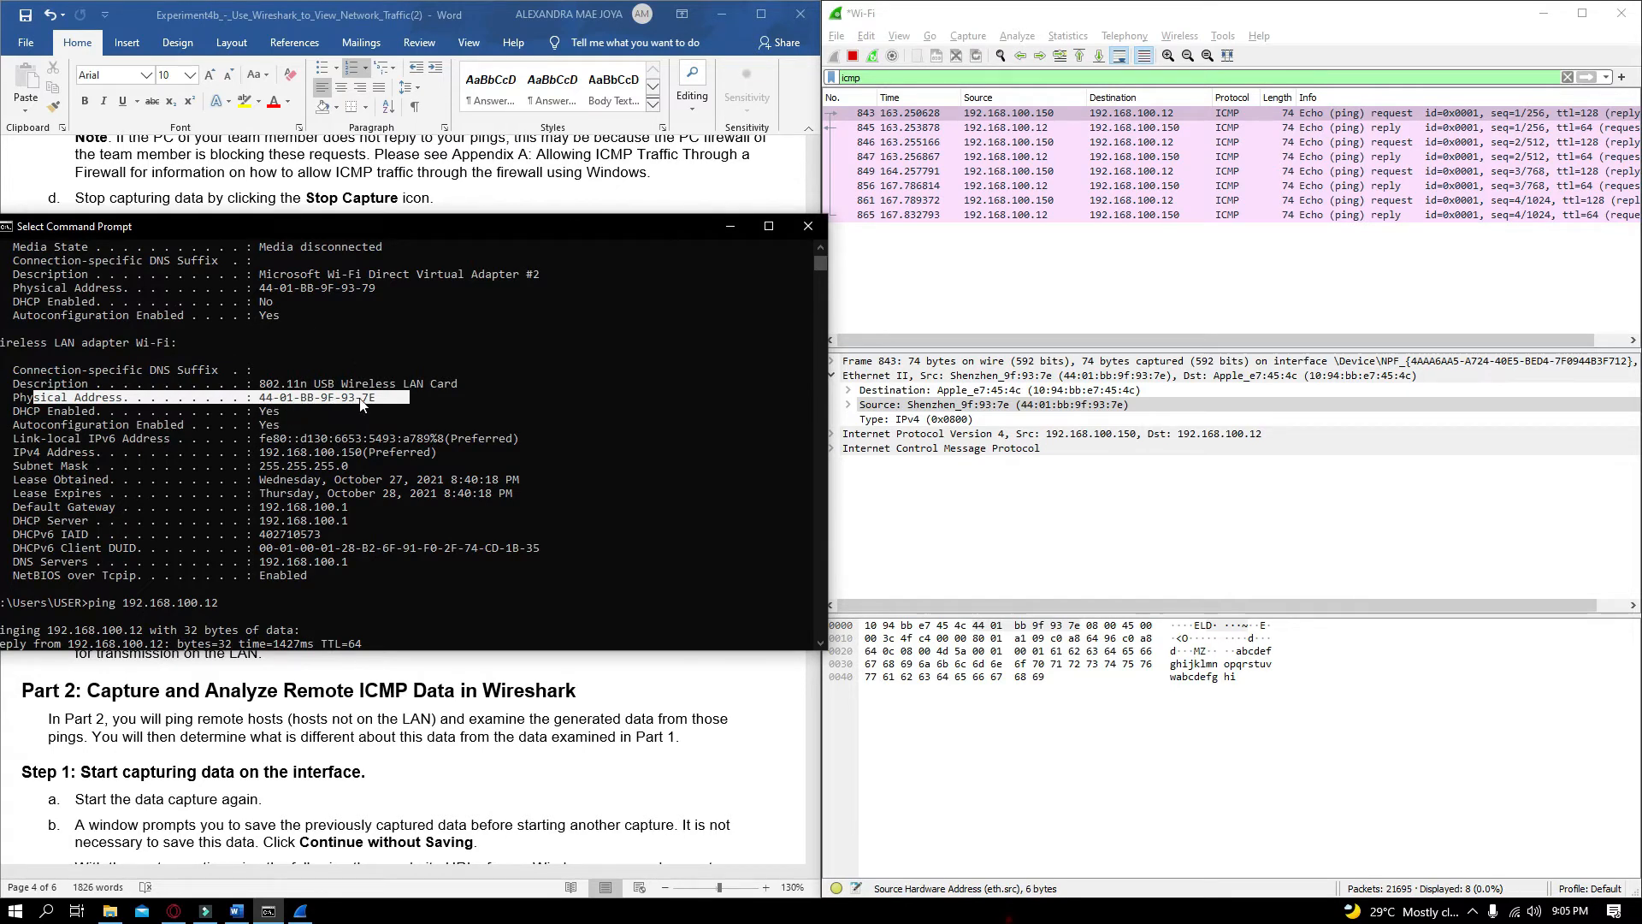
click(1009, 405)
click(730, 225)
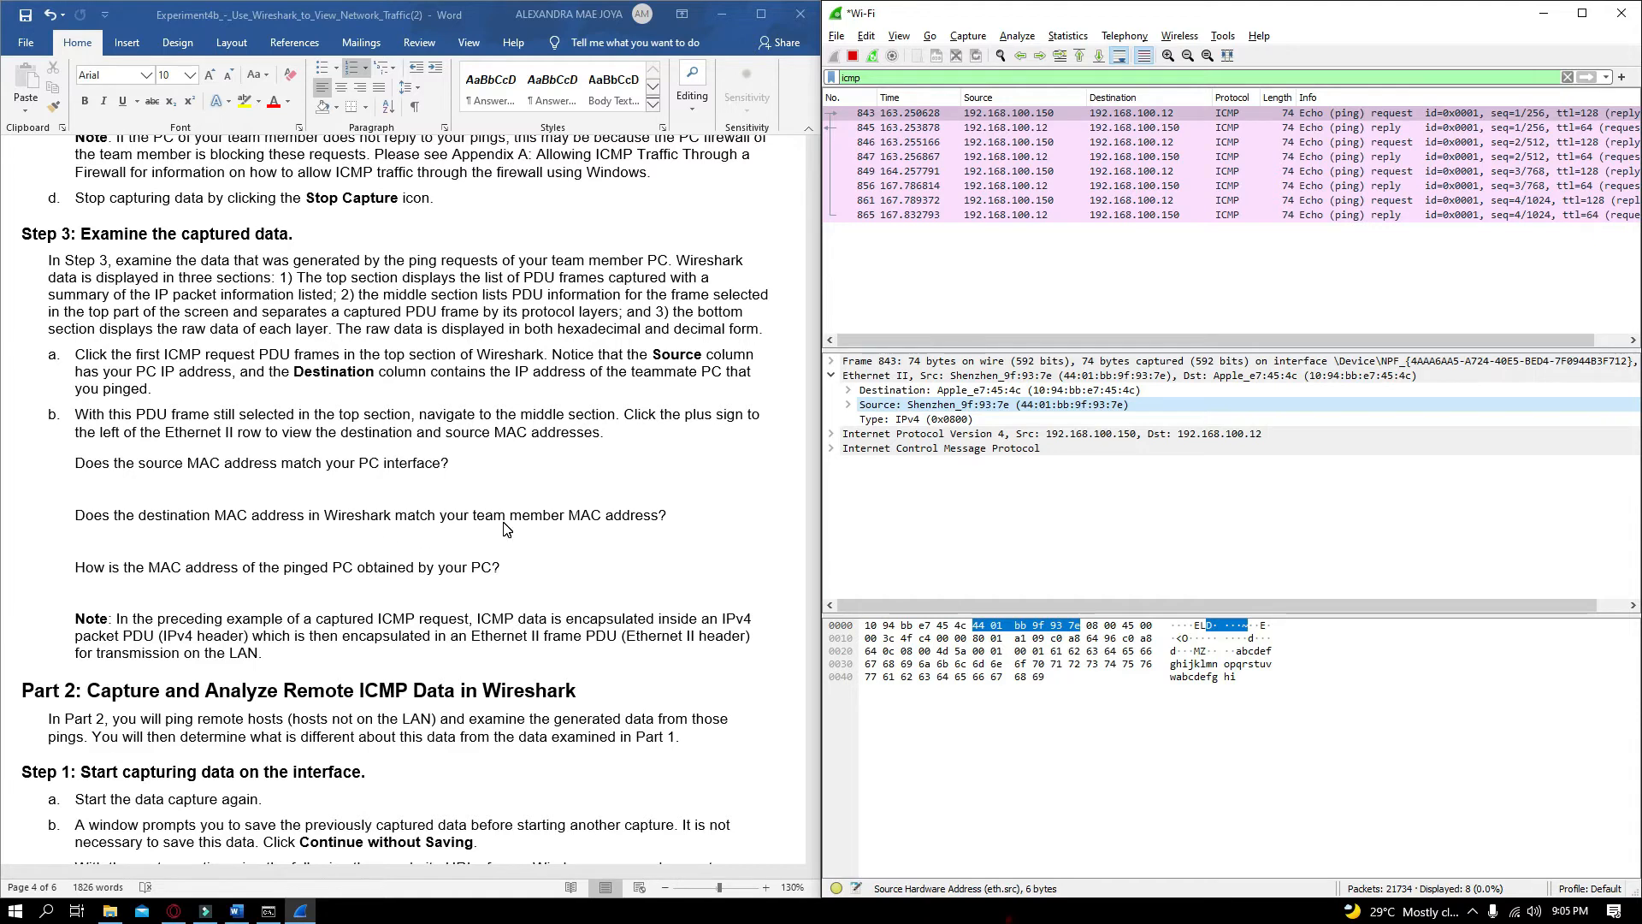
Select the destination MAC address in the frame's Ethernet II details
click(1069, 391)
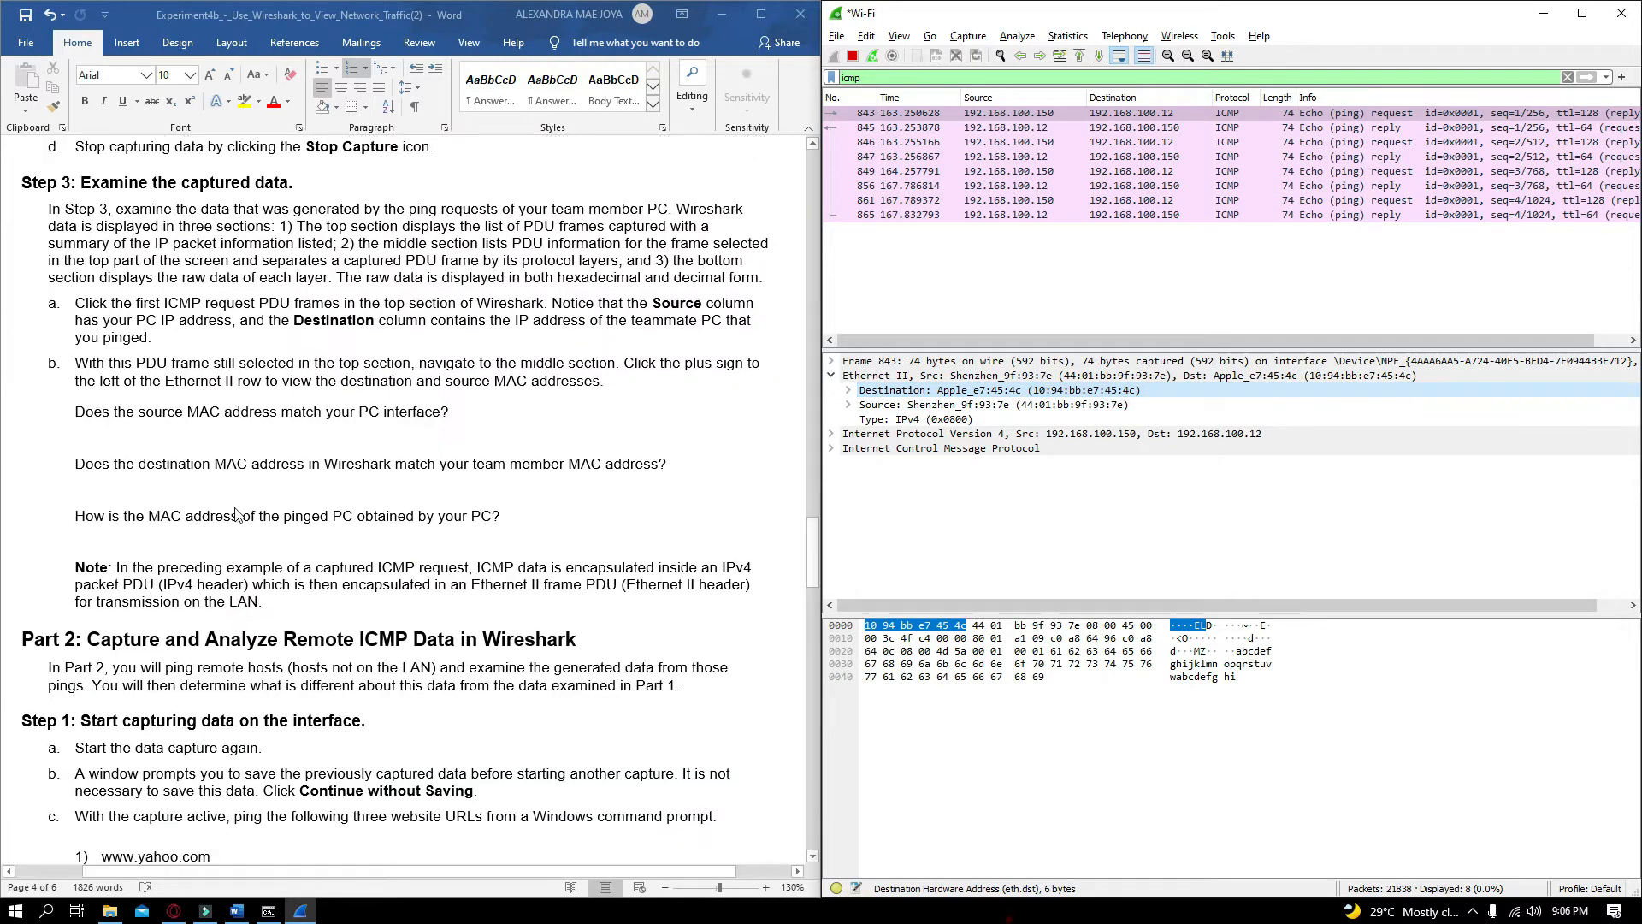
click(346, 527)
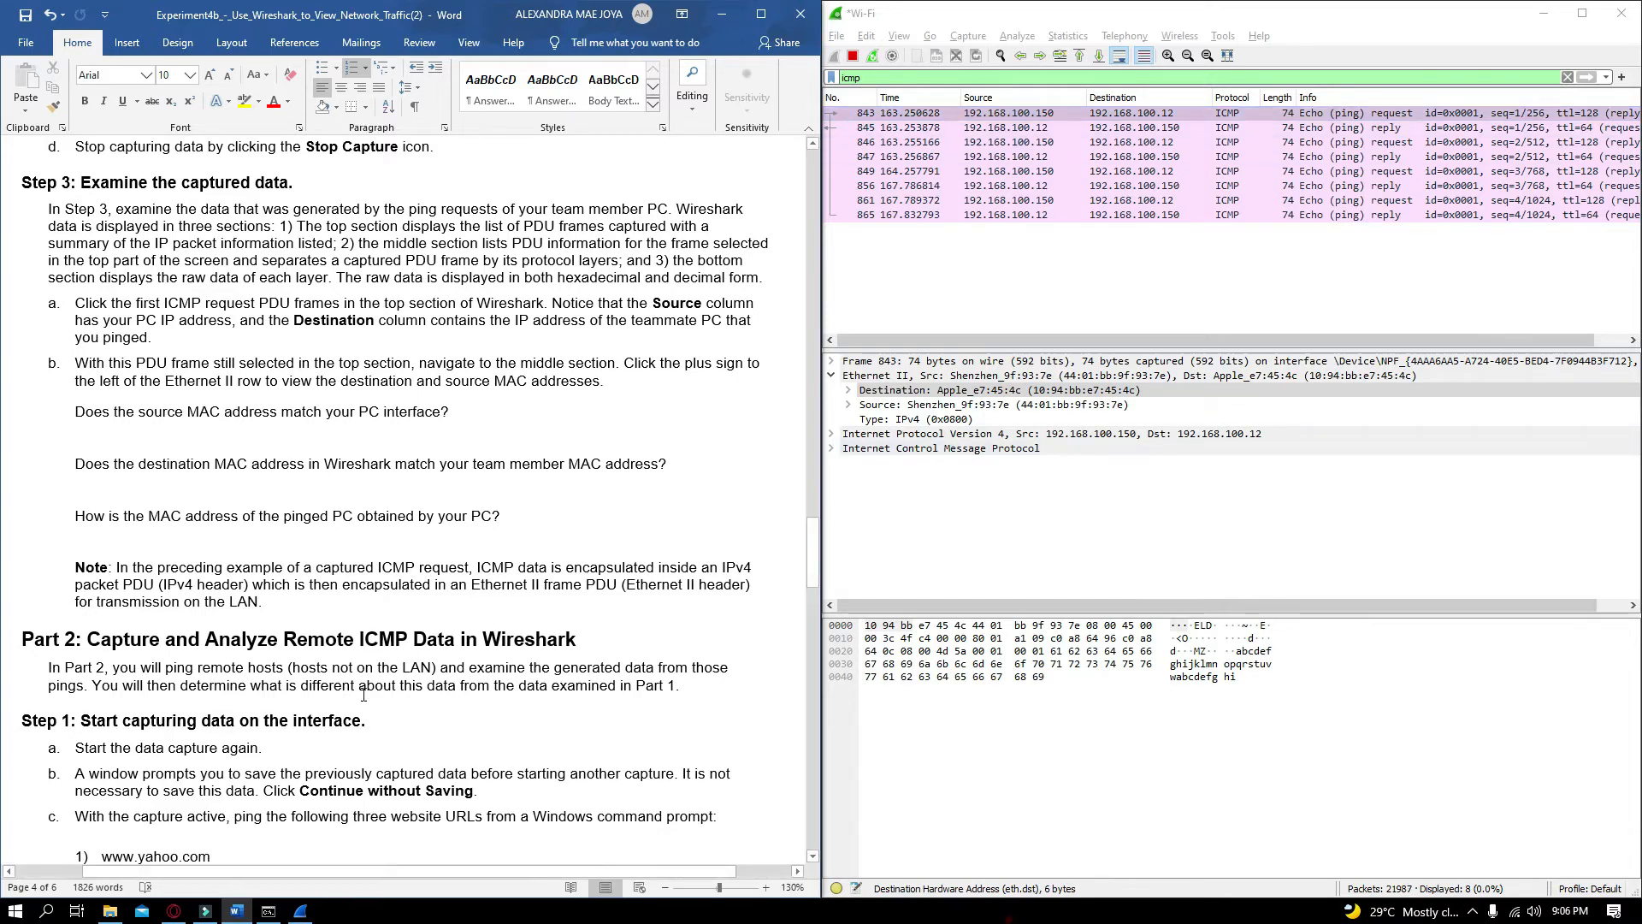
Read the Part 2 instructions on capturing and pinging remote hosts not on the LAN
scroll(395, 500, down, 5)
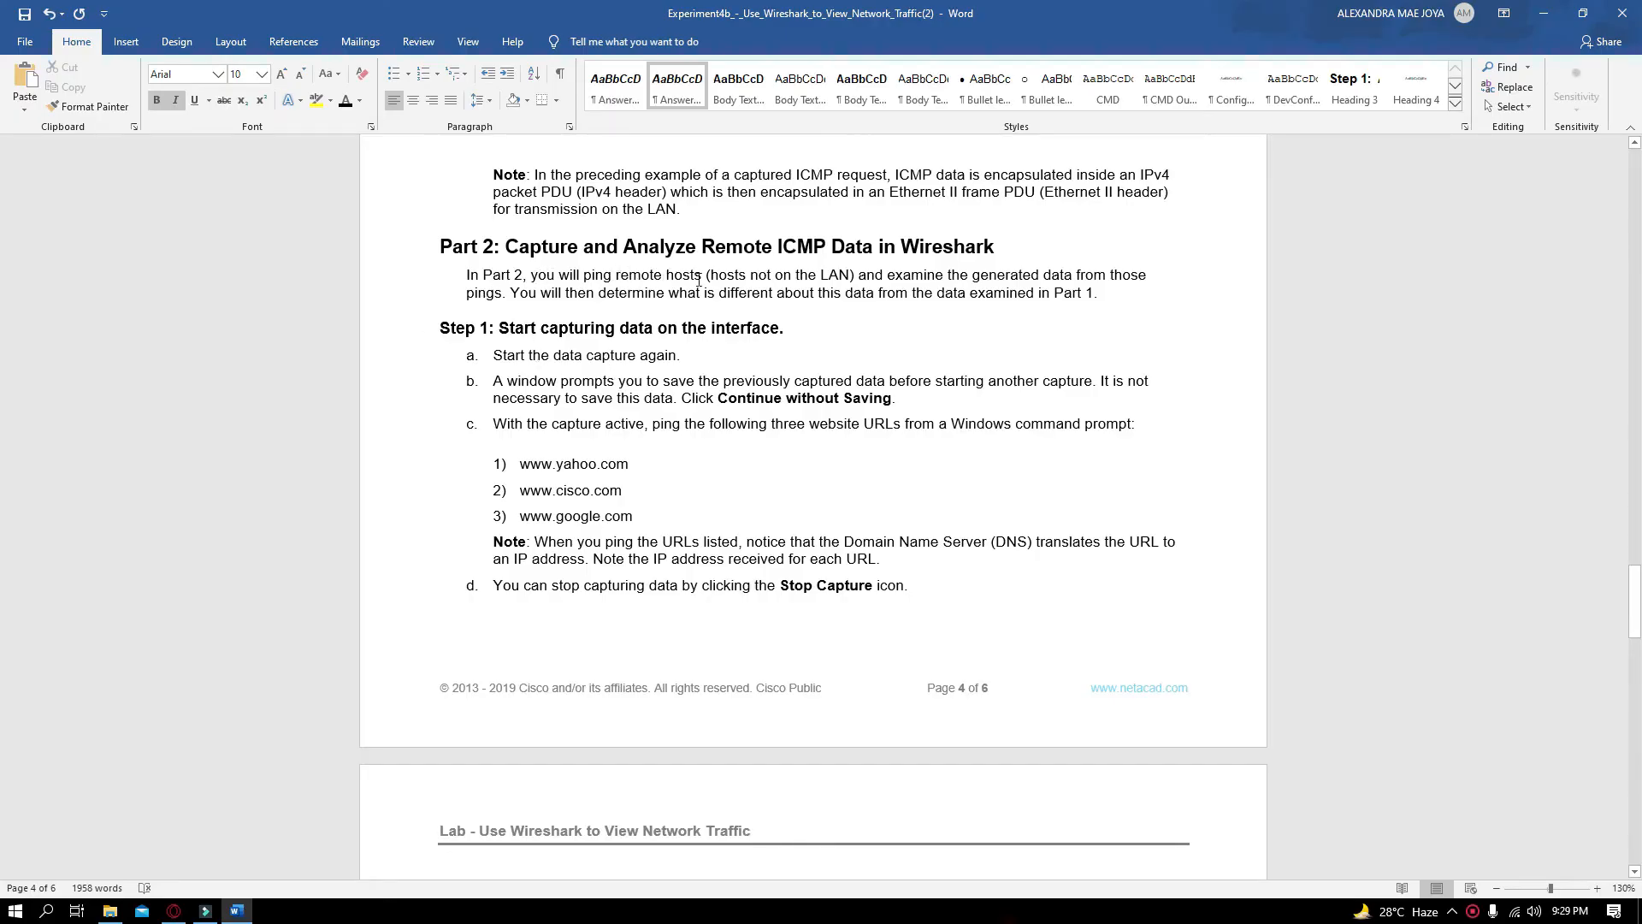
drag(720, 275, 849, 275)
click(809, 276)
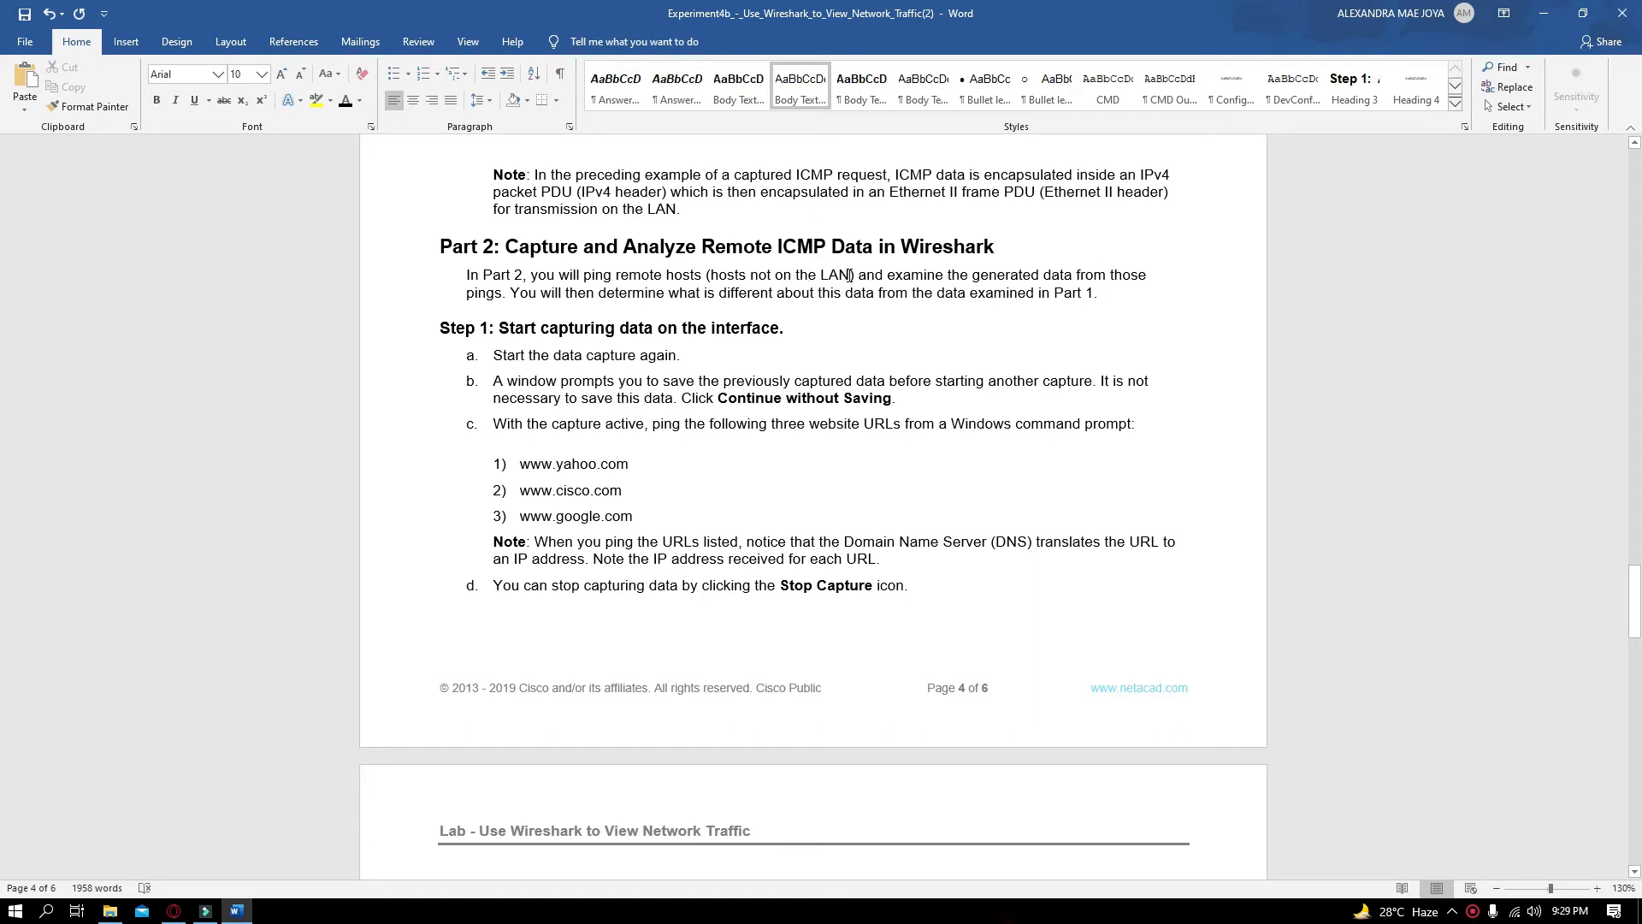
drag(849, 275, 711, 275)
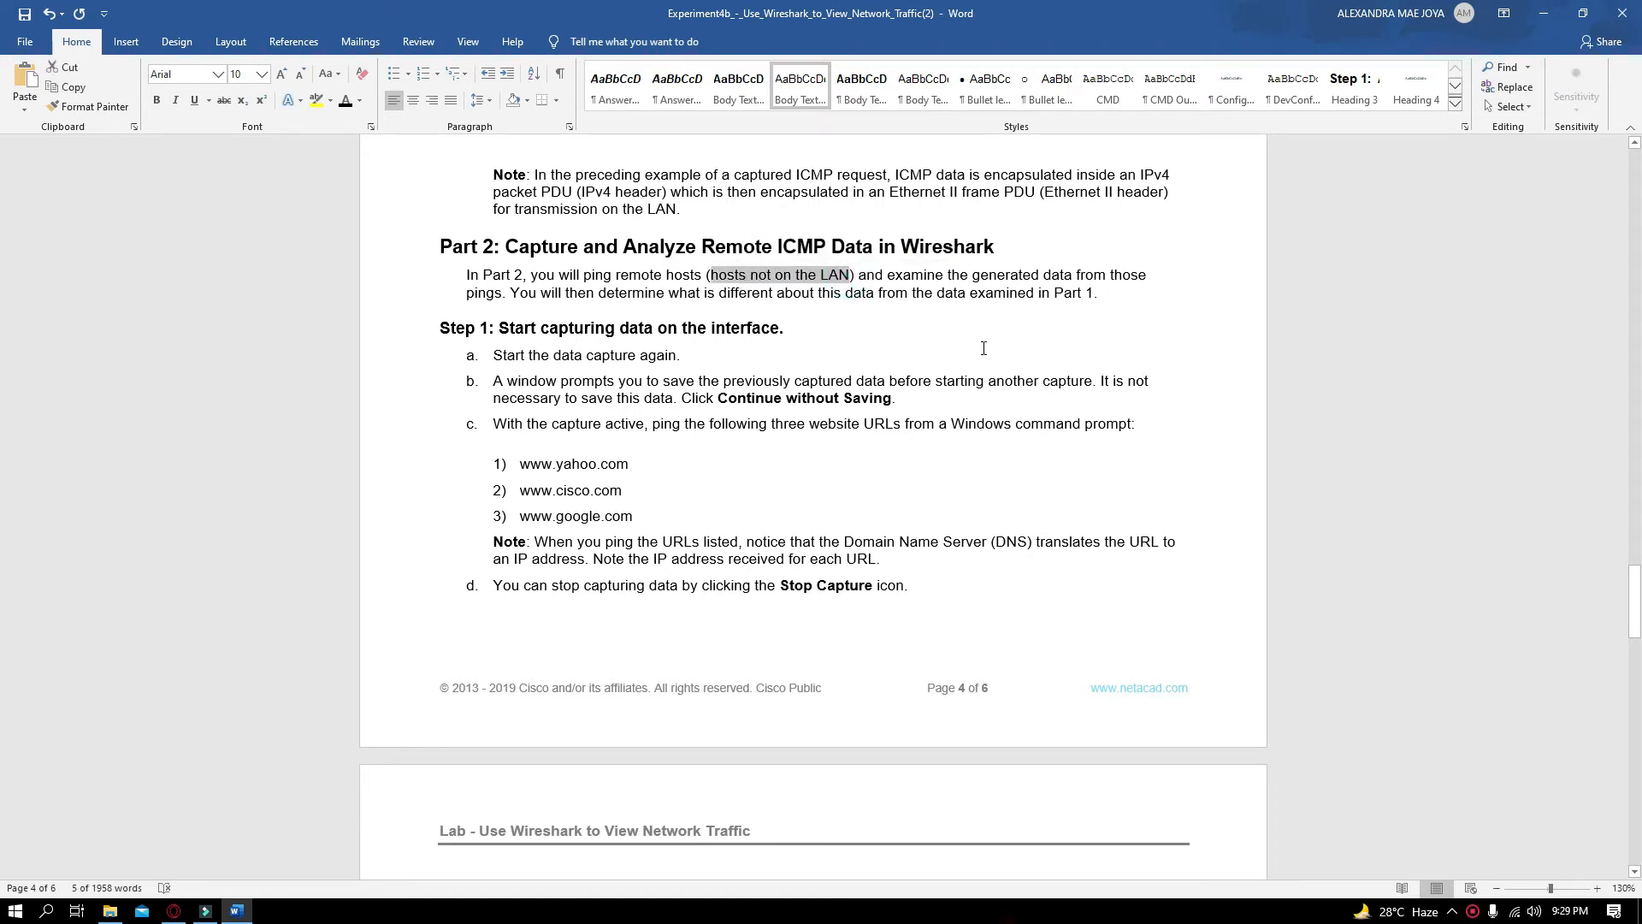
click(866, 292)
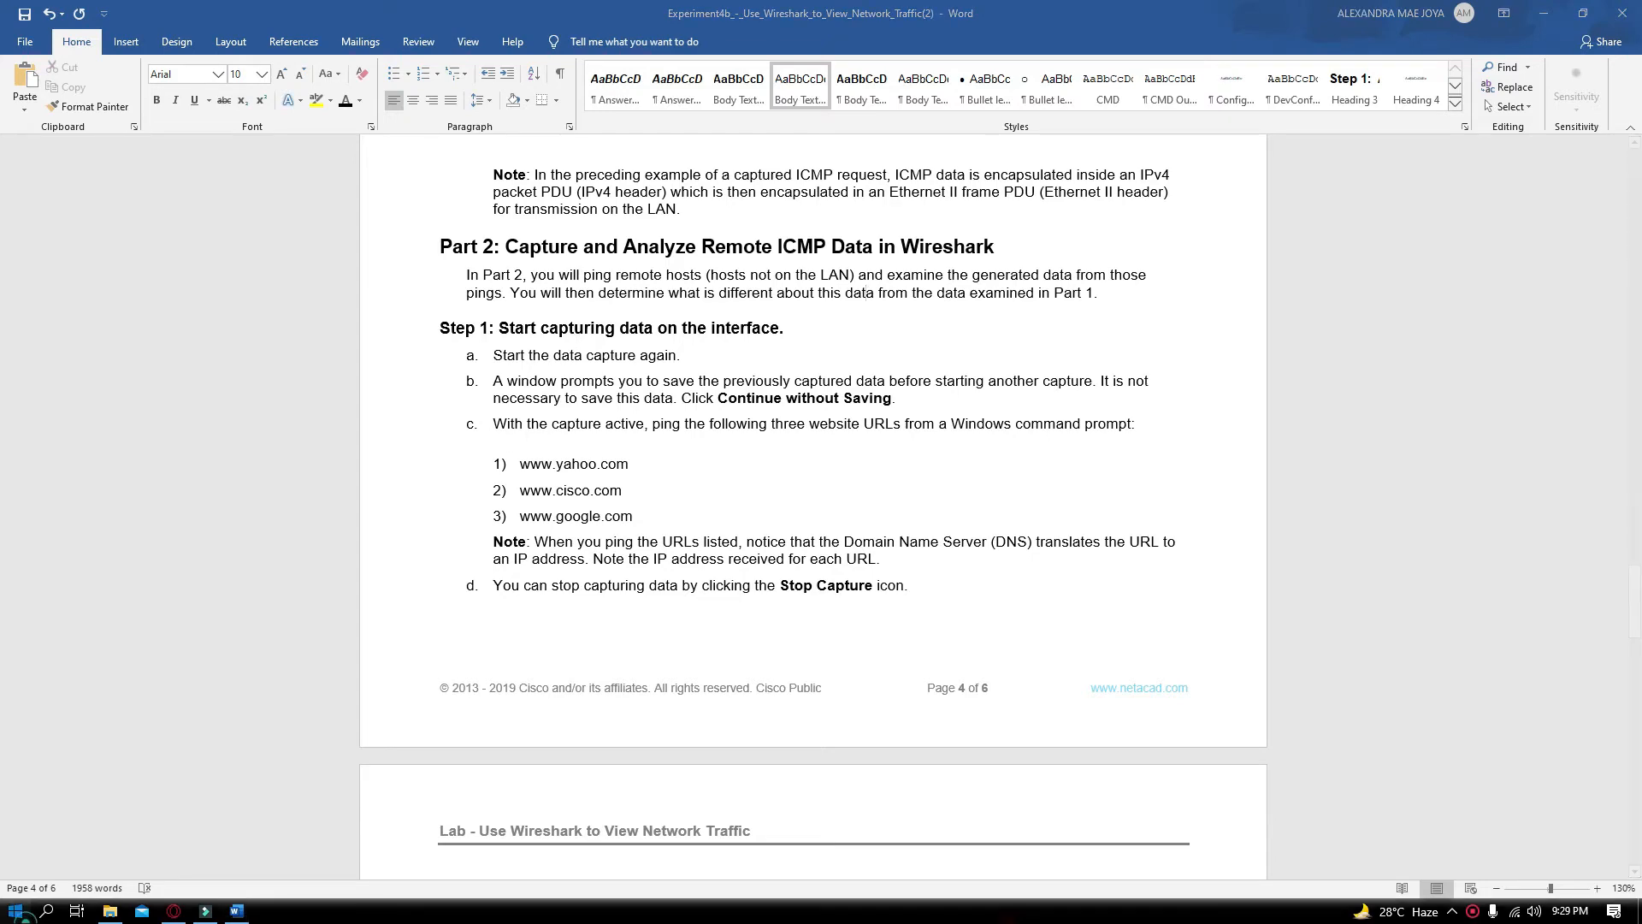
Launch Wireshark again by searching for it from the Start menu
click(14, 912)
text(w)
key(Return)
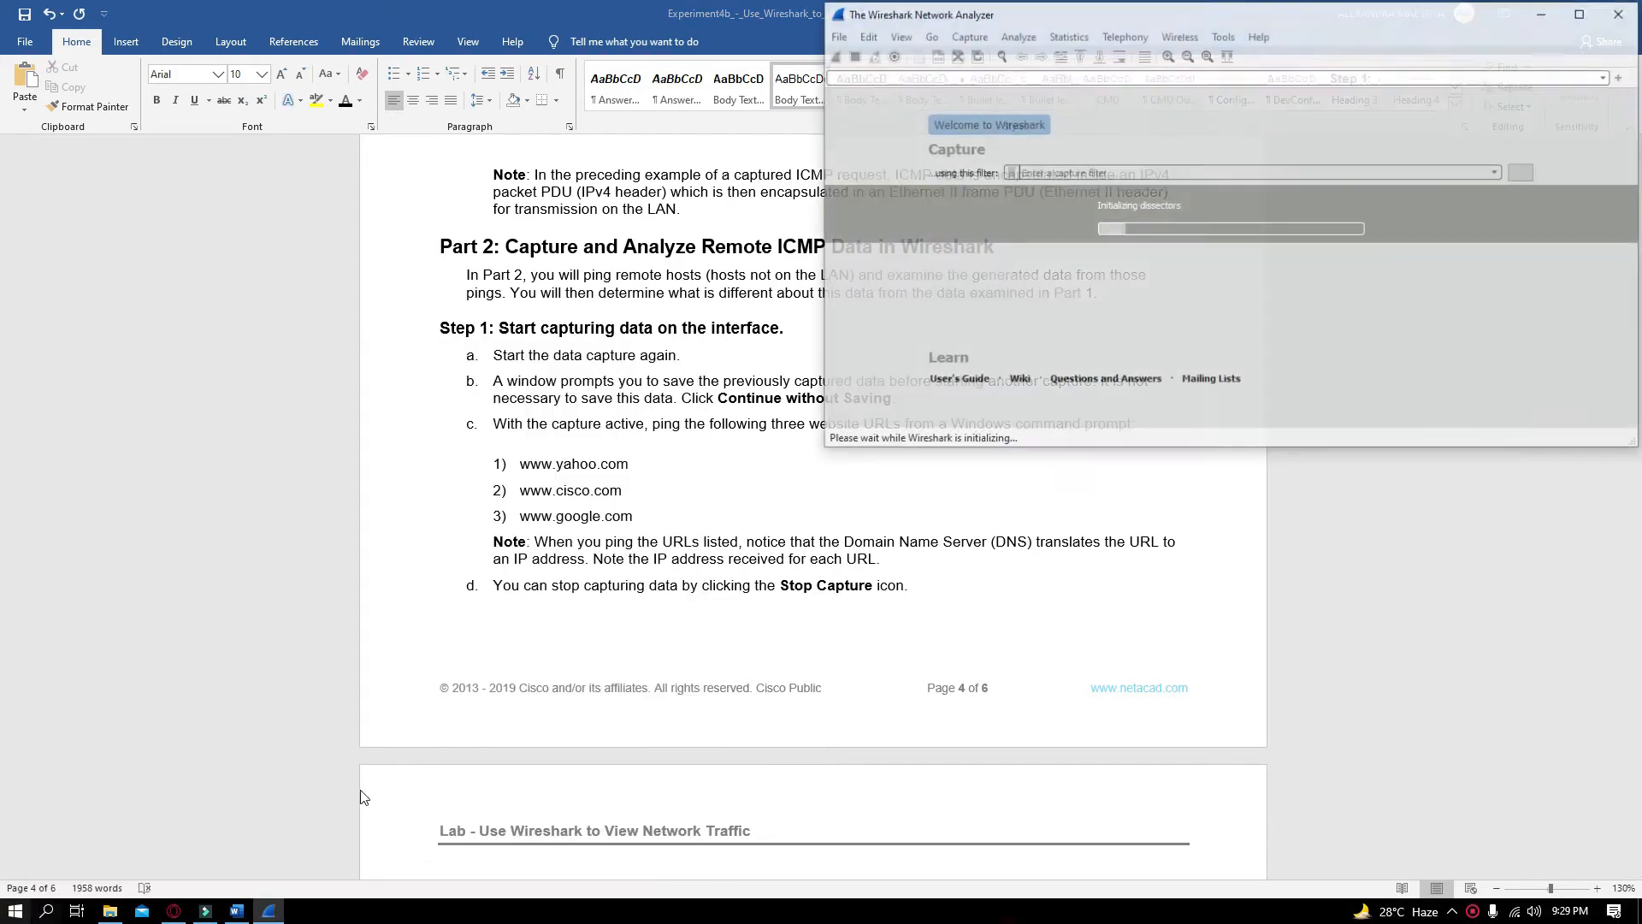
Place the Wireshark window beside the lab document and review the Part 2 Step 1 instructions
drag(1114, 13, 1640, 313)
click(439, 291)
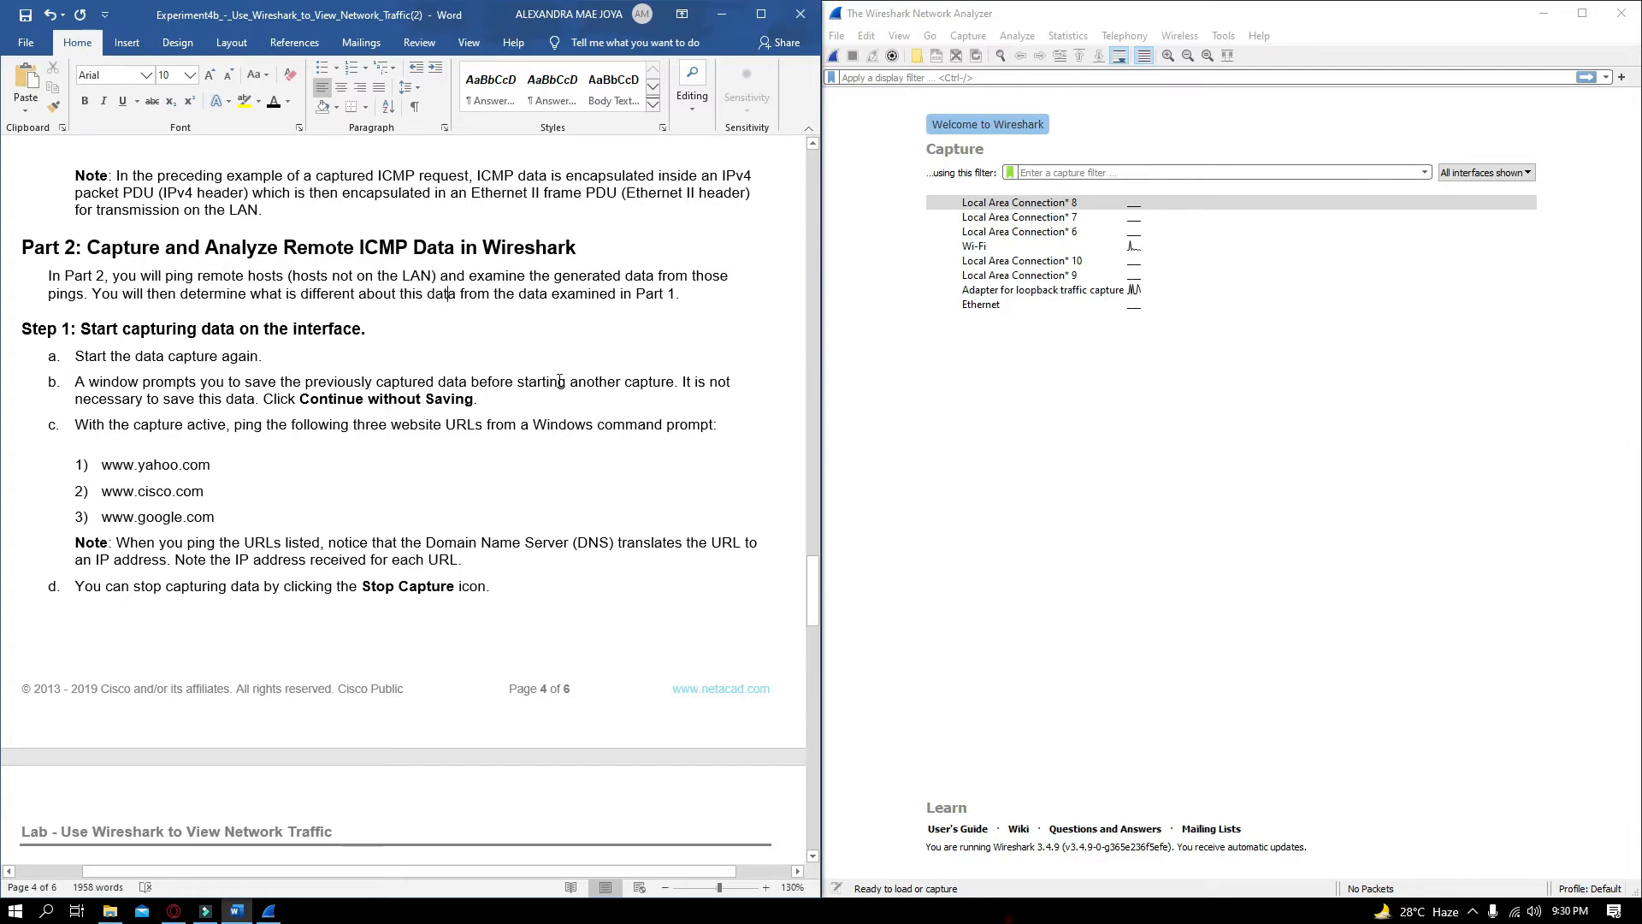
drag(492, 402, 74, 383)
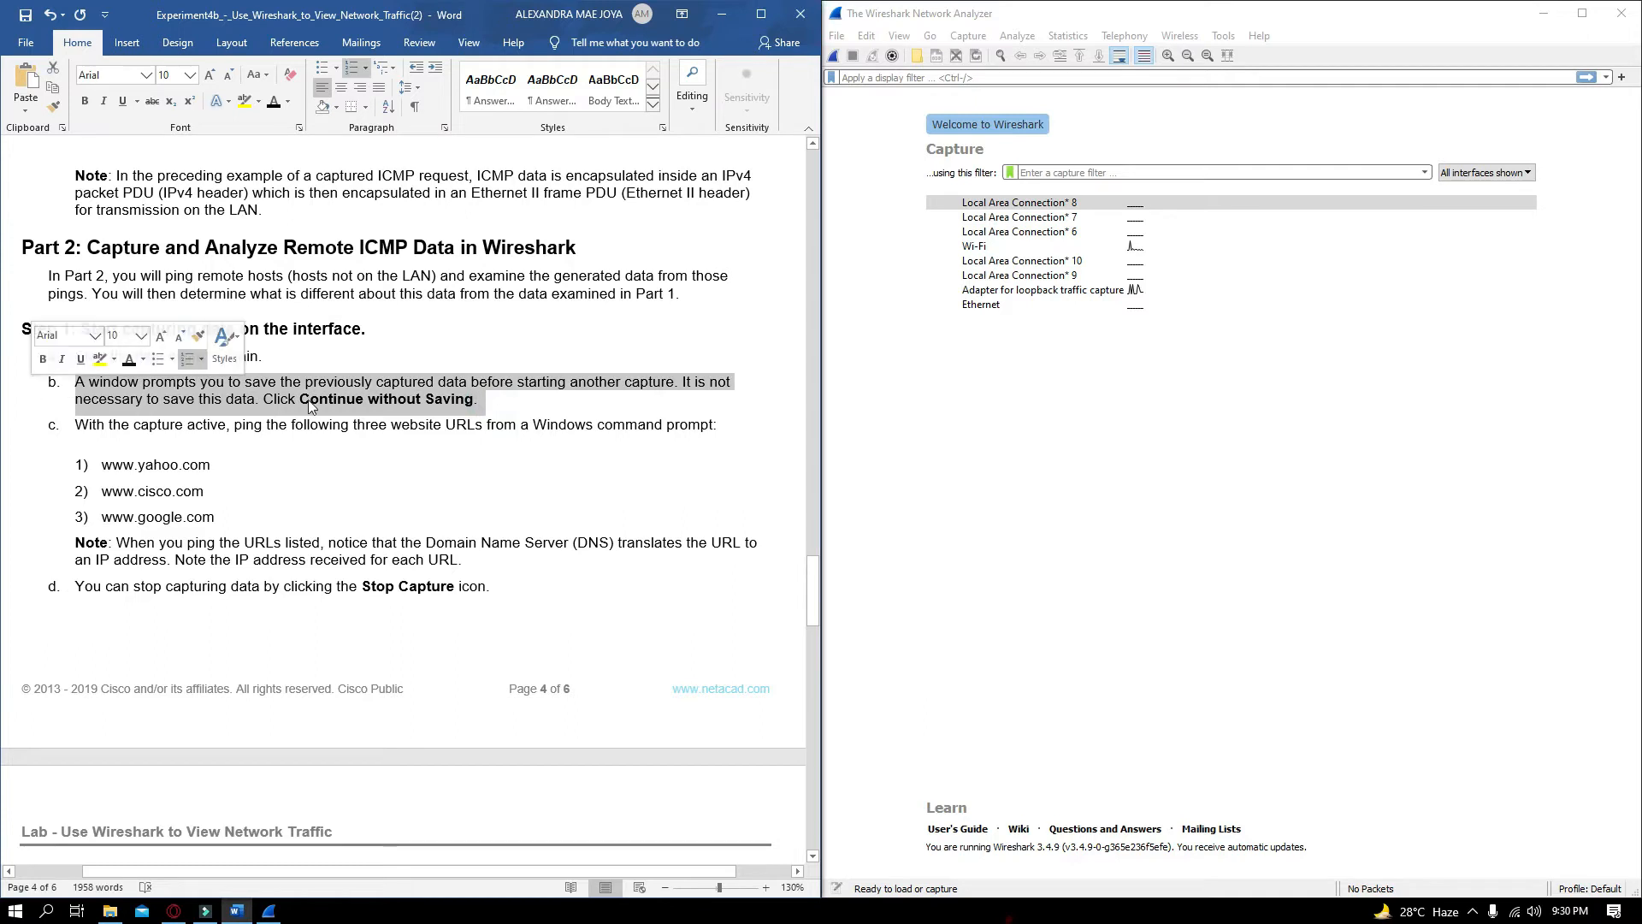
click(523, 419)
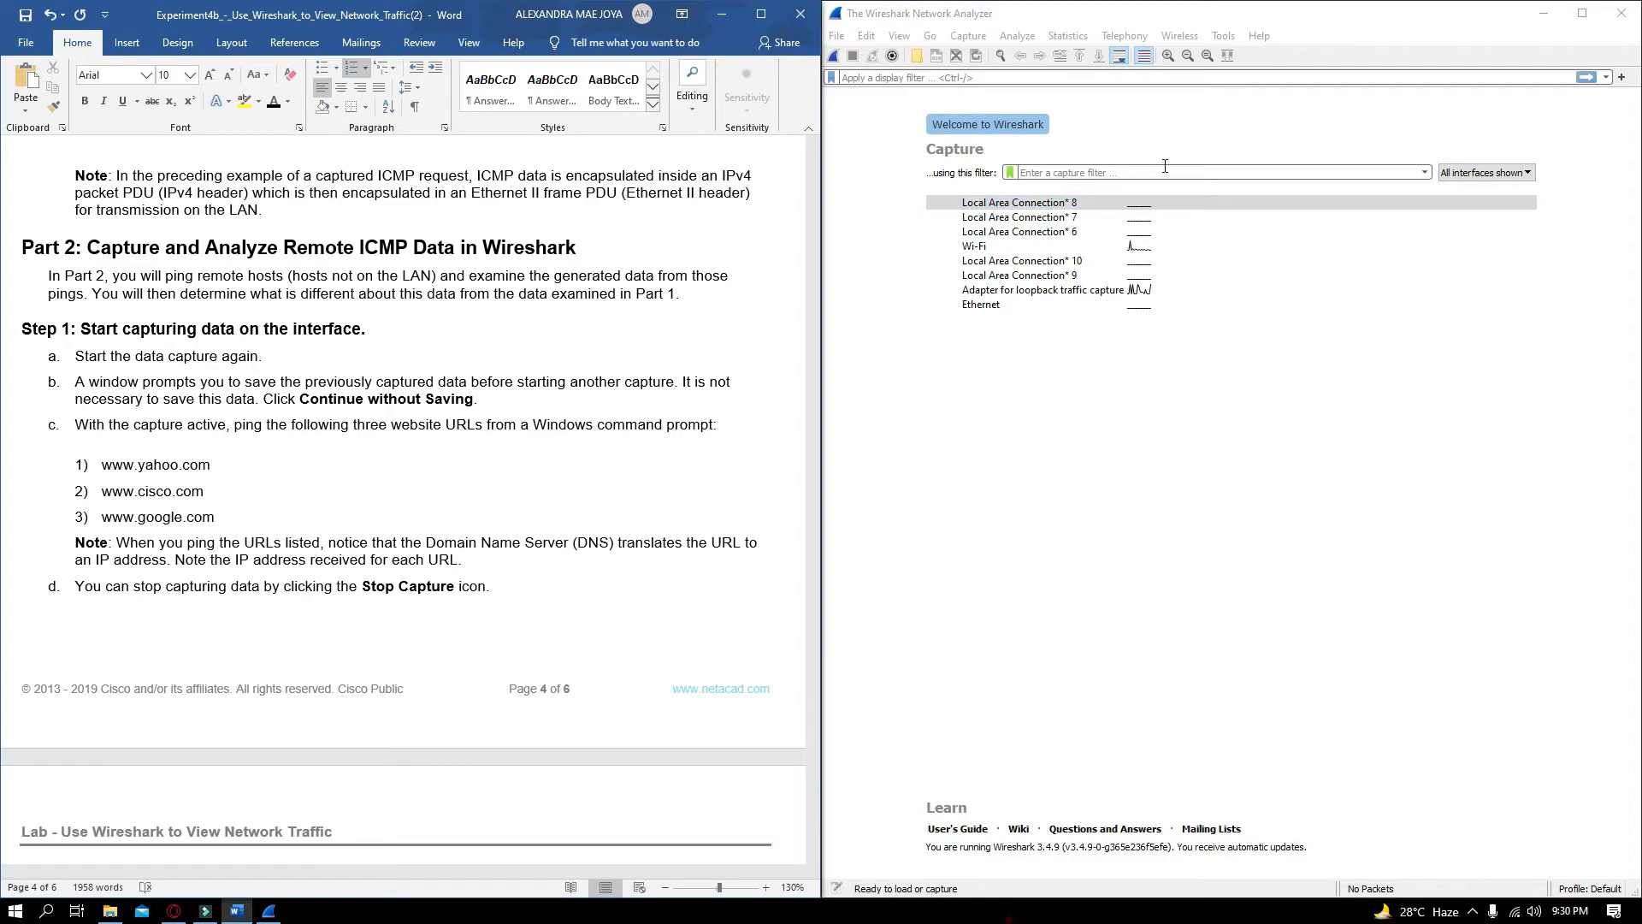
Start a live capture on the Wi-Fi interface and apply the icmp display filter
click(1146, 247)
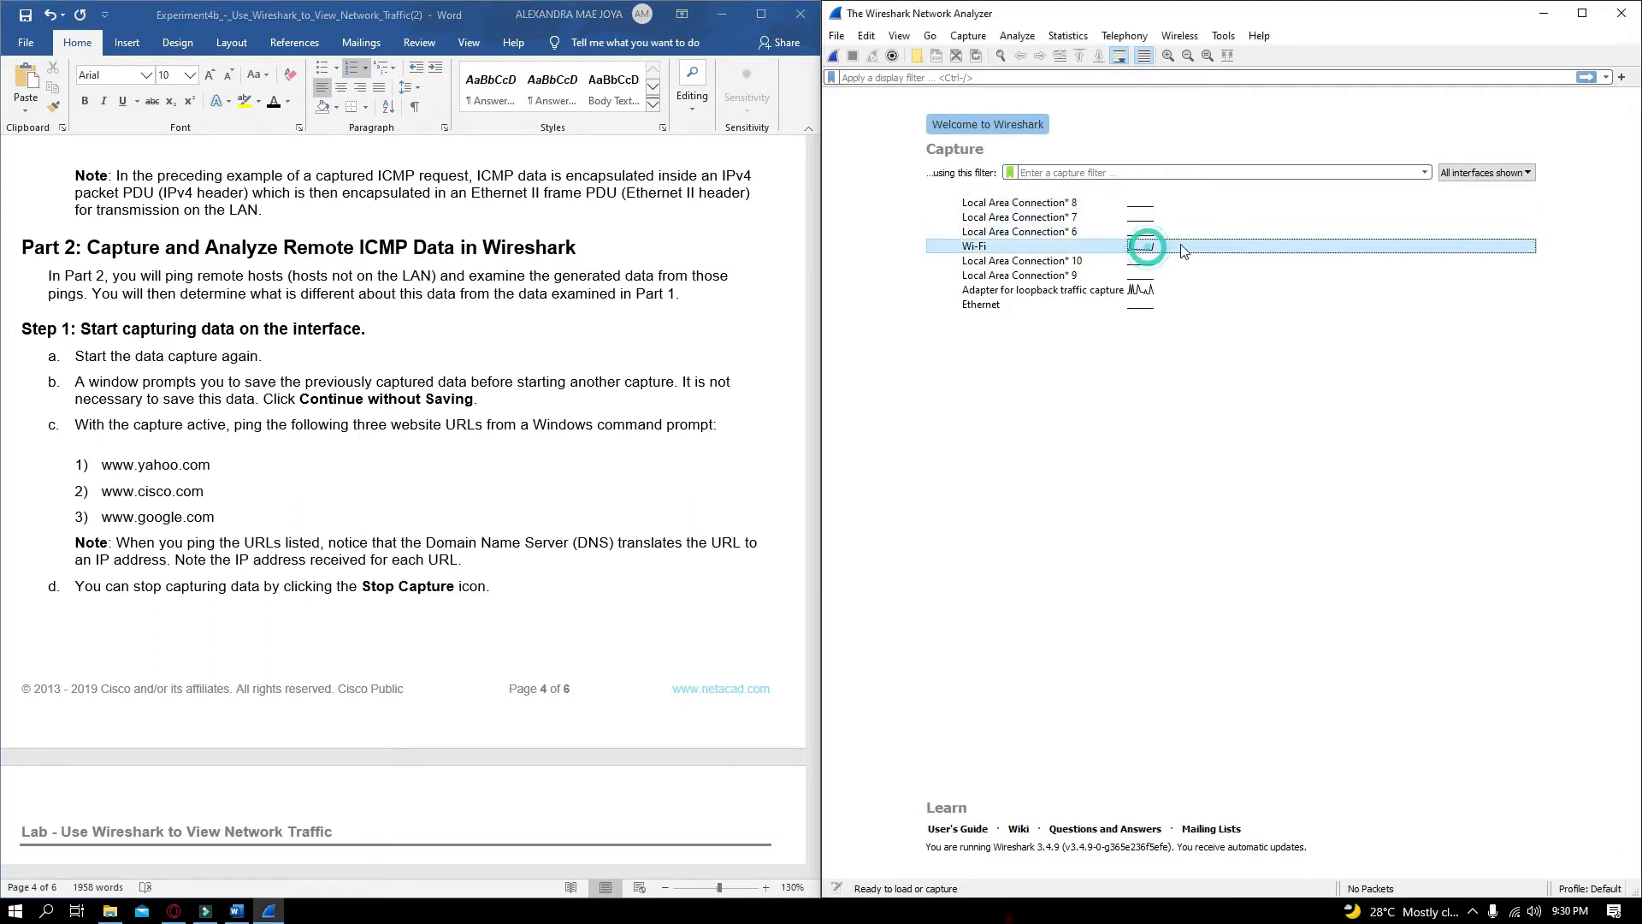
double_click(1151, 253)
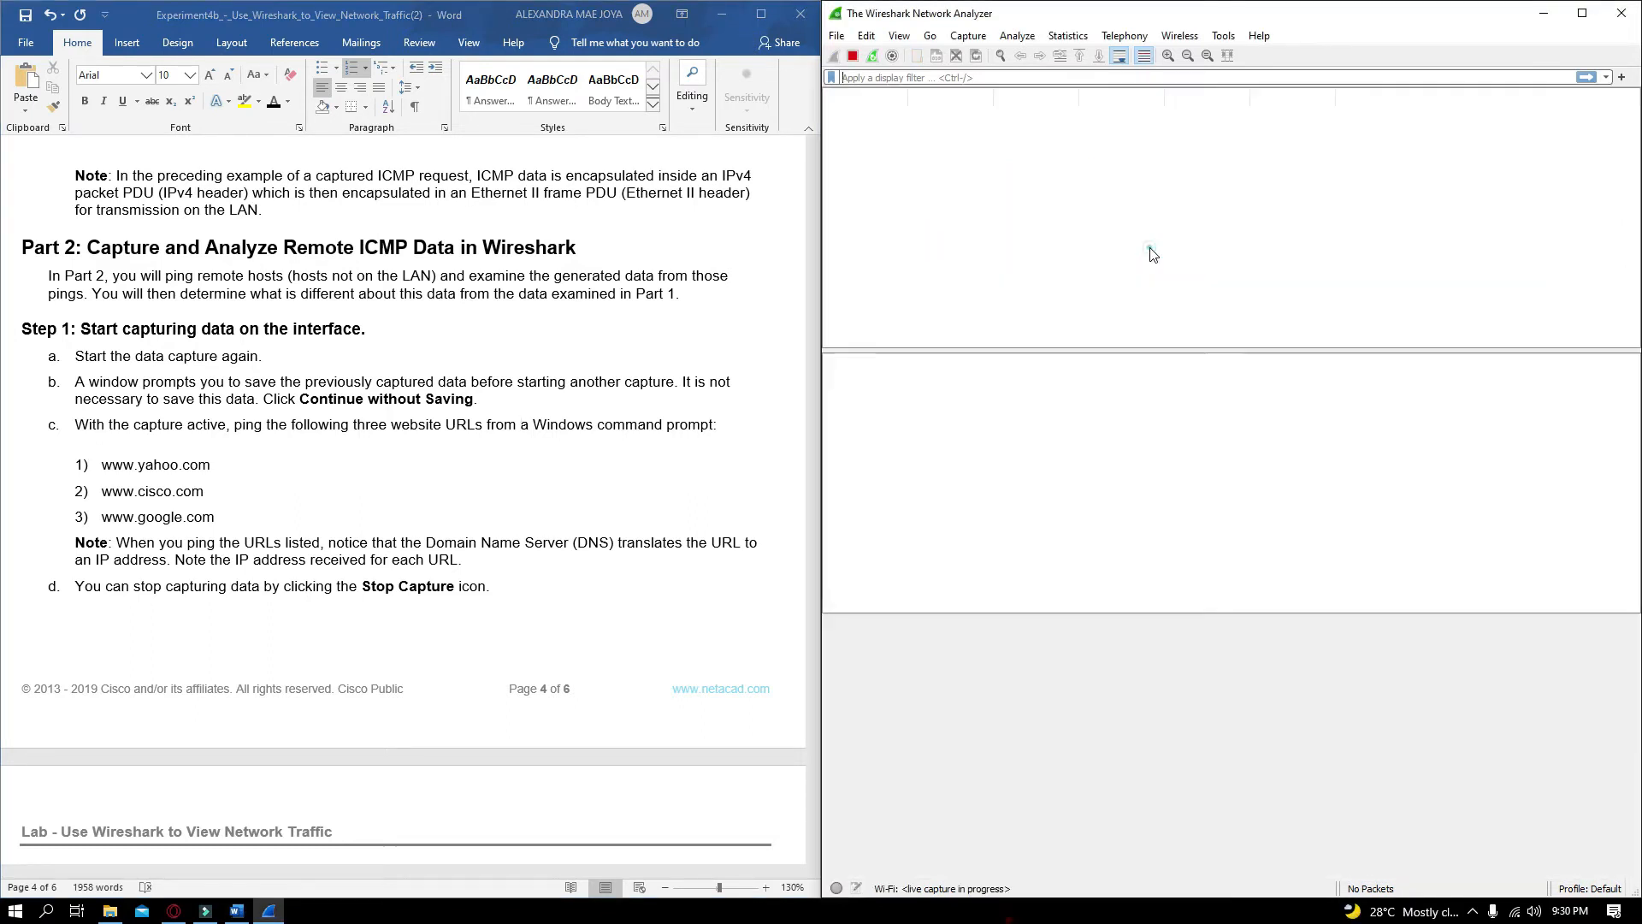
click(893, 77)
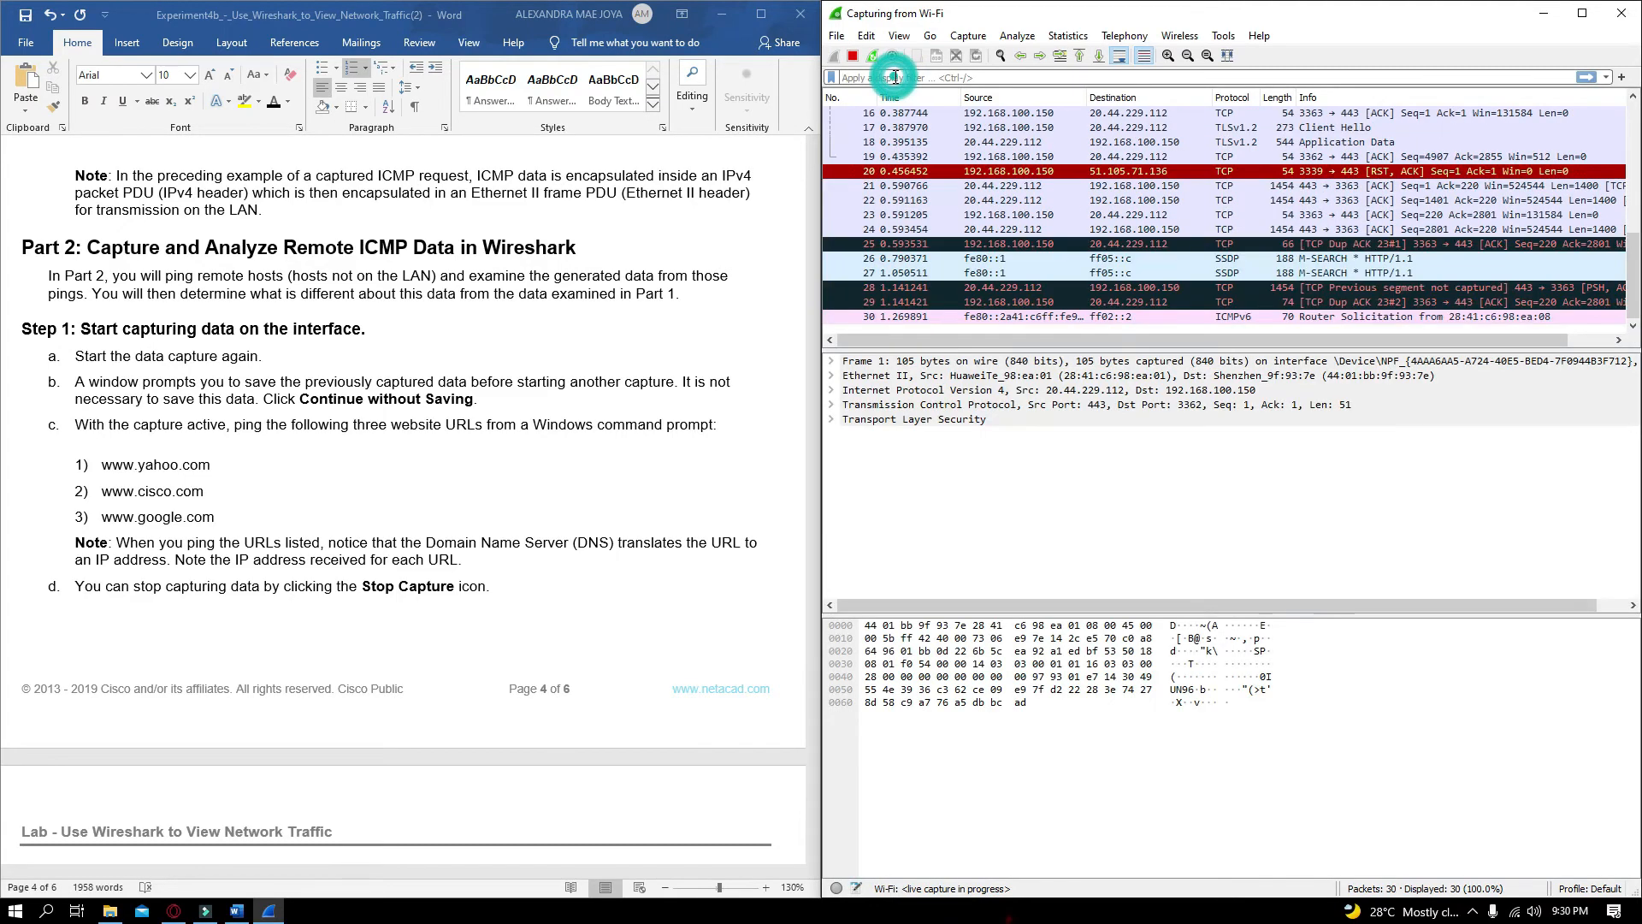
text(icmp)
key(Return)
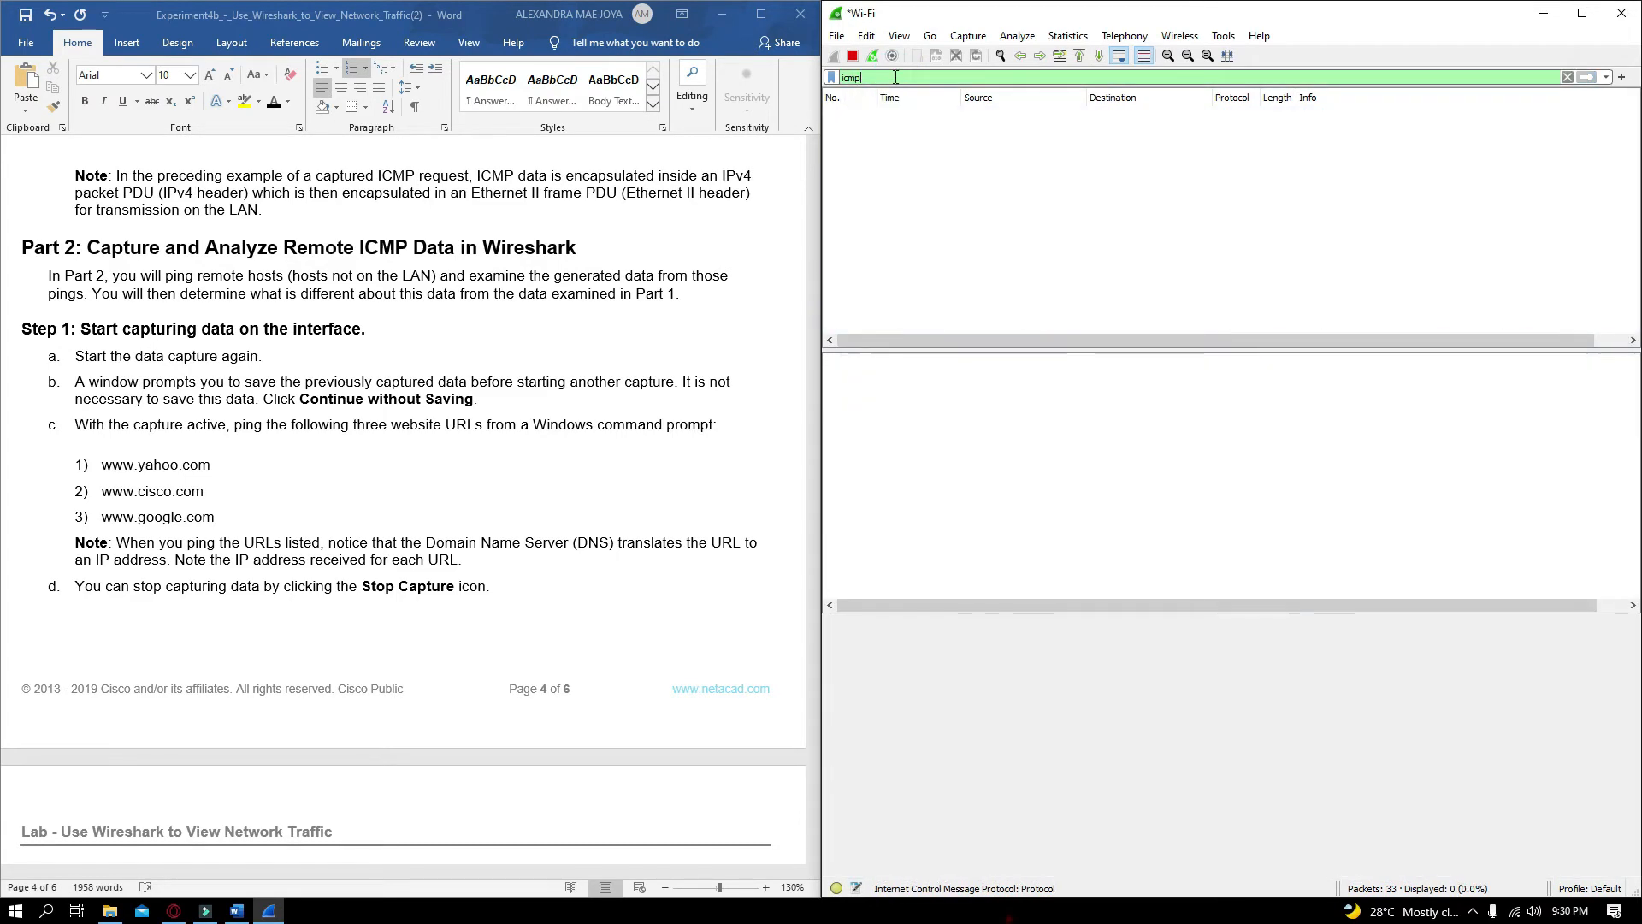
click(852, 55)
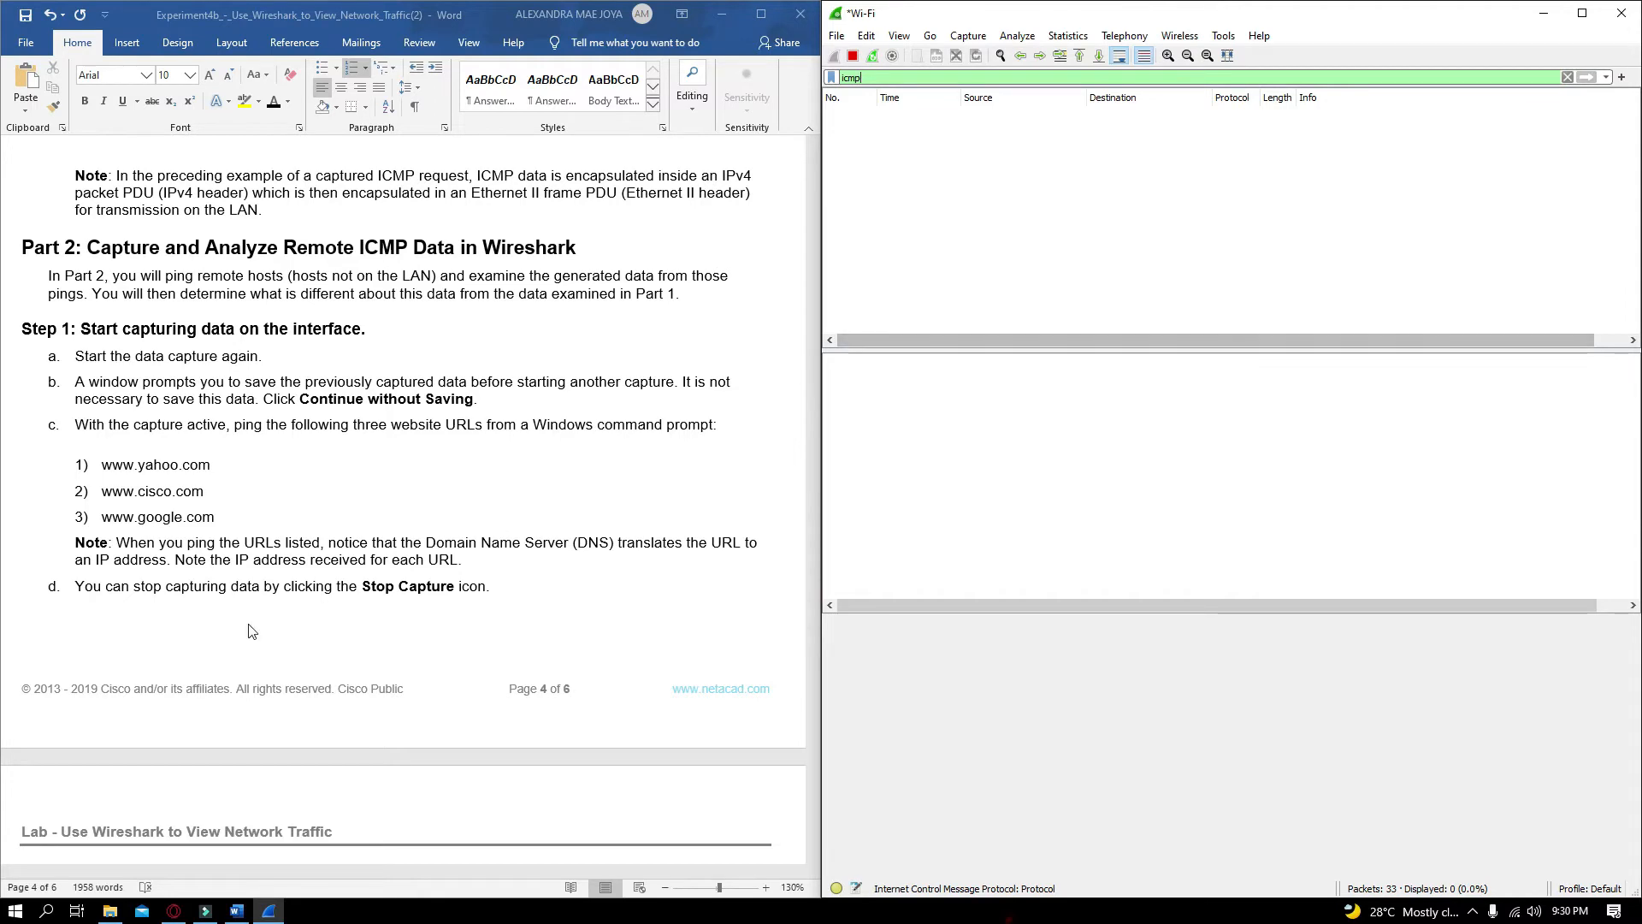
Open Command Prompt from the Start search and position its window over the document
click(15, 910)
text(co)
click(53, 419)
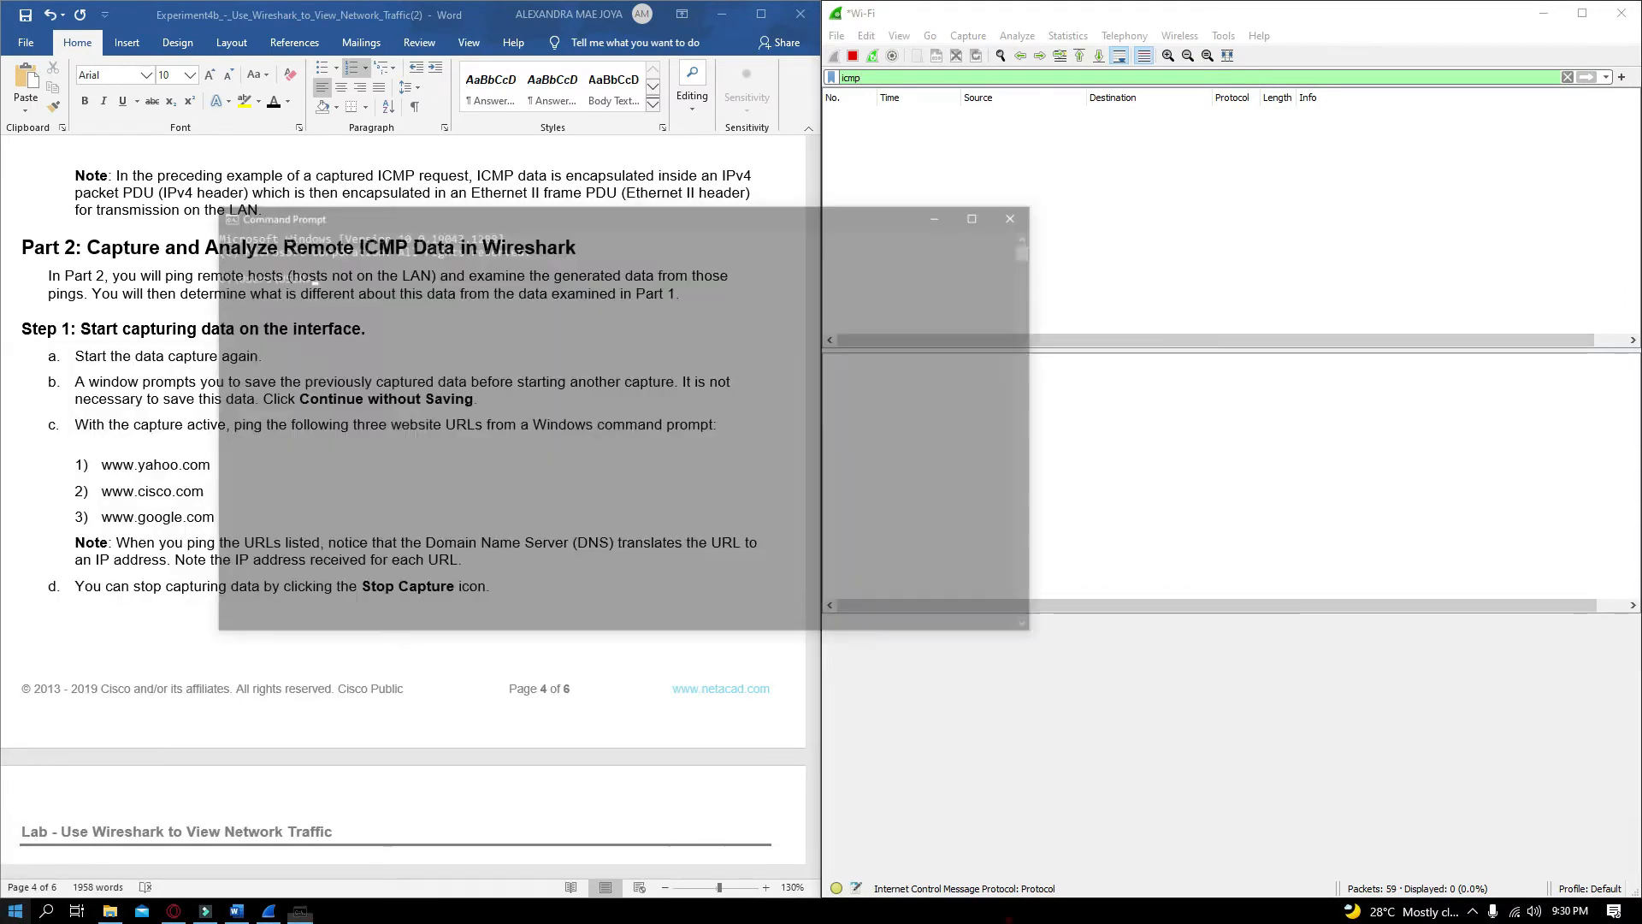
drag(469, 214, 790, 446)
click(707, 541)
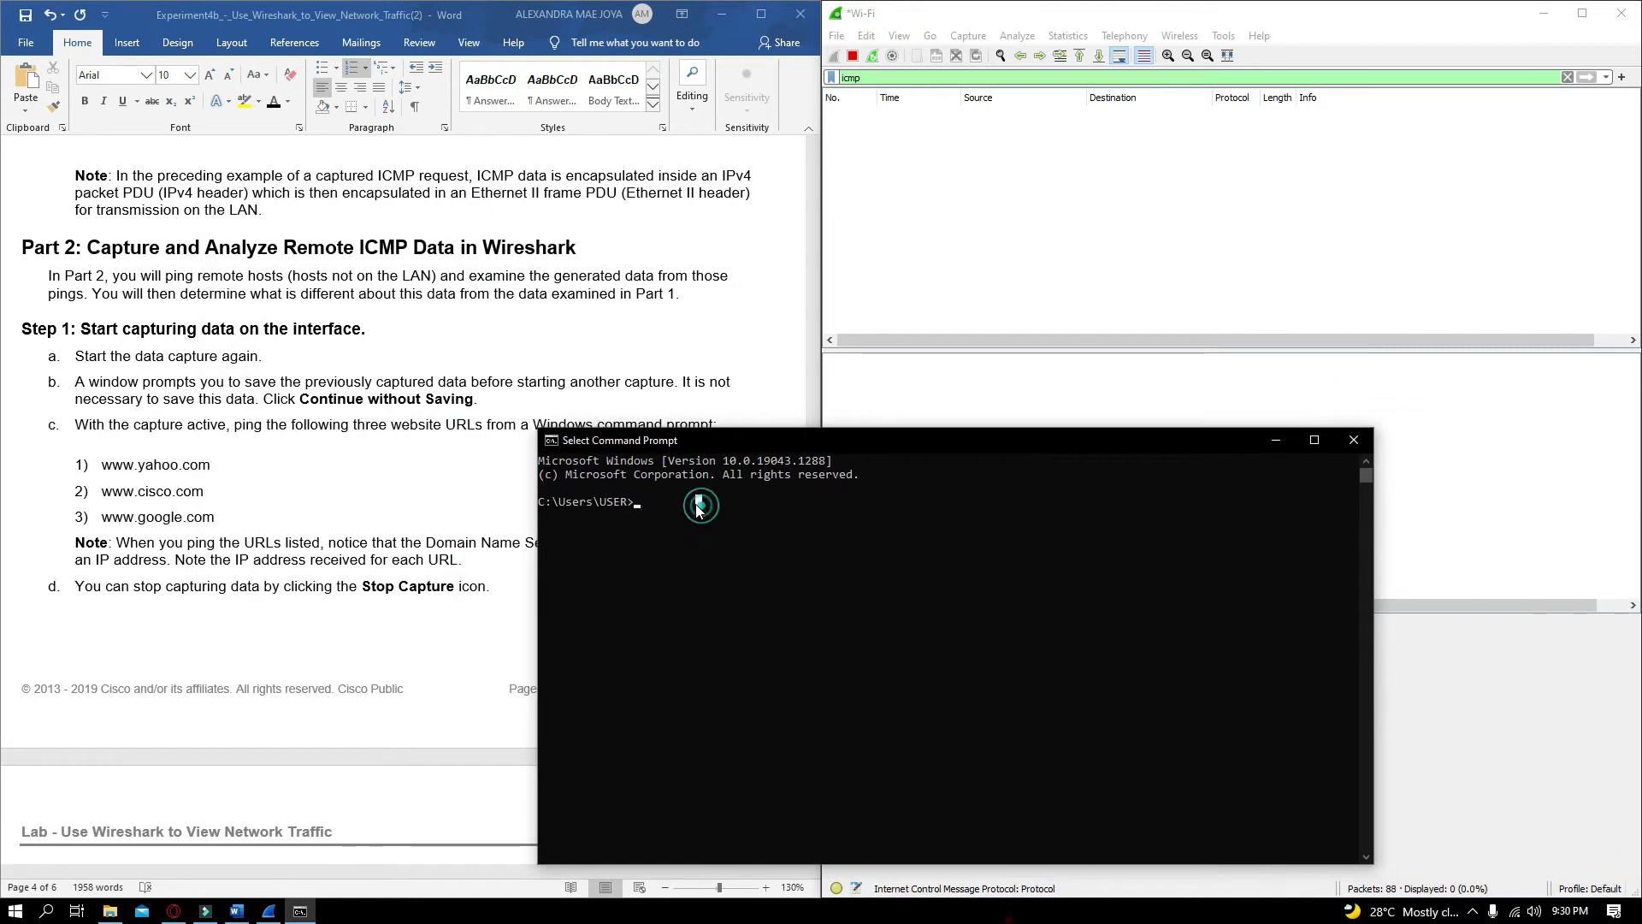
text(pin)
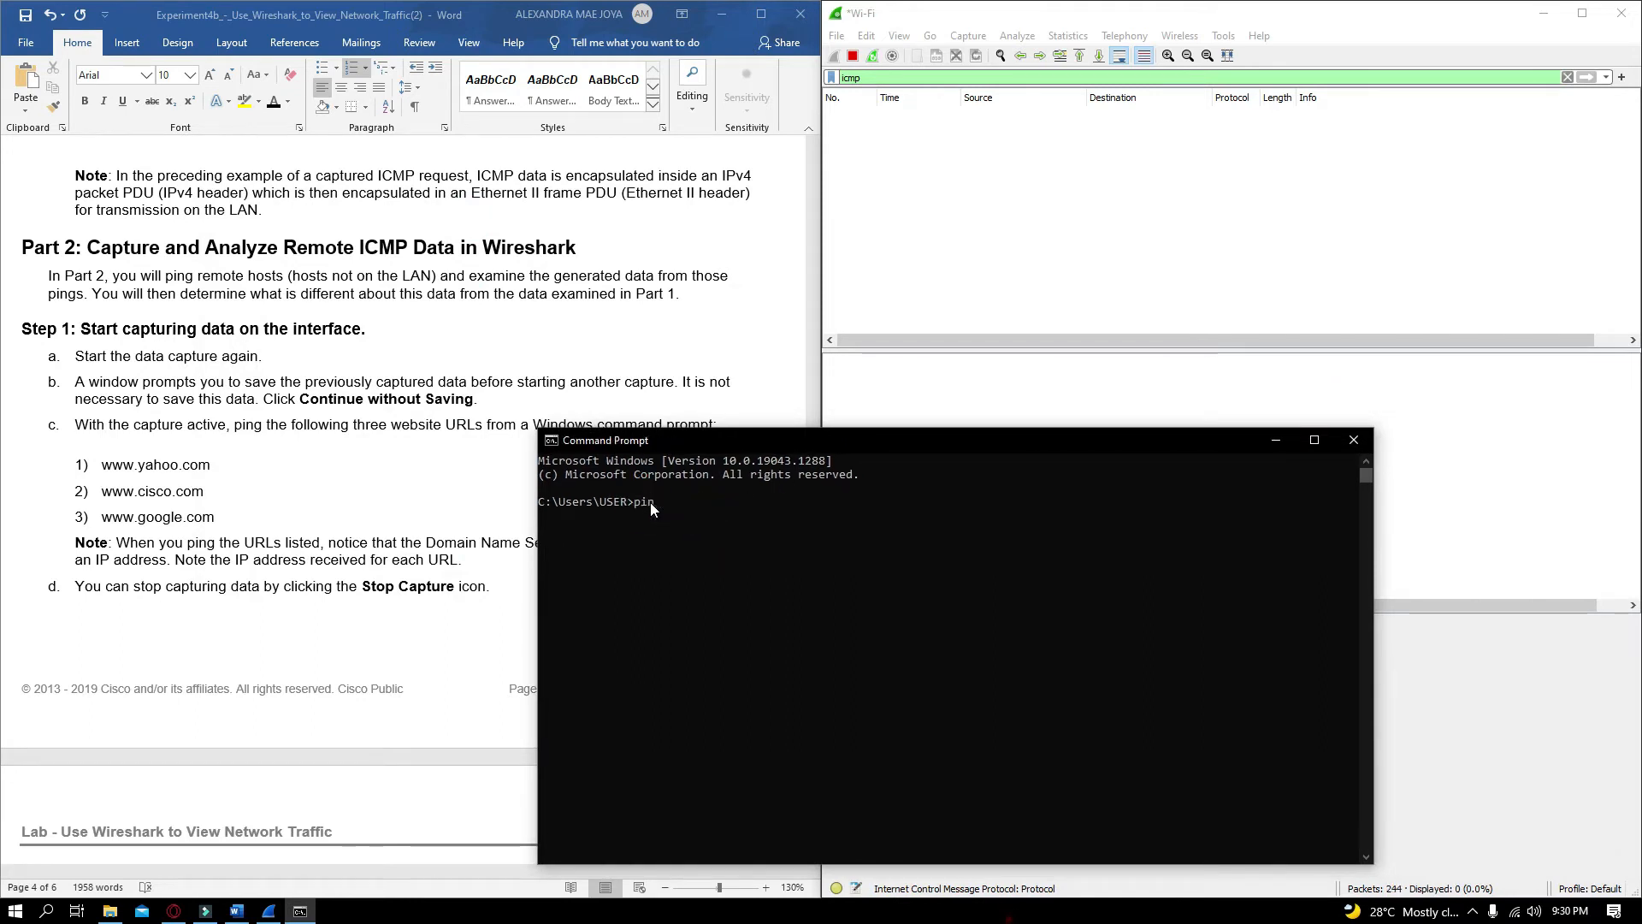
text(g www.yahoo.com)
key(Return)
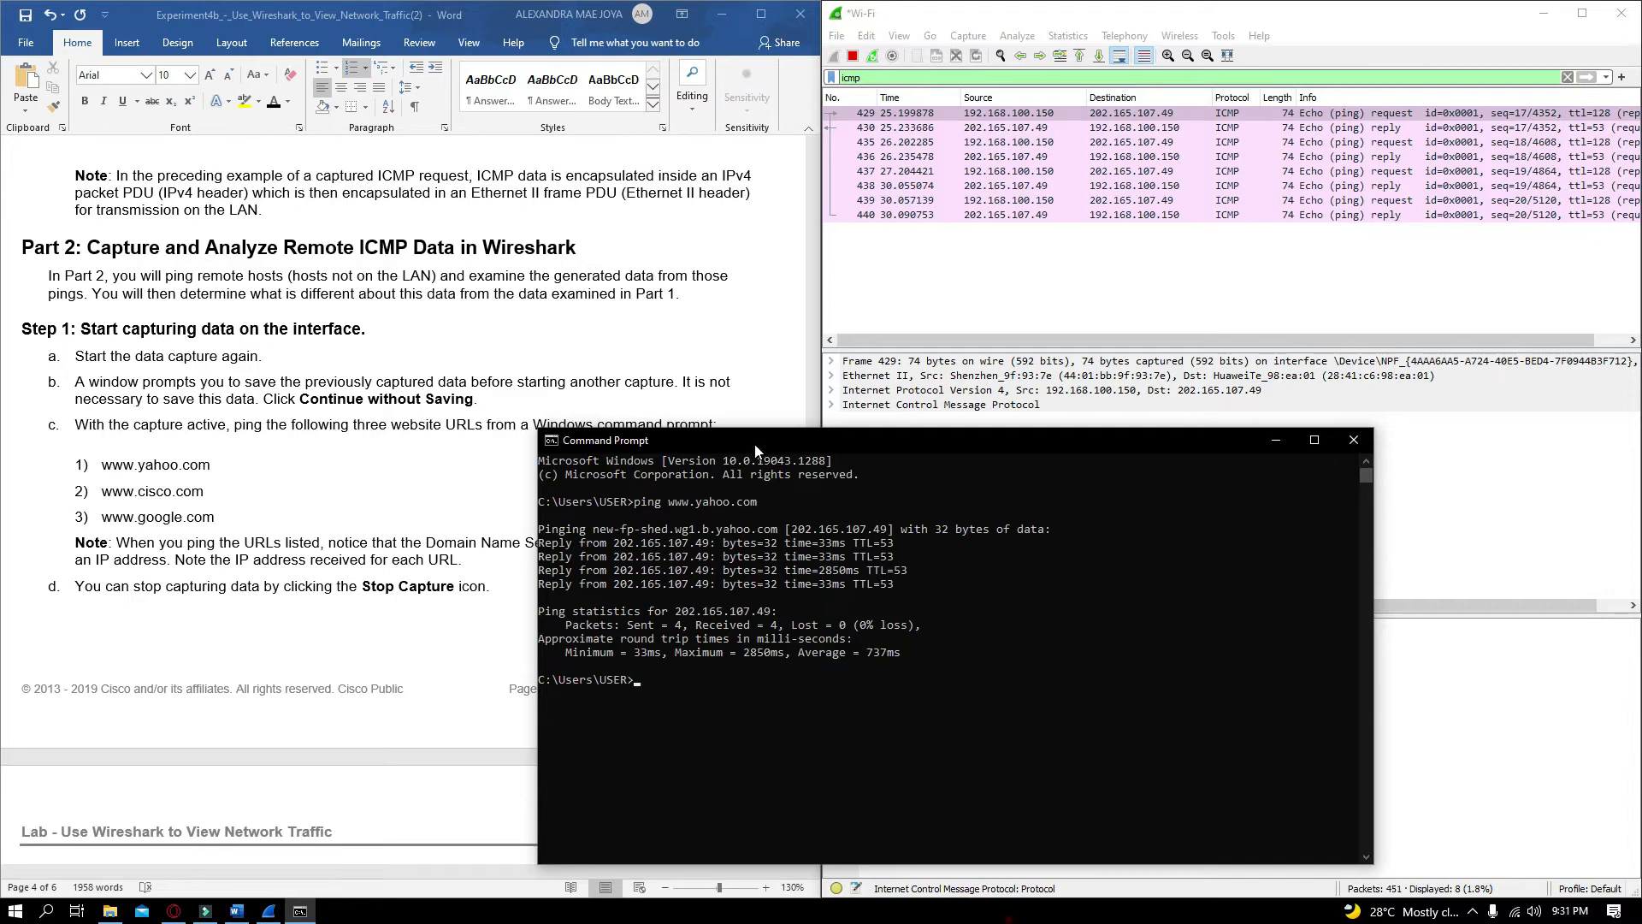
drag(755, 443, 805, 435)
text(ping www.cis)
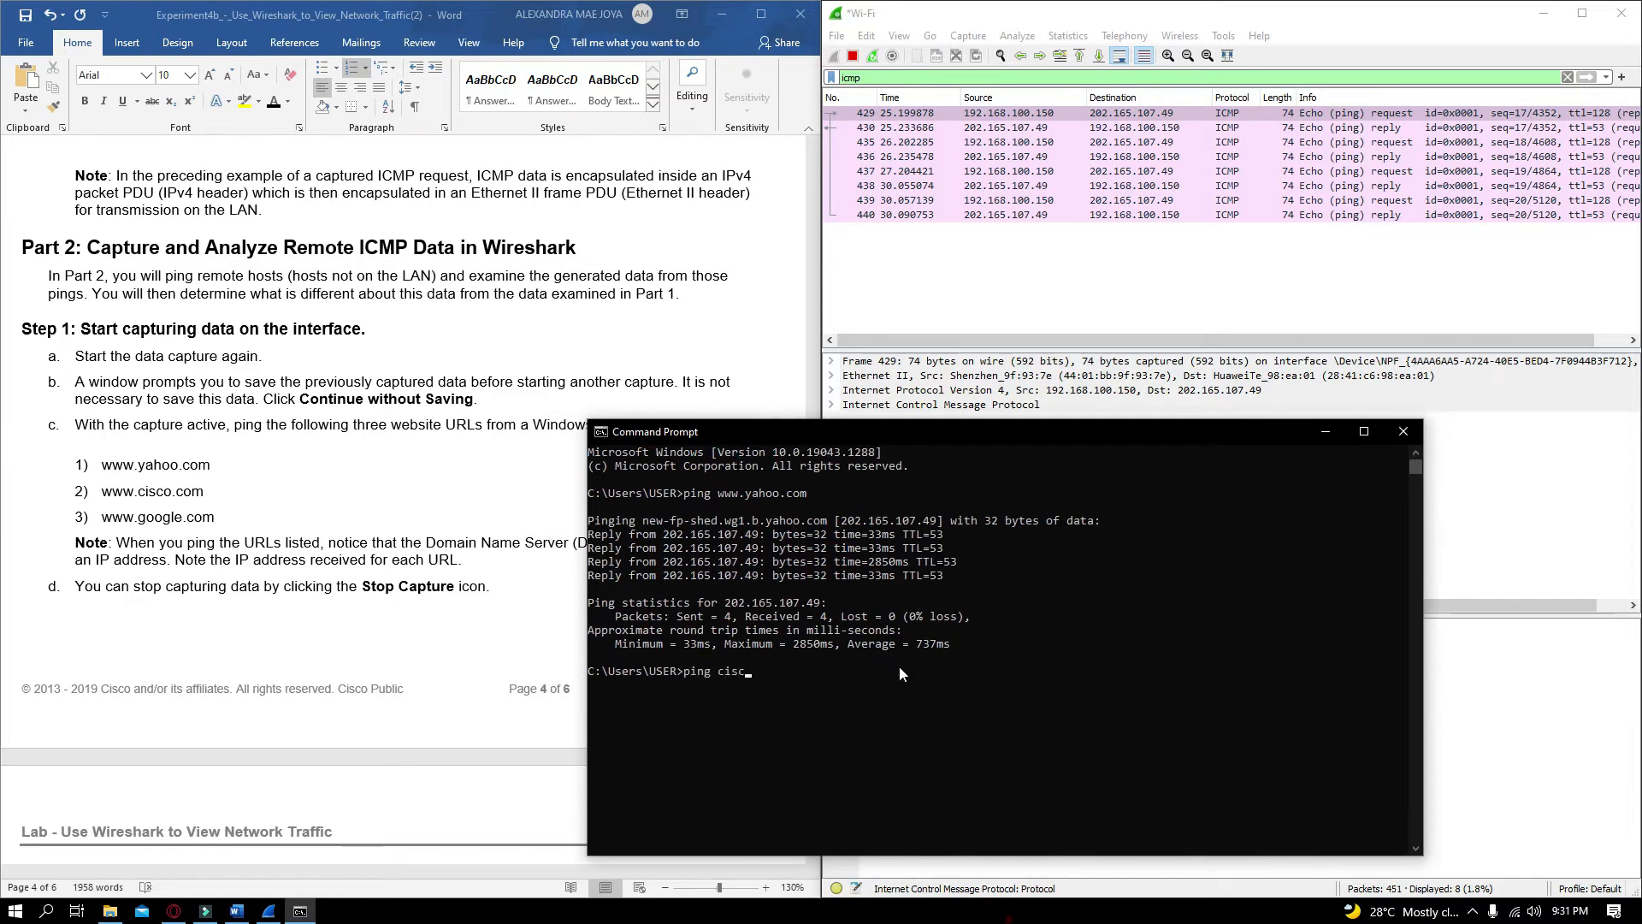
text(co.com)
key(Return)
drag(932, 438, 1031, 418)
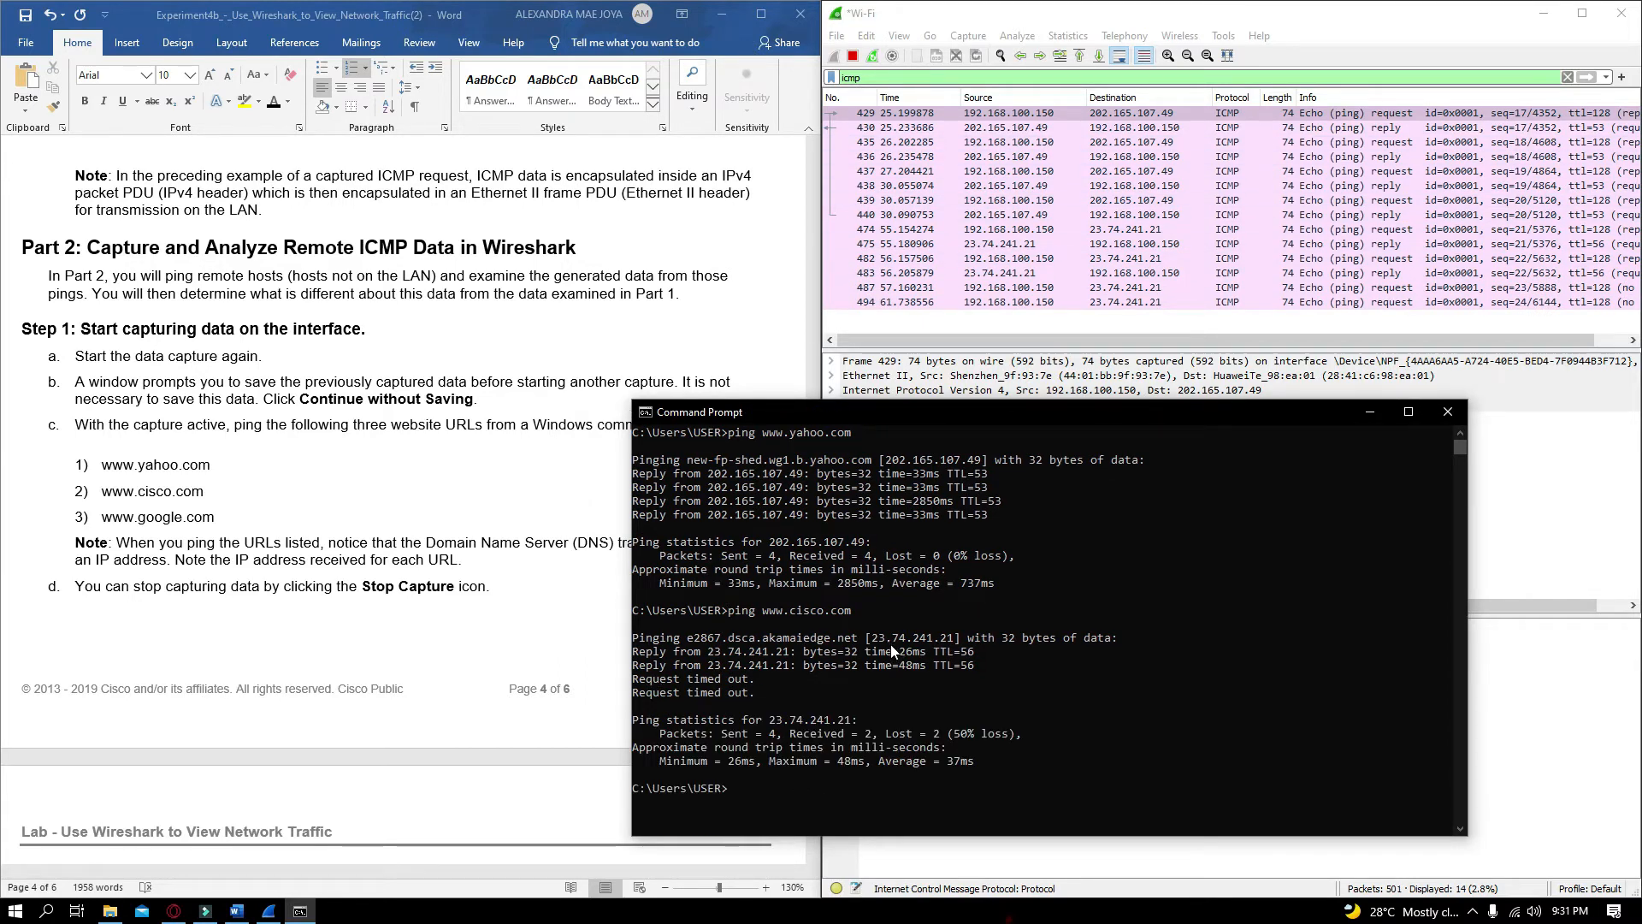
click(881, 640)
click(920, 691)
text(ping www.google.com)
key(Return)
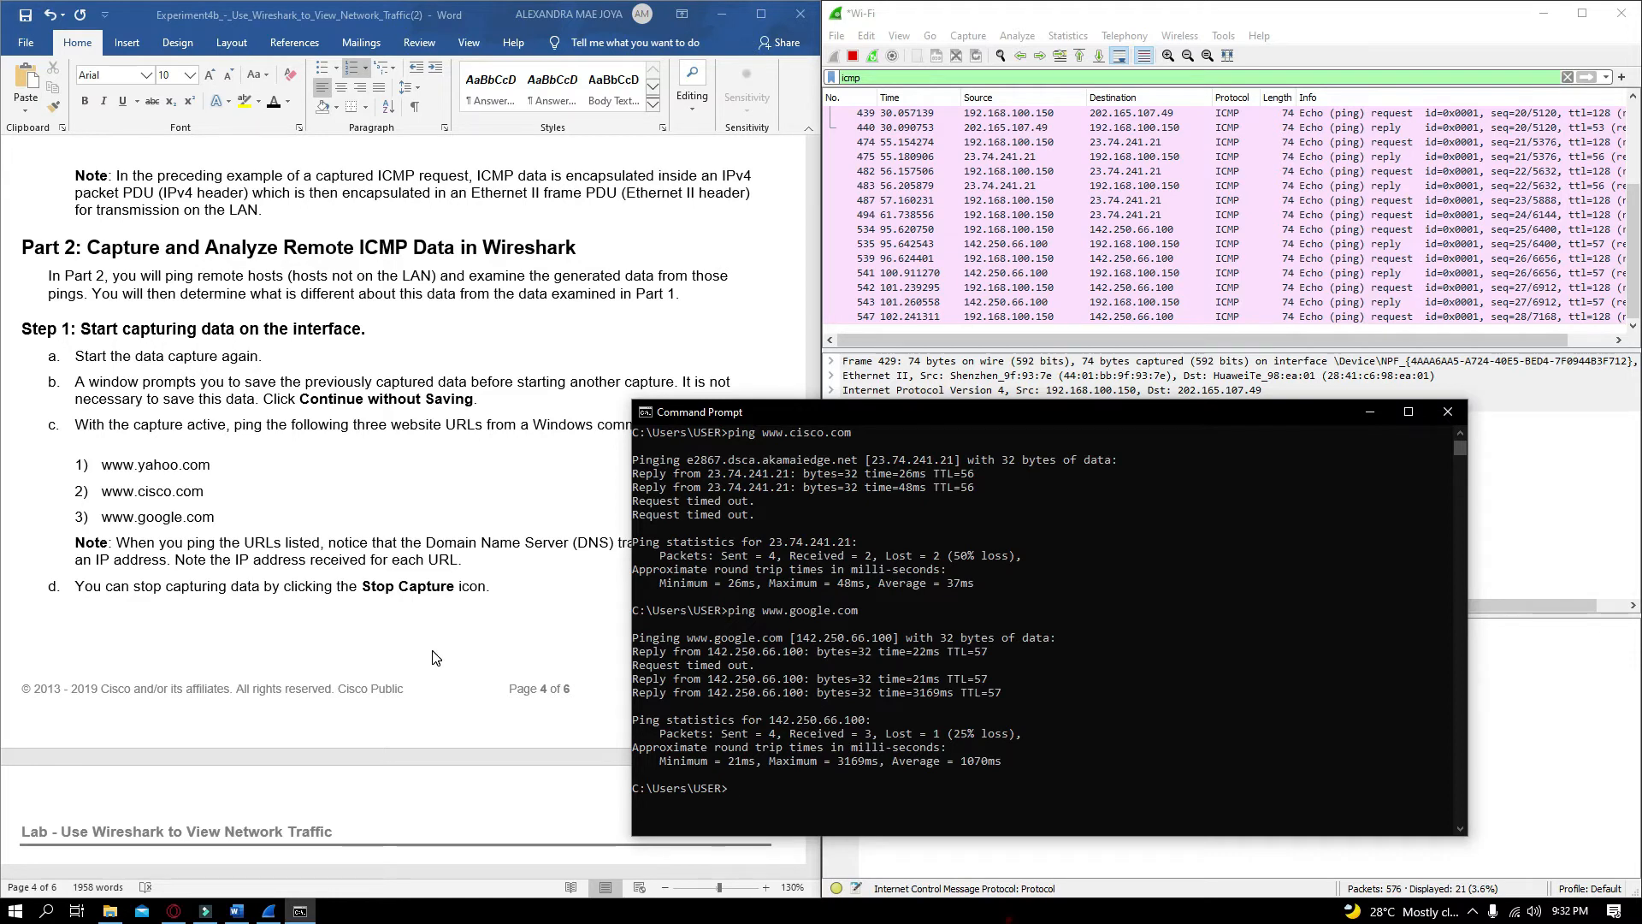
scroll(437, 656, down, 3)
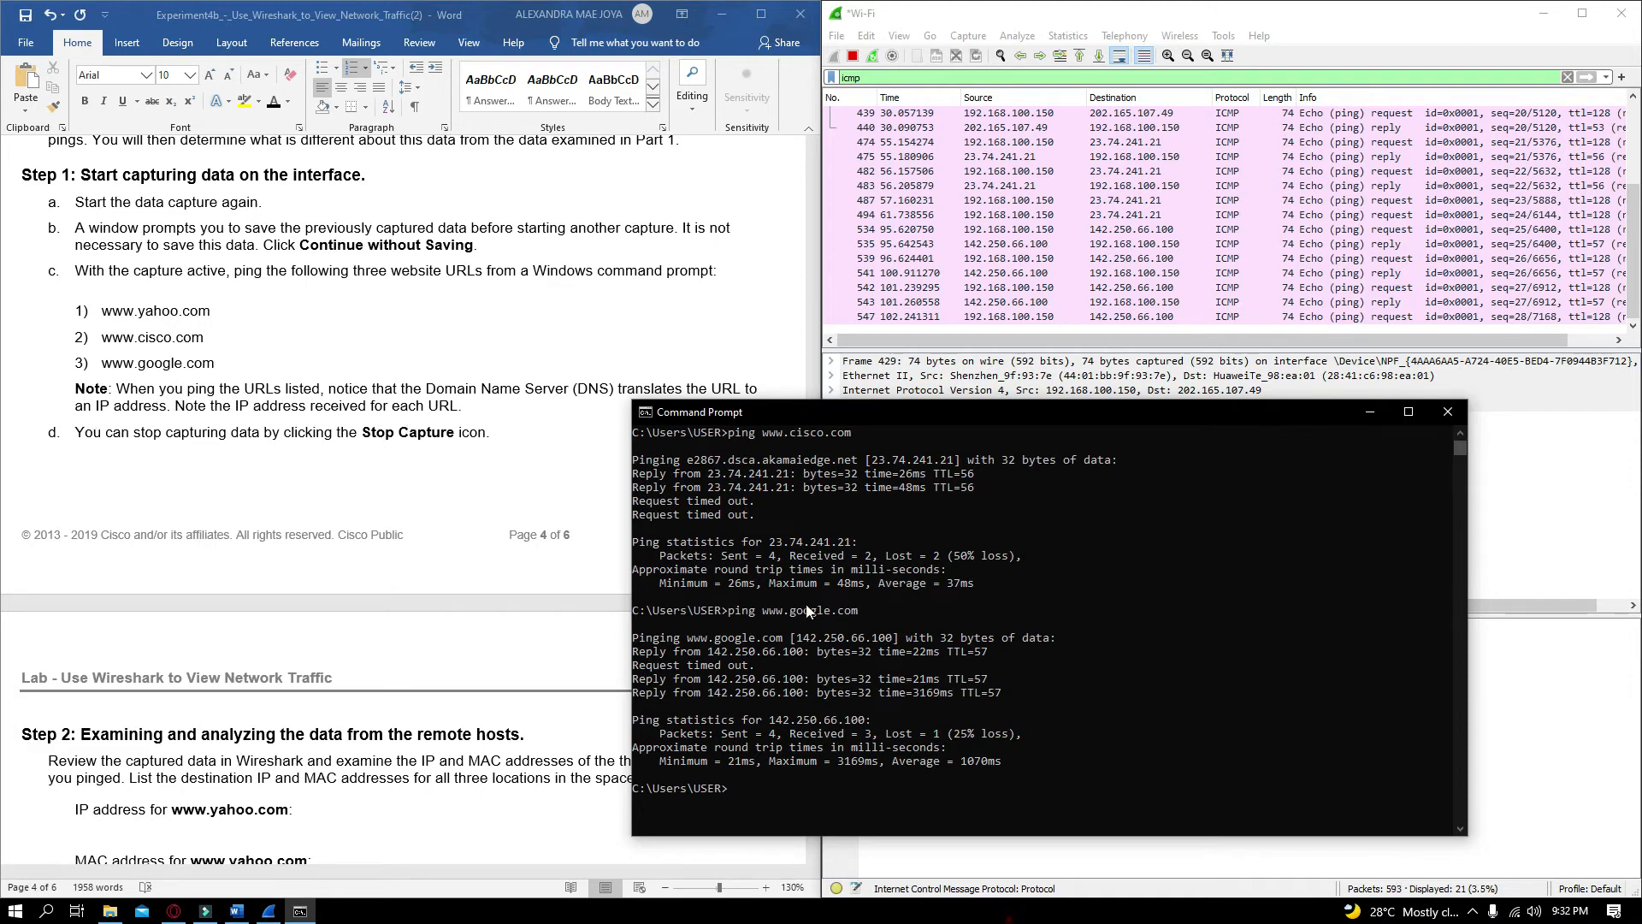
scroll(806, 610, up, 2)
click(240, 314)
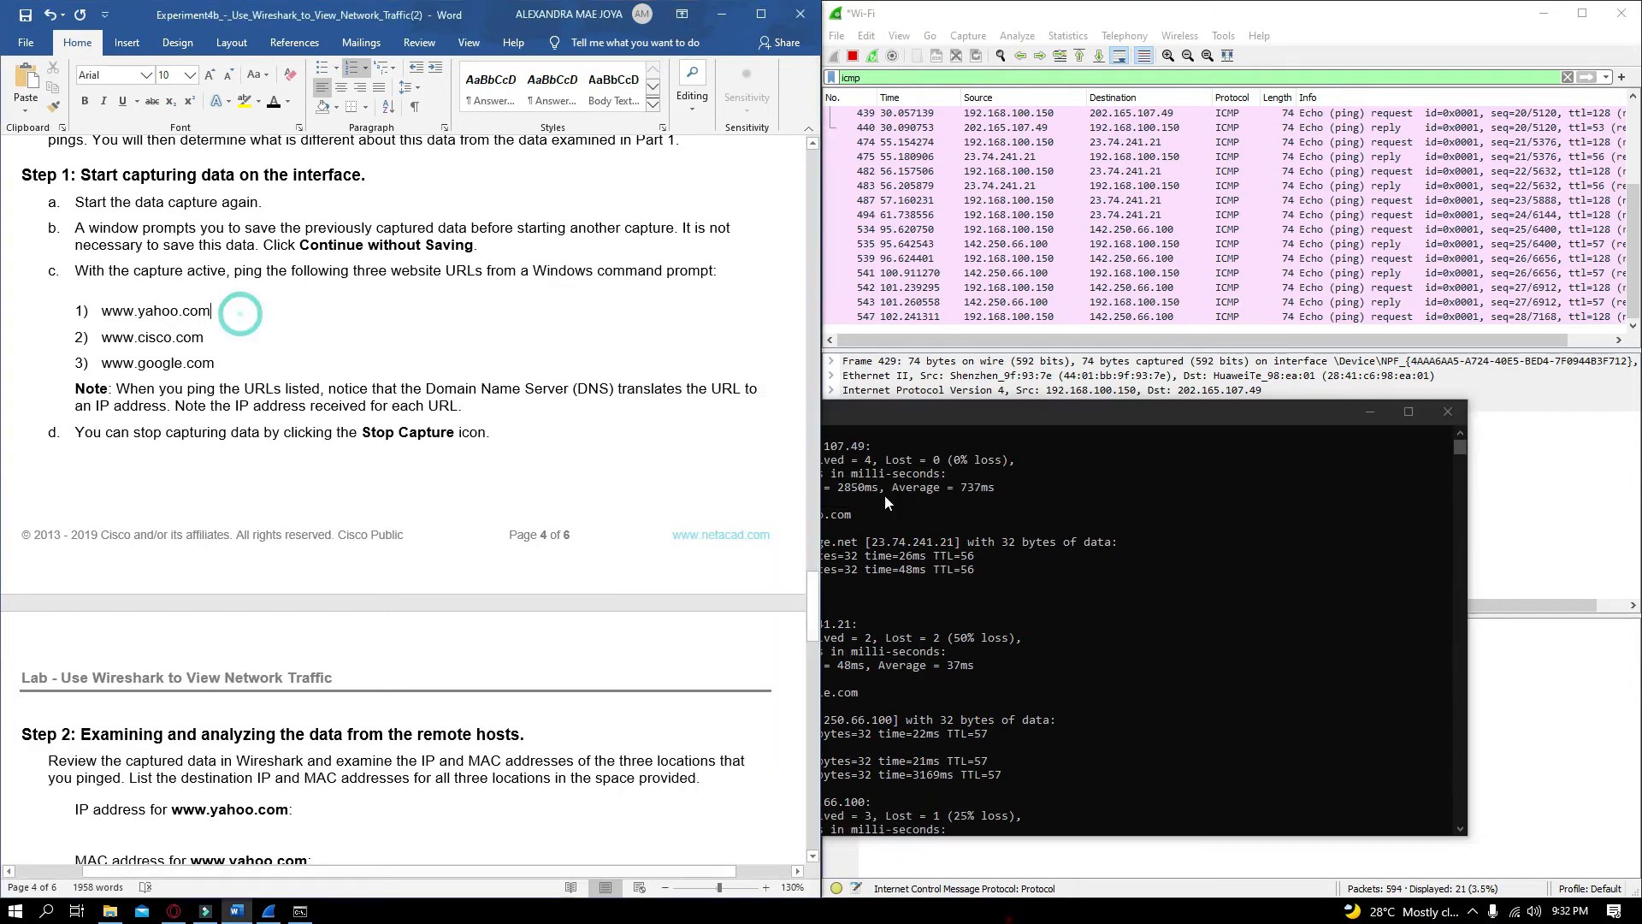
click(885, 502)
scroll(922, 571, up, 4)
drag(885, 501, 980, 504)
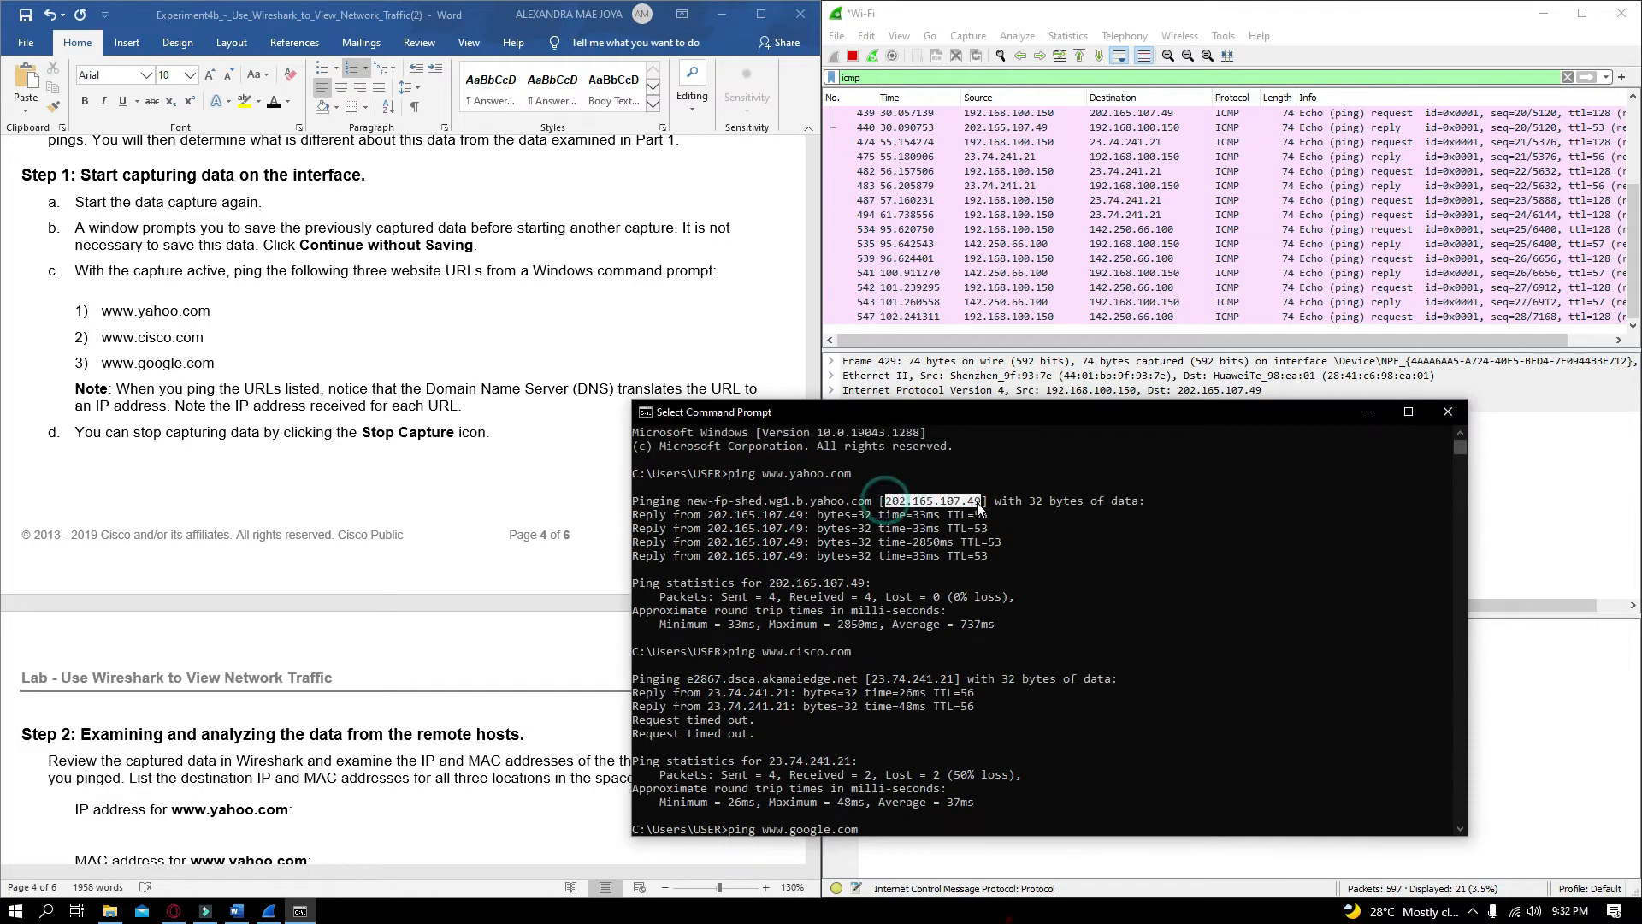
key(ctrl+c)
click(290, 311)
key(ctrl+v)
click(996, 513)
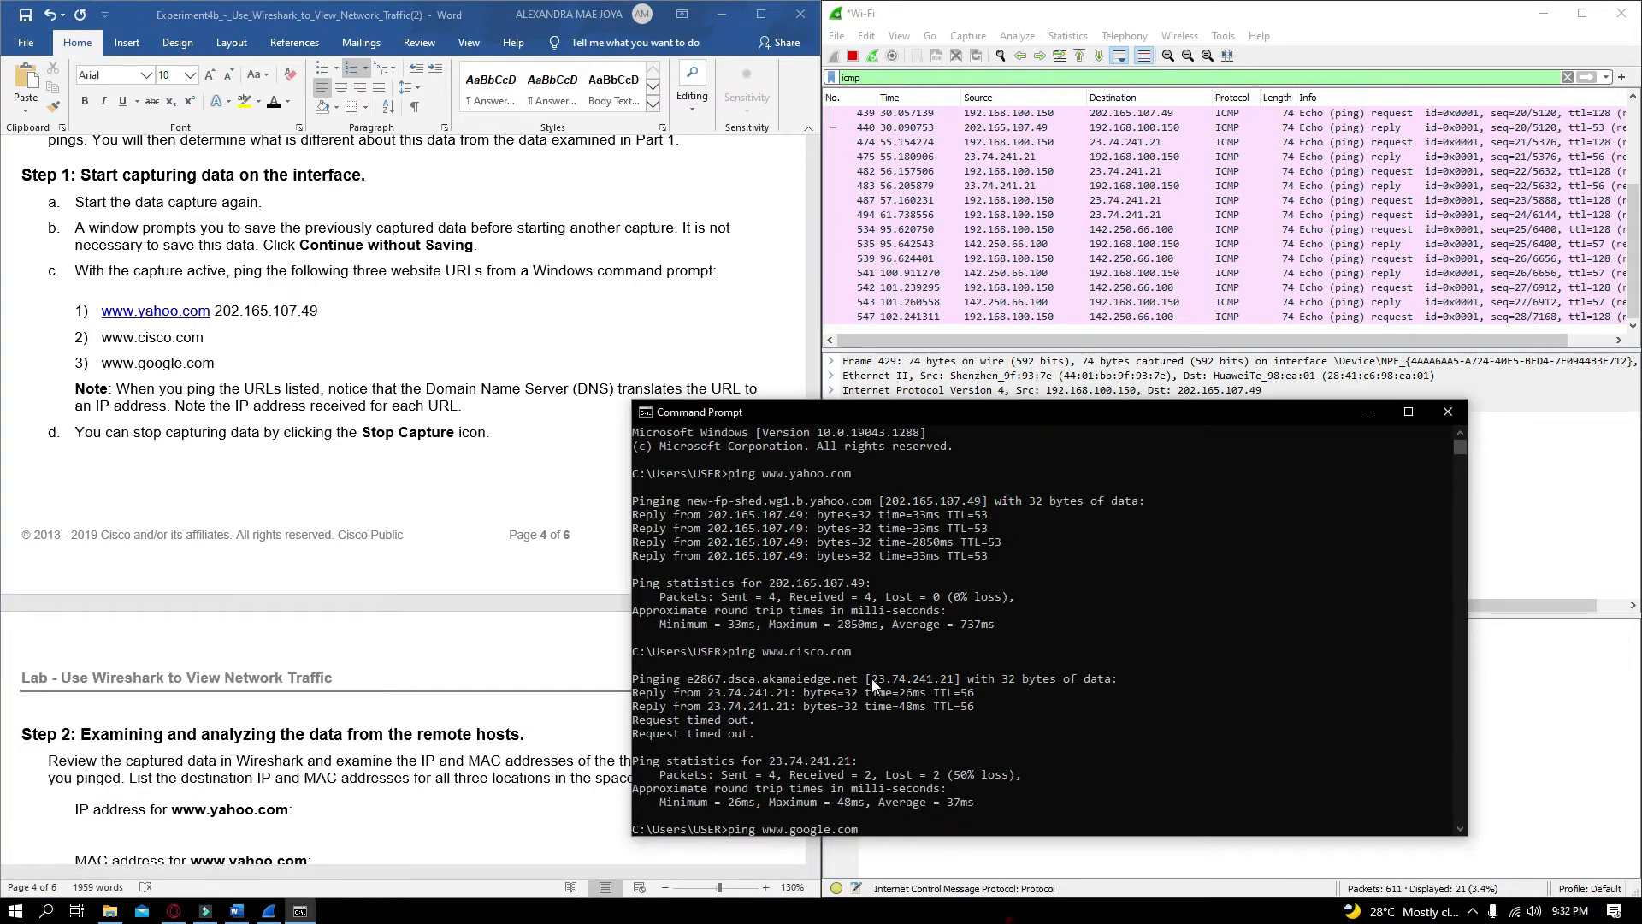
drag(870, 679, 957, 679)
key(ctrl+c)
click(256, 337)
key(ctrl+v)
click(1017, 708)
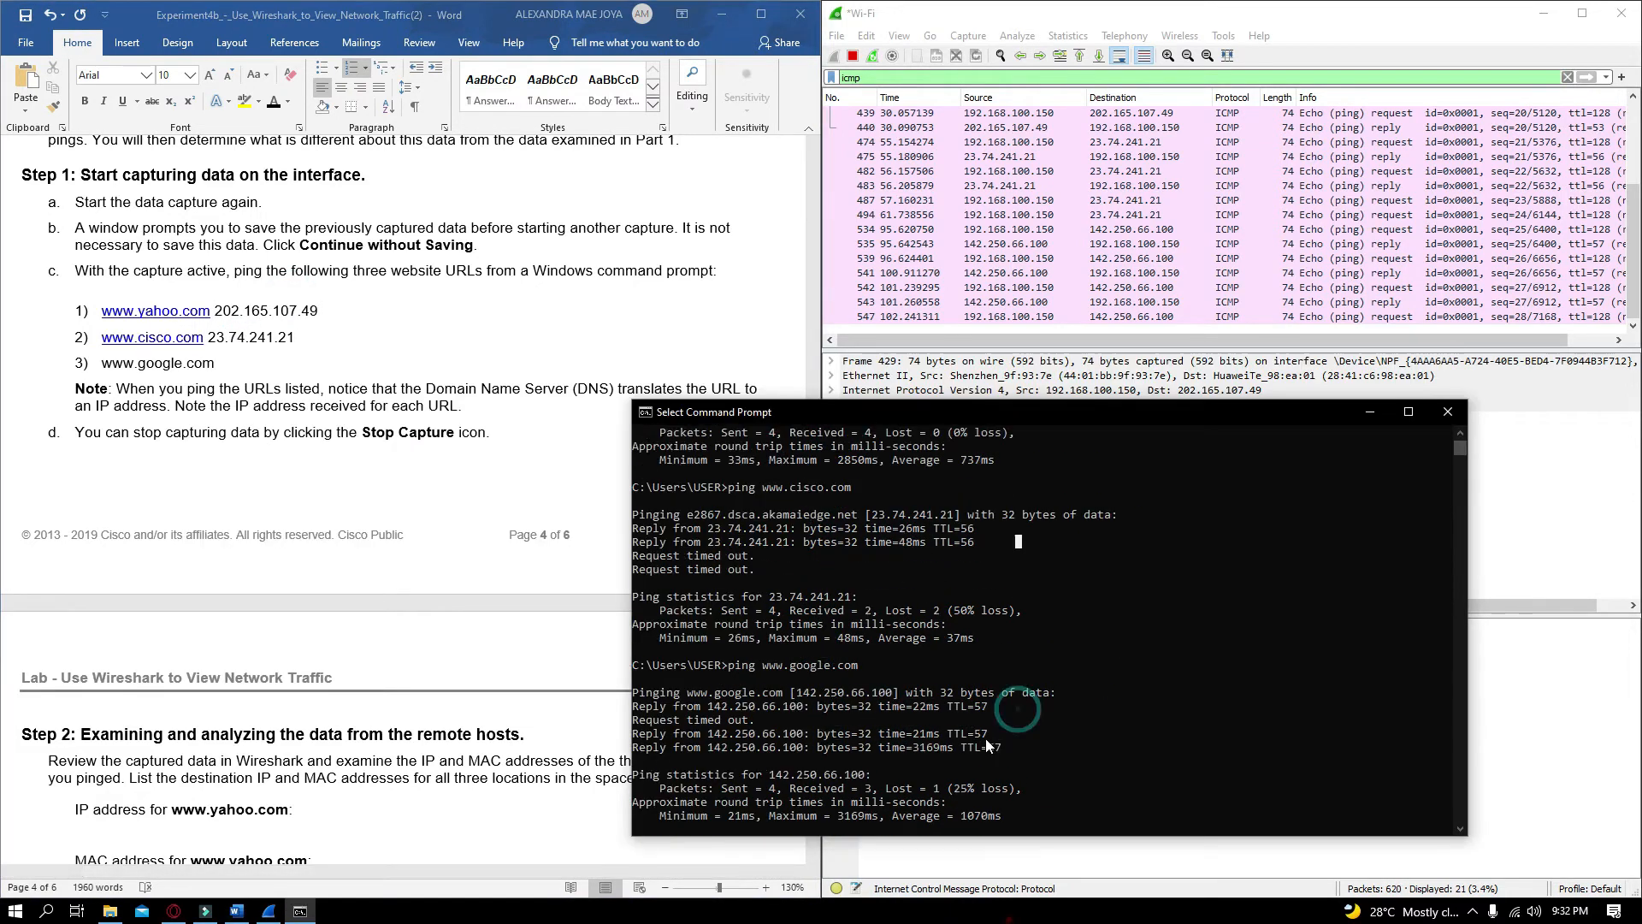
drag(798, 692, 901, 698)
click(889, 694)
key(ctrl+c)
key(ctrl+c)
click(257, 363)
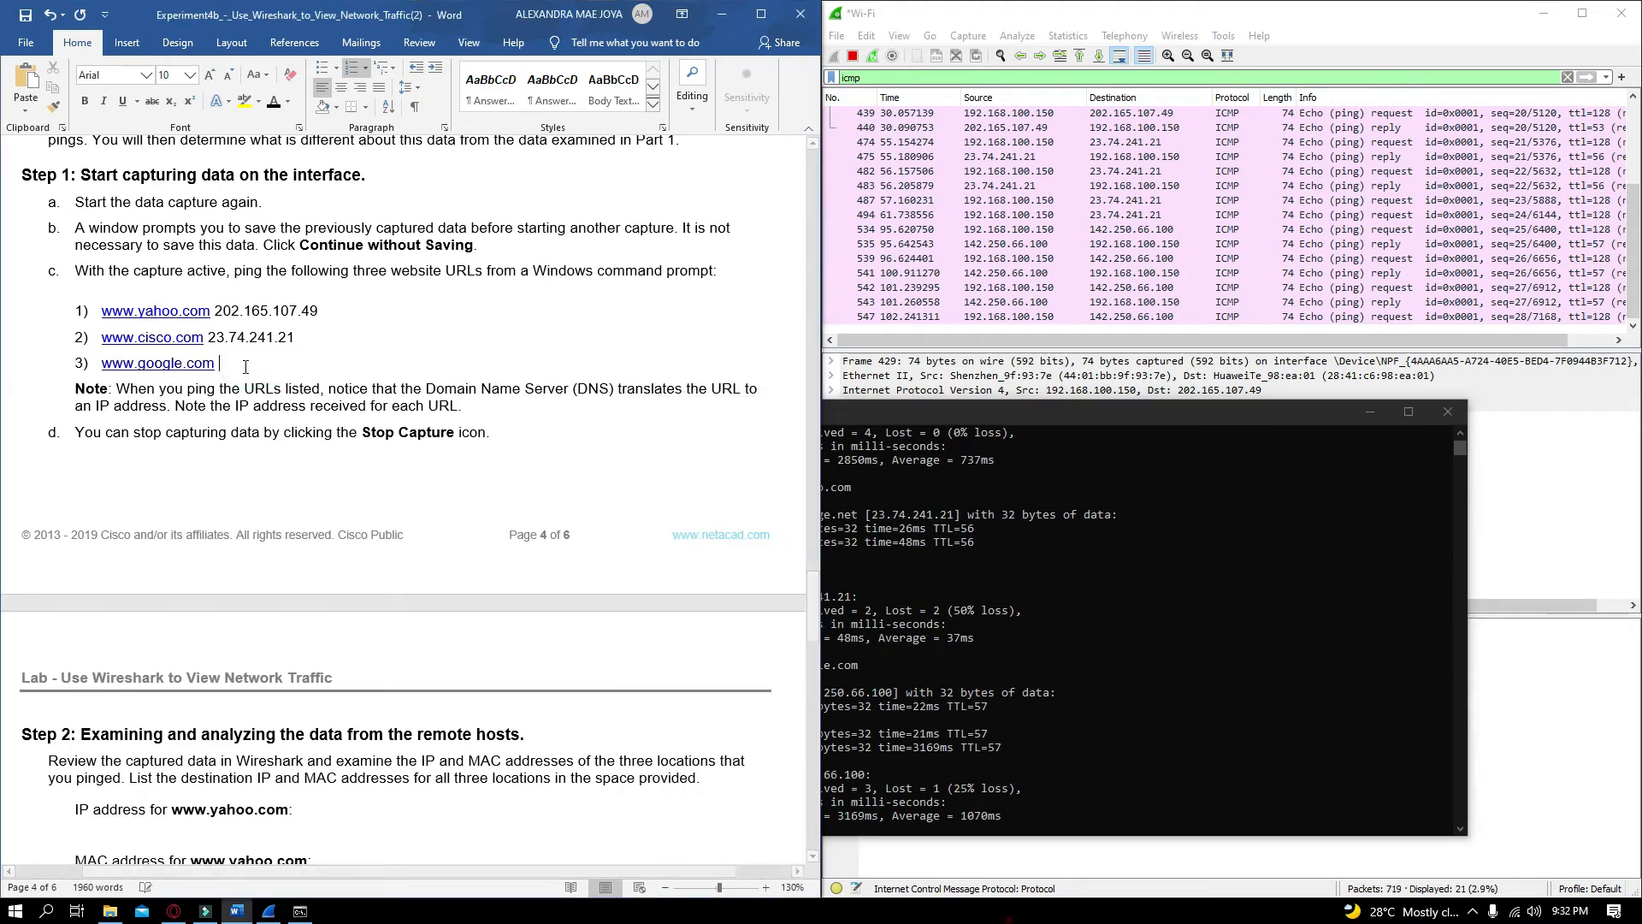
key(ctrl+v)
Stop the running Wireshark capture
scroll(469, 605, down, 1)
scroll(468, 605, down, 2)
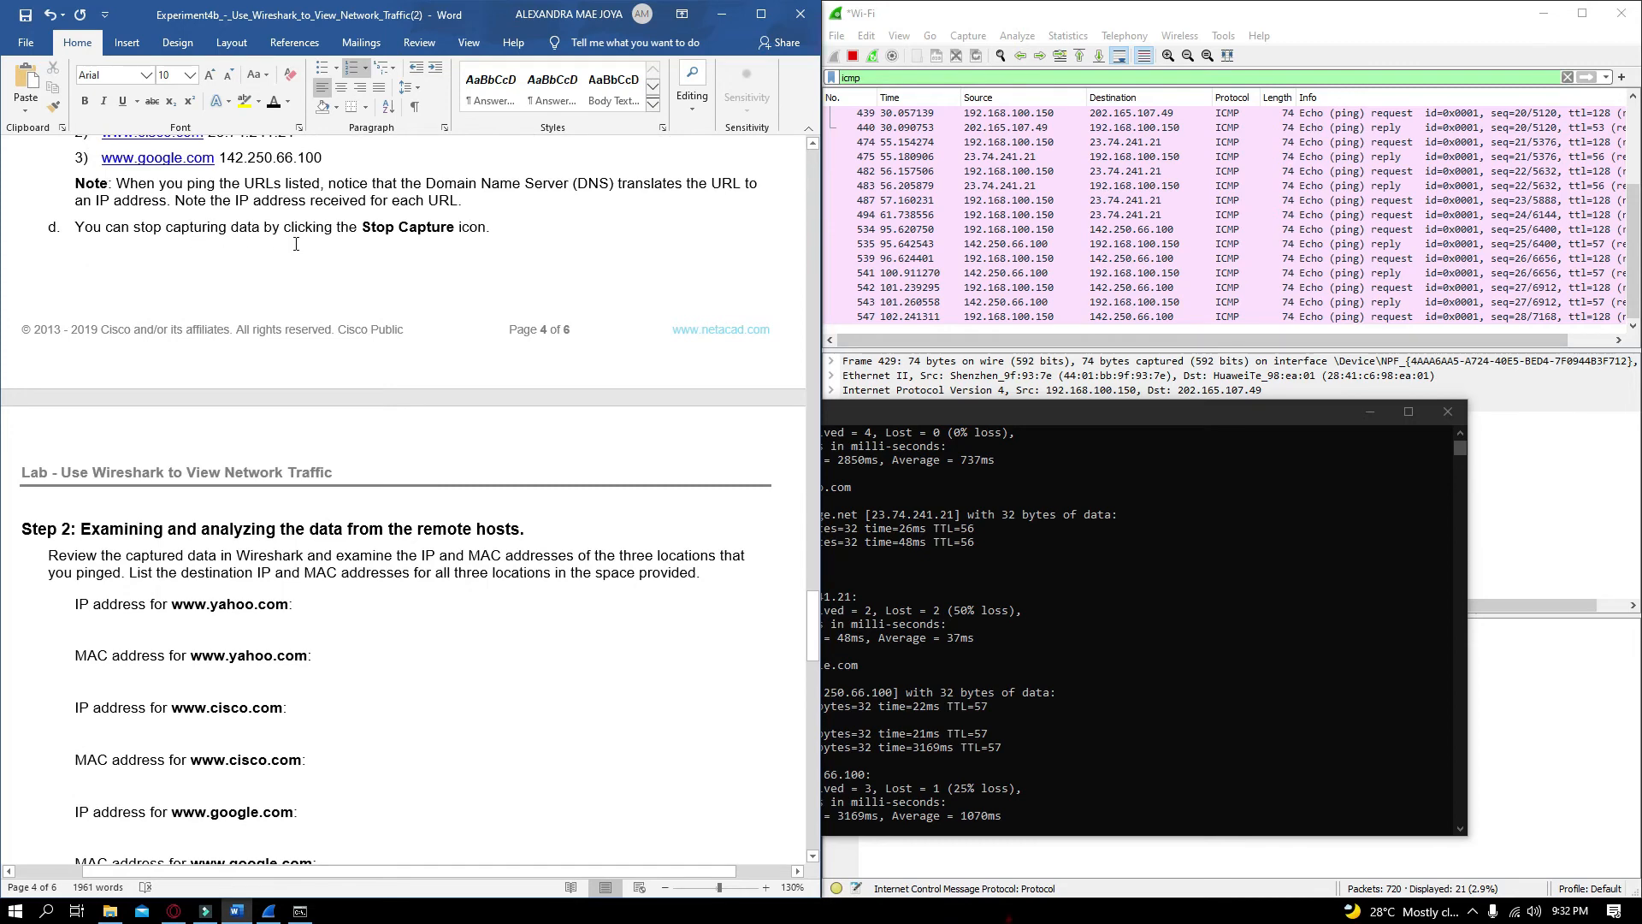
click(961, 24)
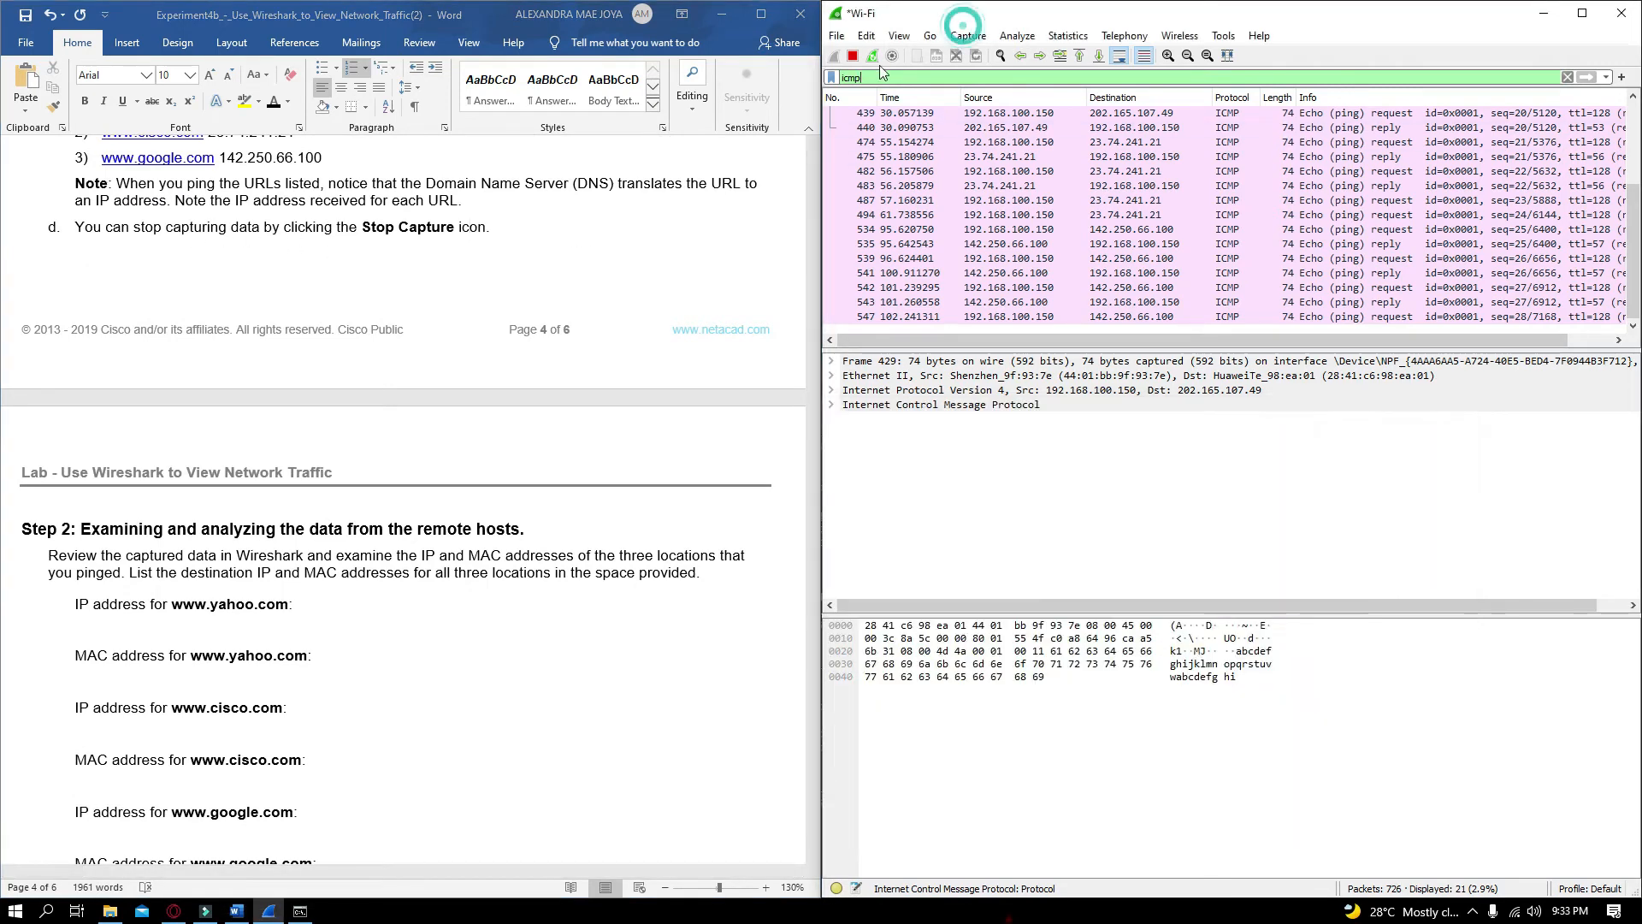
click(852, 56)
Expand the Ethernet II details of the first Yahoo ping request and select its source address
scroll(103, 319, down, 3)
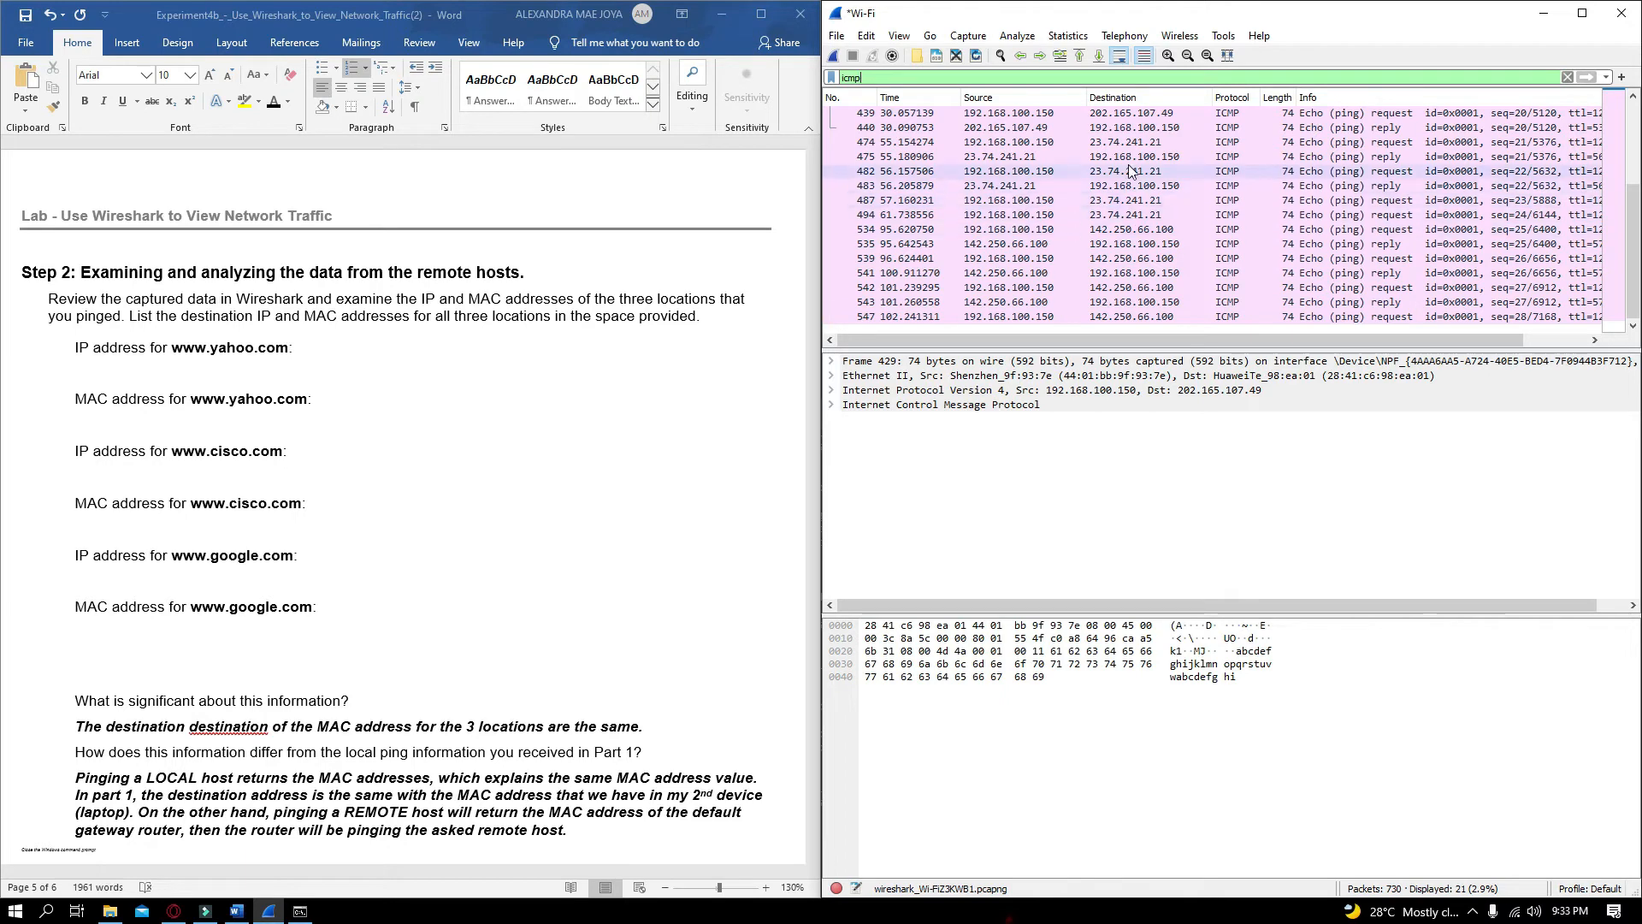
scroll(1028, 279, up, 2)
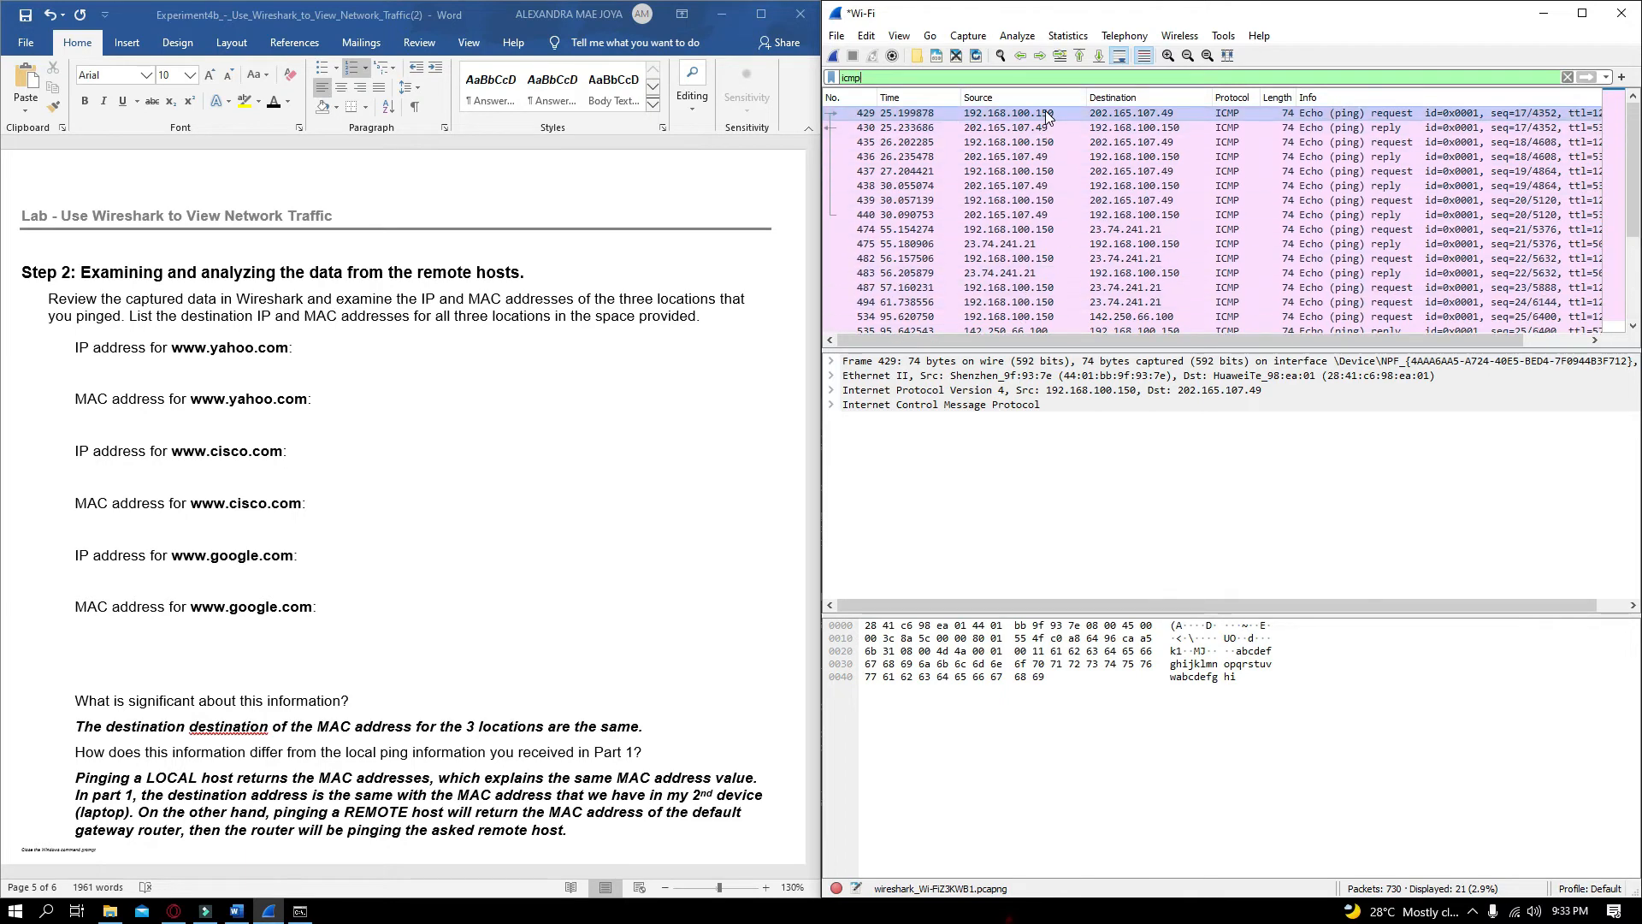
key(alt+Tab)
scroll(432, 459, up, 5)
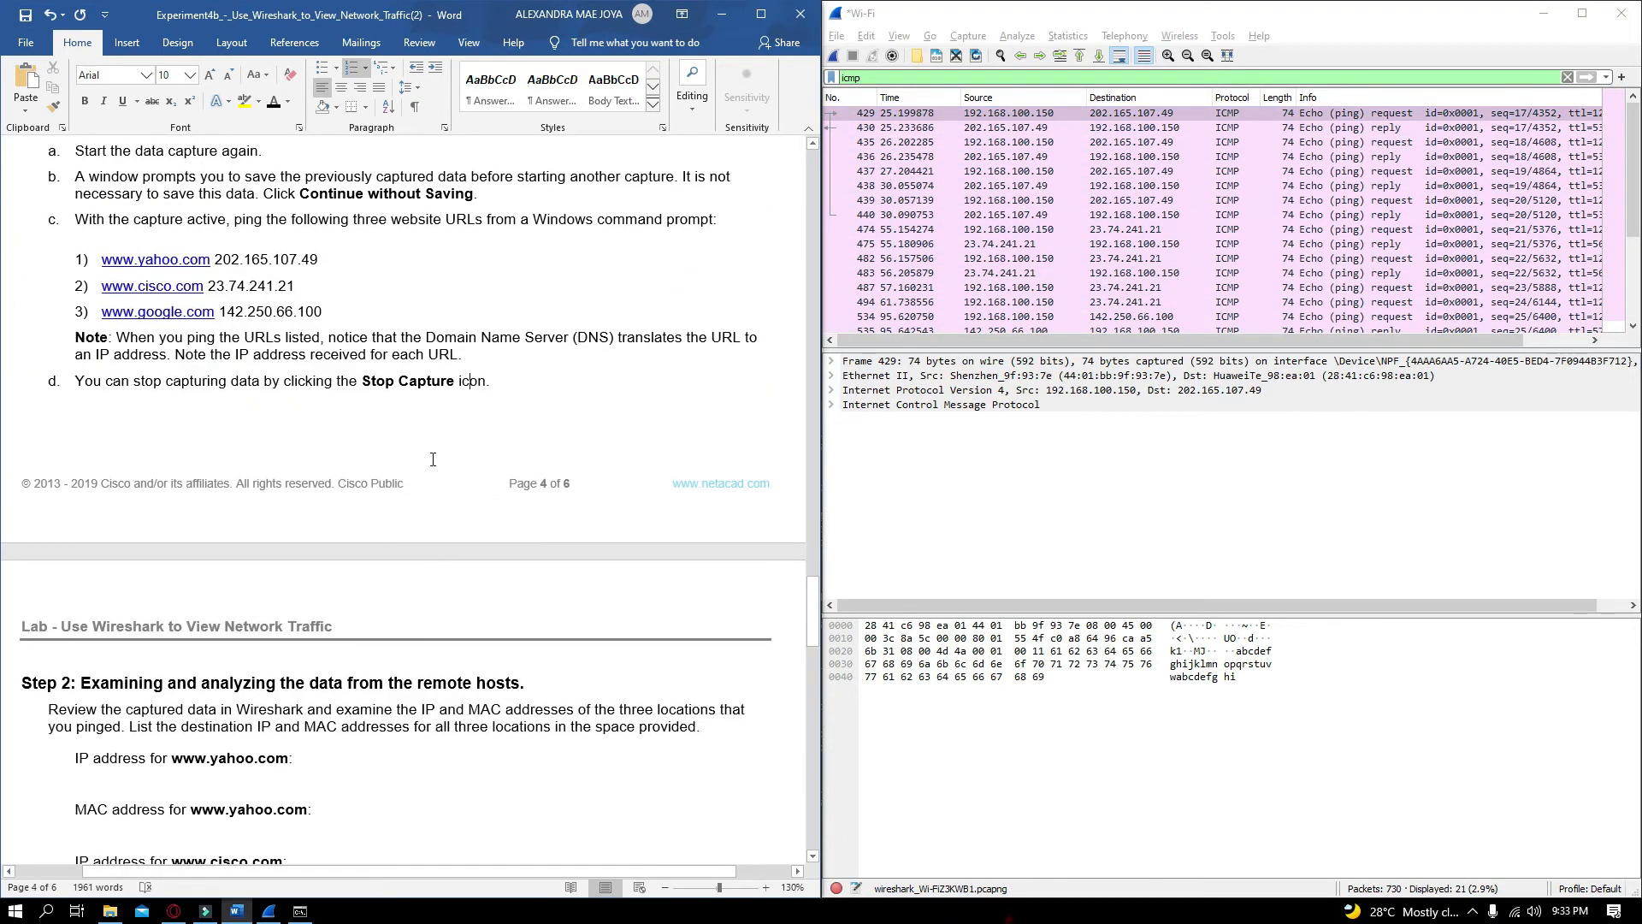
key(alt+Tab)
click(830, 376)
click(940, 405)
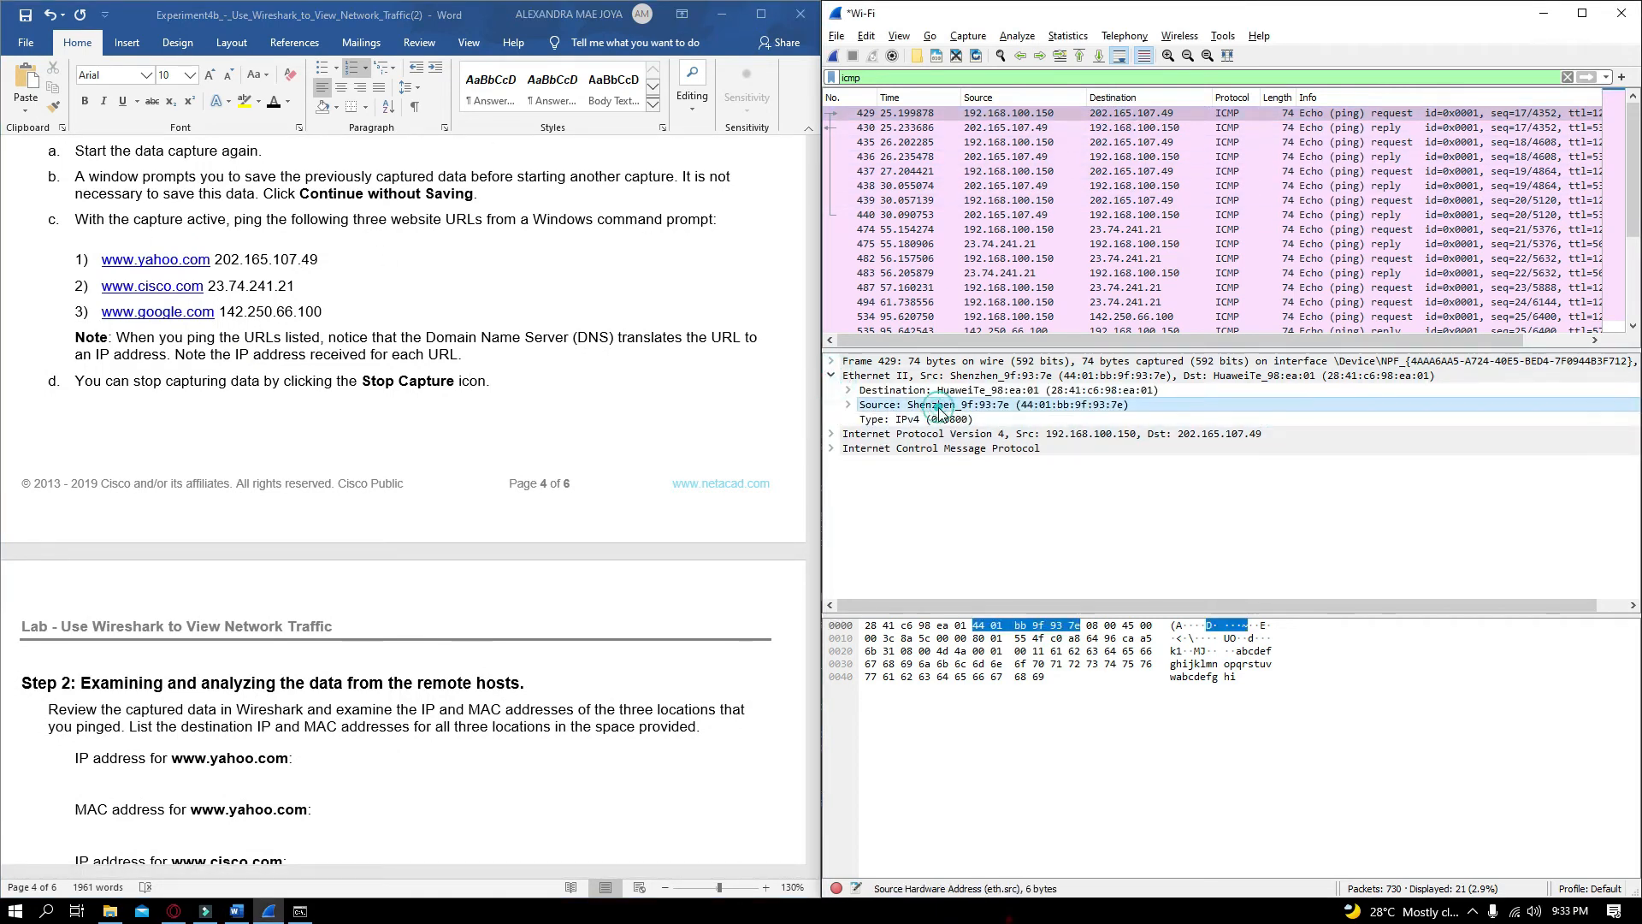
scroll(386, 643, down, 2)
scroll(387, 643, down, 1)
click(328, 542)
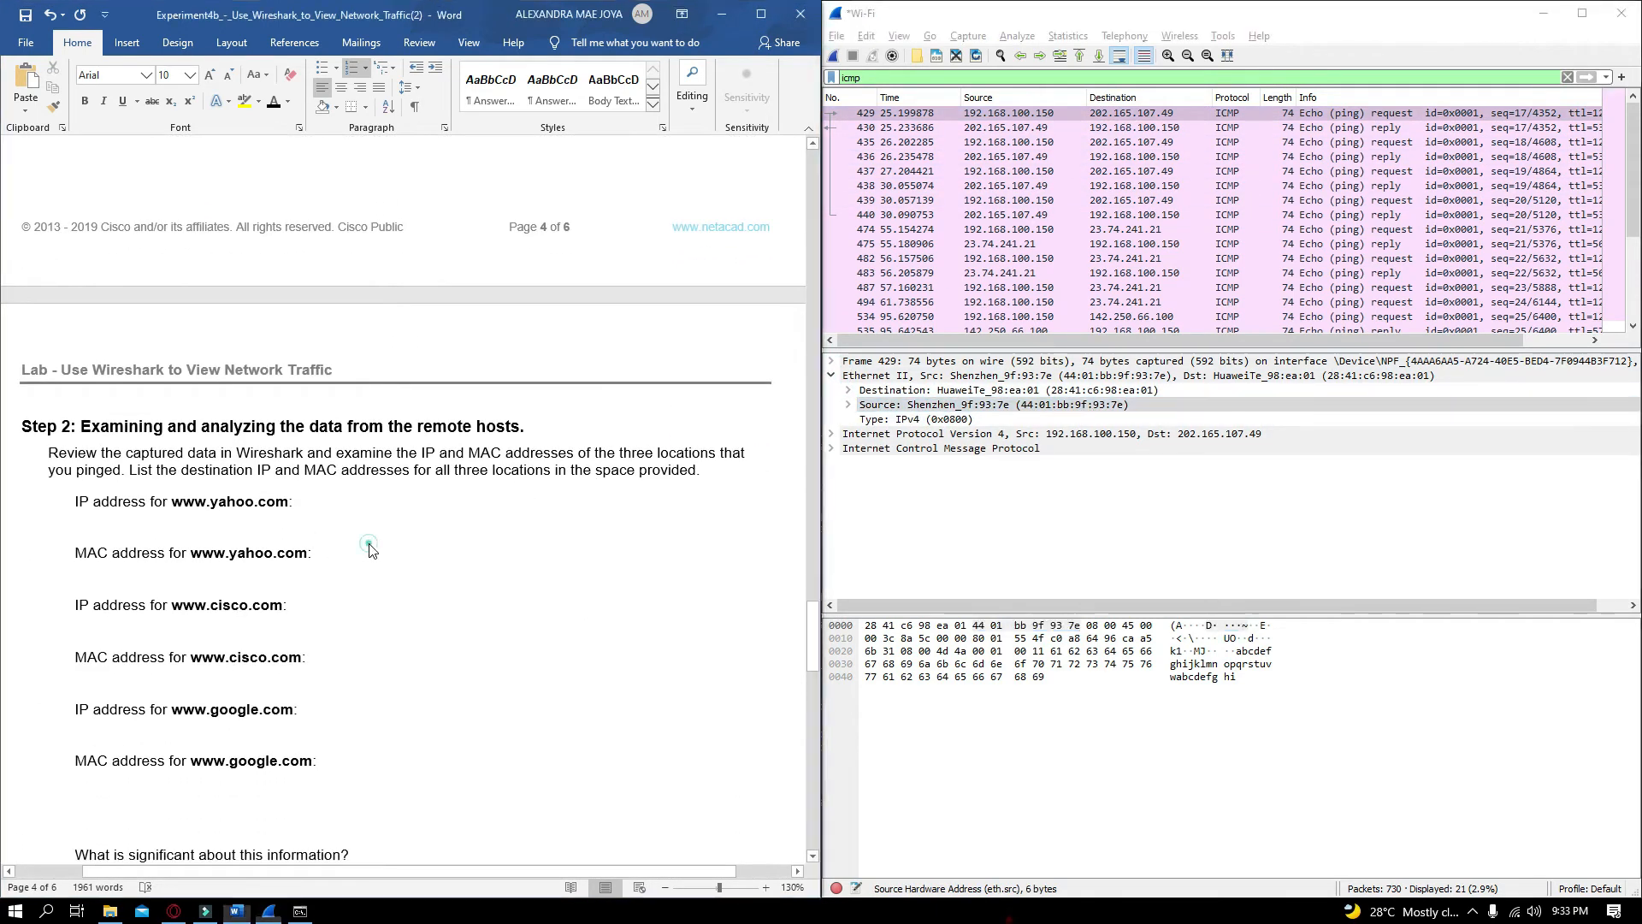
click(16, 535)
key(ctrl+v)
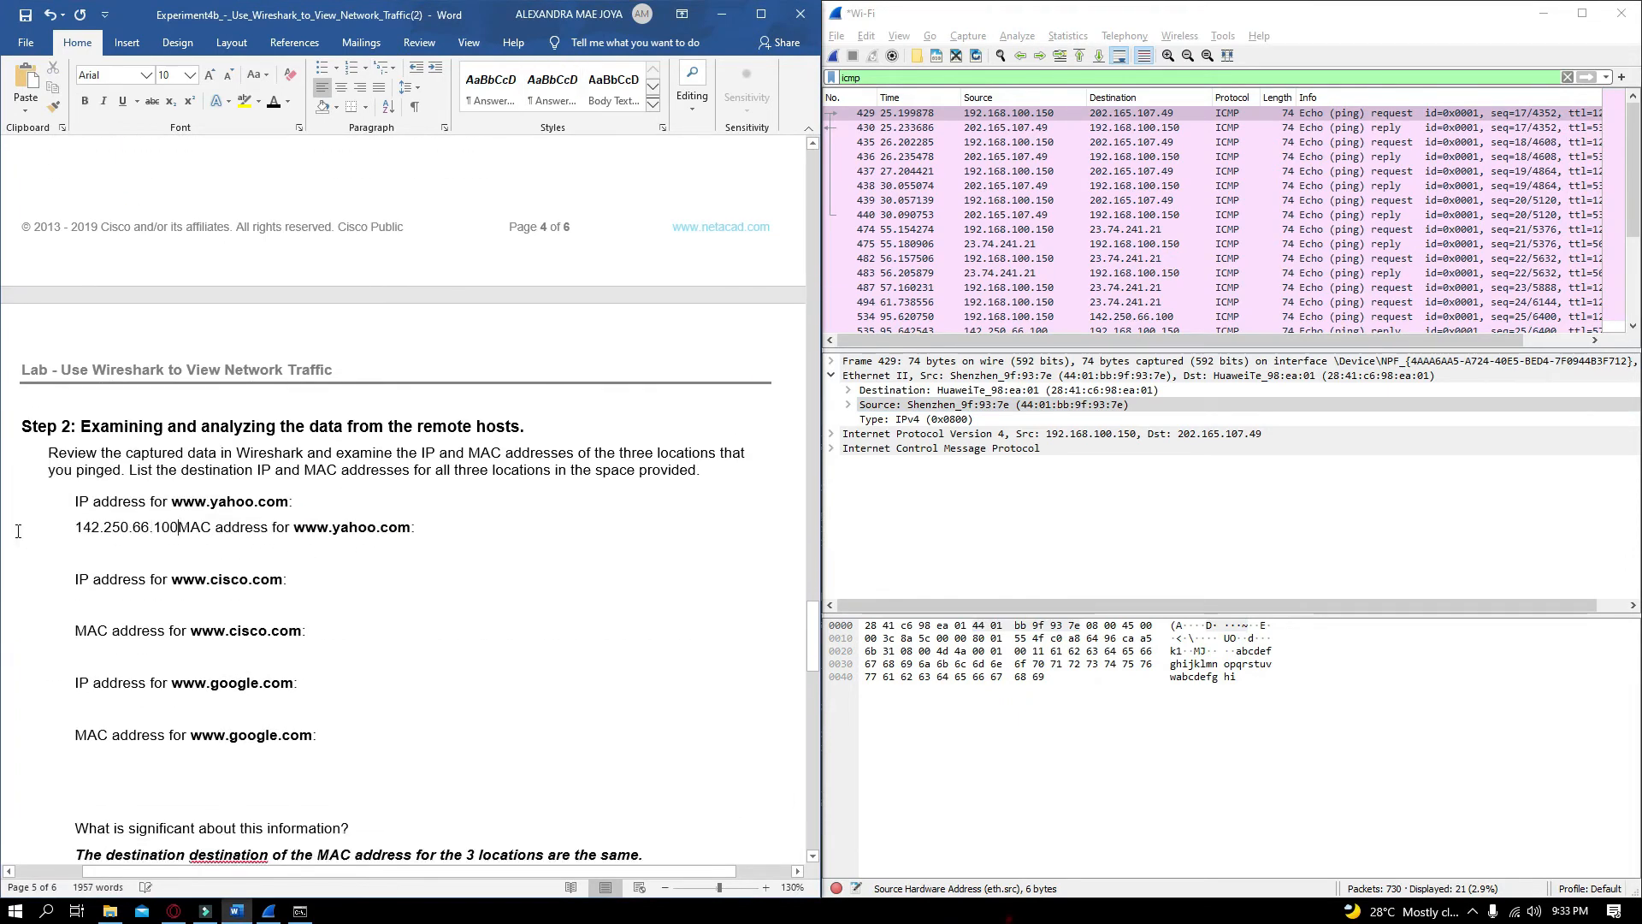
key(Return)
click(75, 529)
key(BackSpace)
key(BackSpace)
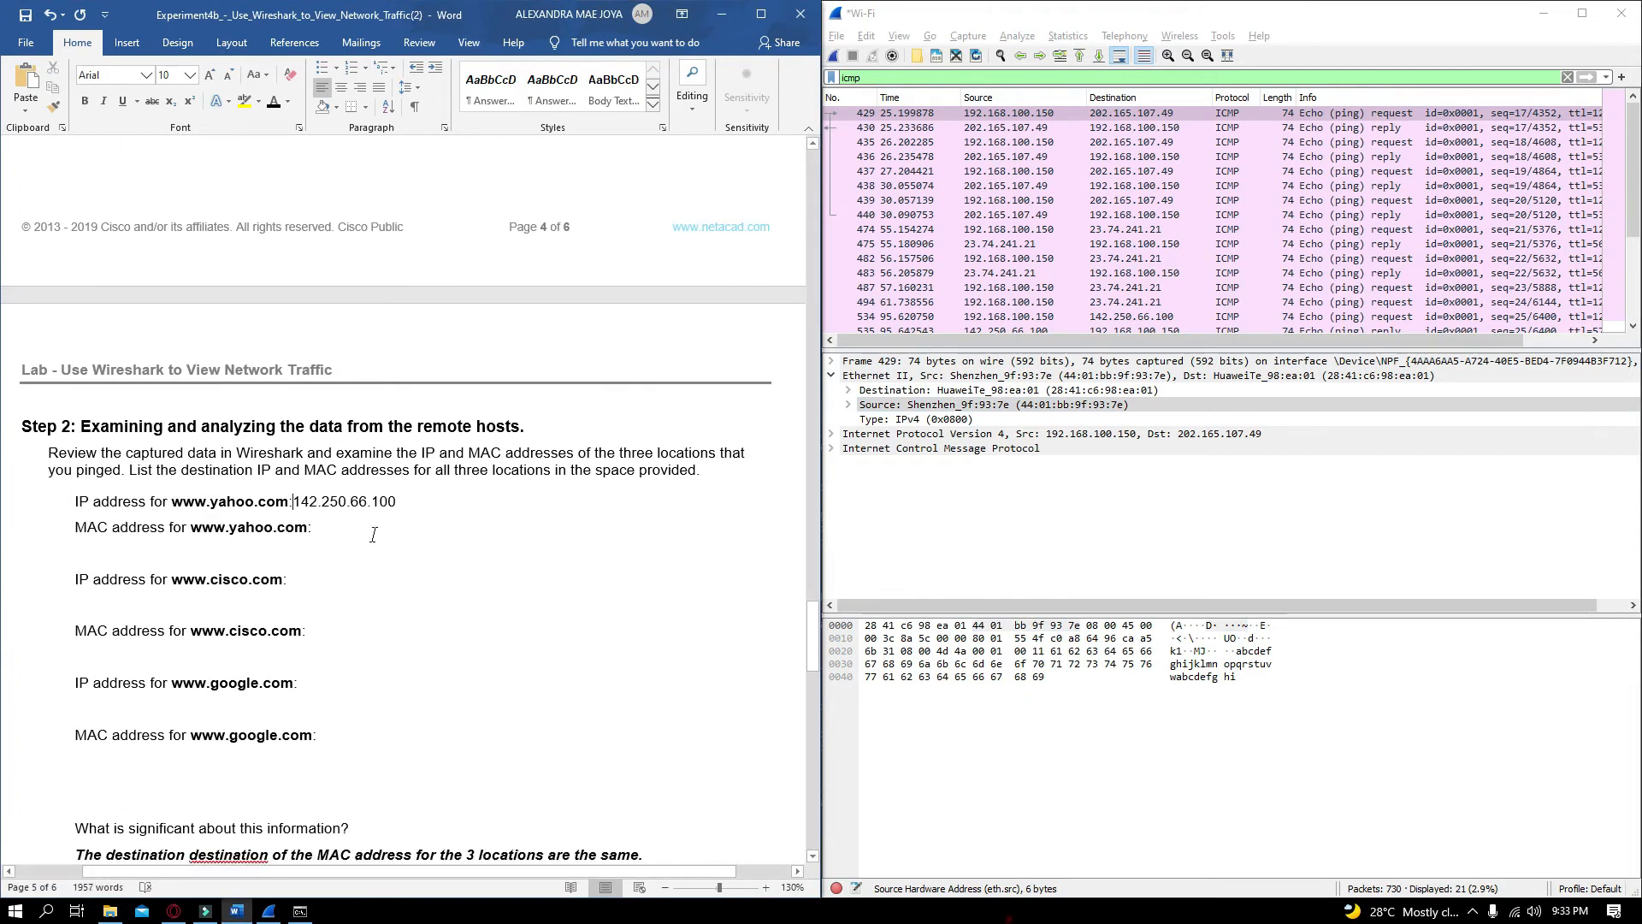
key(Tab)
click(334, 533)
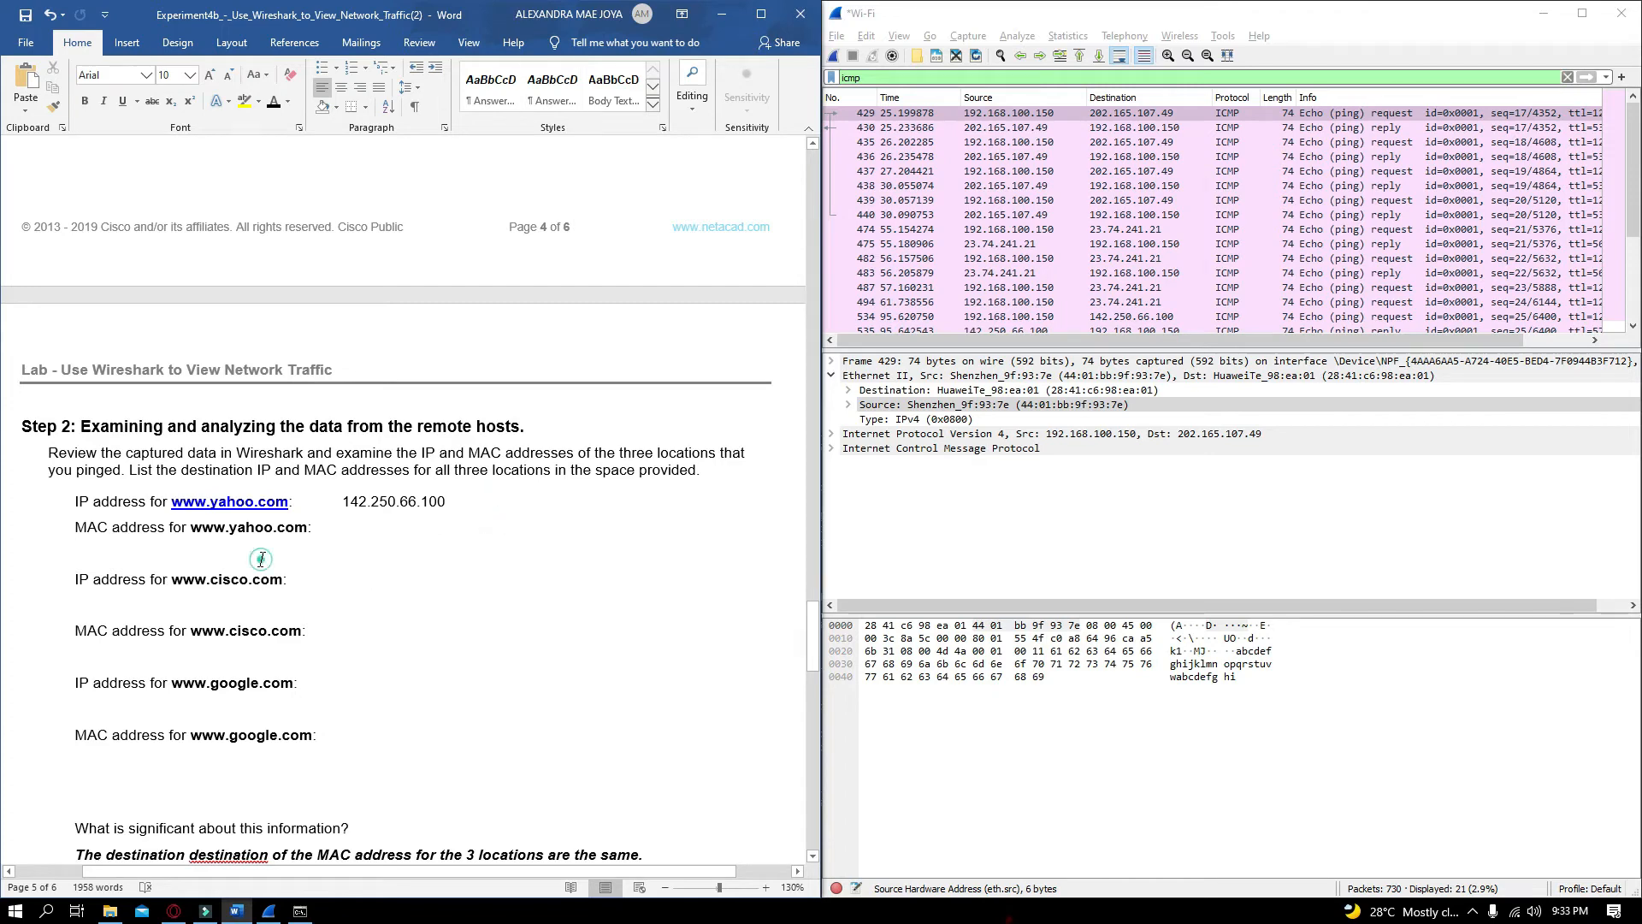
Expand the Source field in the frame's Ethernet II details
click(1041, 407)
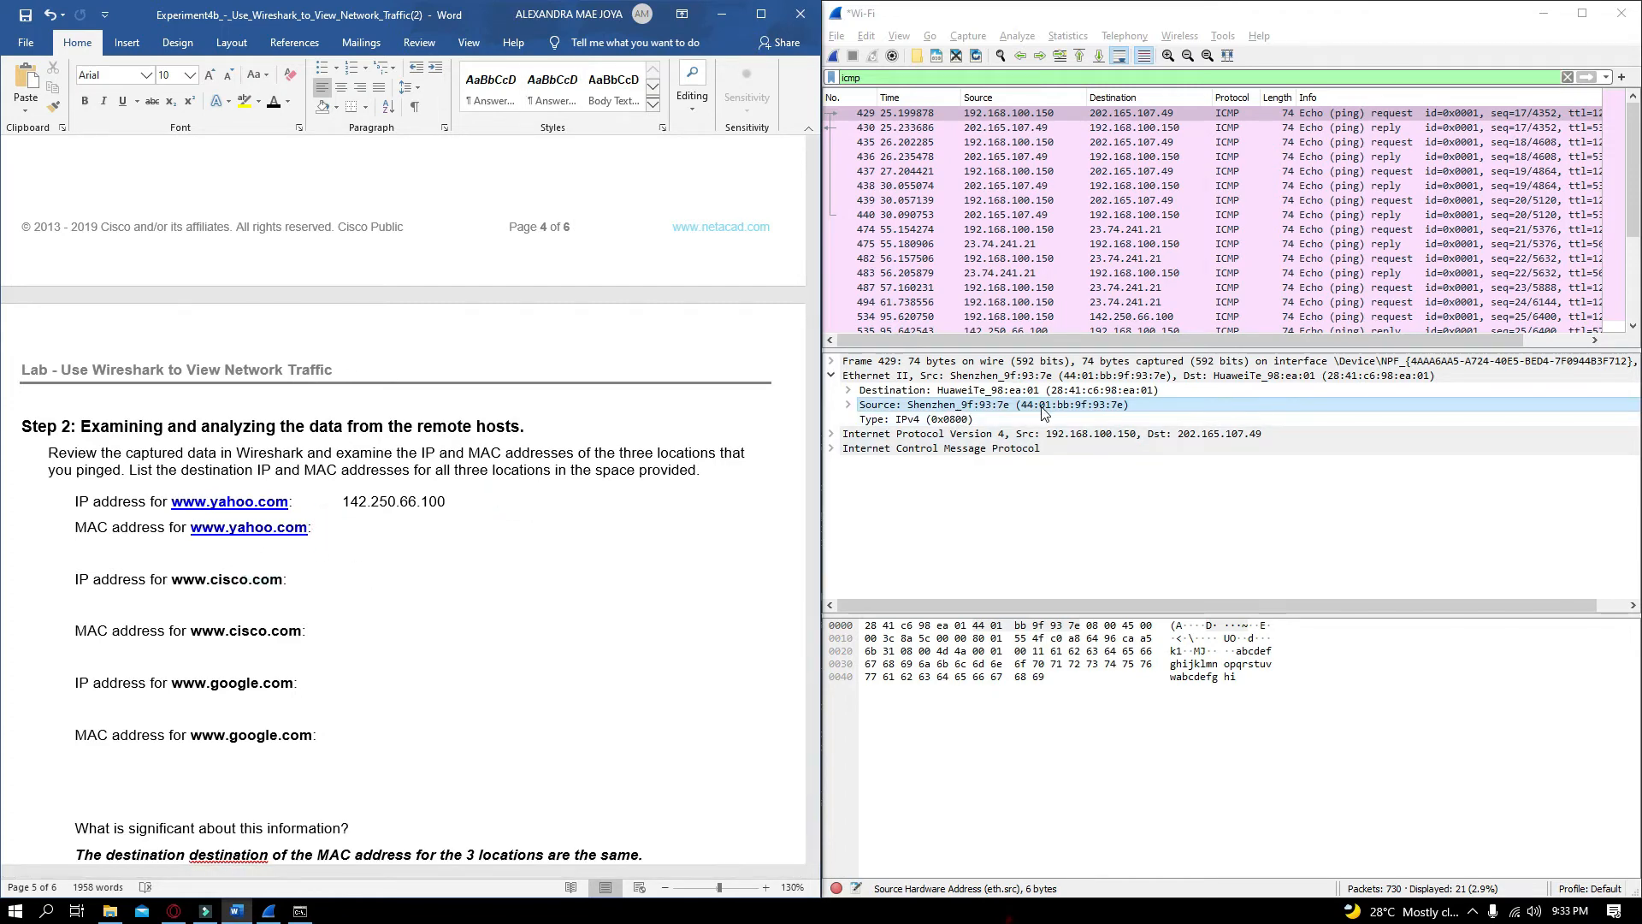
click(1035, 409)
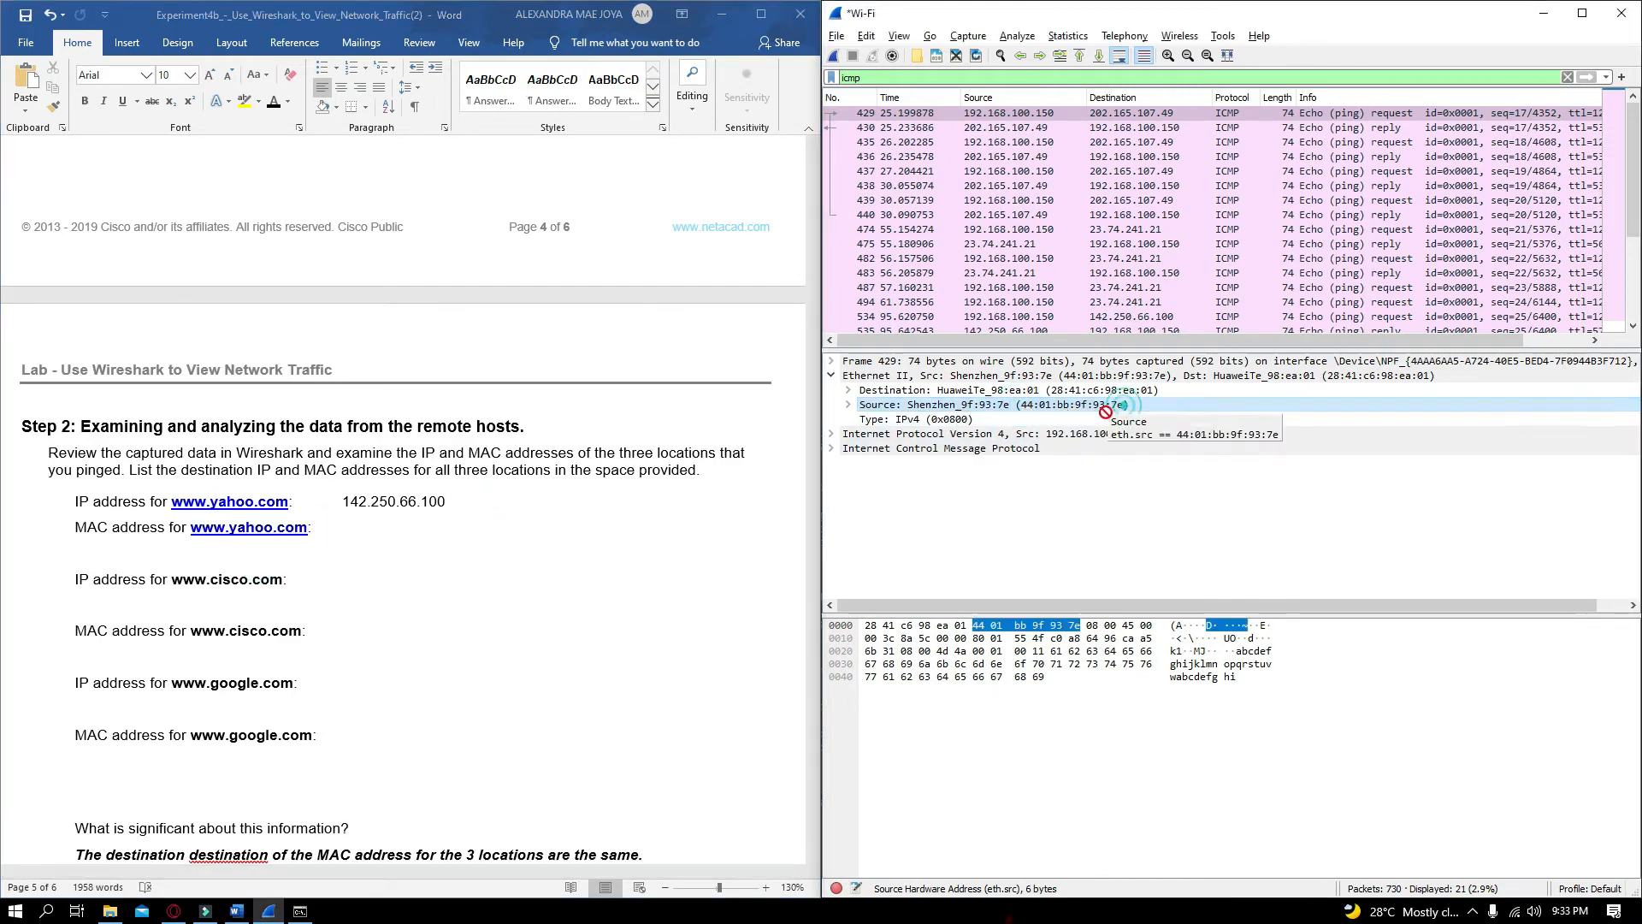
click(1076, 631)
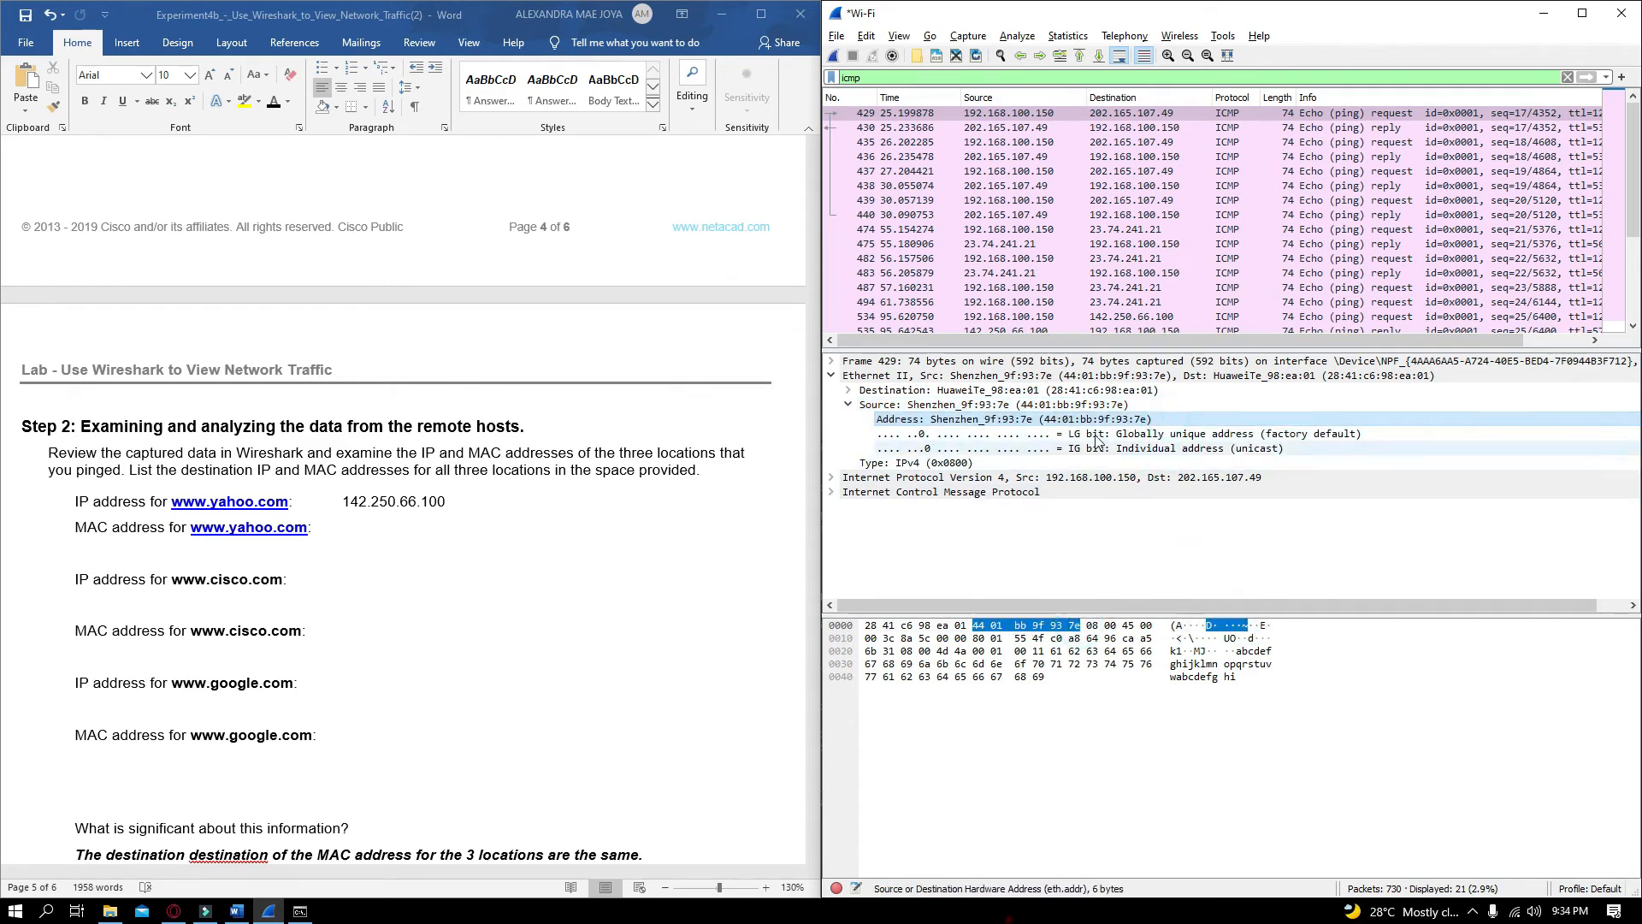
drag(1041, 420, 1108, 453)
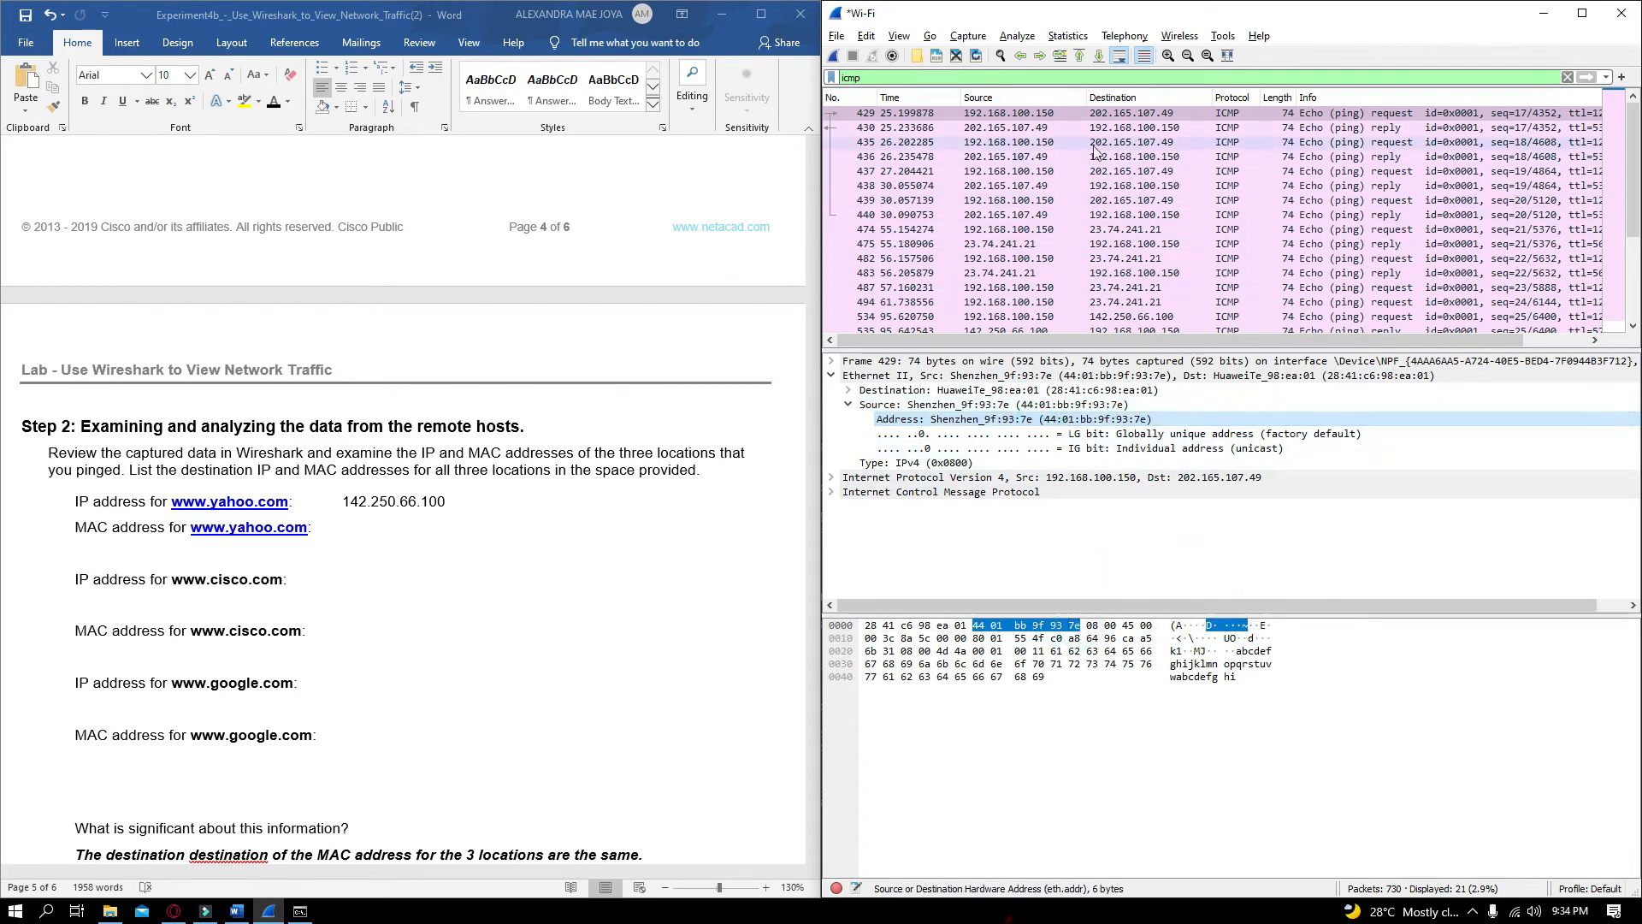
drag(1150, 420, 1076, 420)
right_click(1076, 420)
mouse_move(1137, 642)
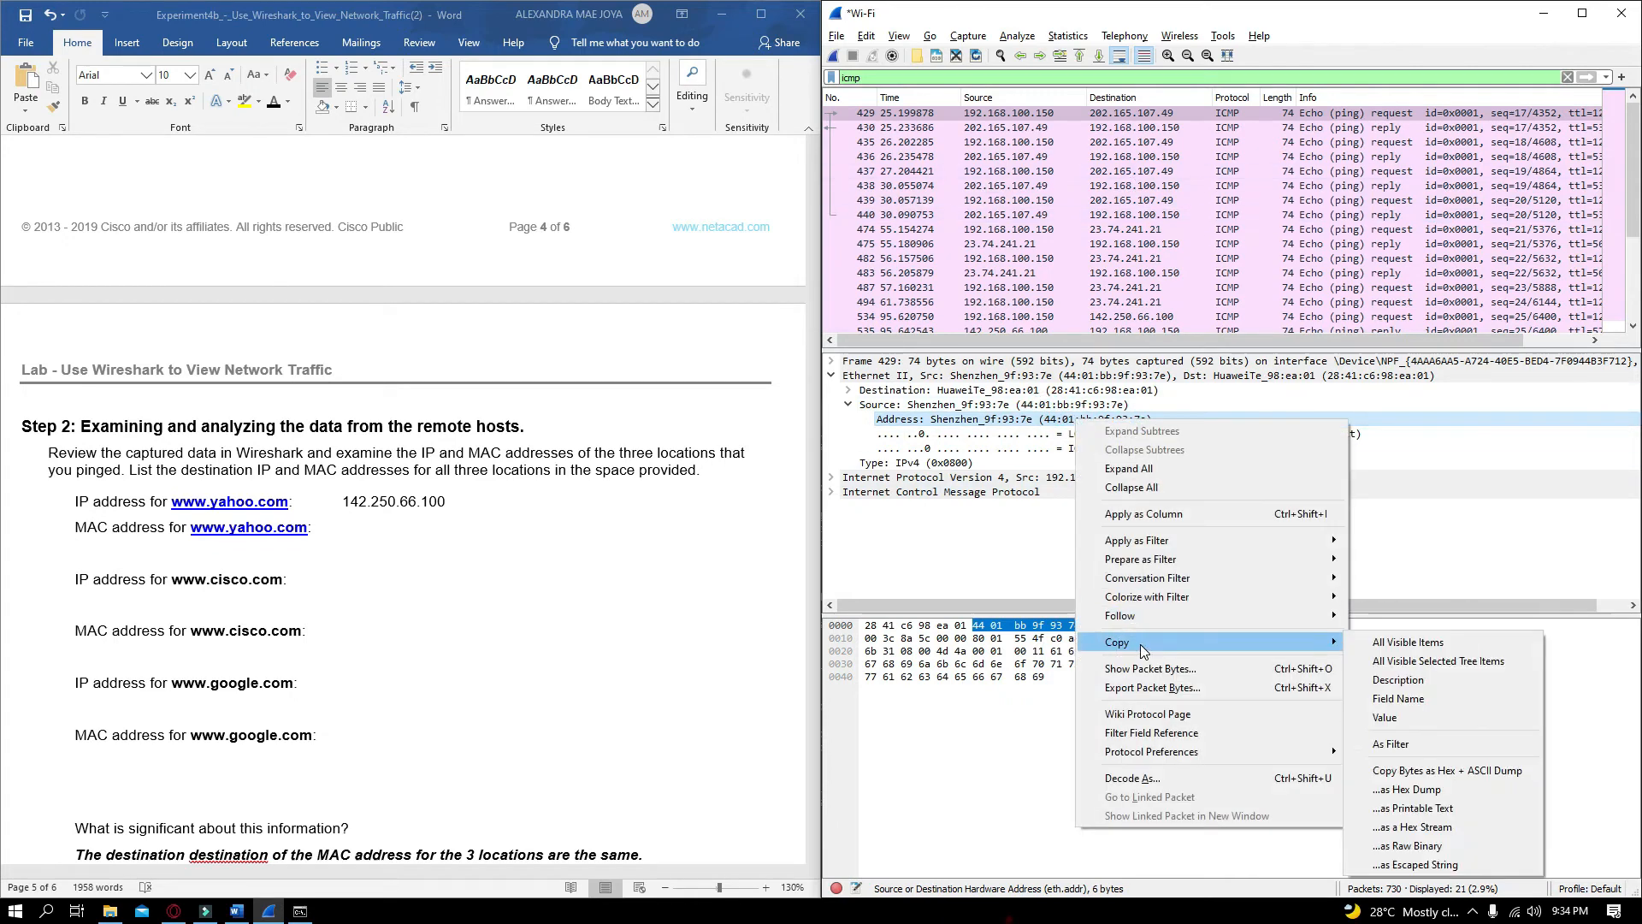
click(1474, 791)
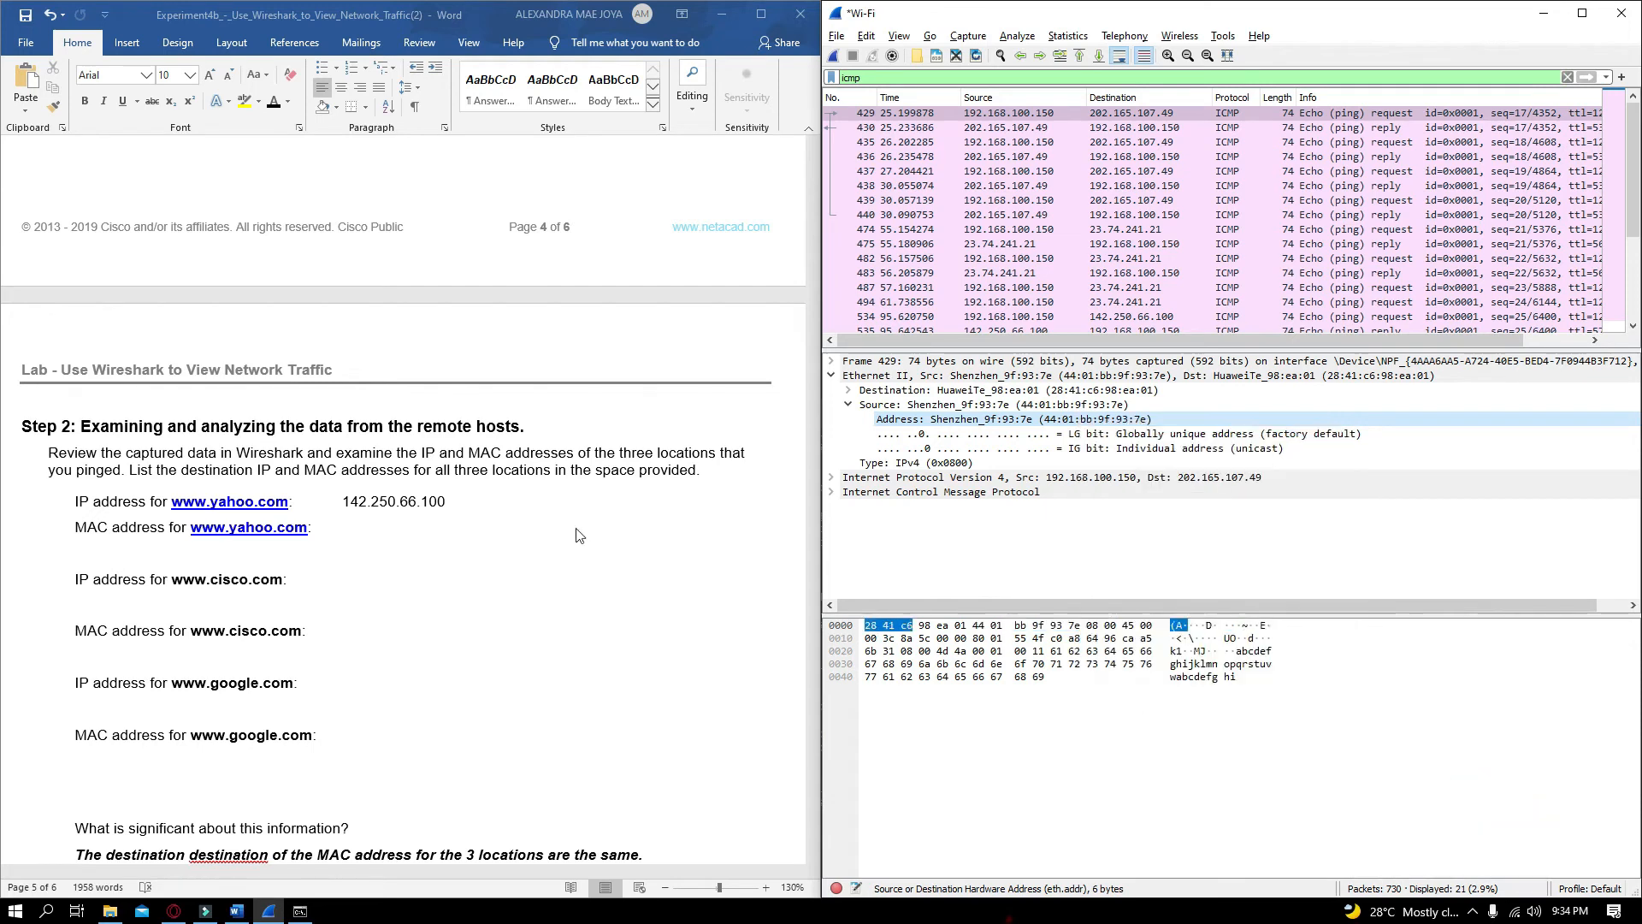
click(448, 539)
key(ctrl+v)
double_click(352, 527)
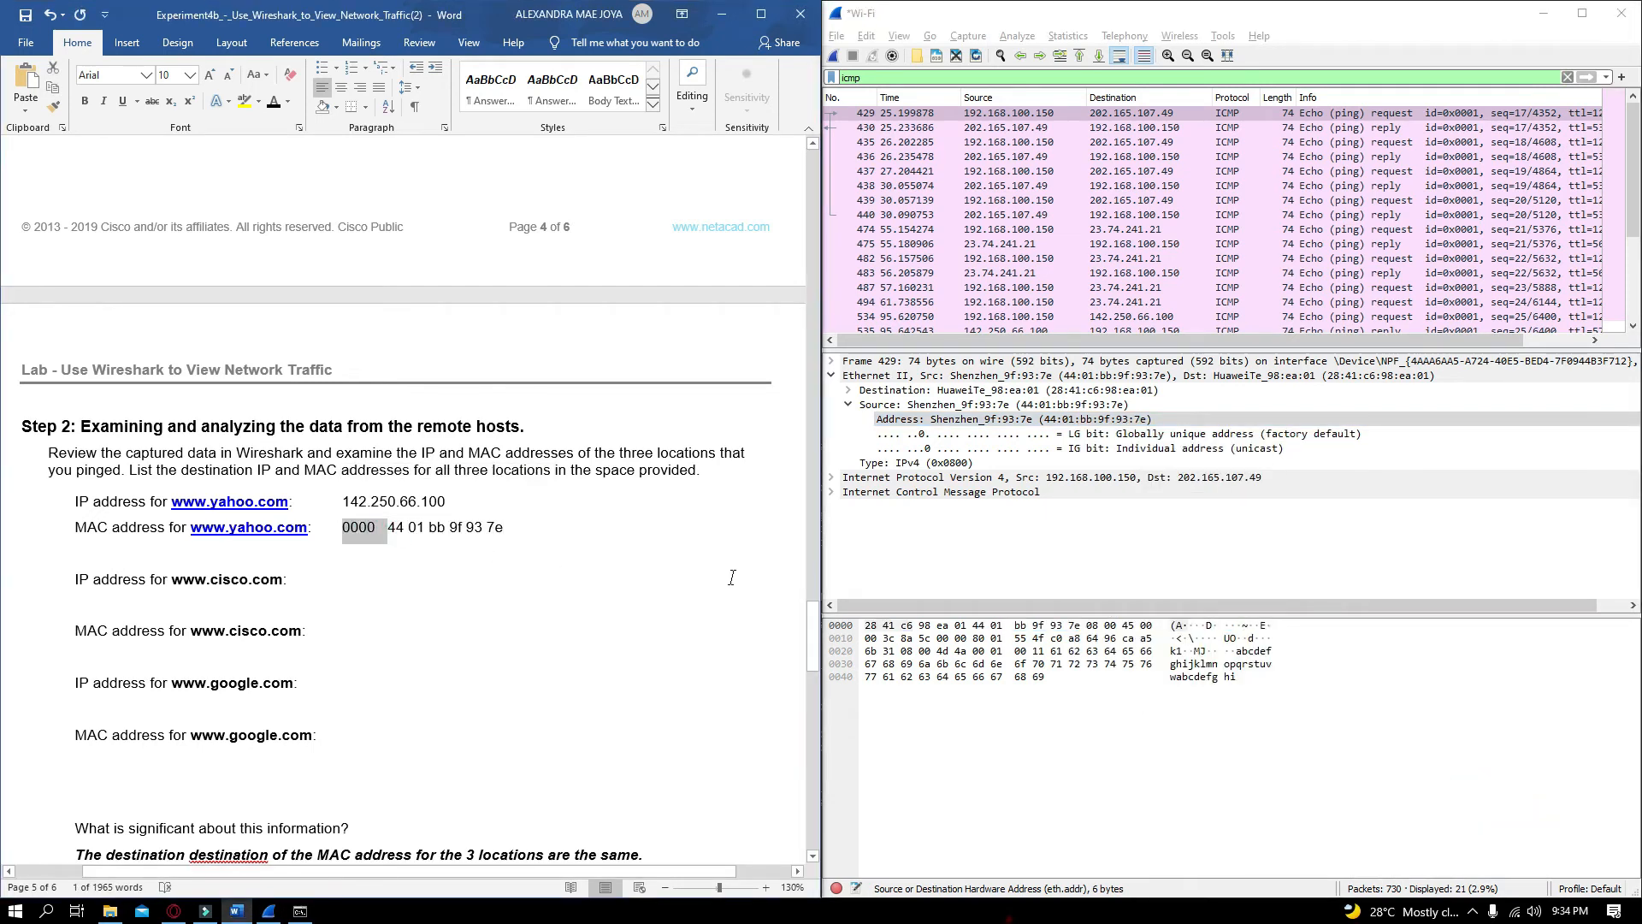
key(Delete)
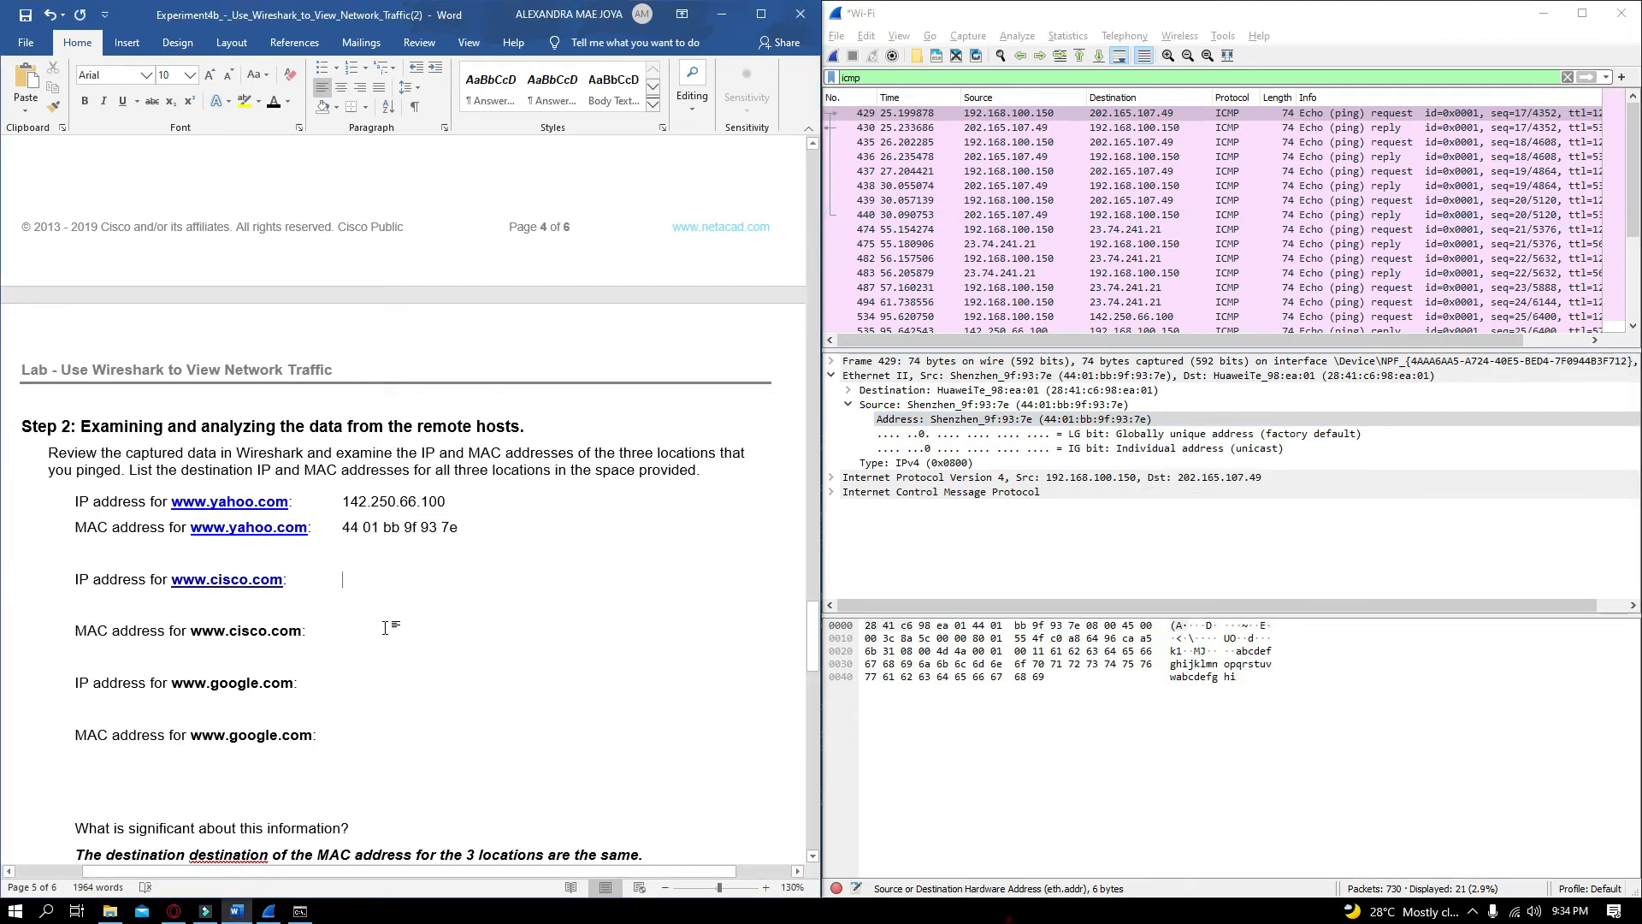
scroll(389, 590, up, 8)
drag(295, 491, 216, 502)
key(ctrl+c)
scroll(216, 502, down, 9)
click(393, 425)
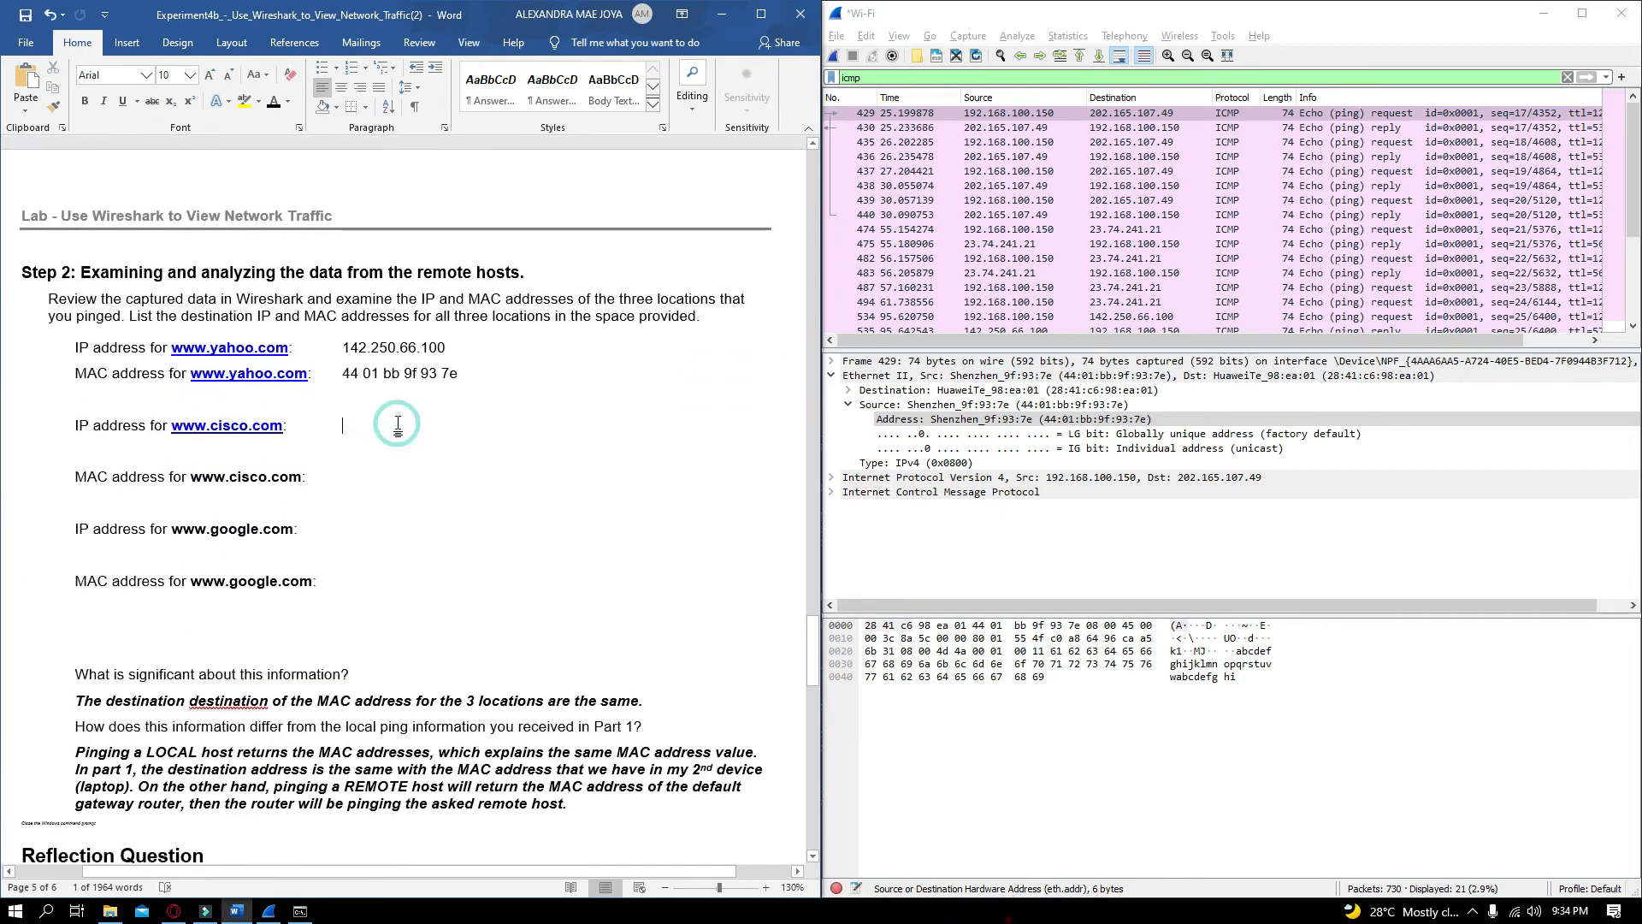
key(ctrl+v)
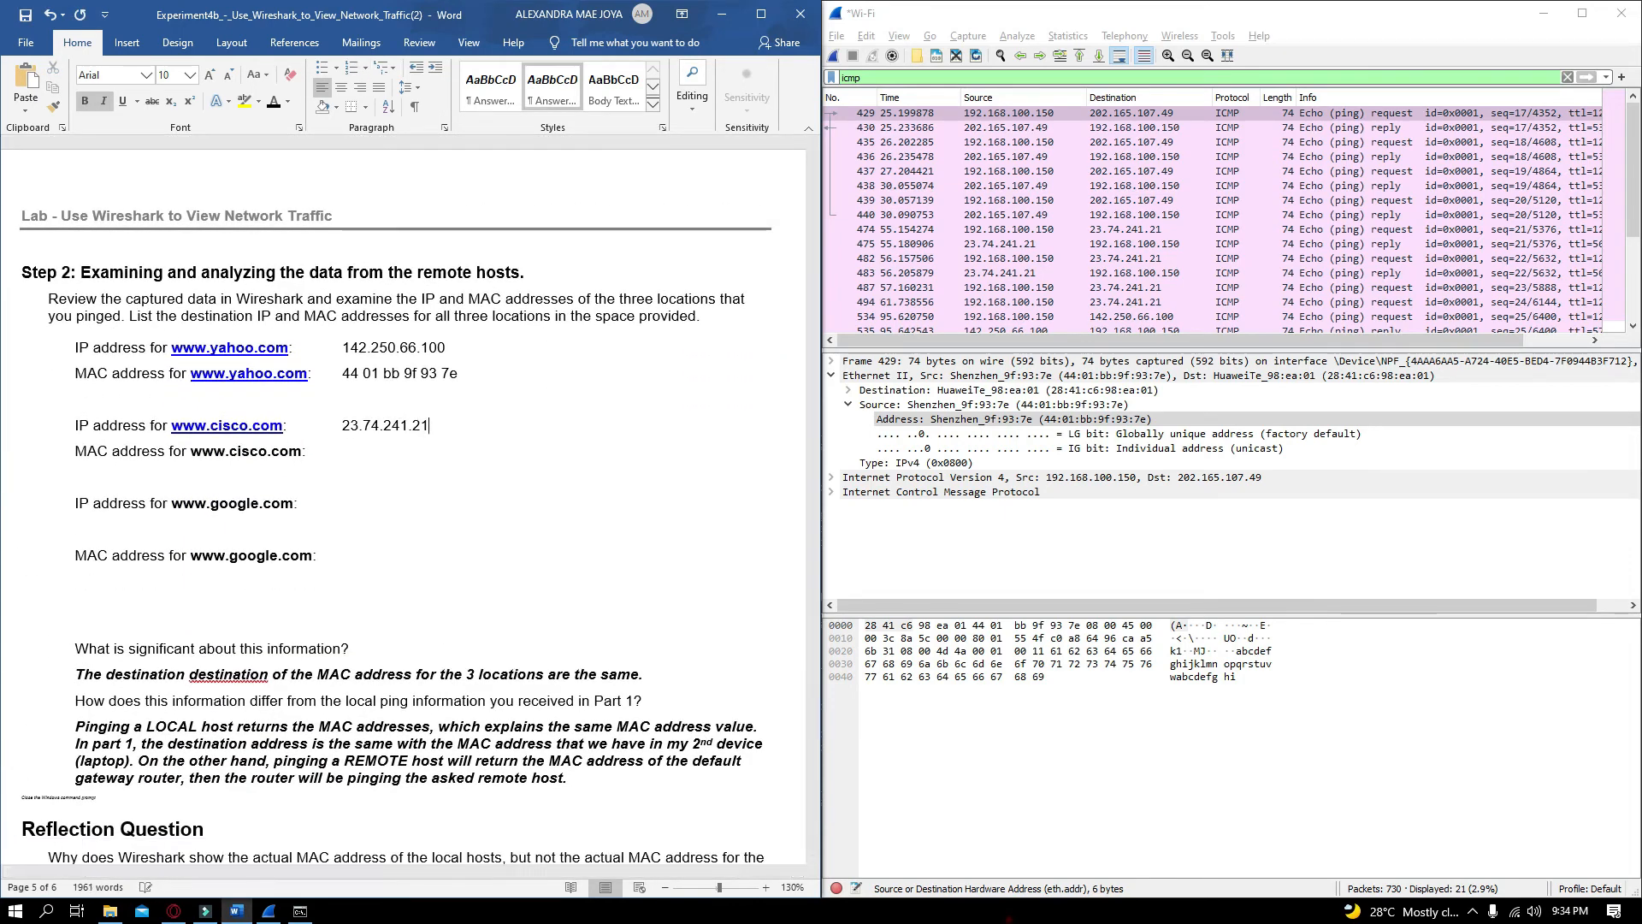
key(Delete)
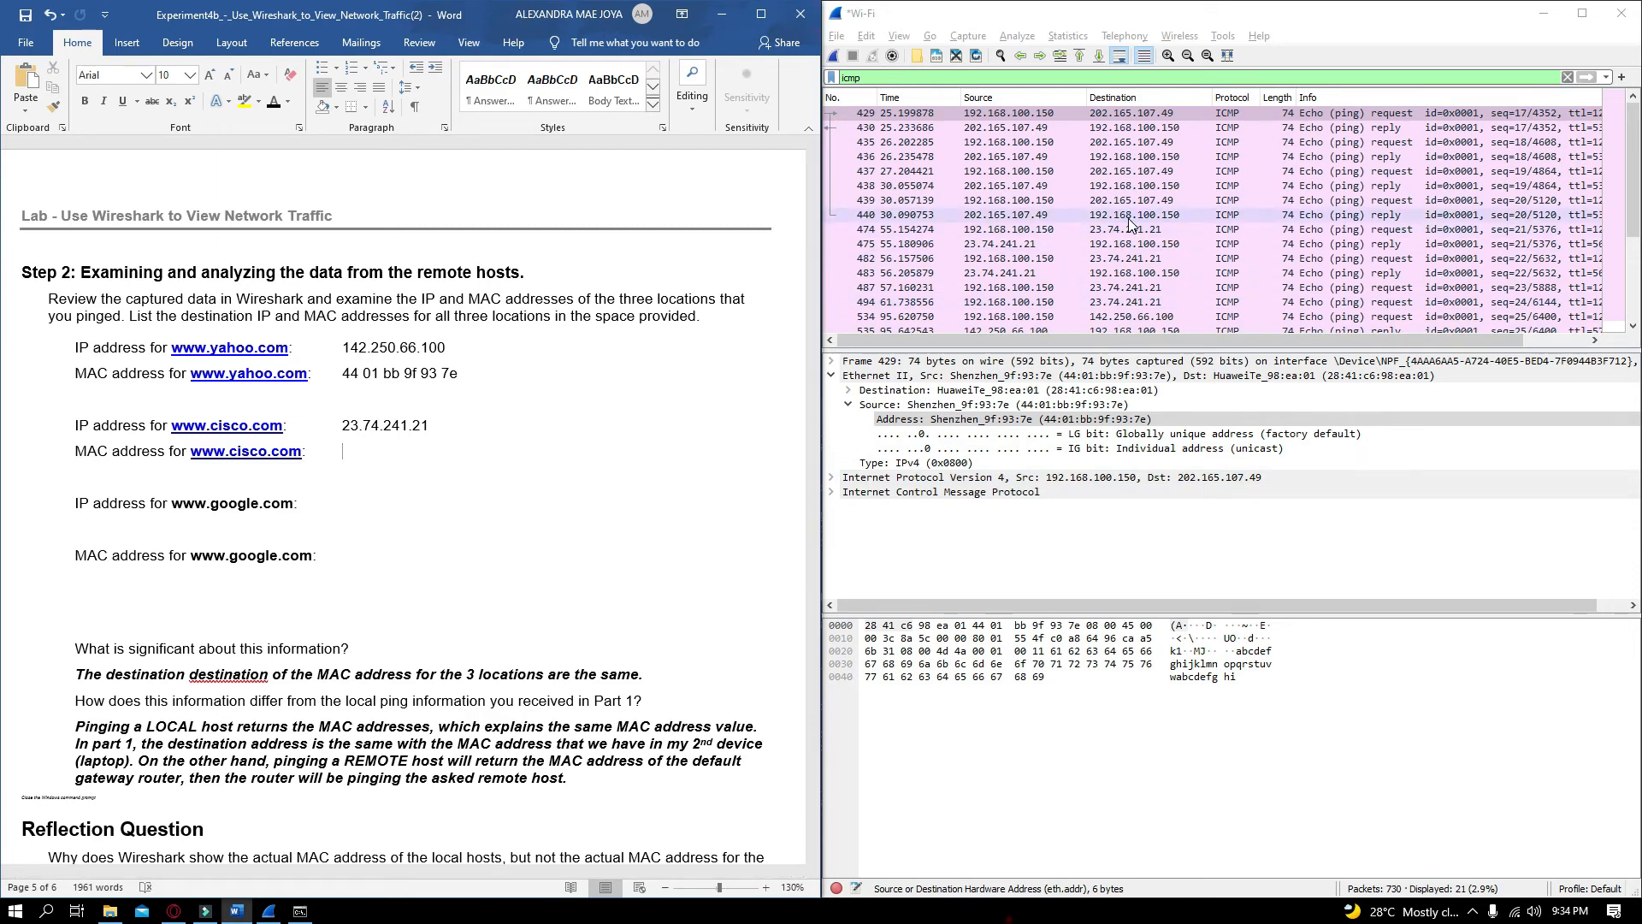
click(1137, 260)
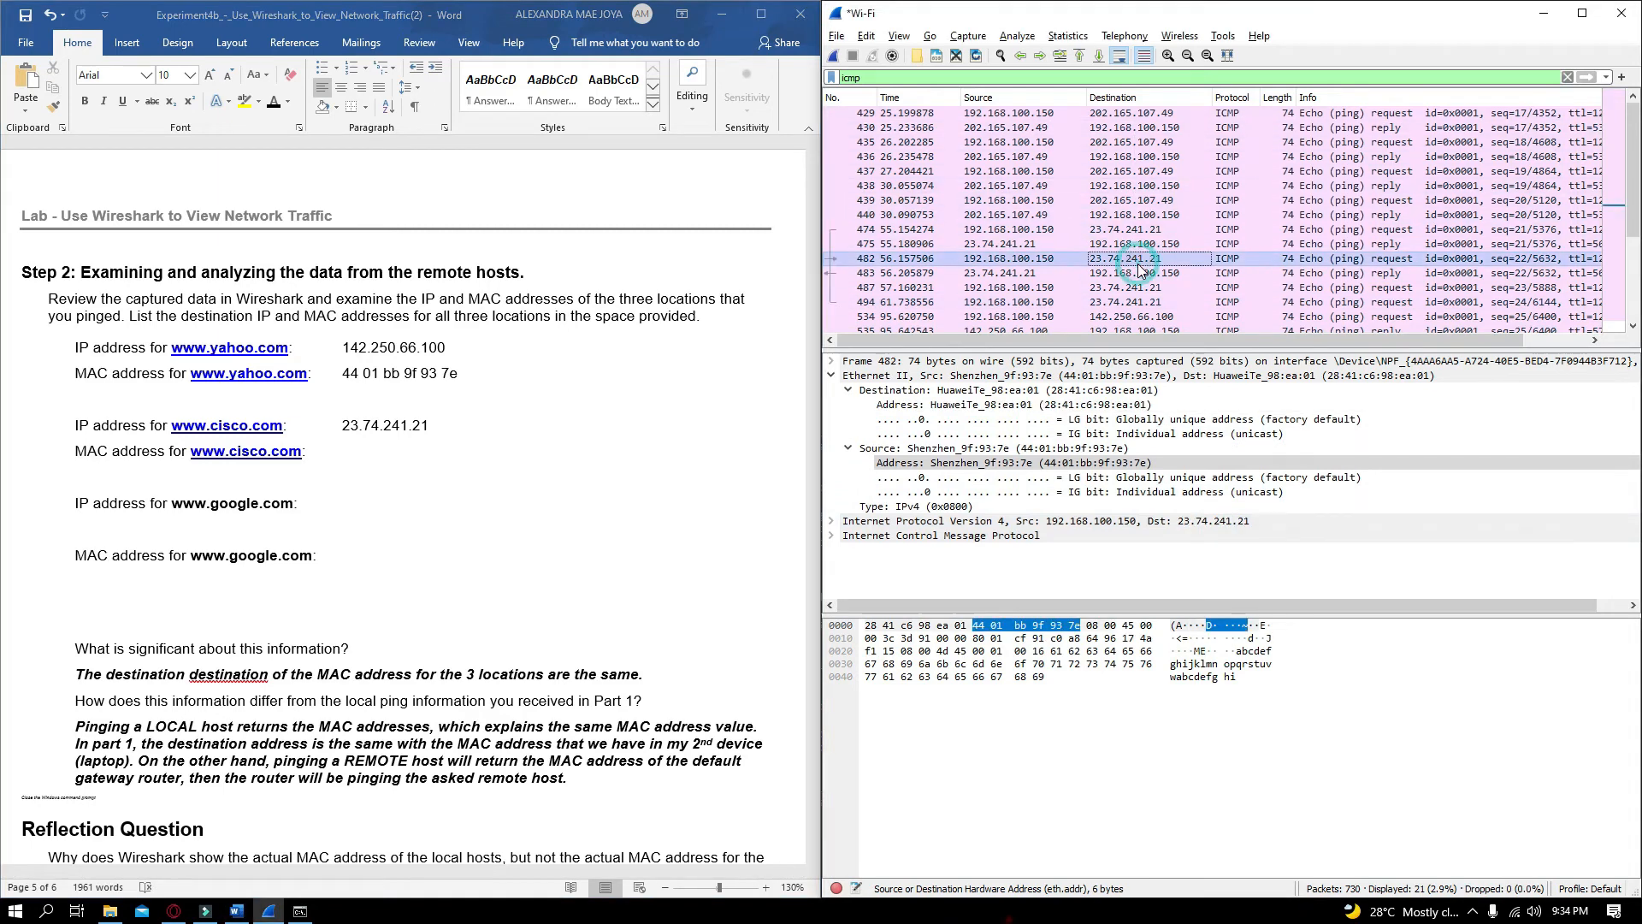
click(1129, 229)
click(1089, 450)
right_click(1088, 451)
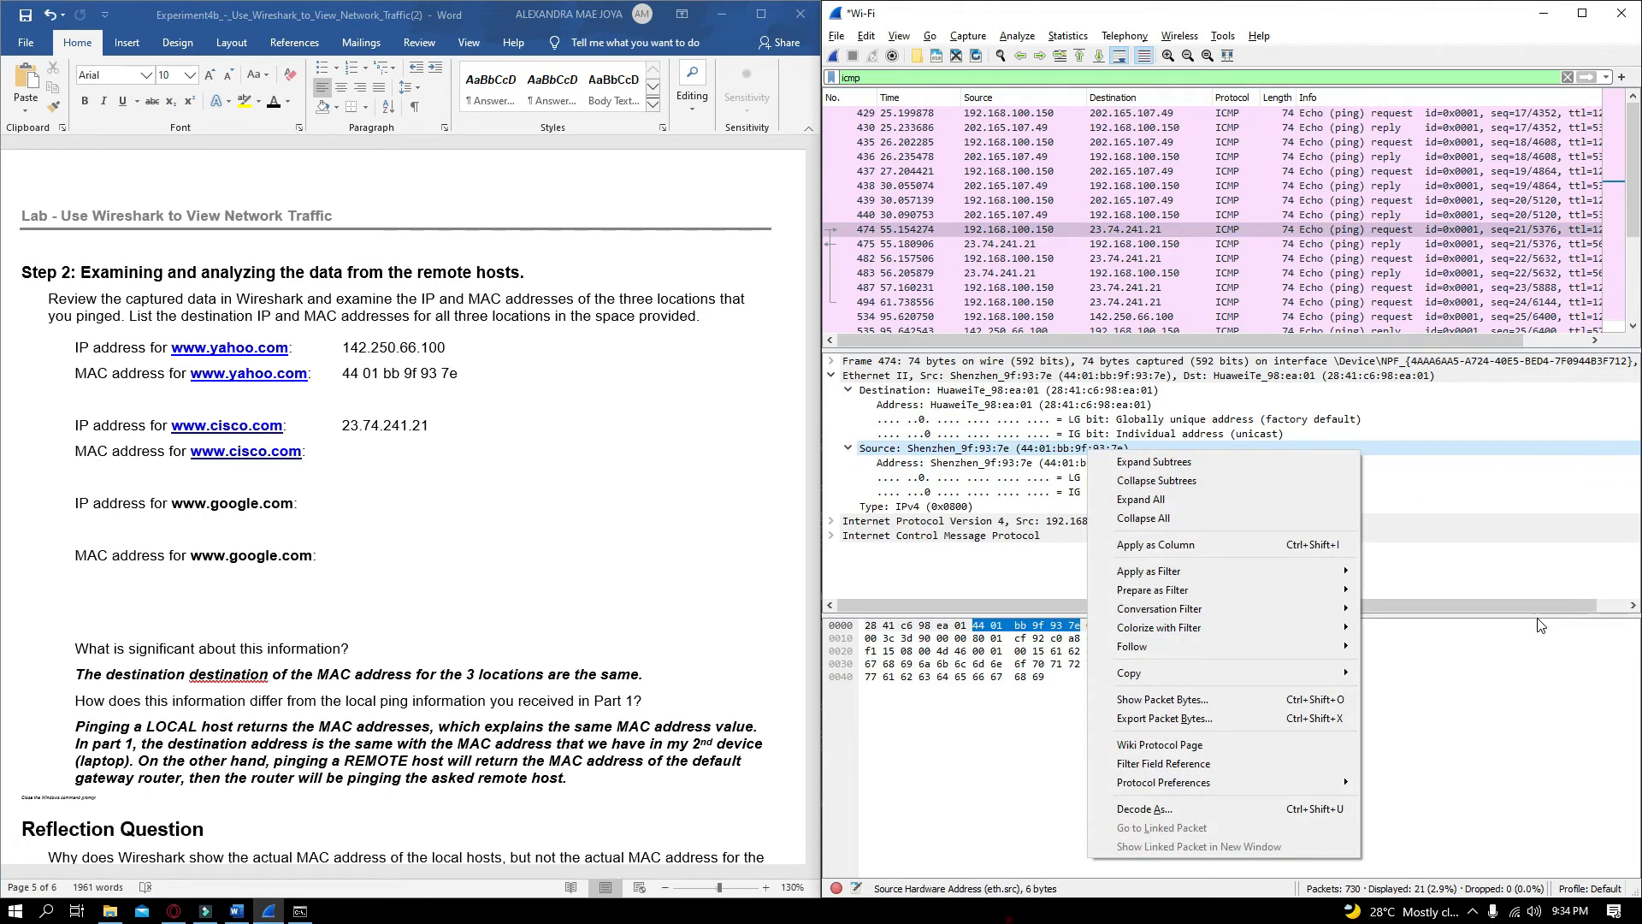
mouse_move(1283, 673)
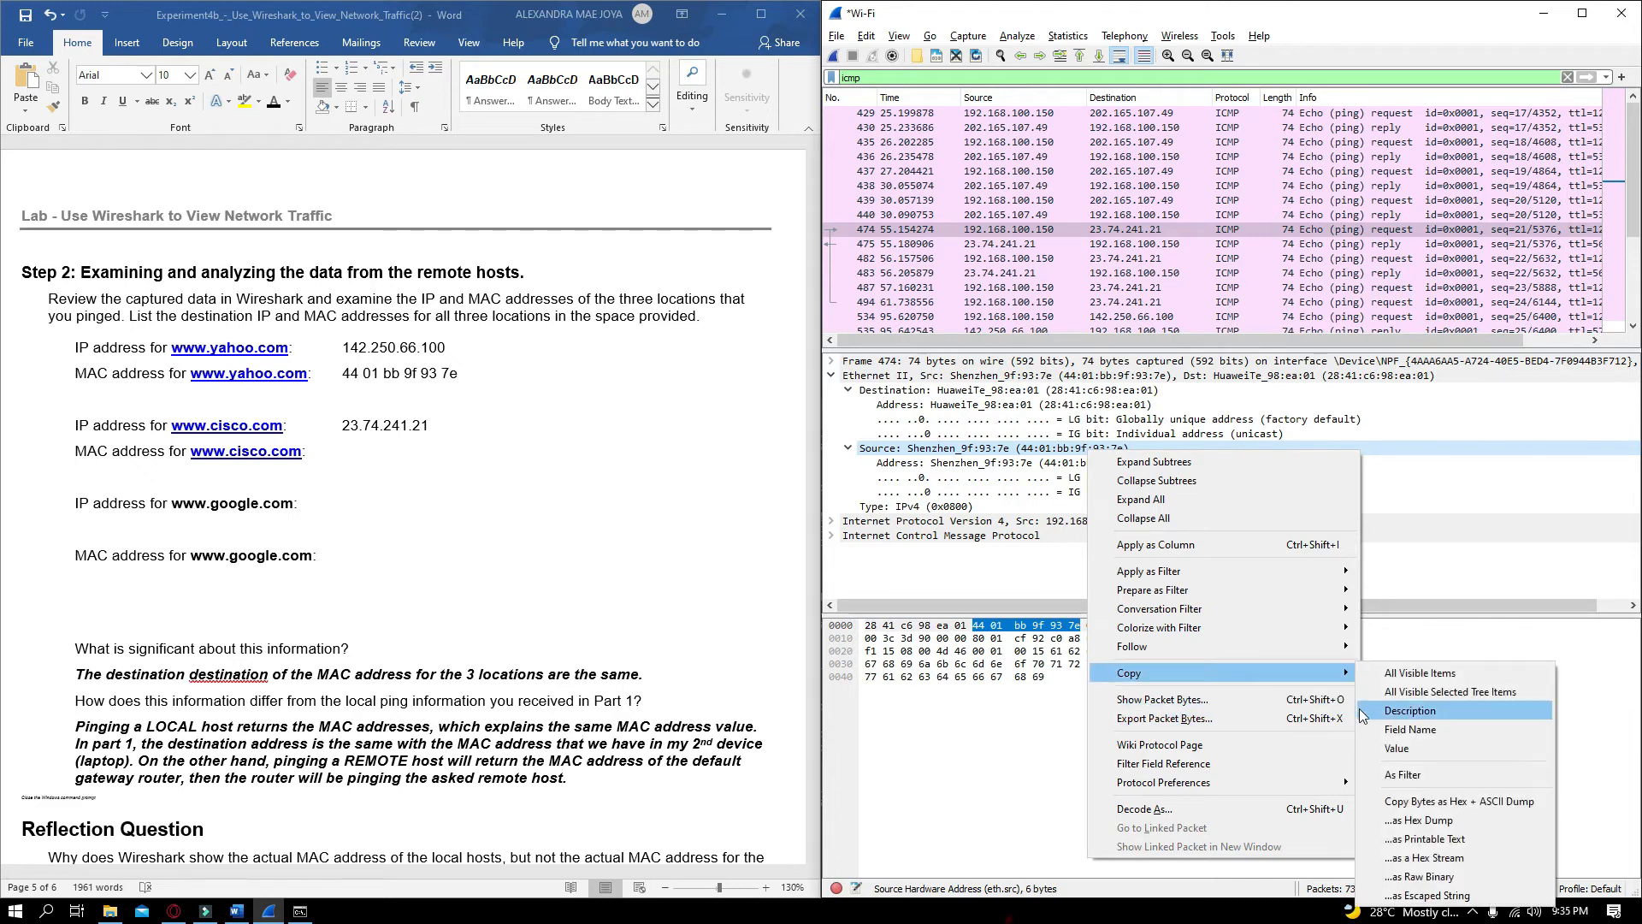
click(1411, 812)
click(390, 451)
key(ctrl+v)
drag(390, 452, 342, 451)
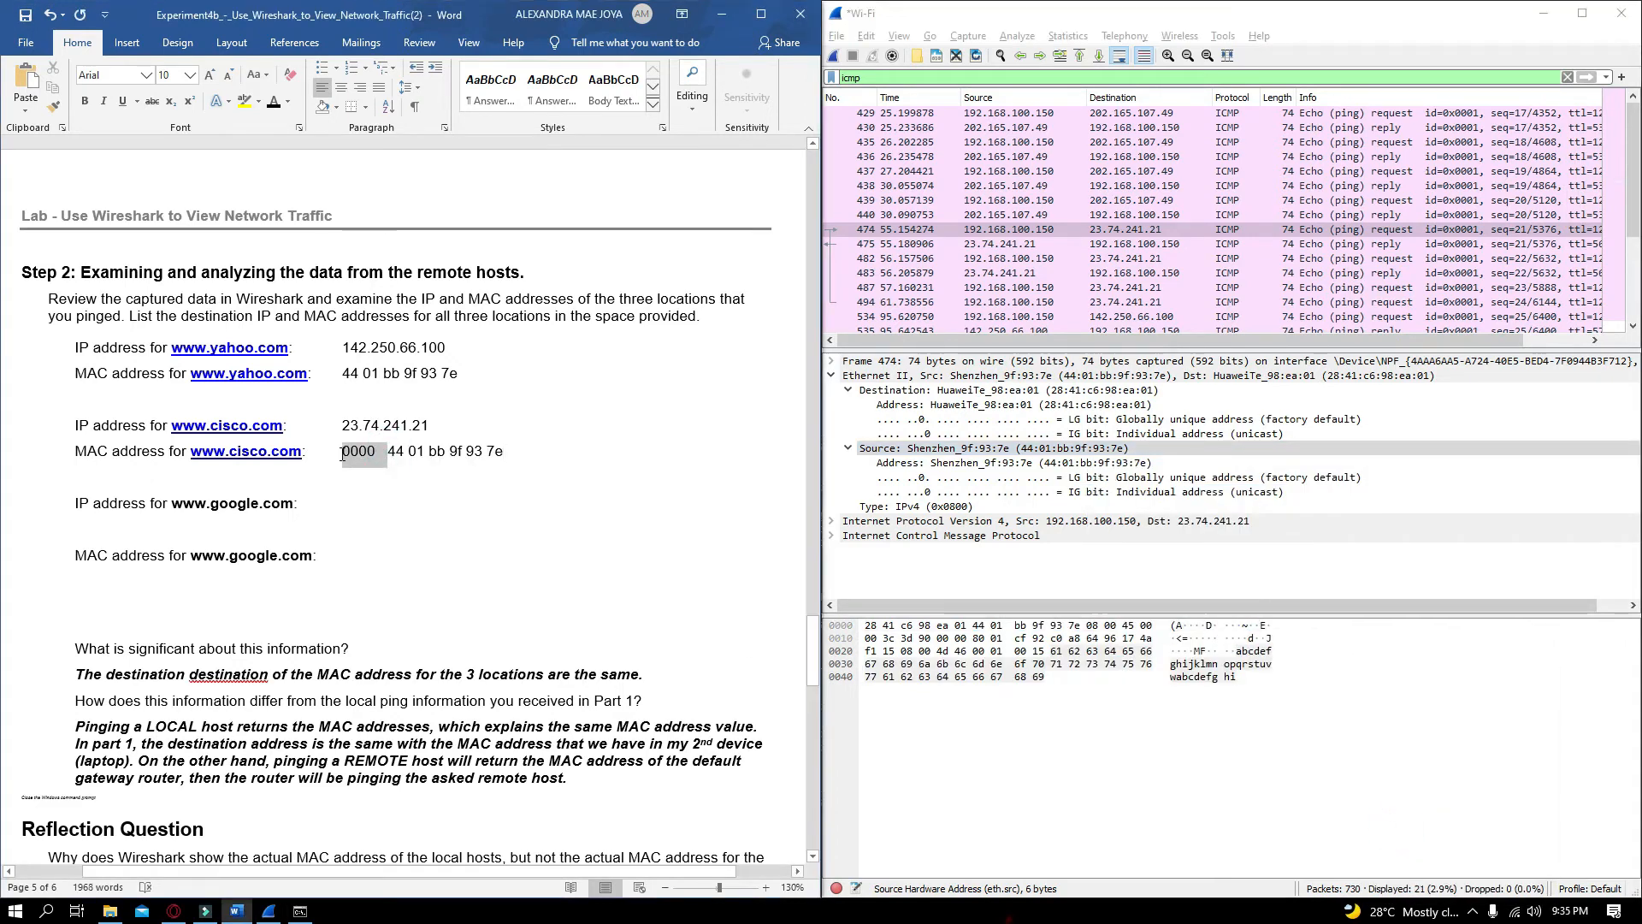
key(BackSpace)
click(119, 529)
key(BackSpace)
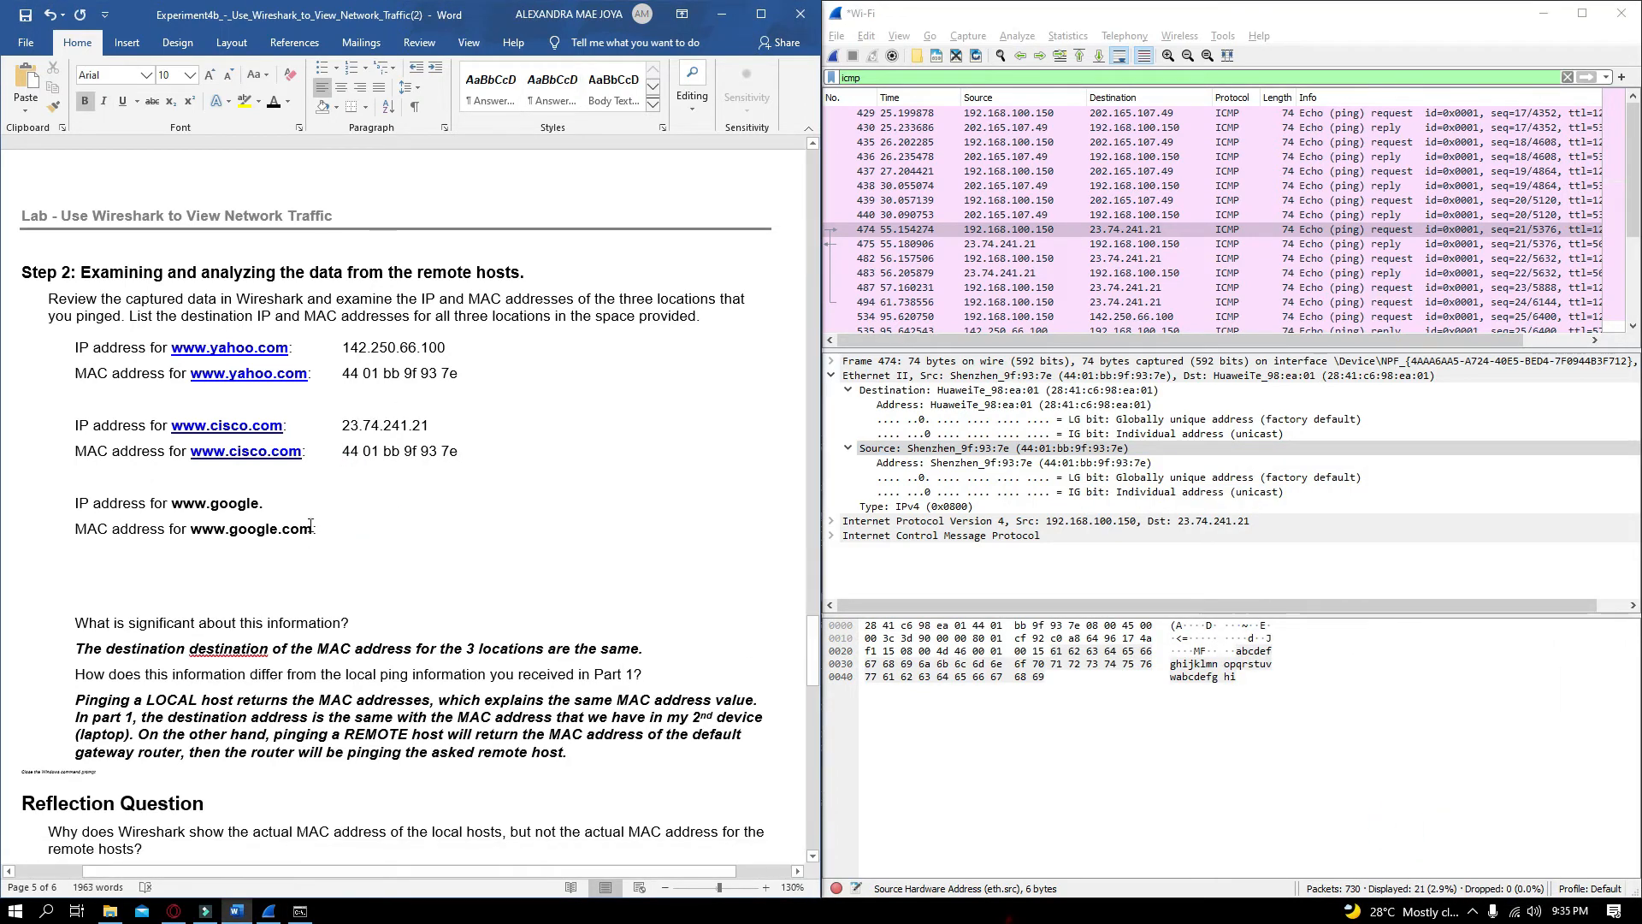
key(Tab)
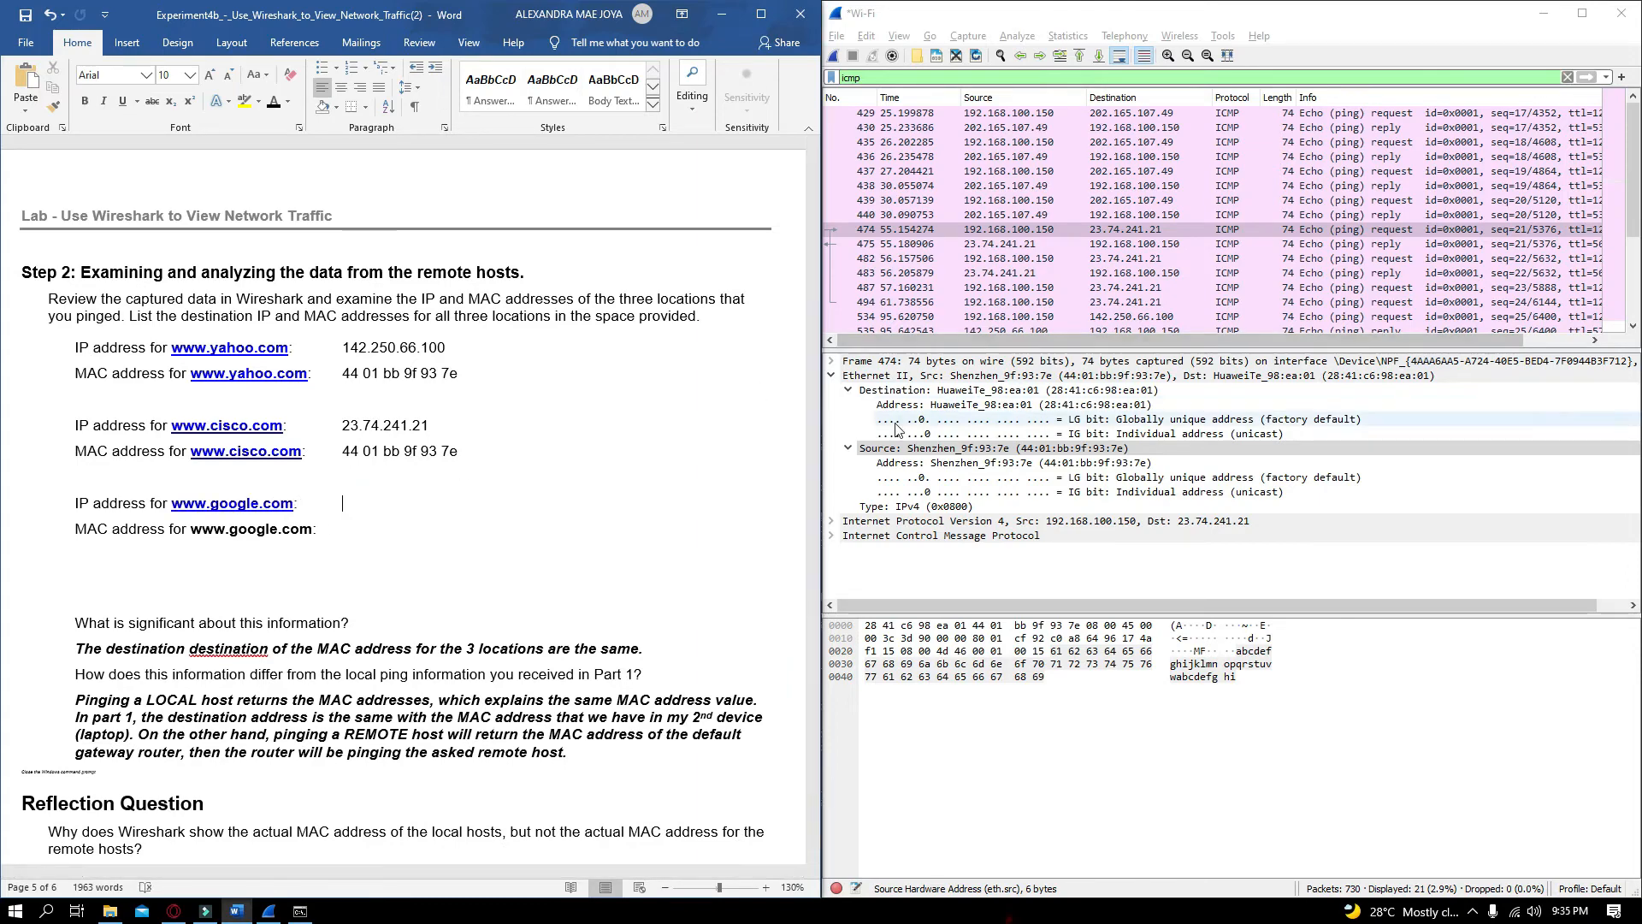
scroll(1049, 321, down, 2)
scroll(361, 294, up, 3)
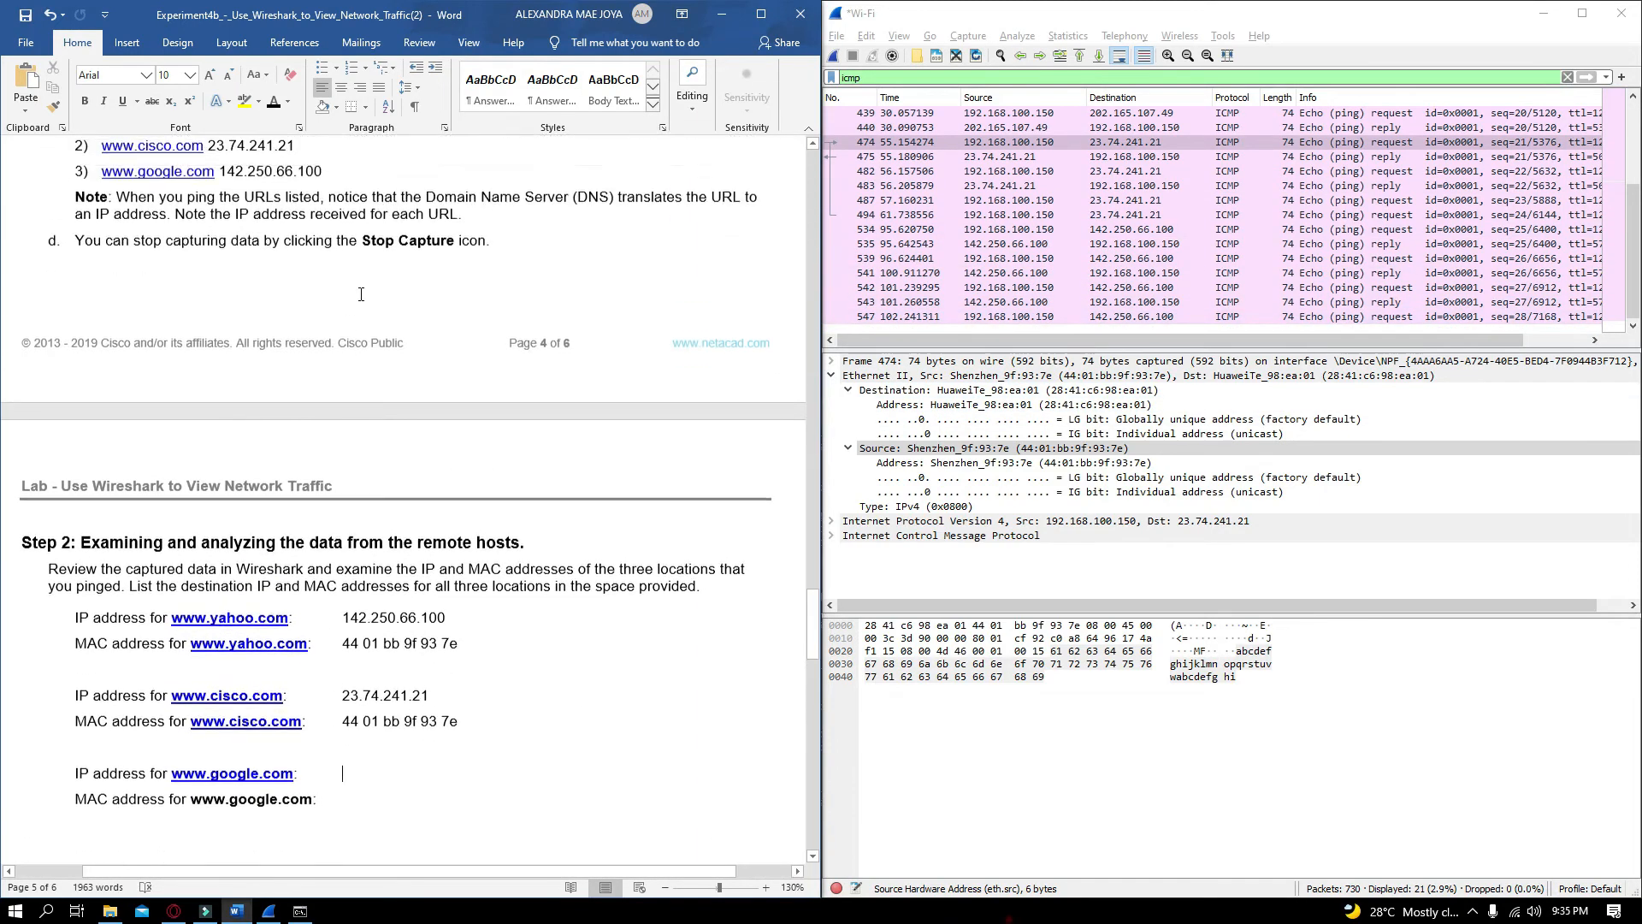
drag(331, 208, 222, 211)
scroll(418, 428, down, 3)
click(402, 506)
key(ctrl+v)
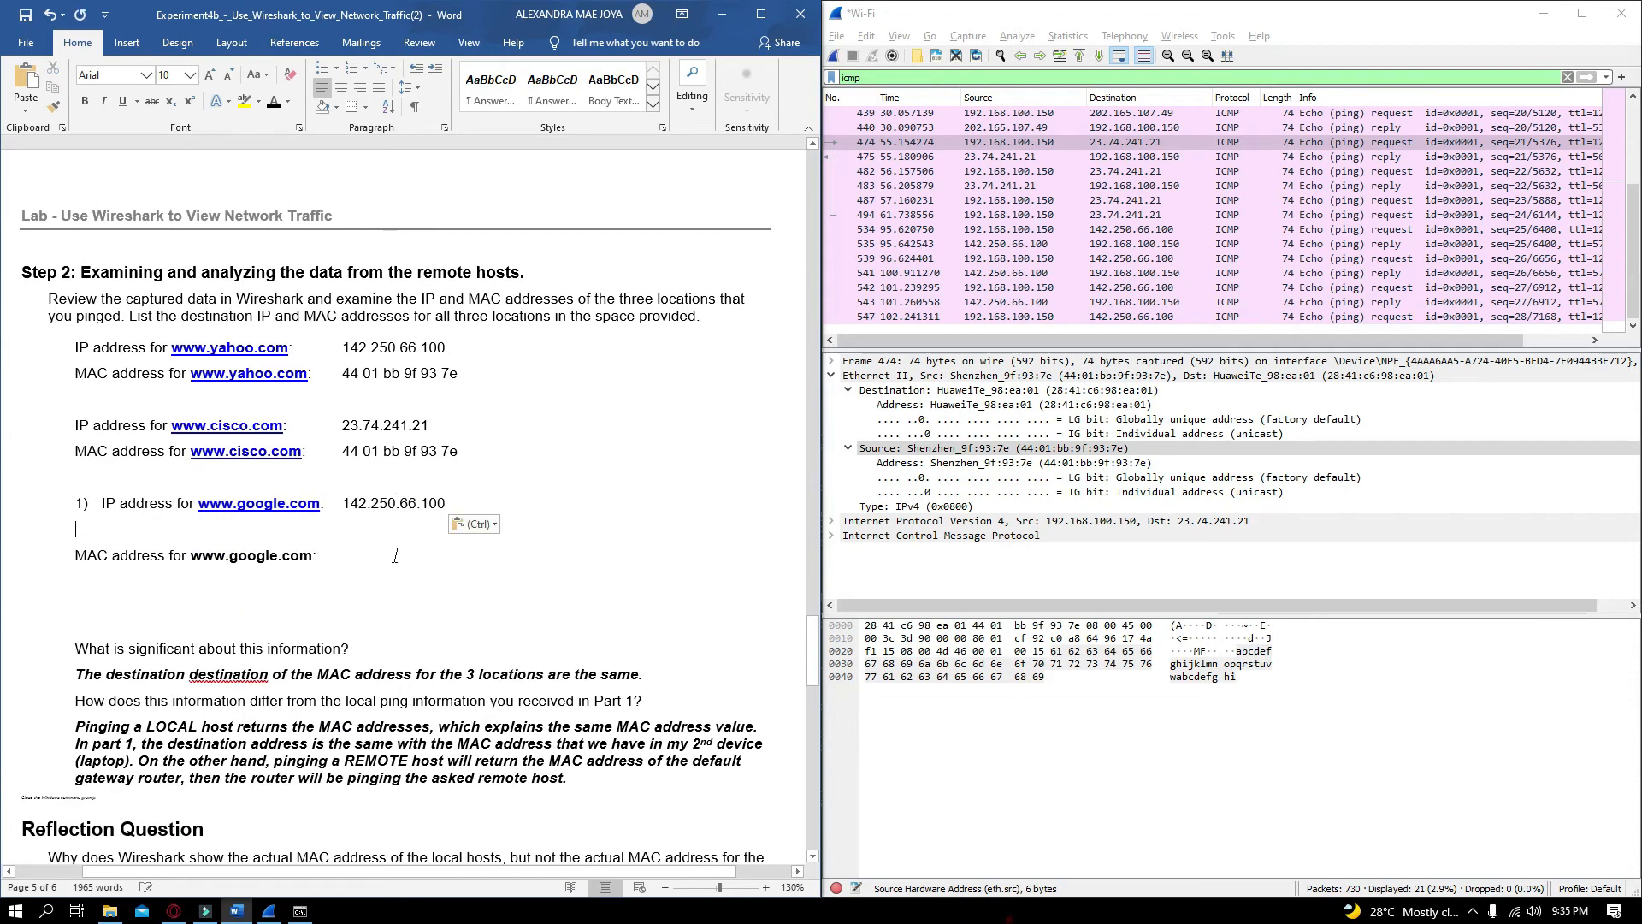
click(396, 530)
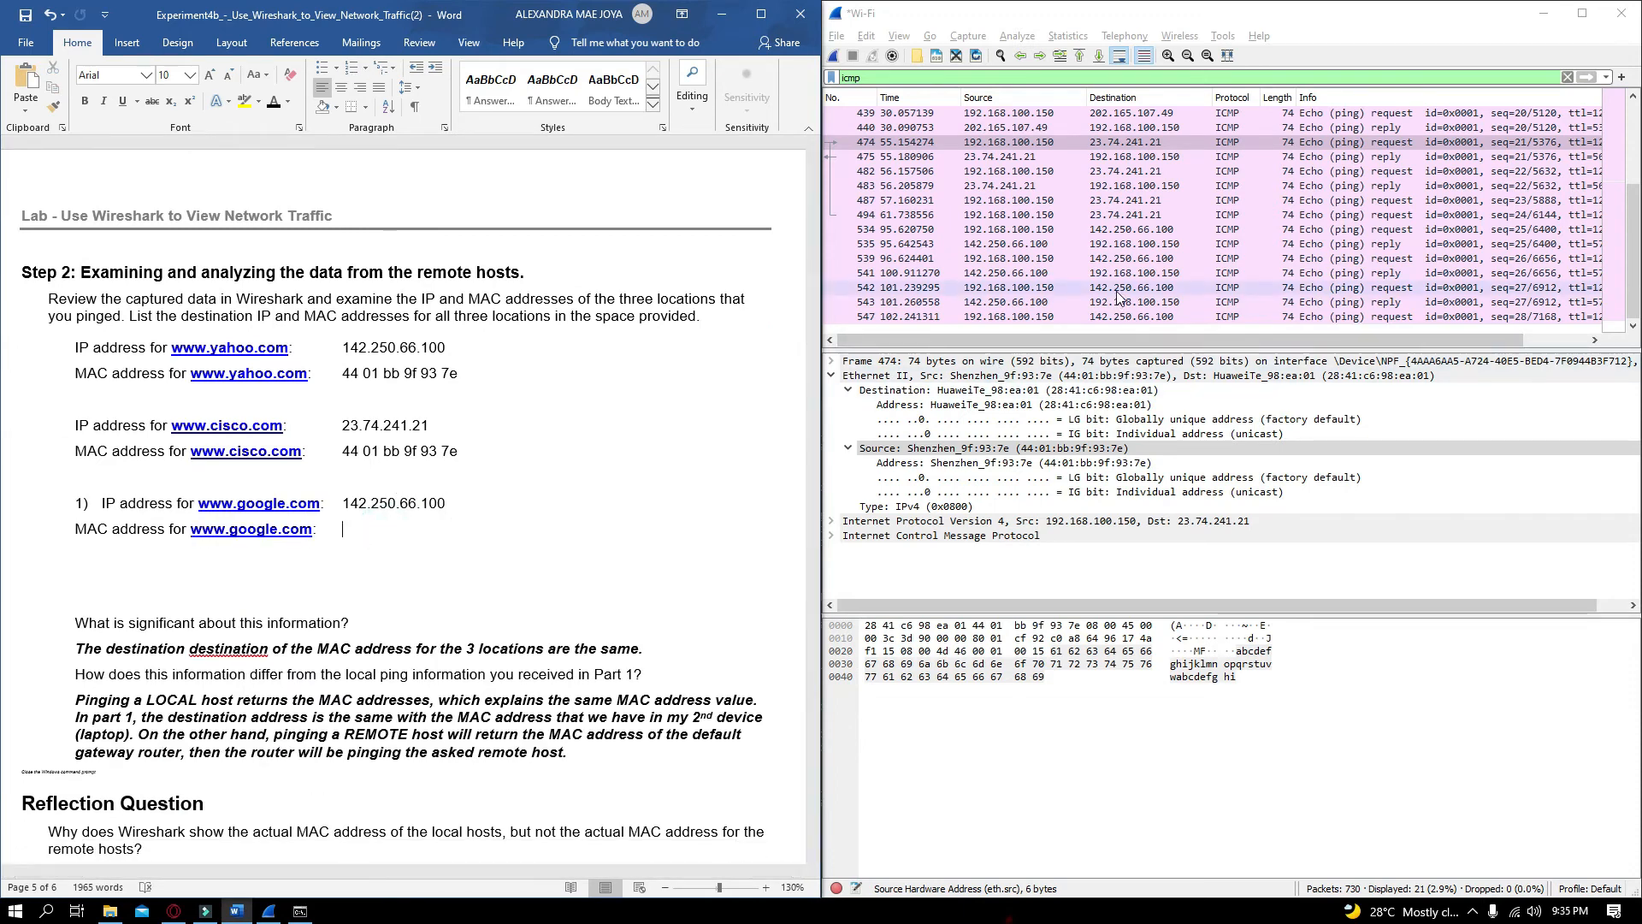
click(1111, 229)
click(1094, 476)
right_click(1094, 463)
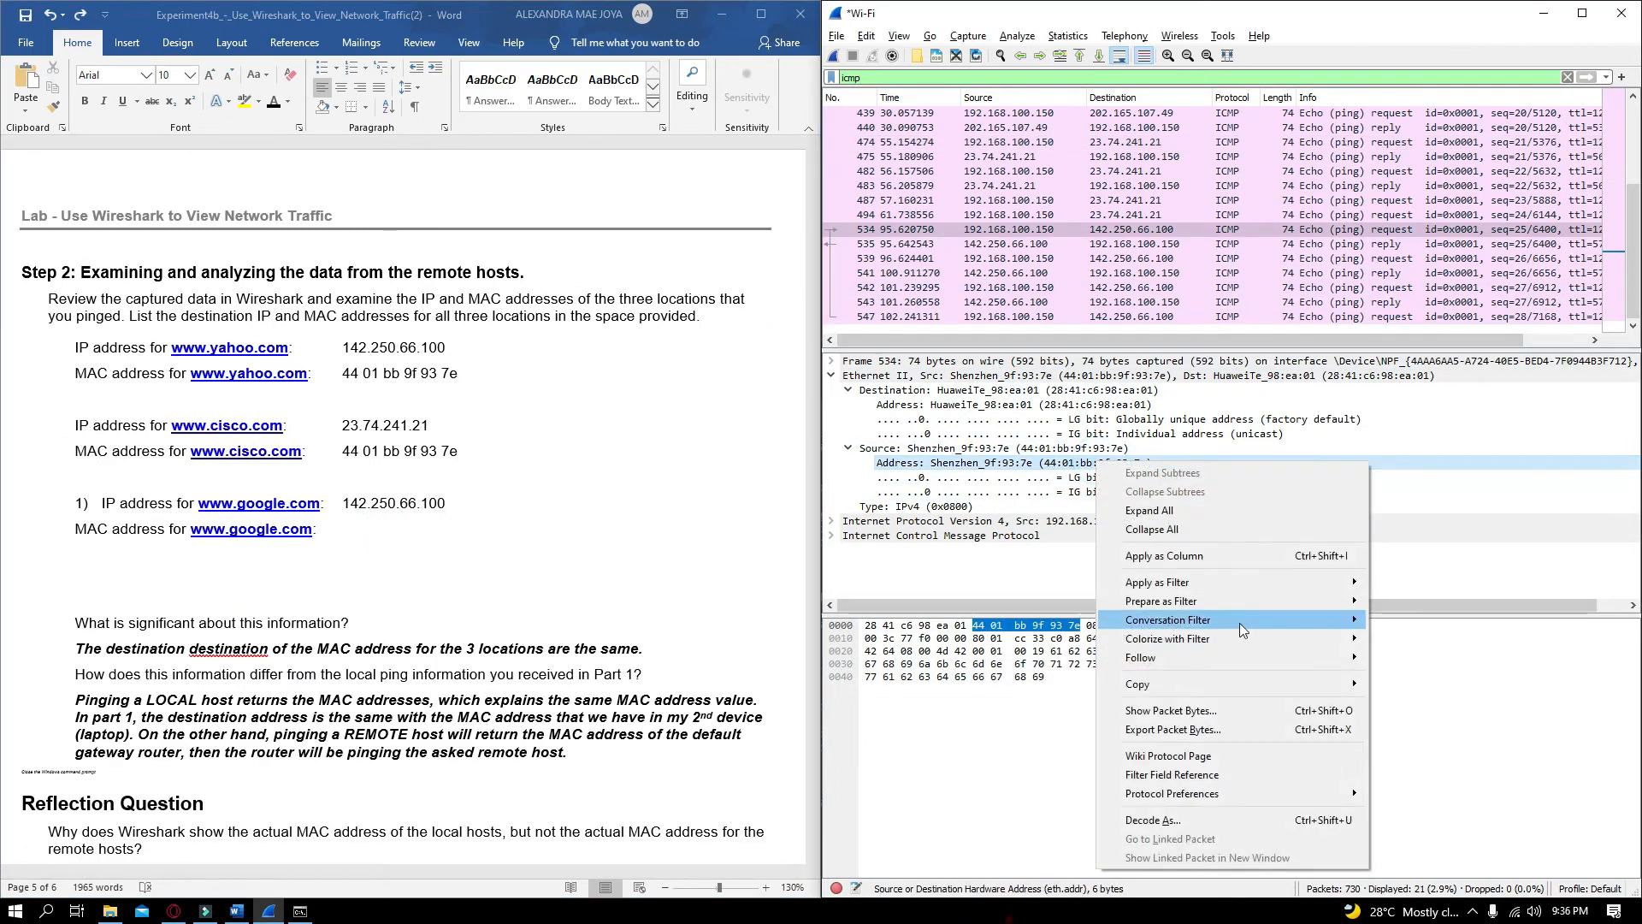
mouse_move(1180, 682)
click(1453, 832)
click(353, 530)
key(ctrl+v)
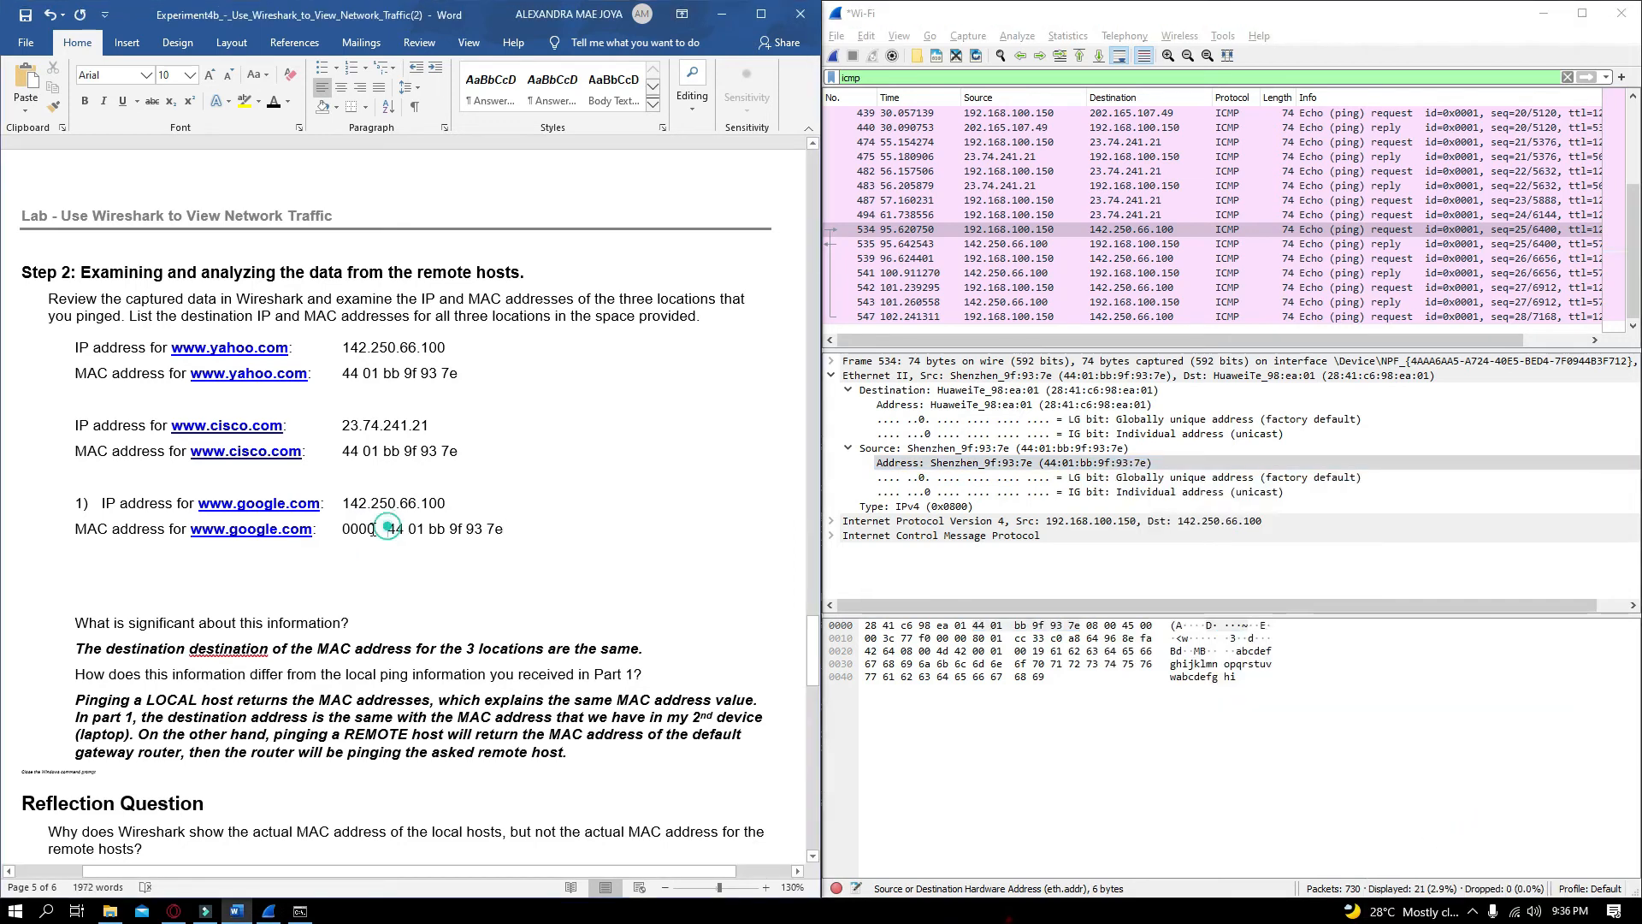
click(616, 618)
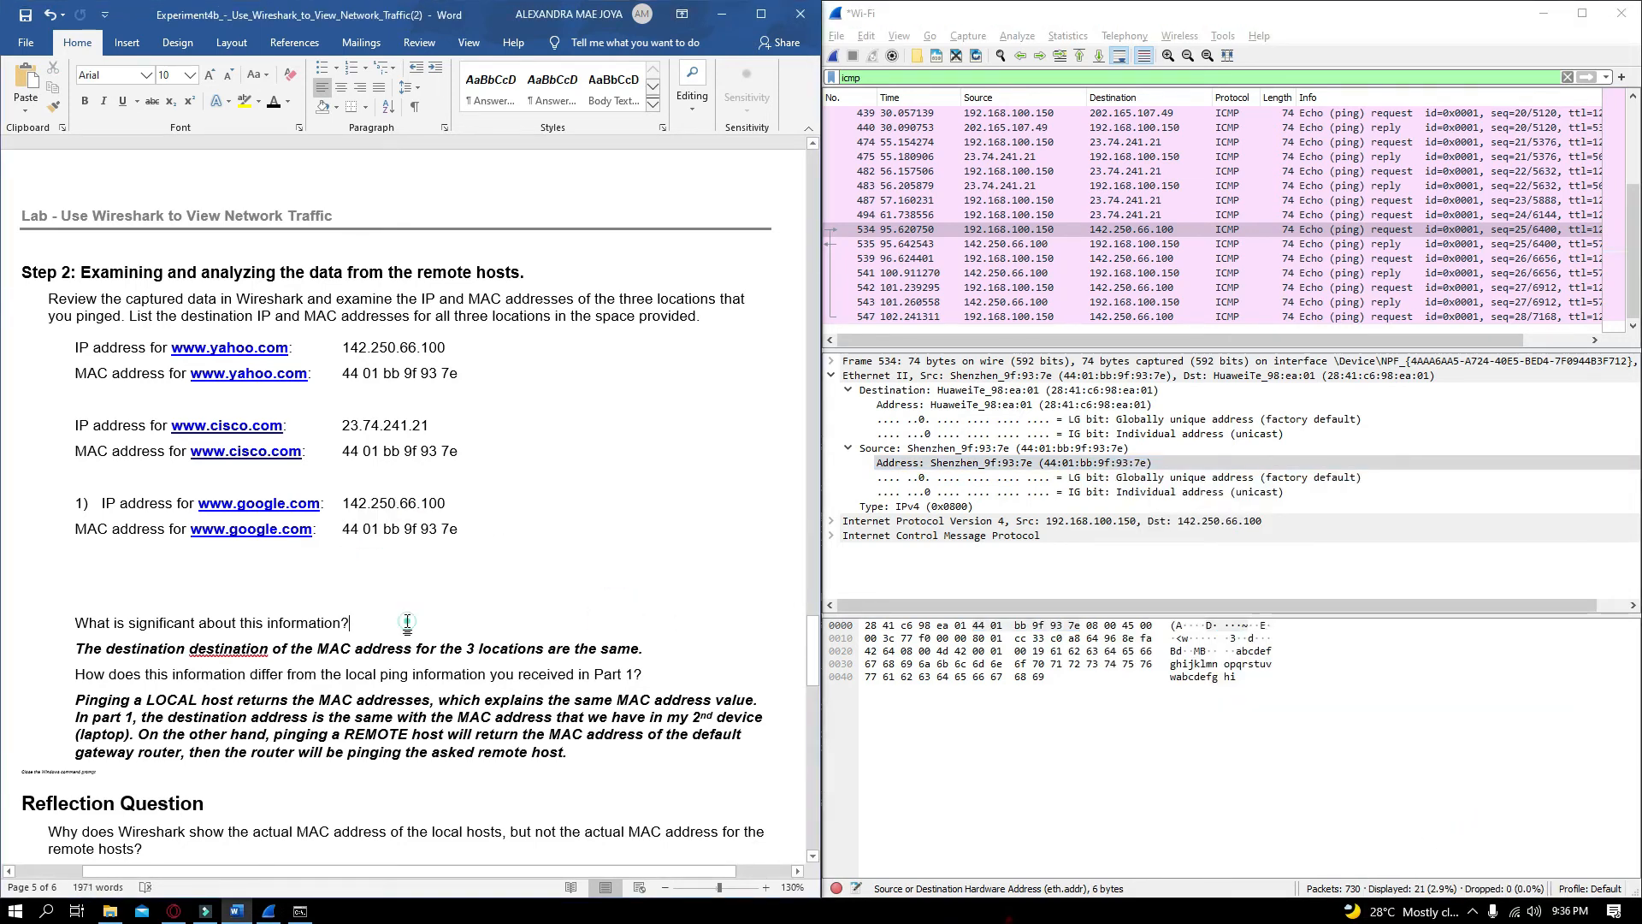
Delete the repeated word destination from the answer about the MAC addresses of the three locations
click(606, 684)
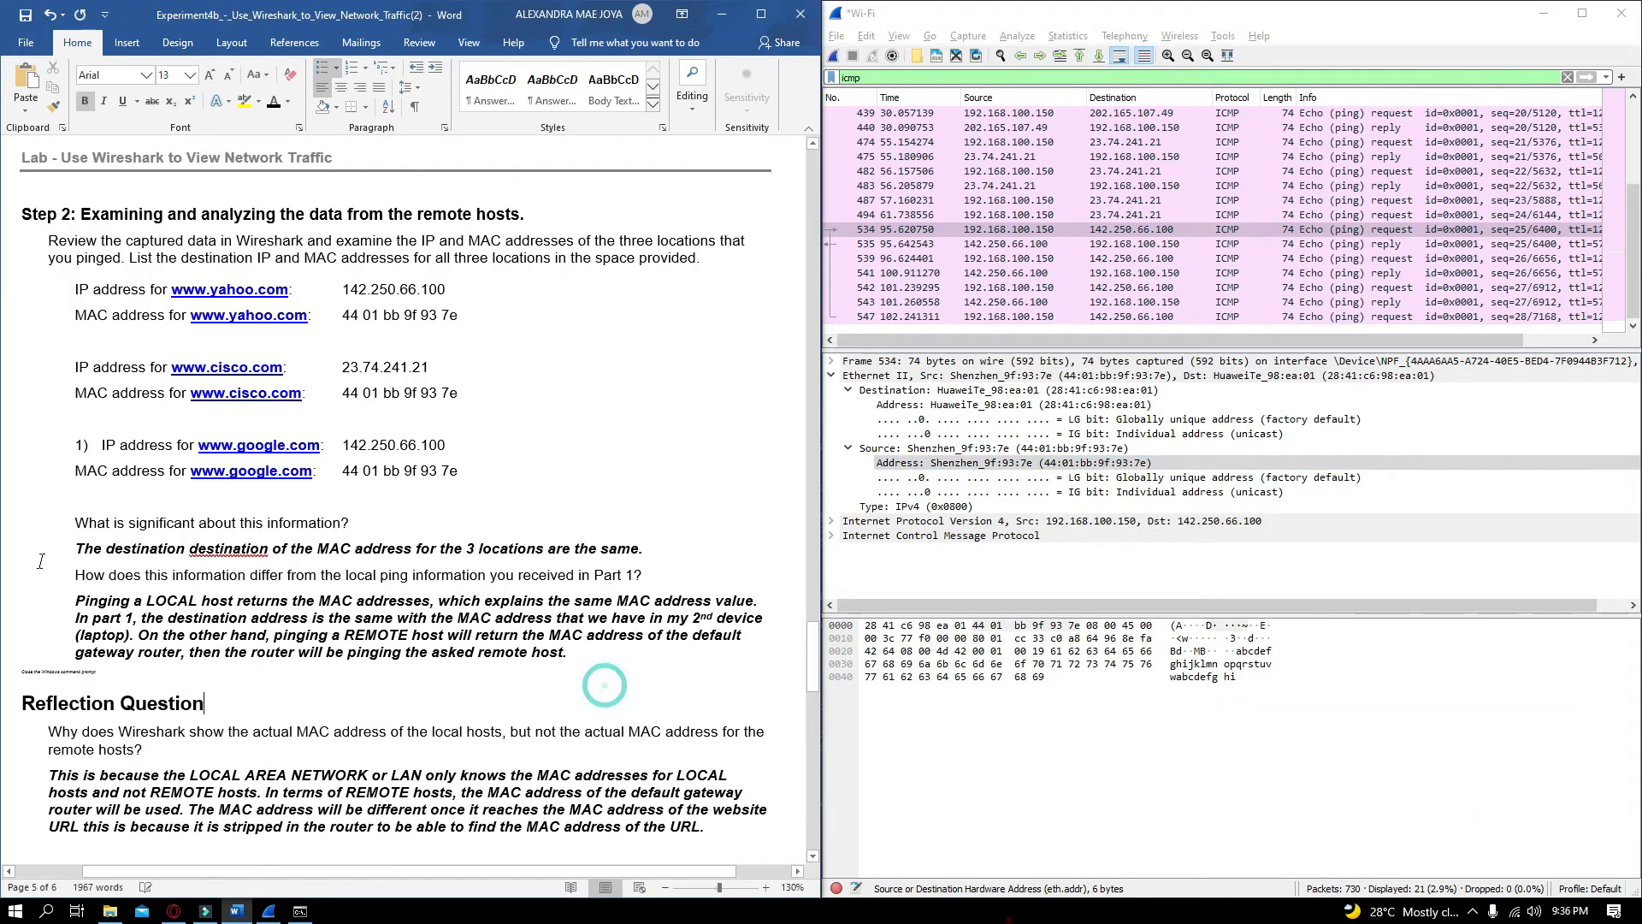
click(318, 523)
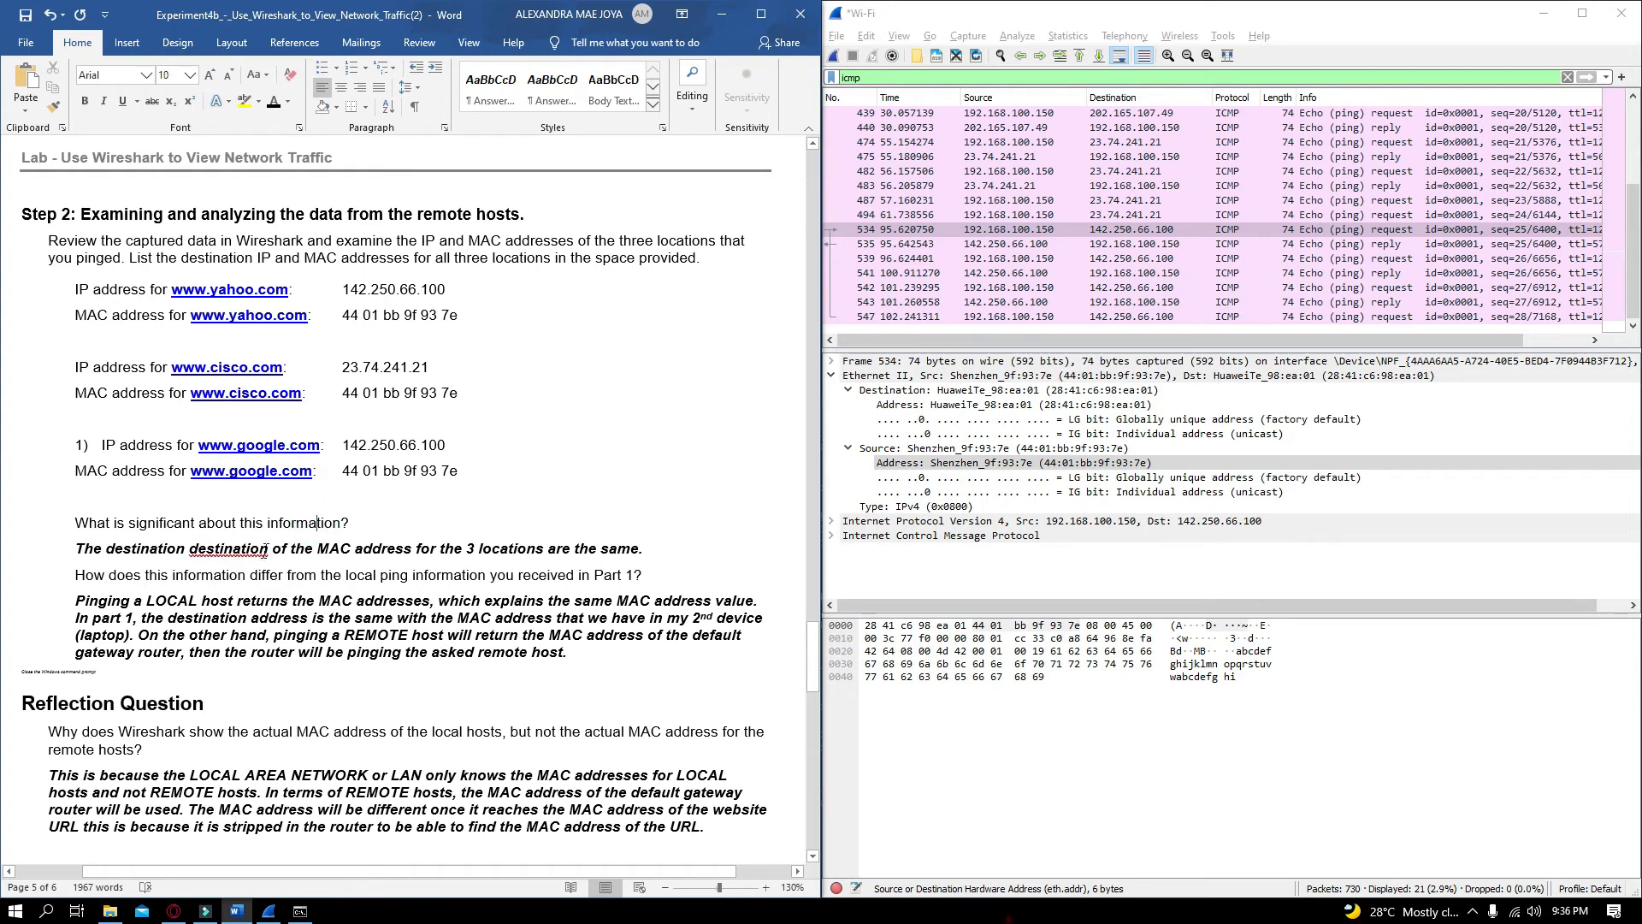
double_click(265, 549)
key(BackSpace)
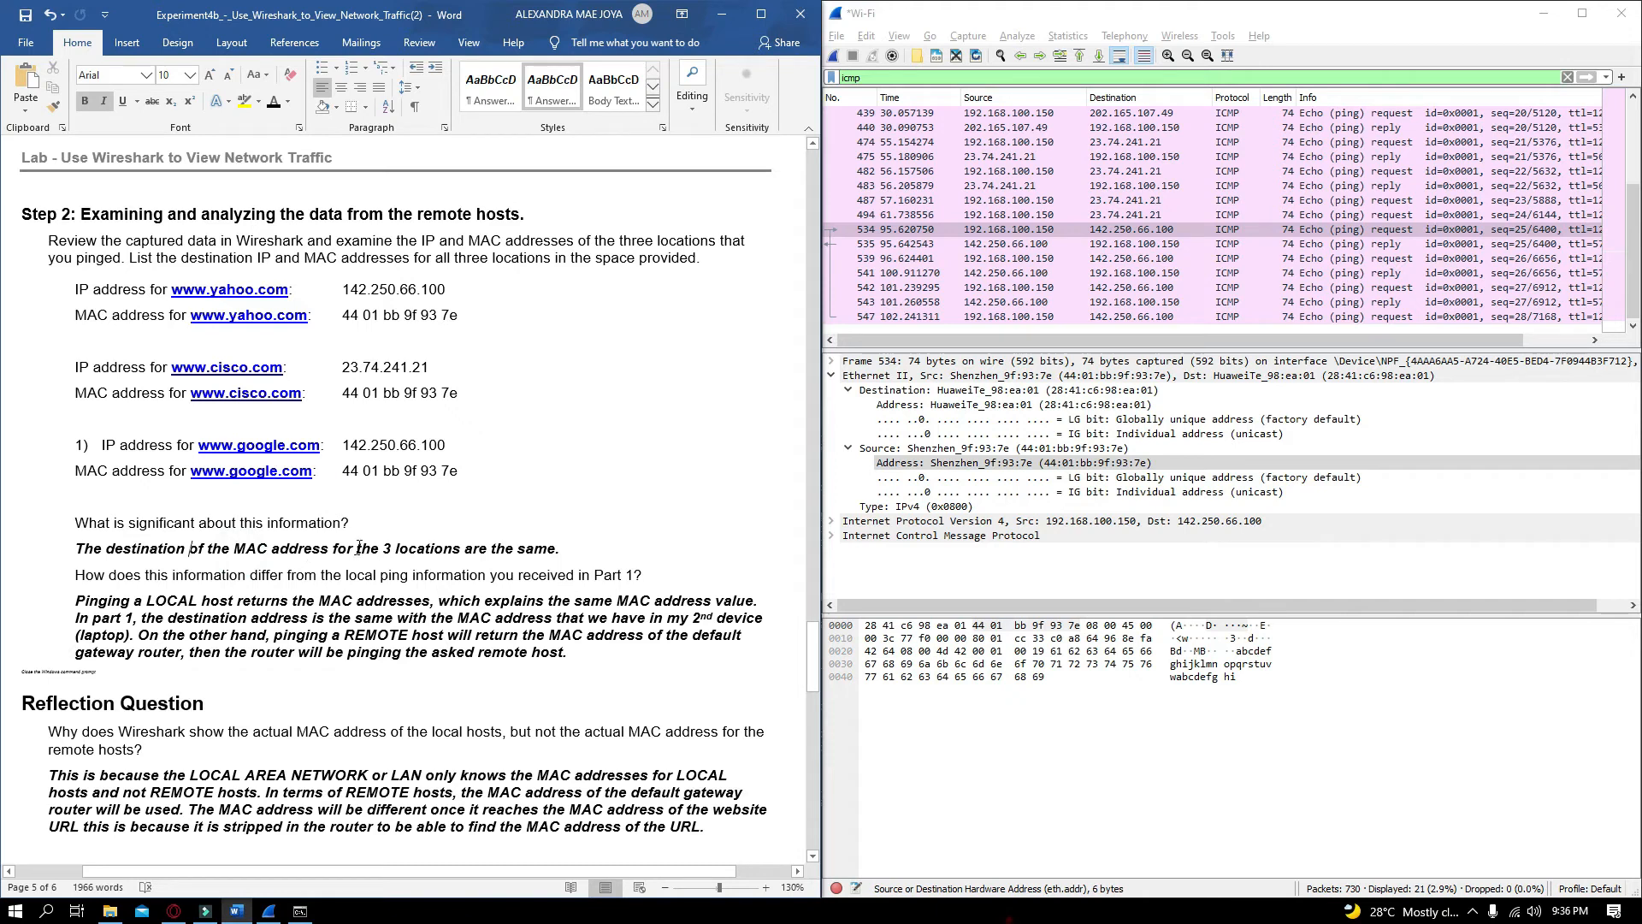
Review the recorded addresses and answers in Step 2 of the document
drag(555, 549, 233, 548)
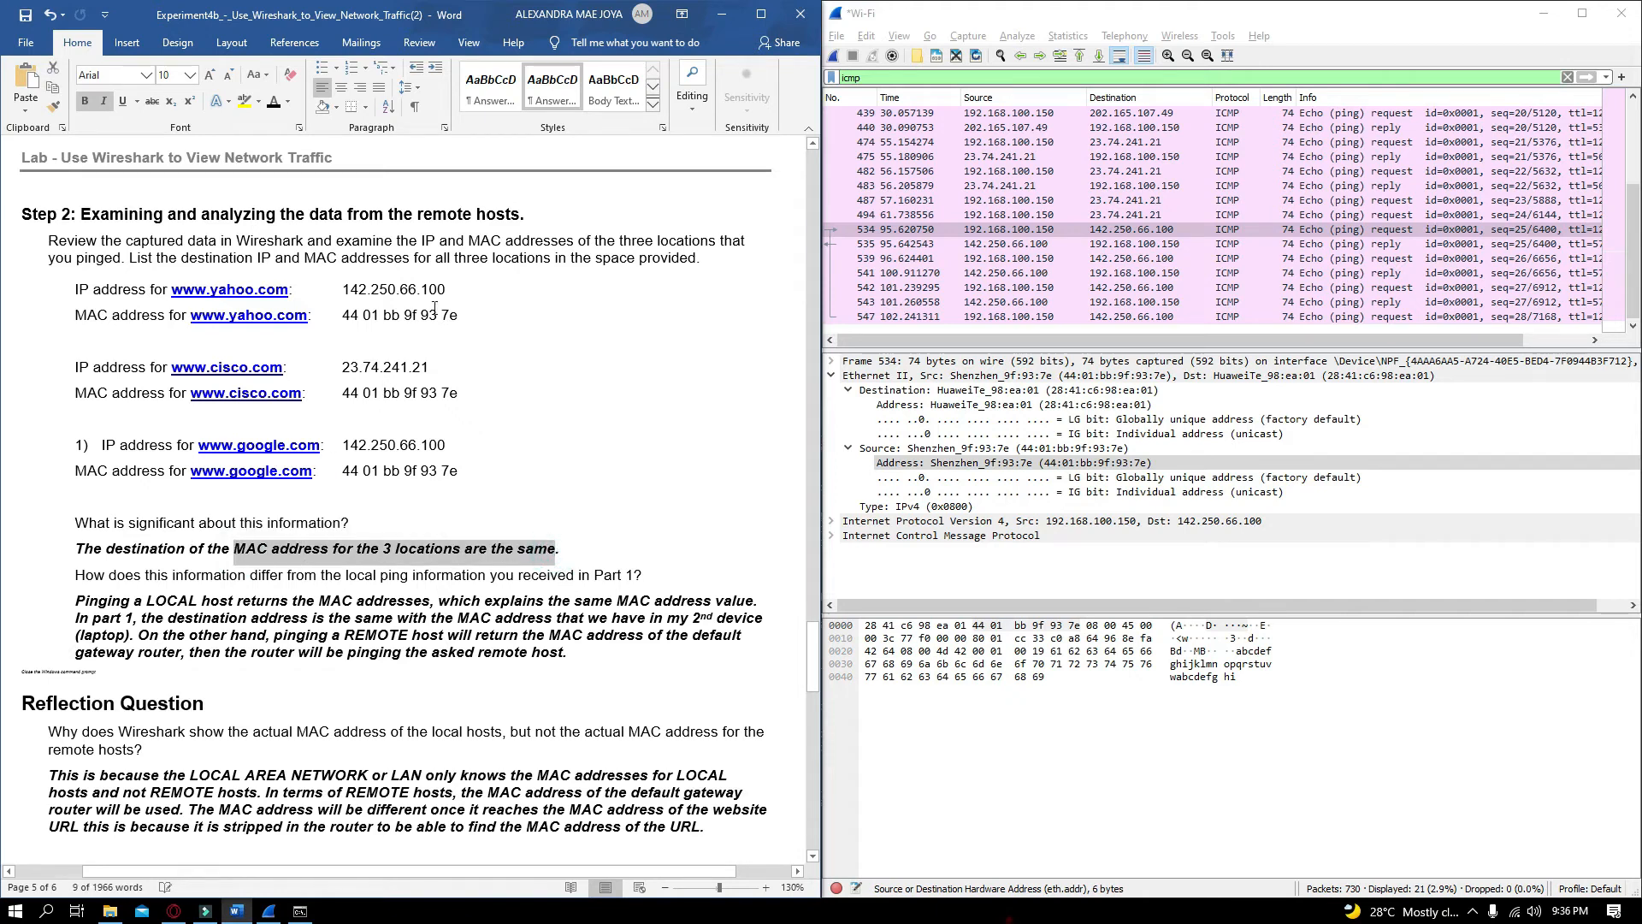
click(398, 299)
drag(466, 316, 342, 315)
drag(460, 392, 357, 392)
drag(459, 472, 350, 472)
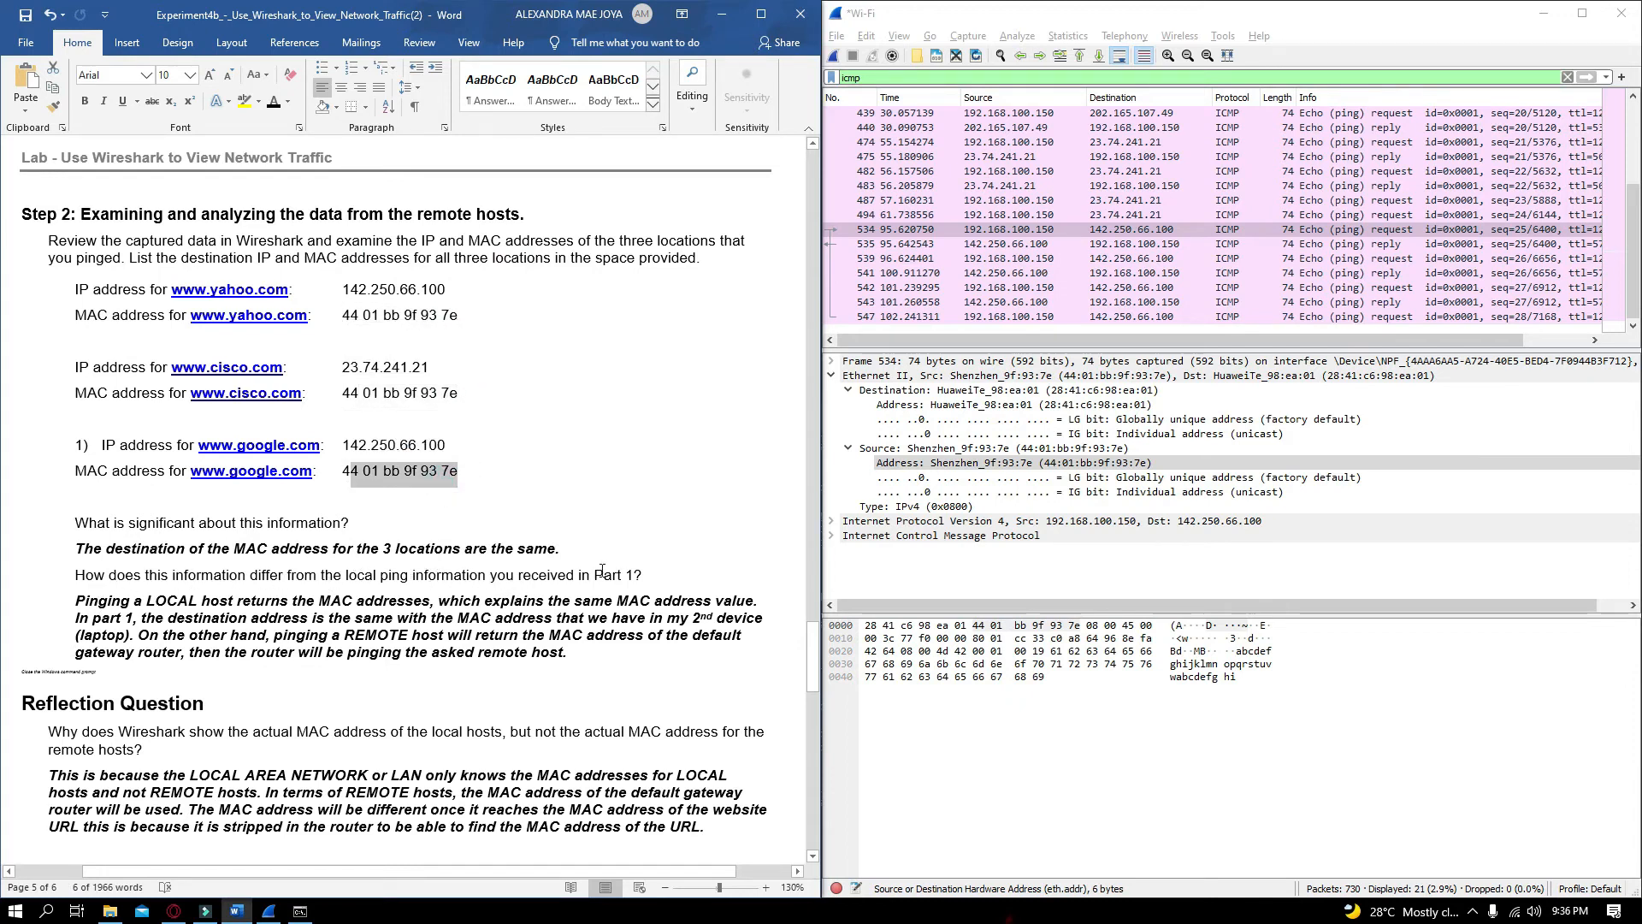
drag(642, 576, 598, 583)
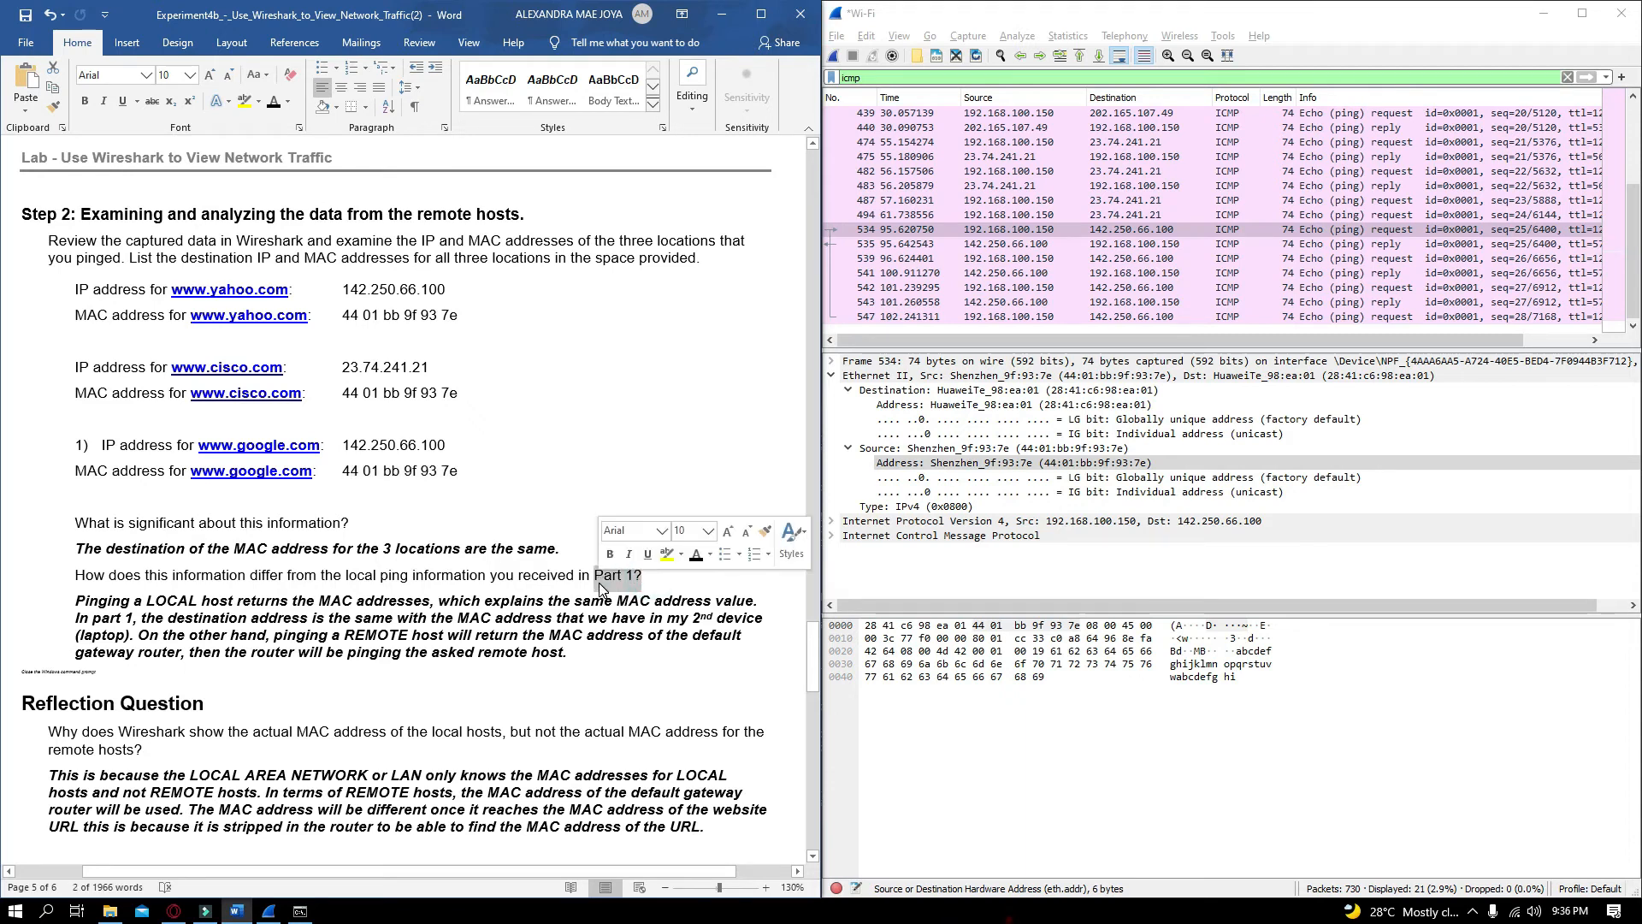
click(521, 576)
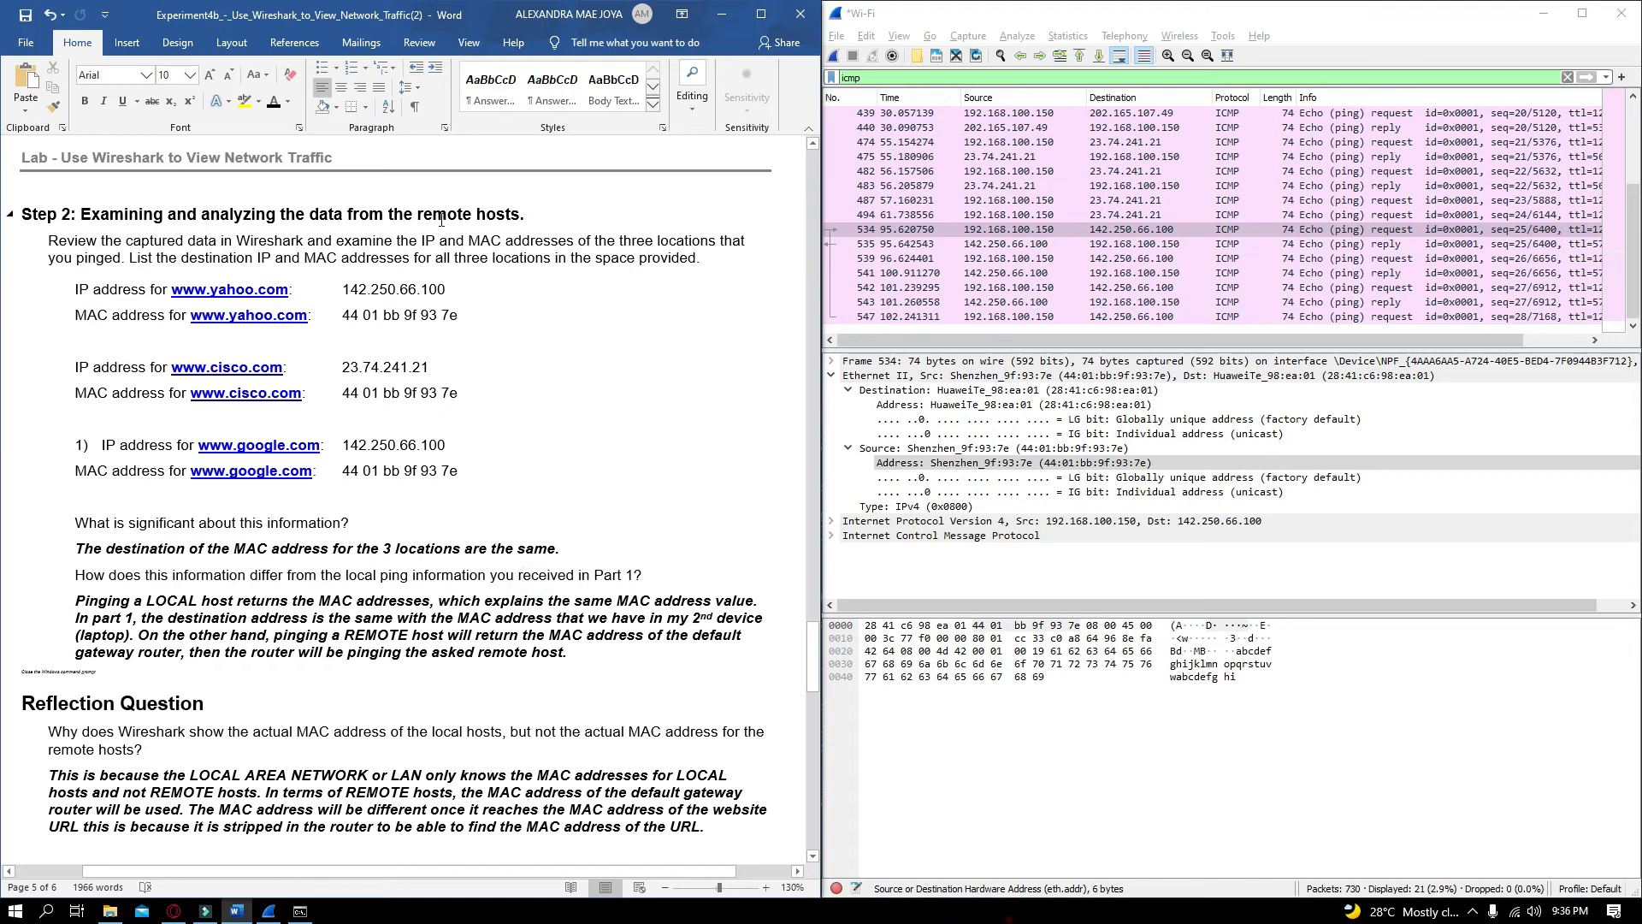
drag(535, 209, 418, 214)
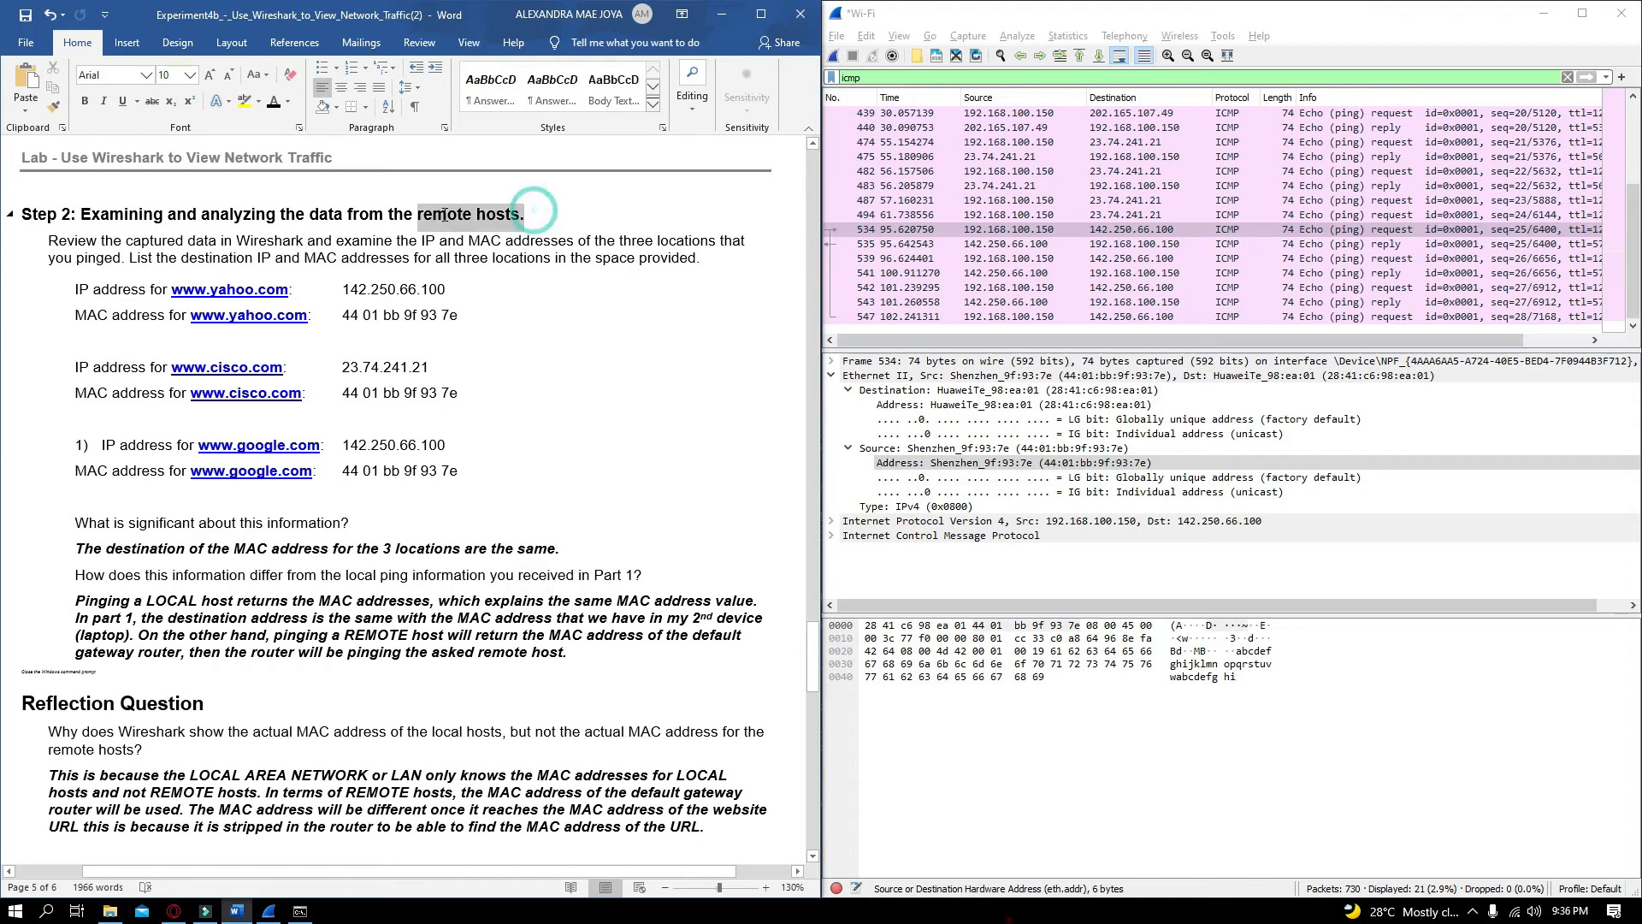
click(165, 604)
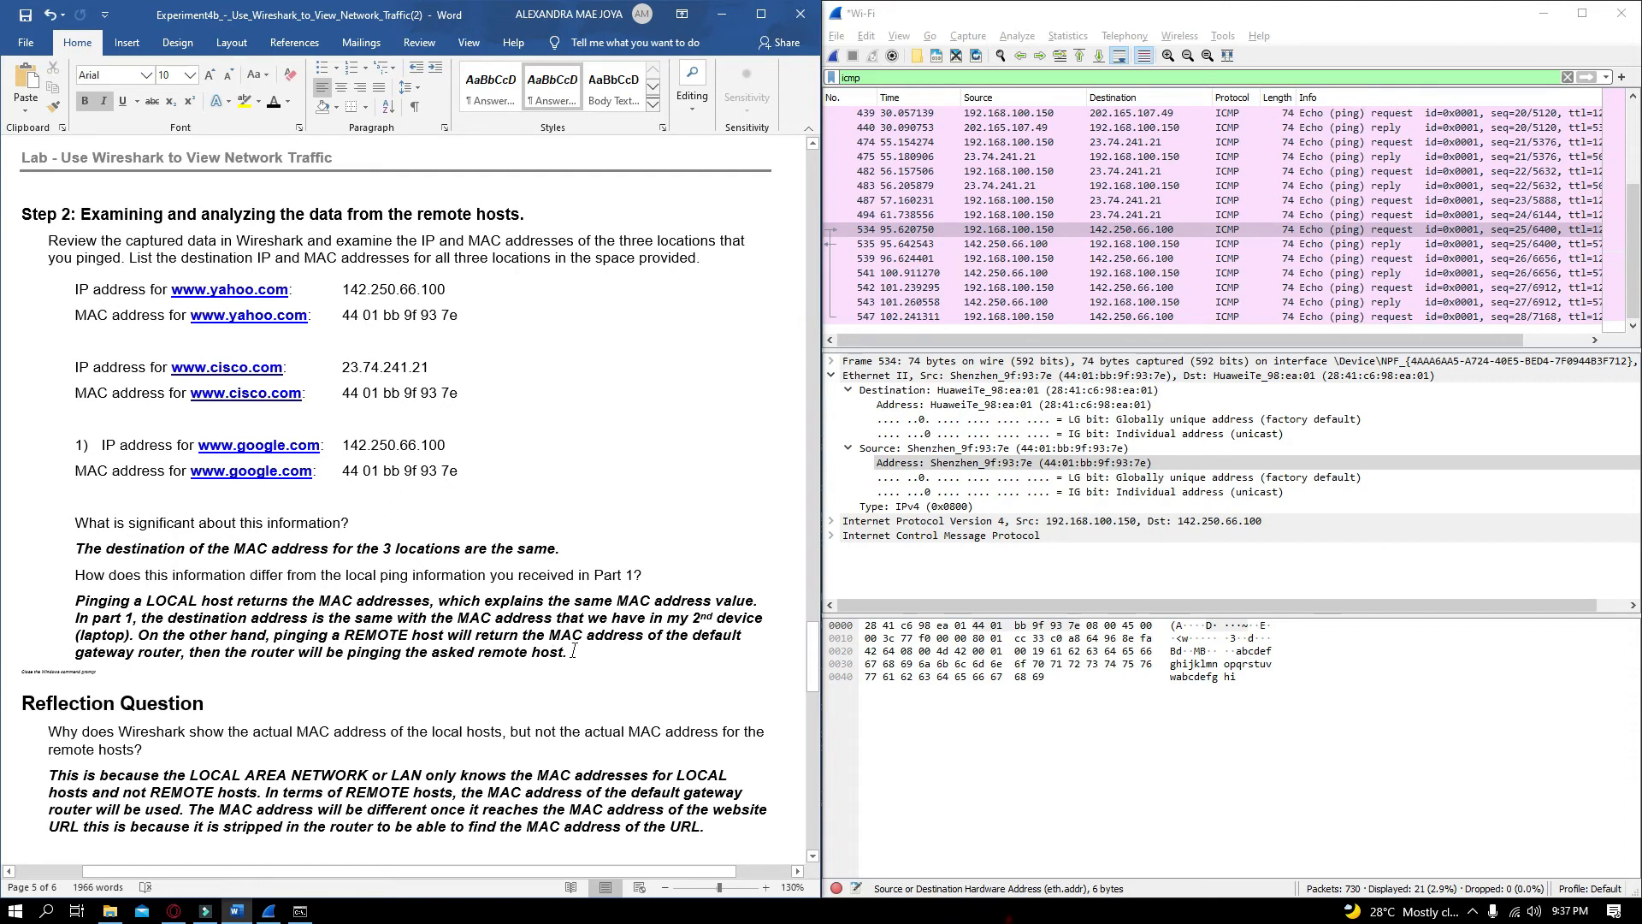
Open the Control Panel and go to System and Security
scroll(601, 751, down, 3)
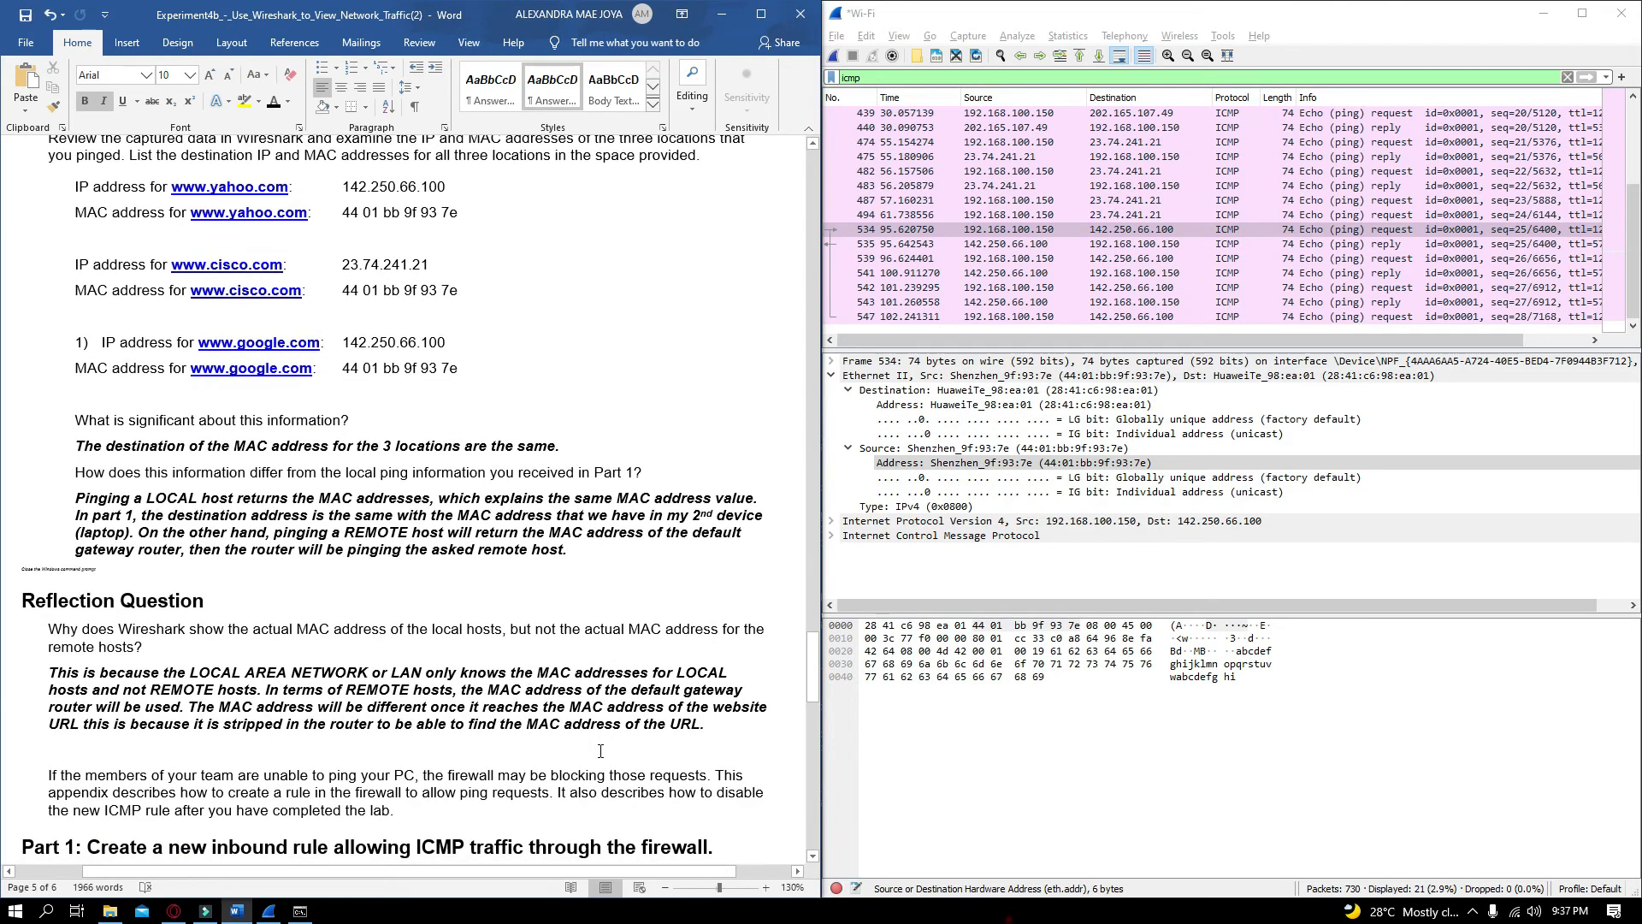
scroll(600, 751, down, 7)
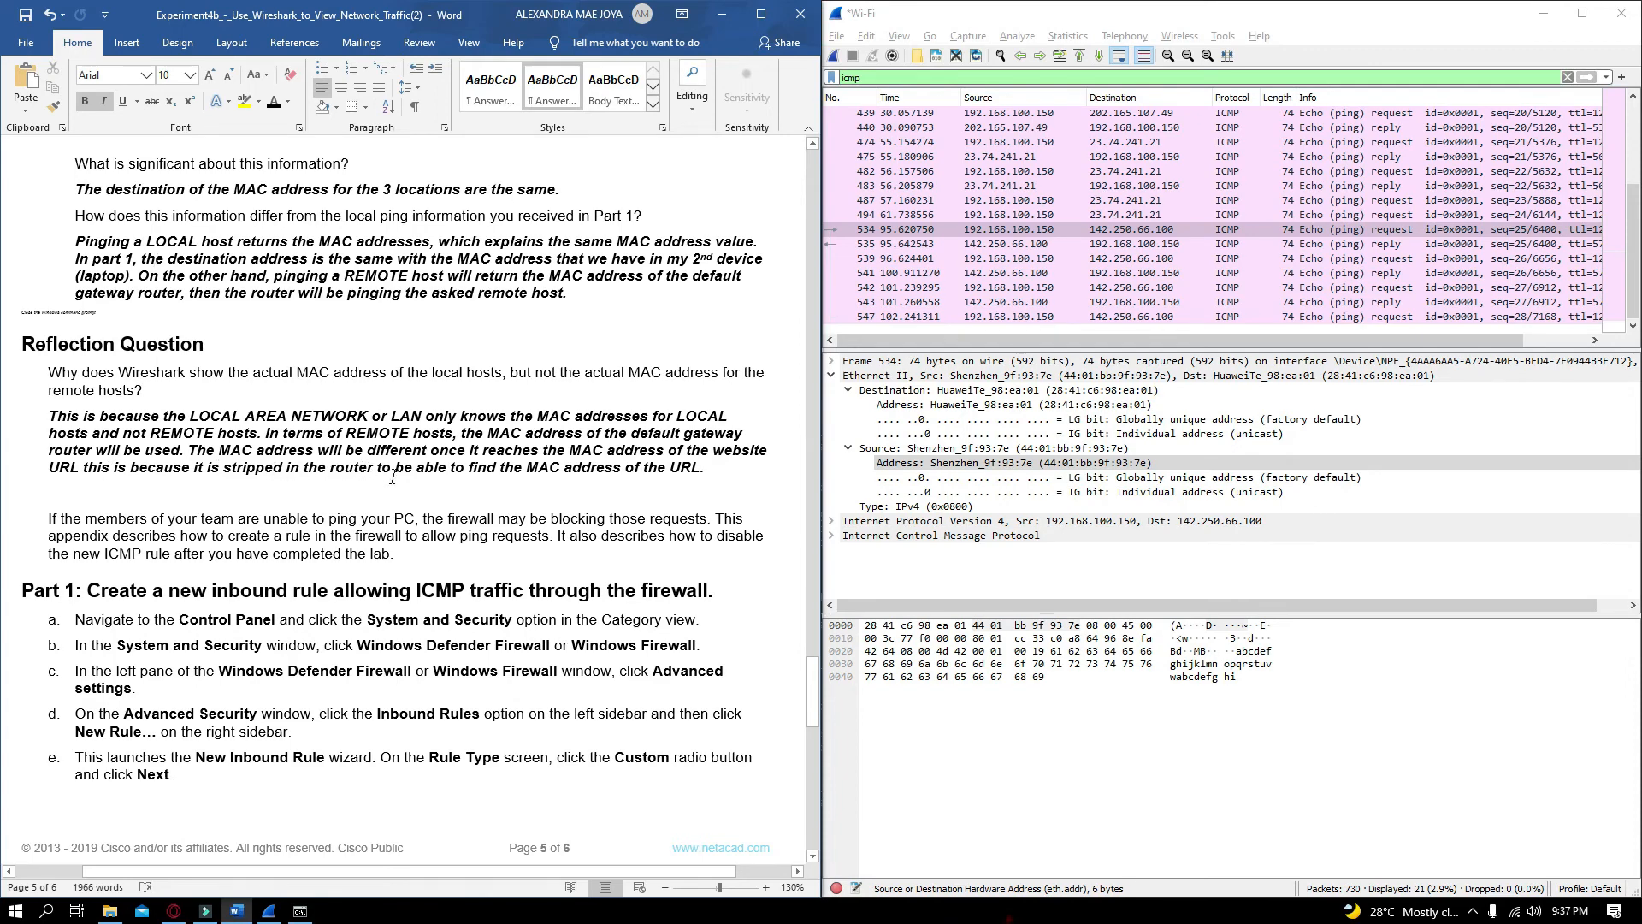
drag(814, 670, 790, 716)
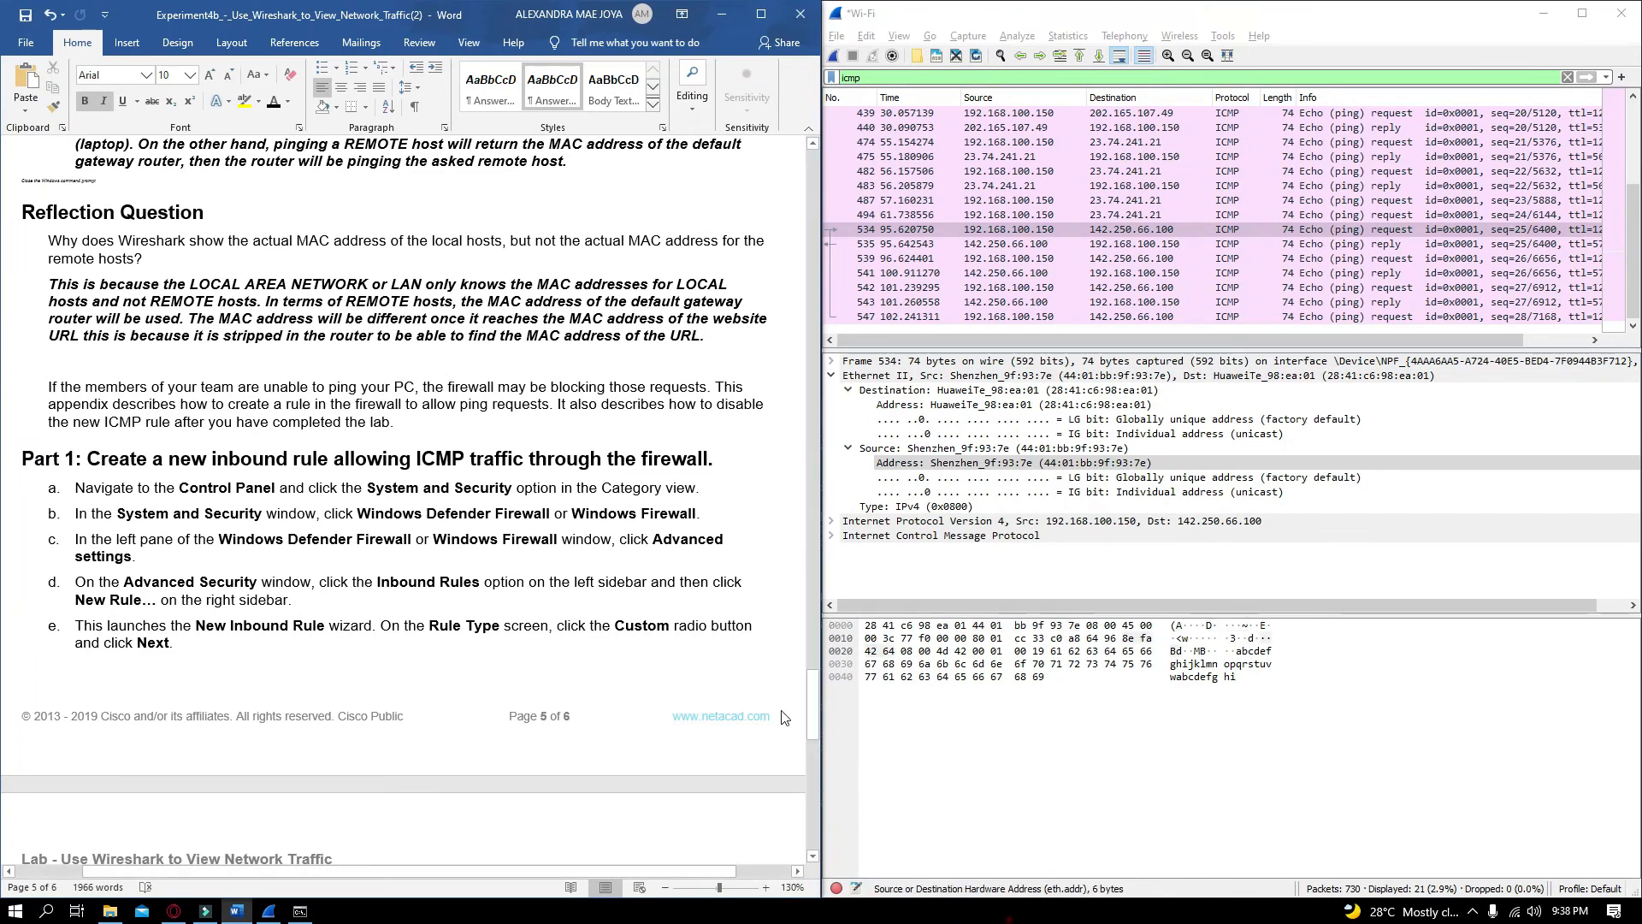
scroll(814, 694, down, 1)
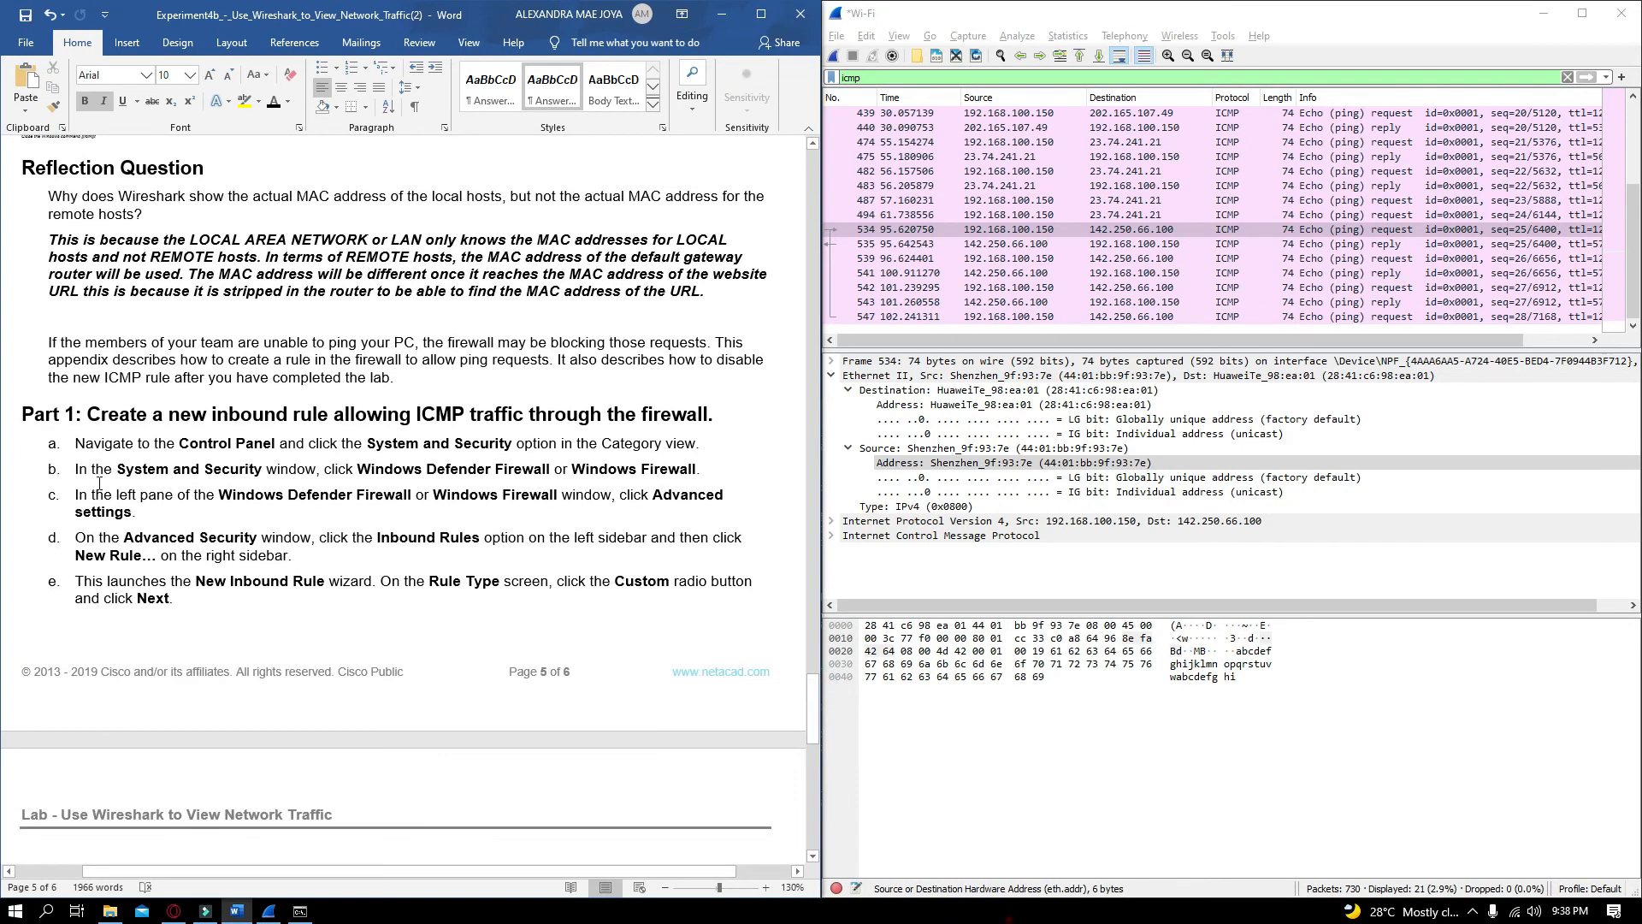
scroll(100, 484, down, 4)
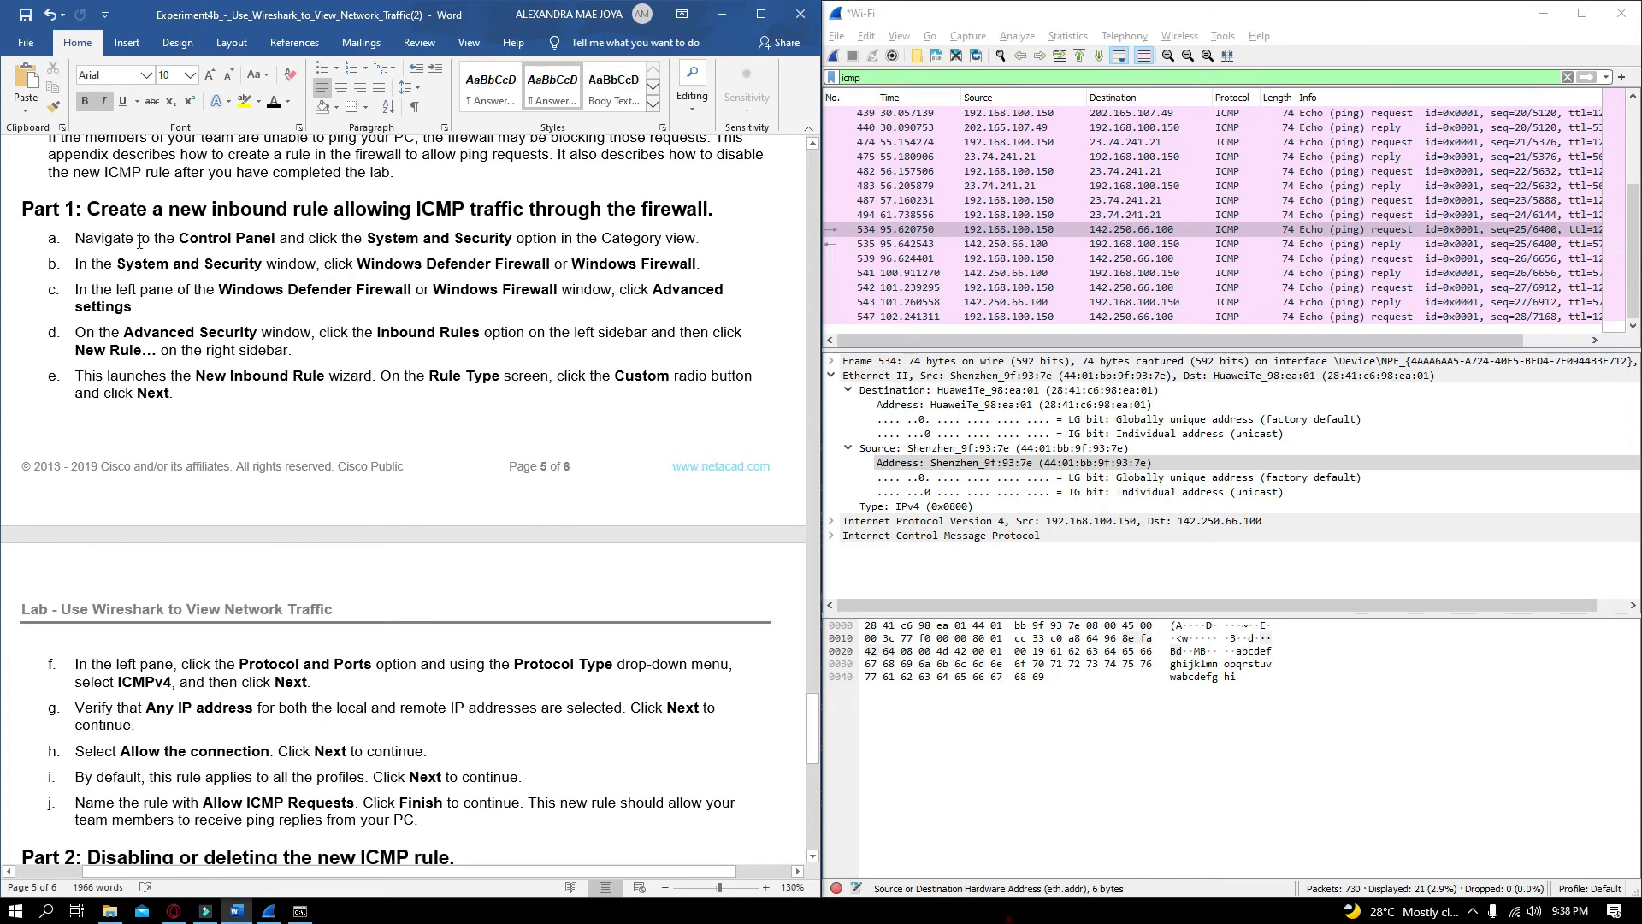
key(super)
text(con)
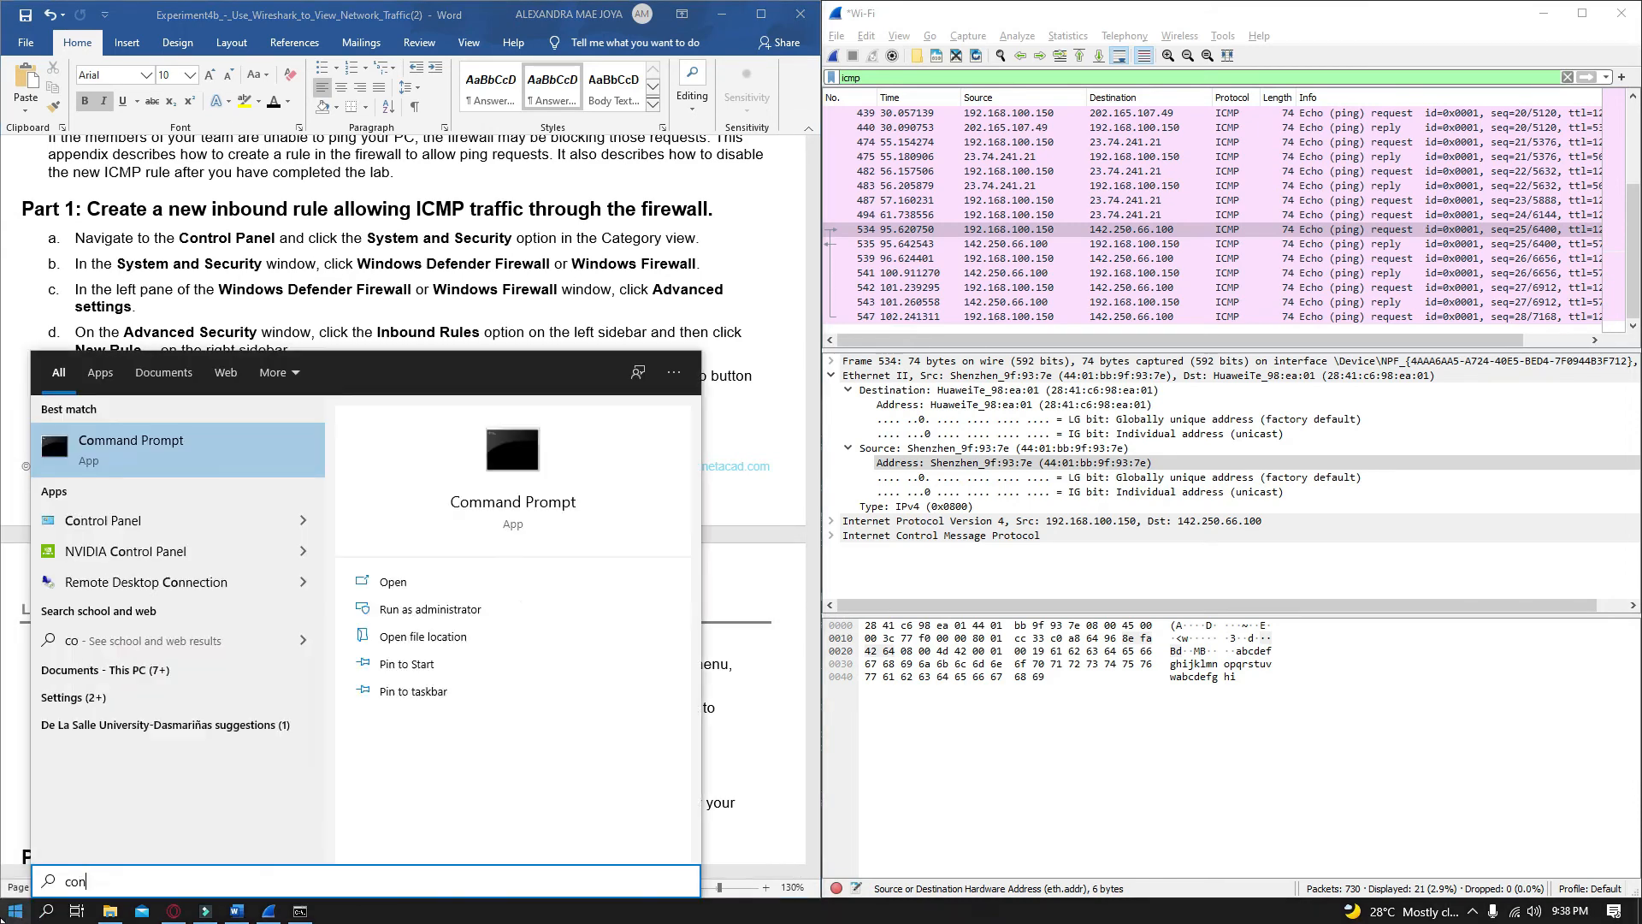
key(Return)
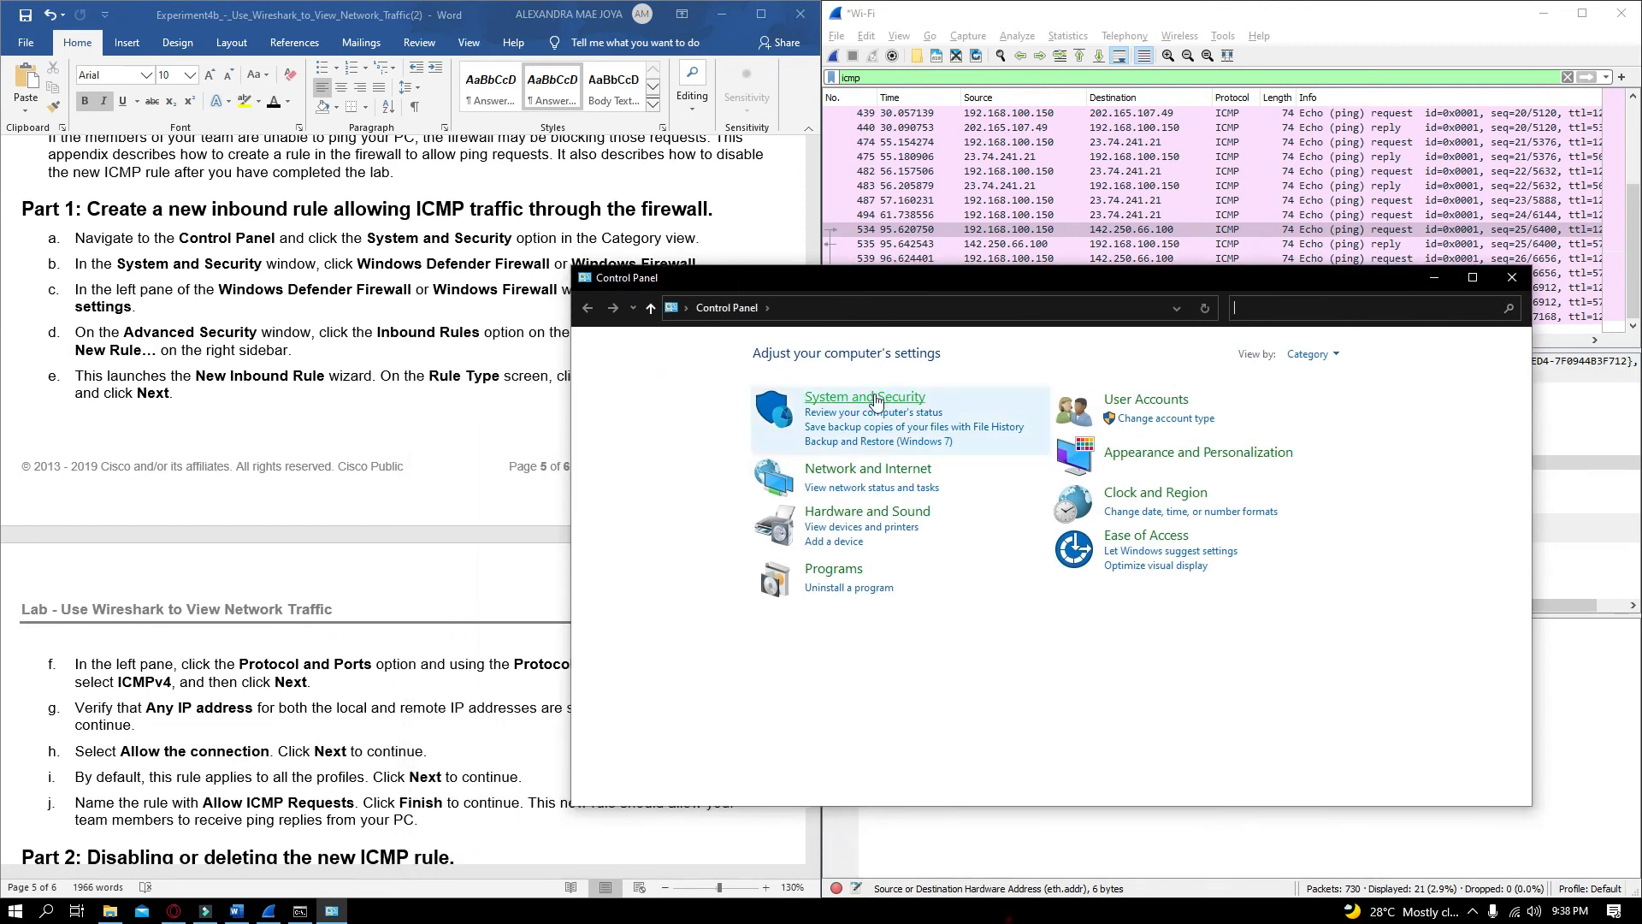
click(849, 503)
drag(1641, 525, 1641, 525)
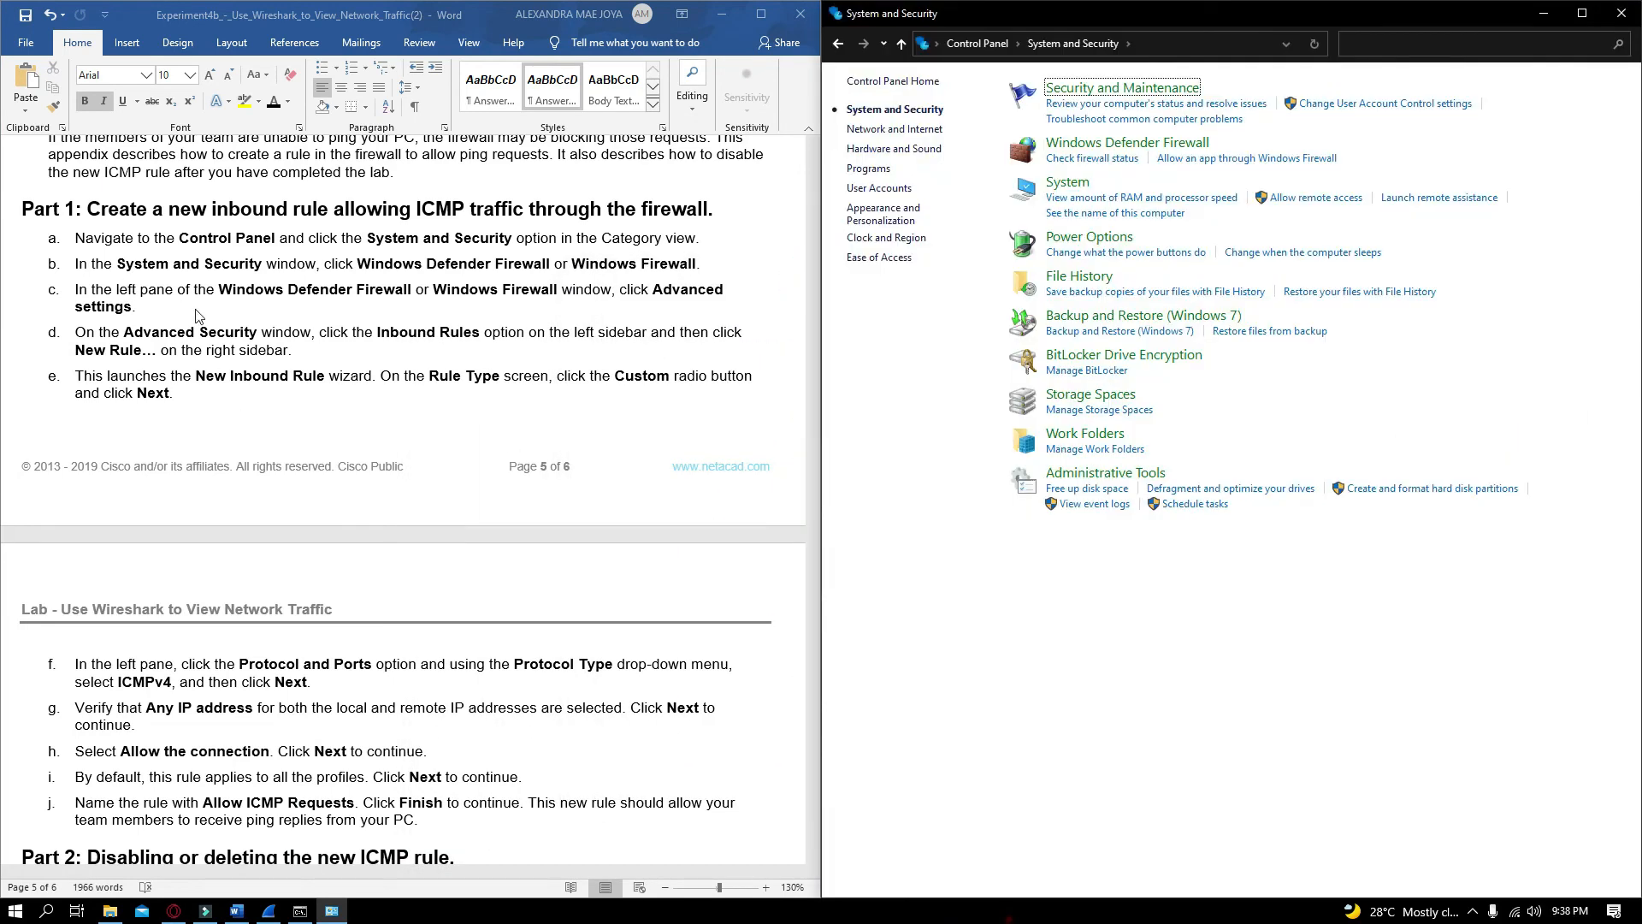
Open Windows Defender Firewall's advanced settings and place the Advanced Security window beside the document
click(1119, 142)
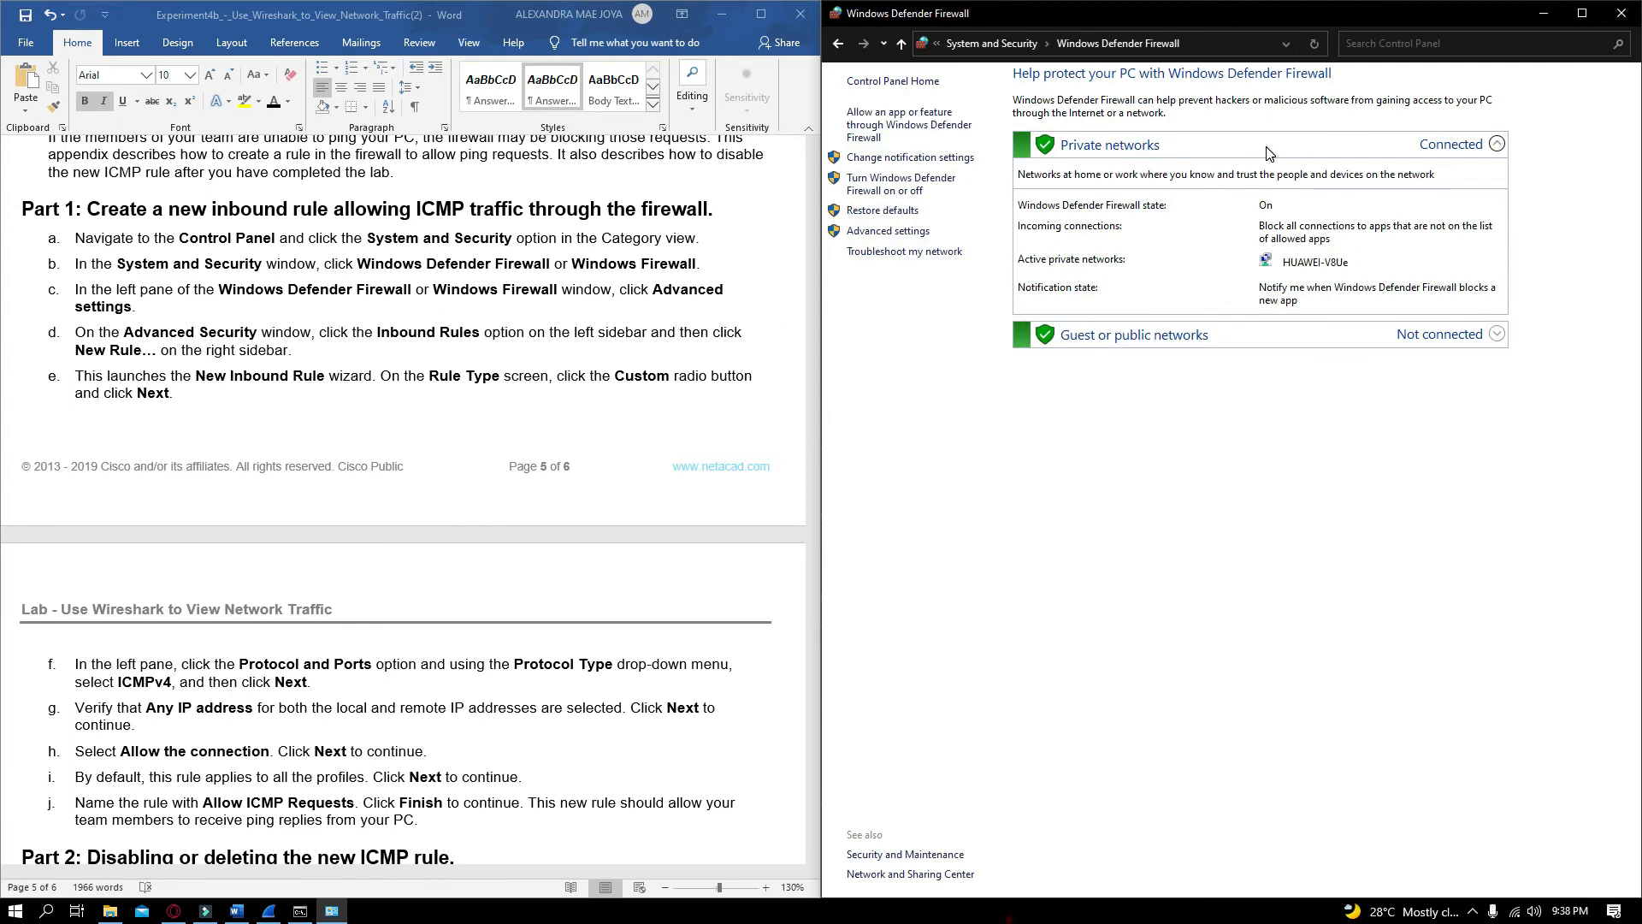
drag(1457, 22, 1471, 99)
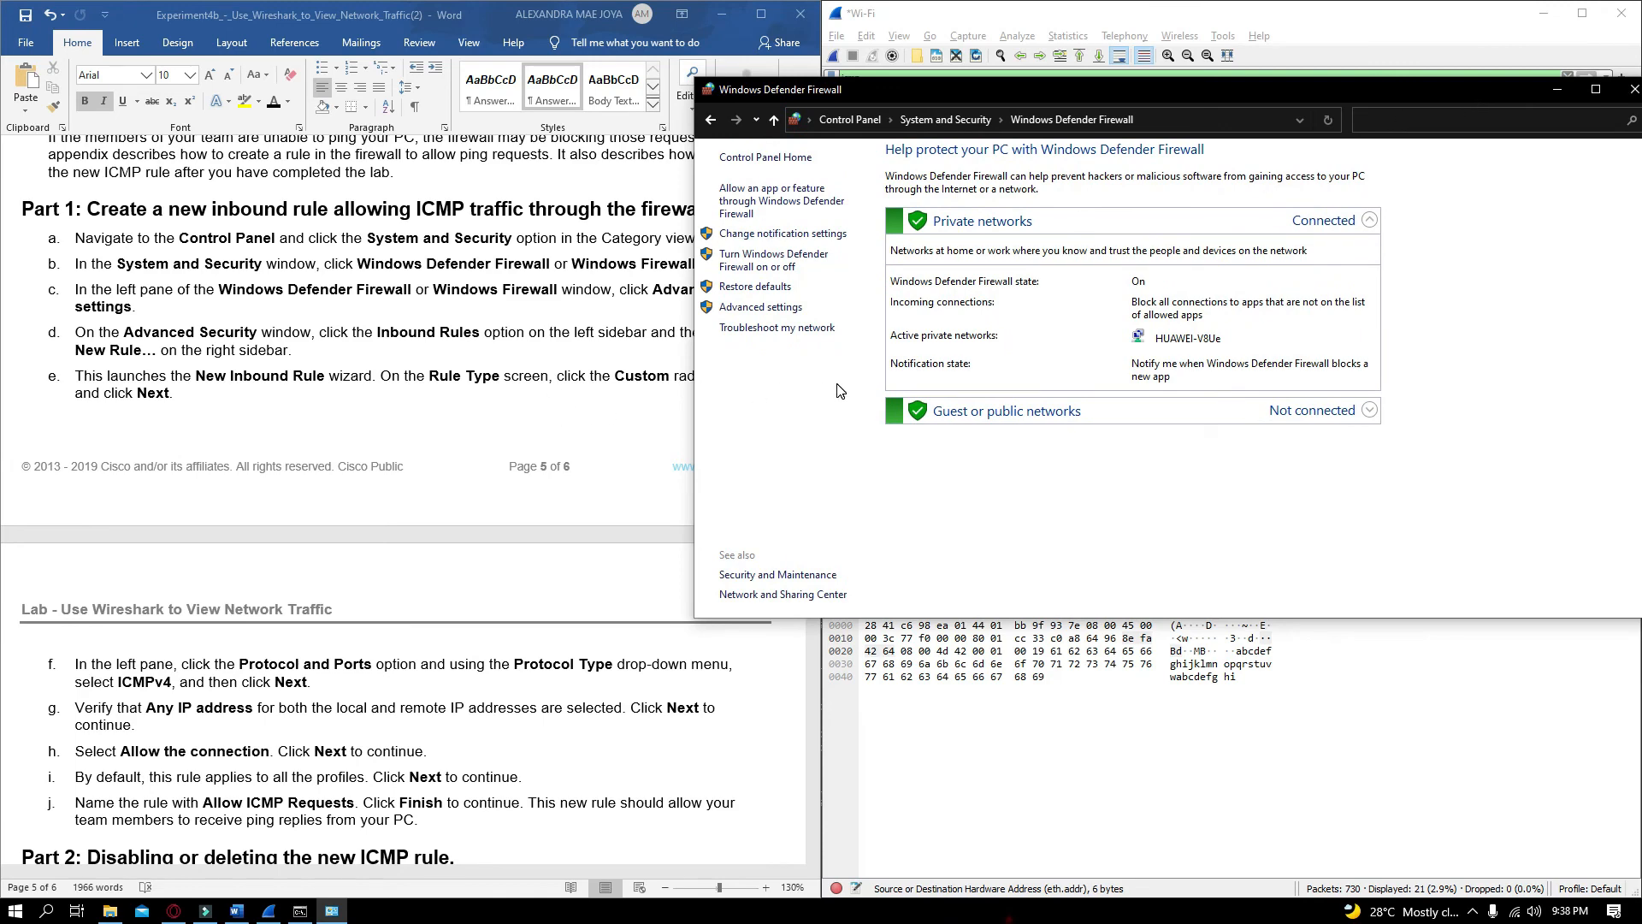
click(760, 306)
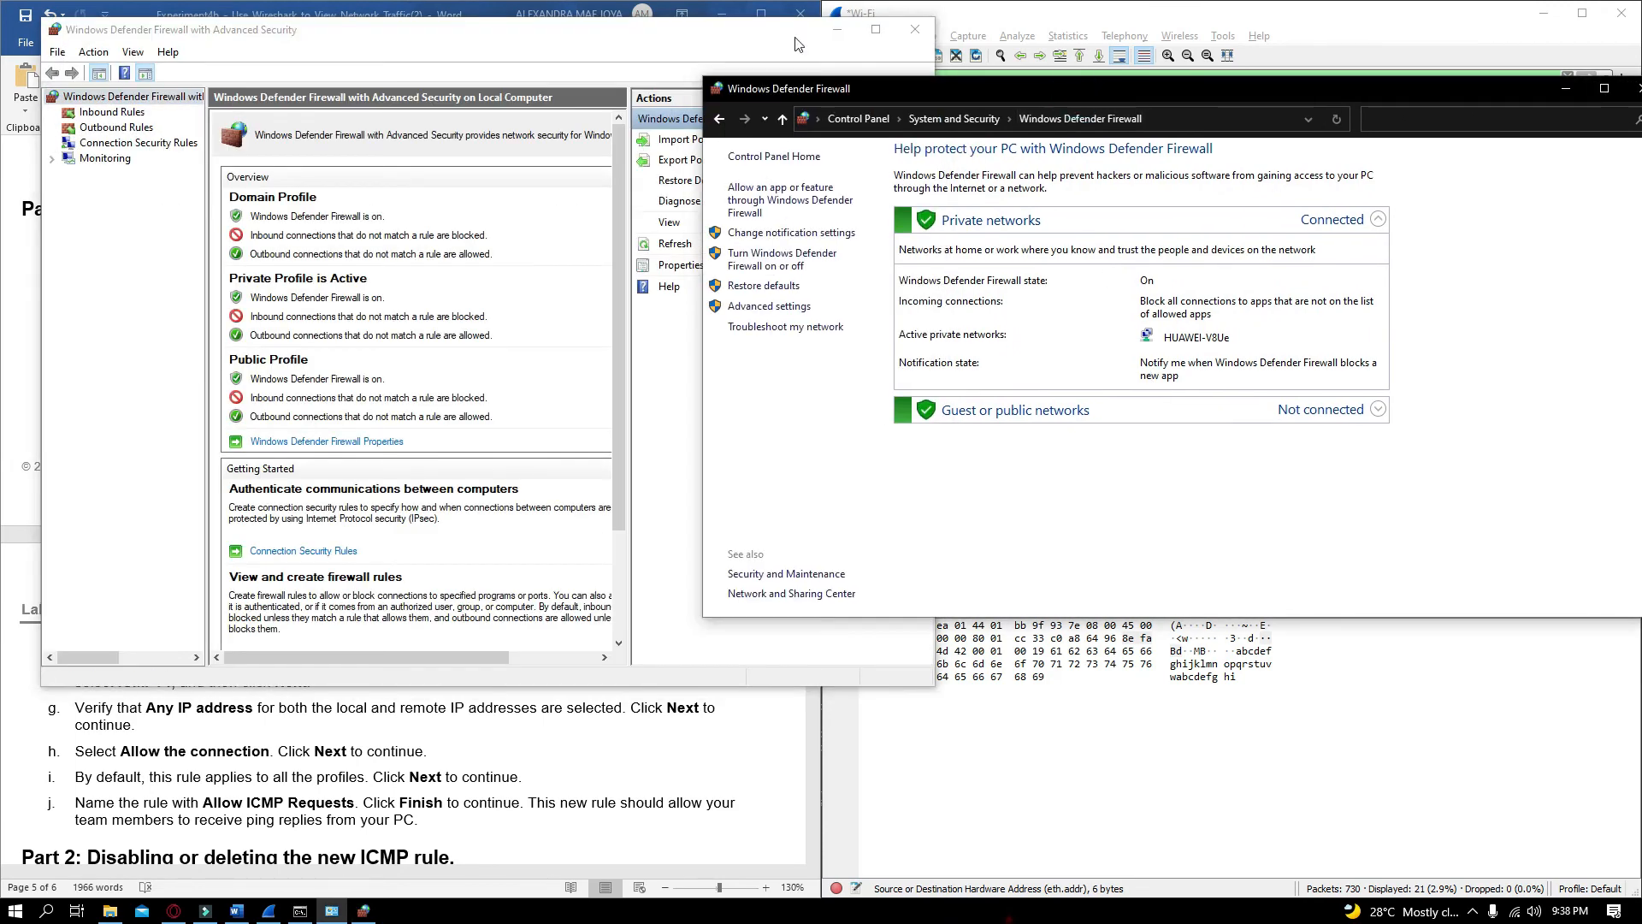
click(1565, 89)
drag(529, 34, 1640, 342)
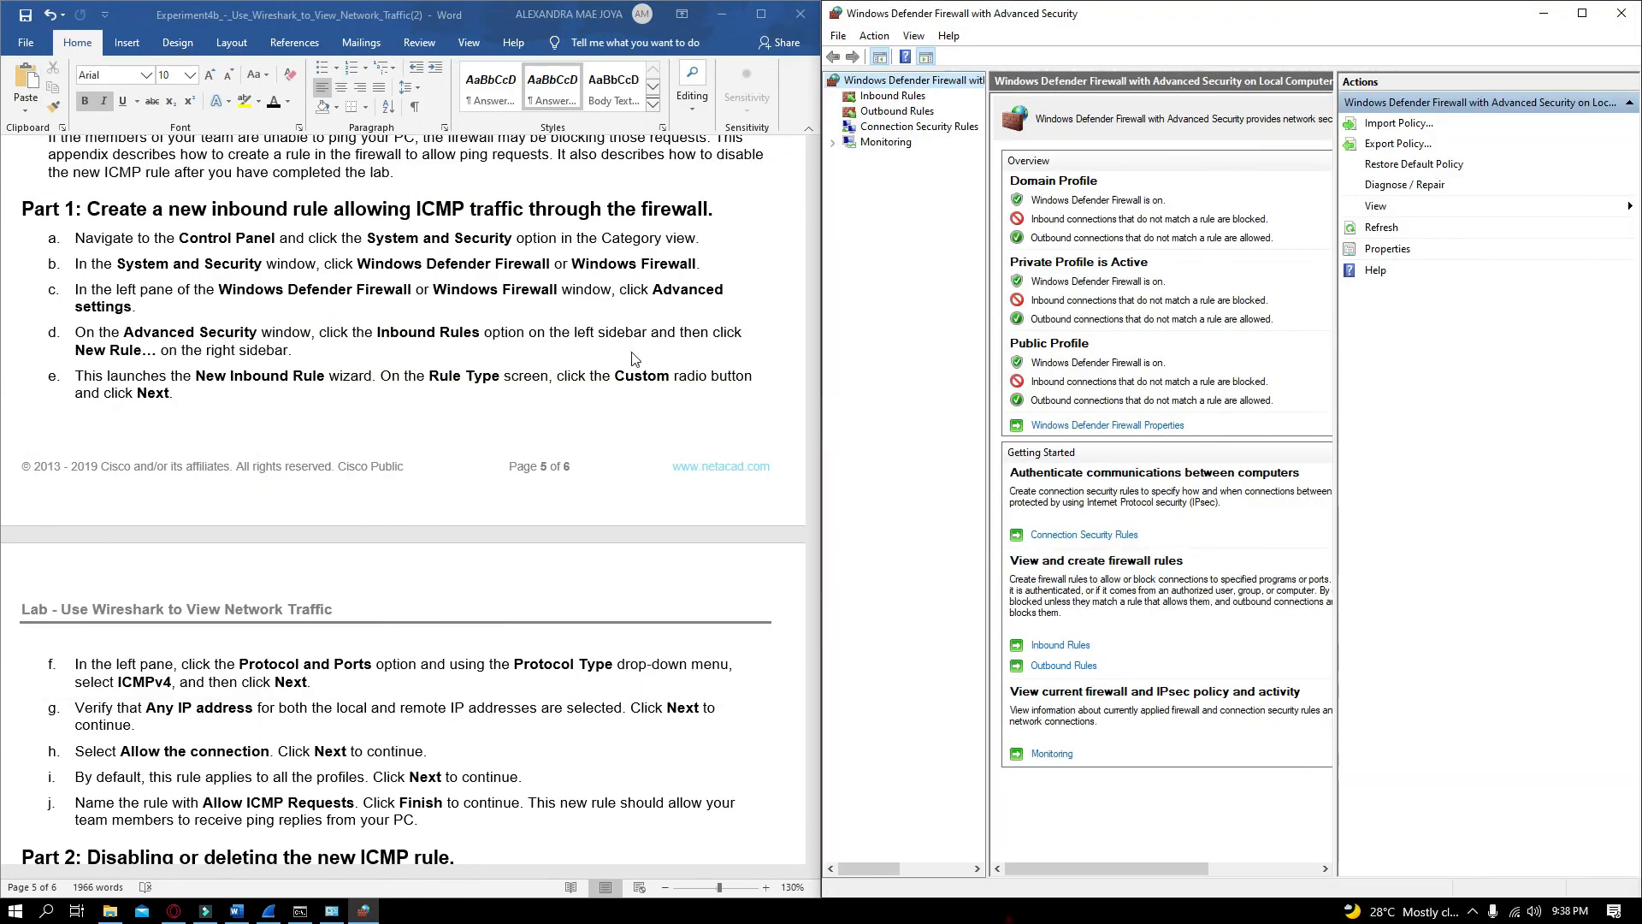
Start a new inbound rule of the Custom type and continue to protocol and ports
click(892, 96)
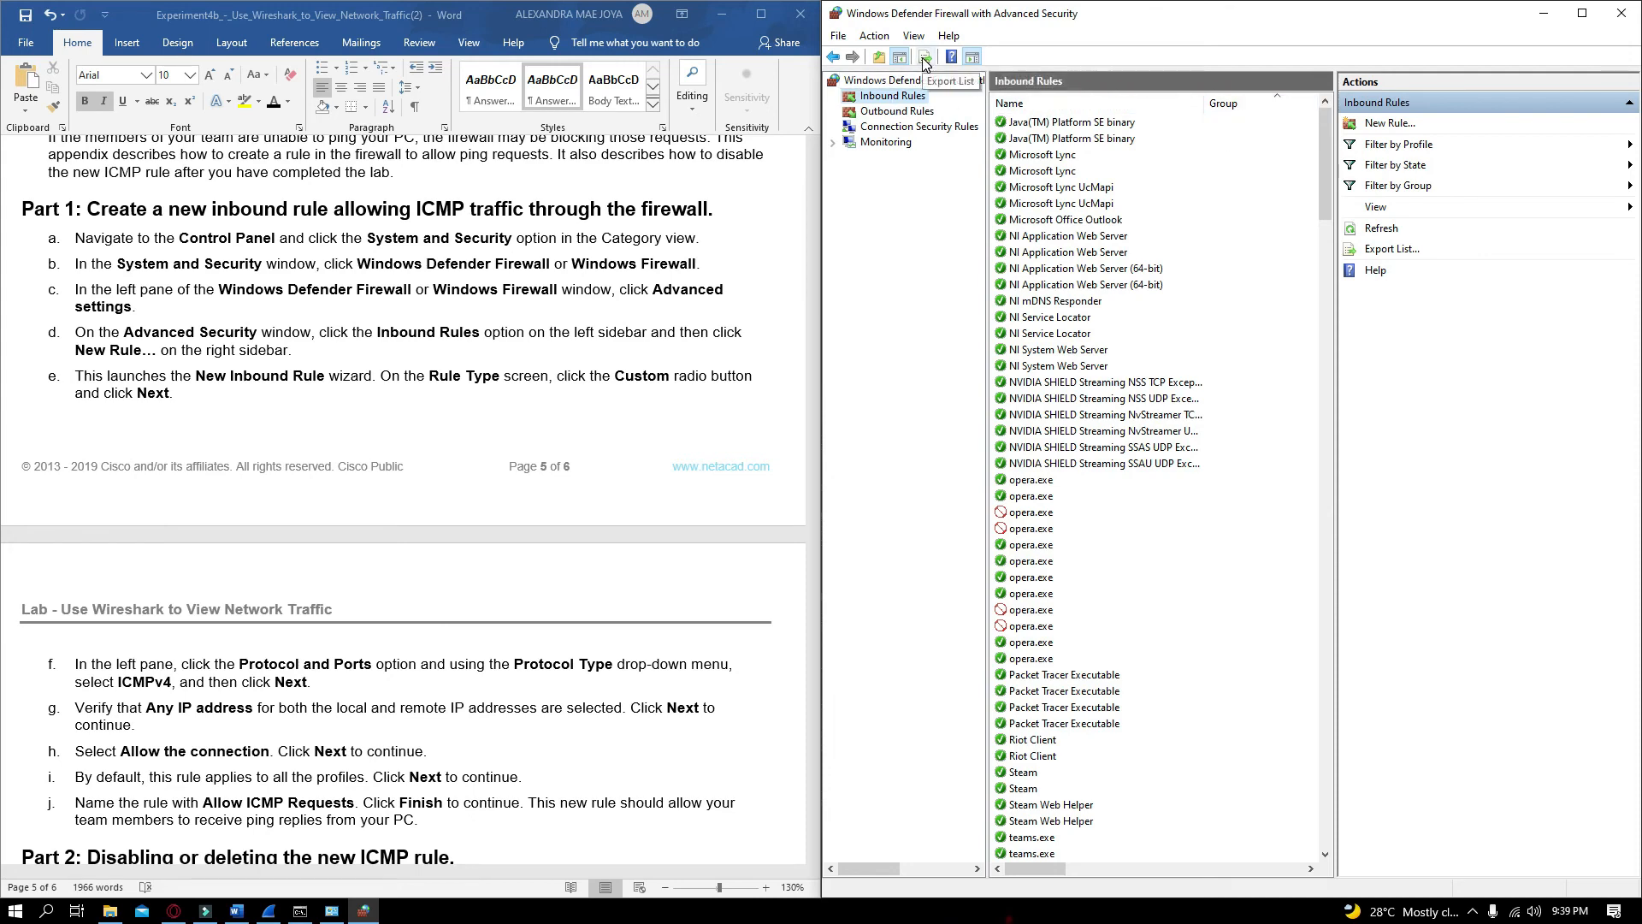
click(1390, 124)
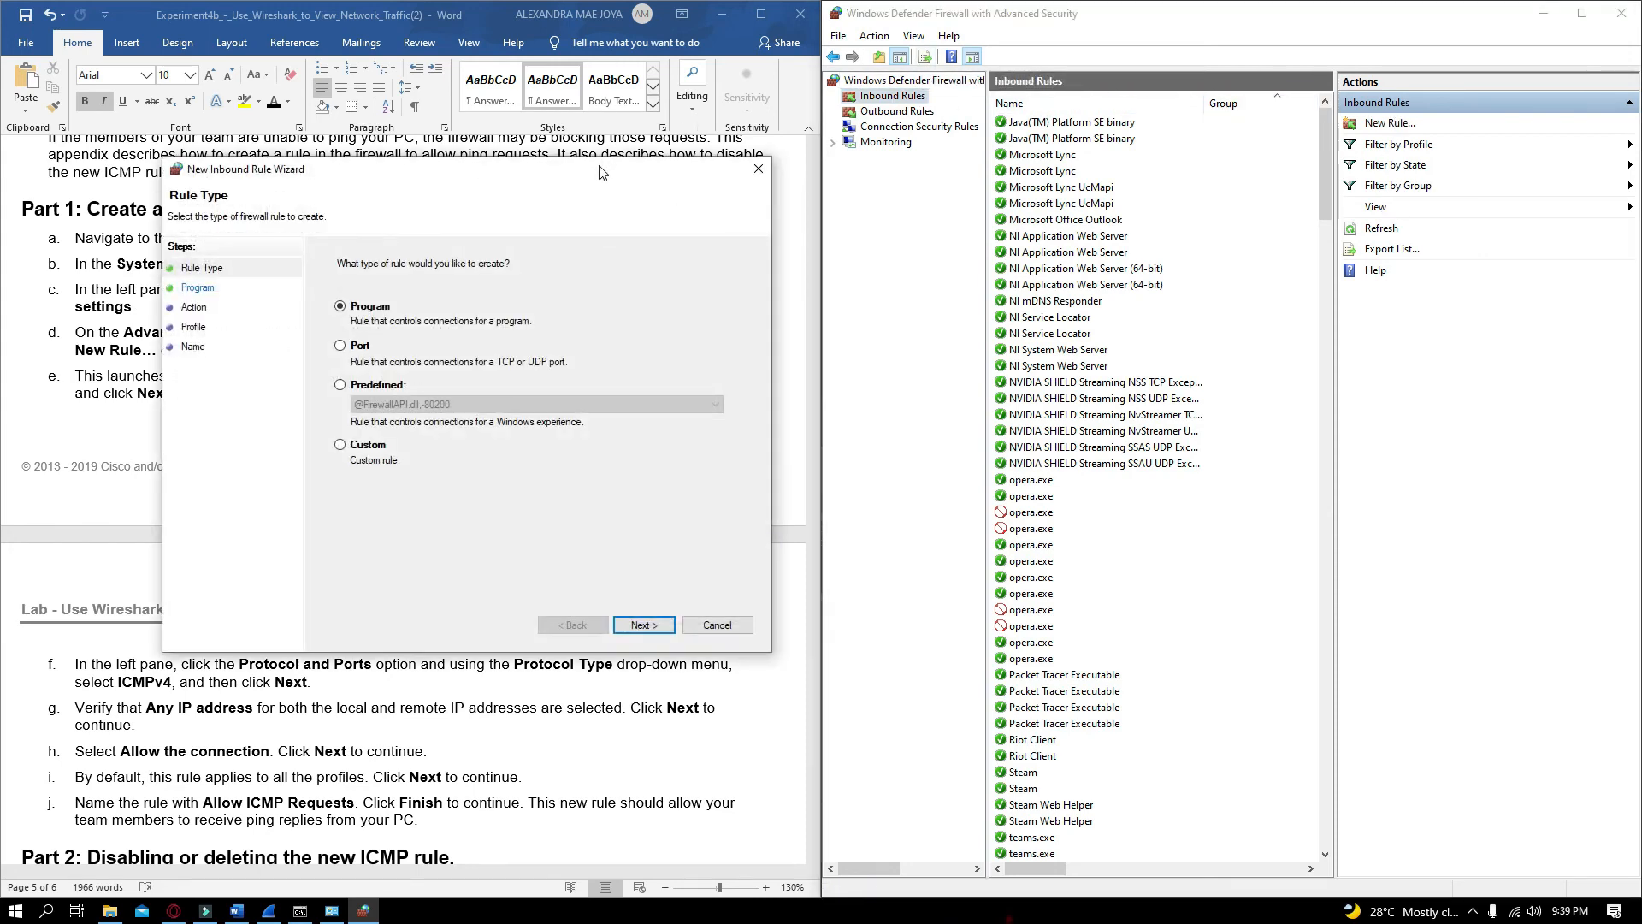
drag(603, 173, 1299, 154)
click(1065, 426)
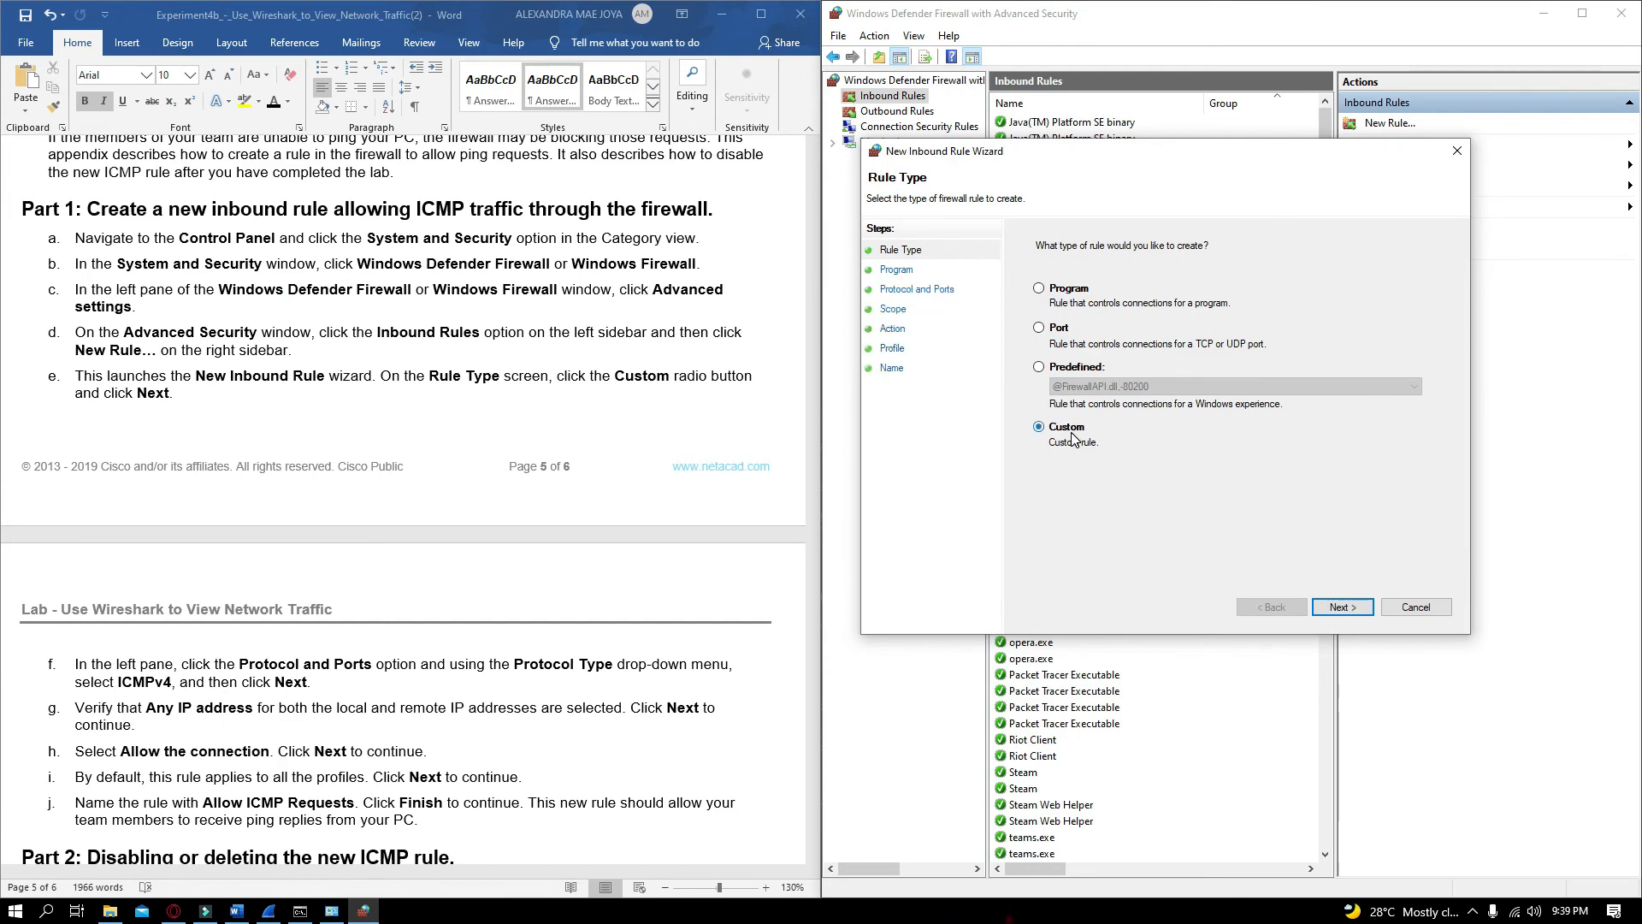
scroll(402, 505, down, 1)
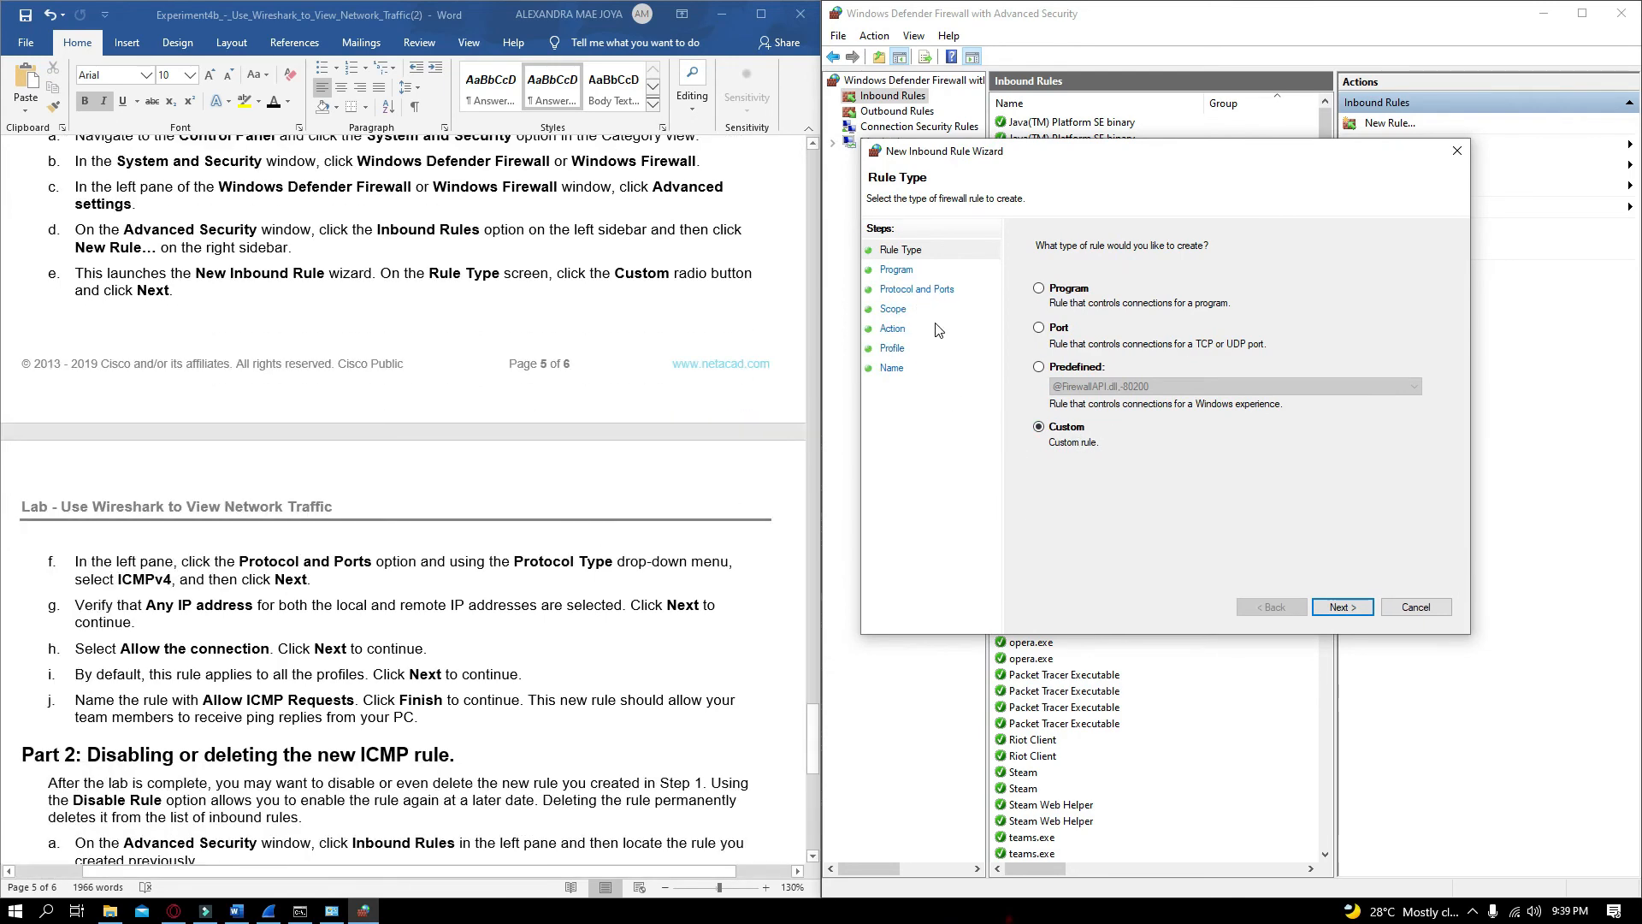
click(932, 290)
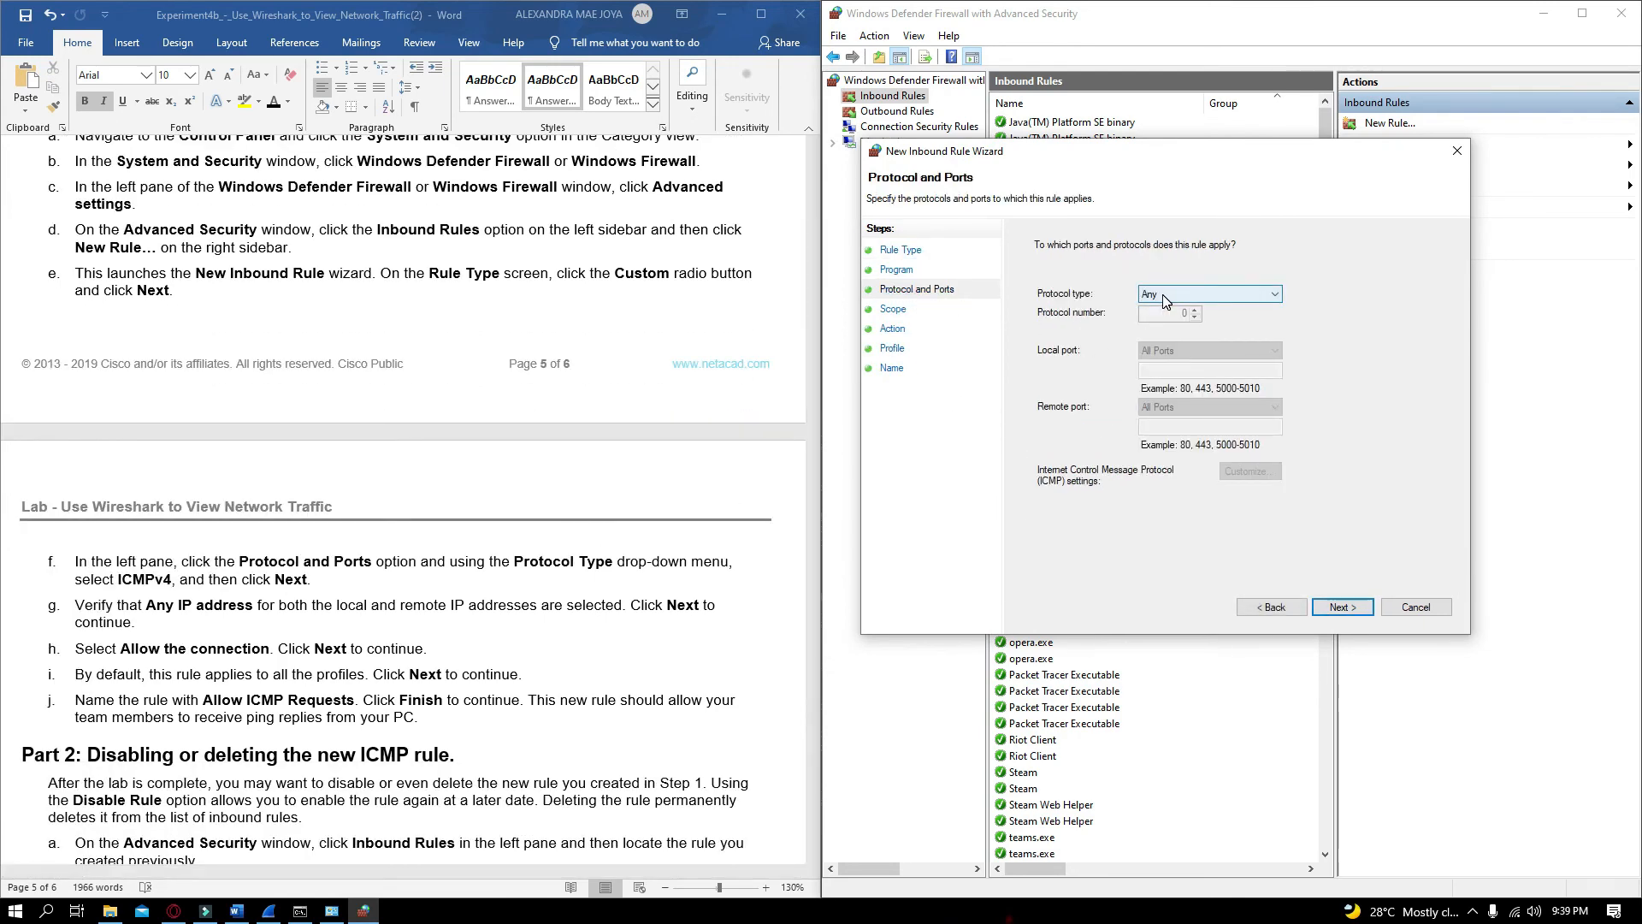
Set the rule's protocol type to ICMPv4 and continue
click(1163, 299)
click(1177, 344)
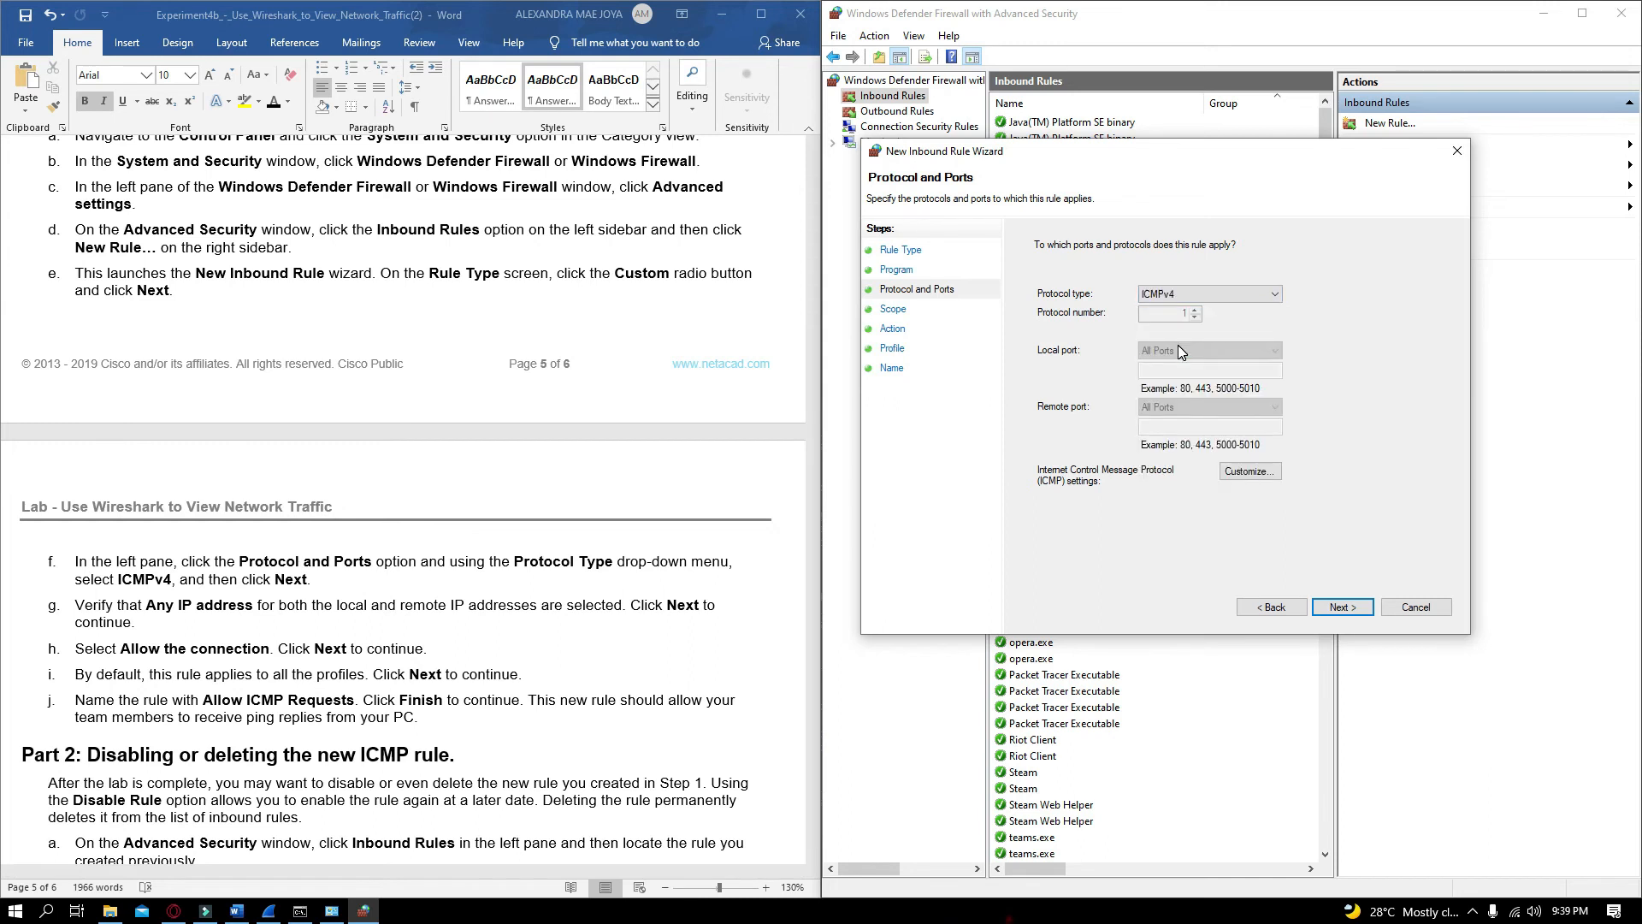
click(1337, 612)
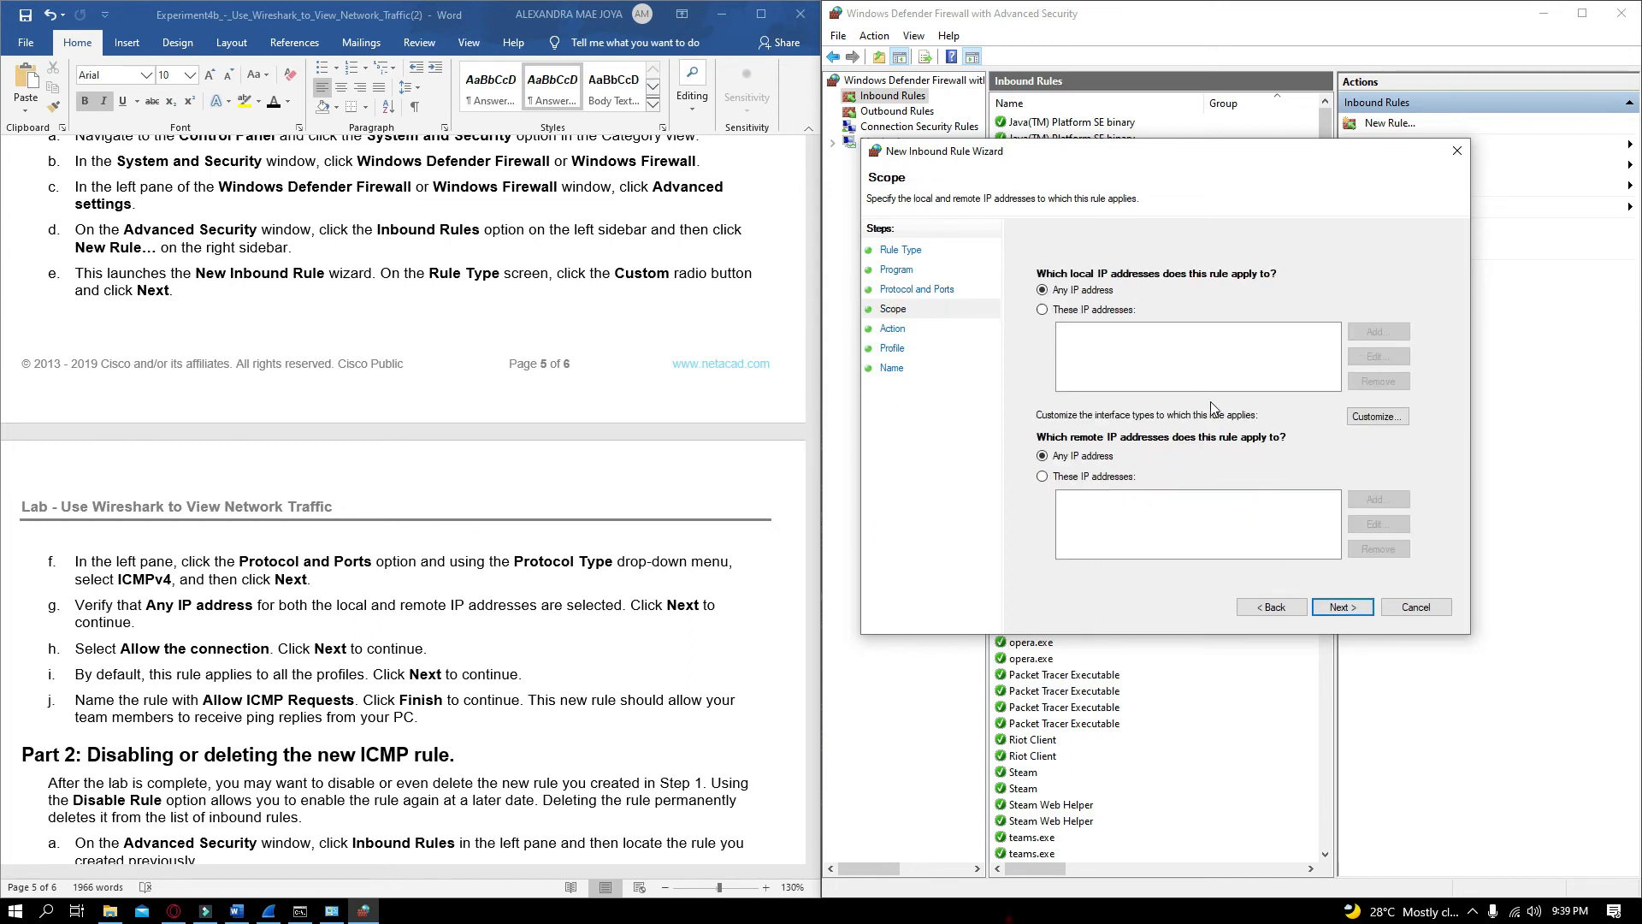
Keep Any IP address scope, the Allow the connection action and all profiles for the rule
click(1339, 608)
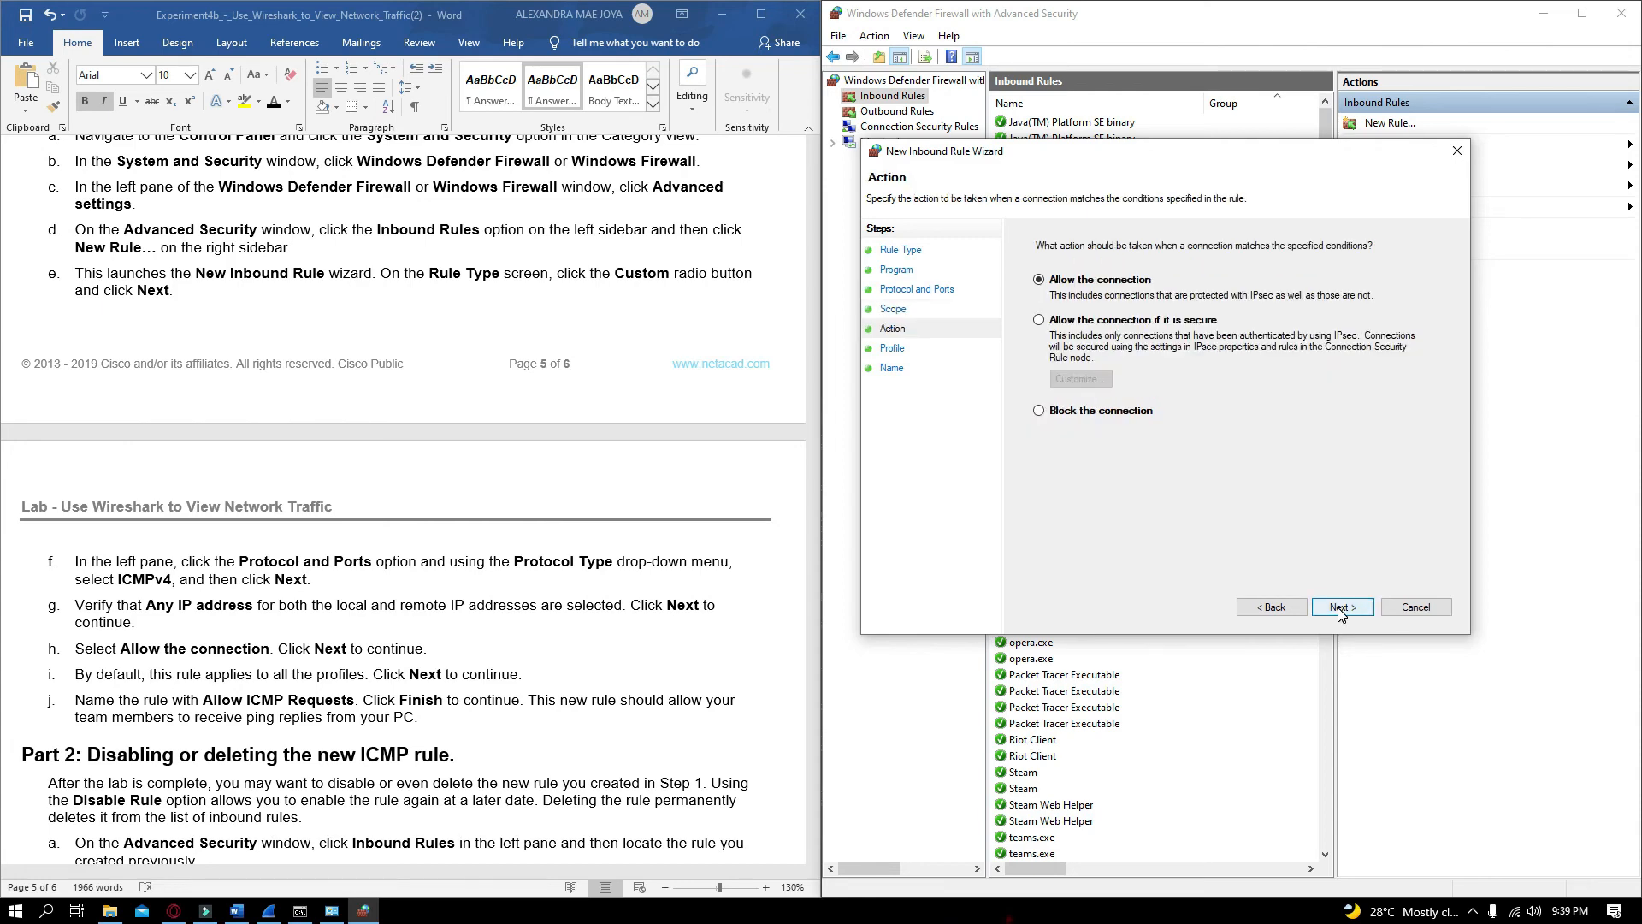
click(1339, 609)
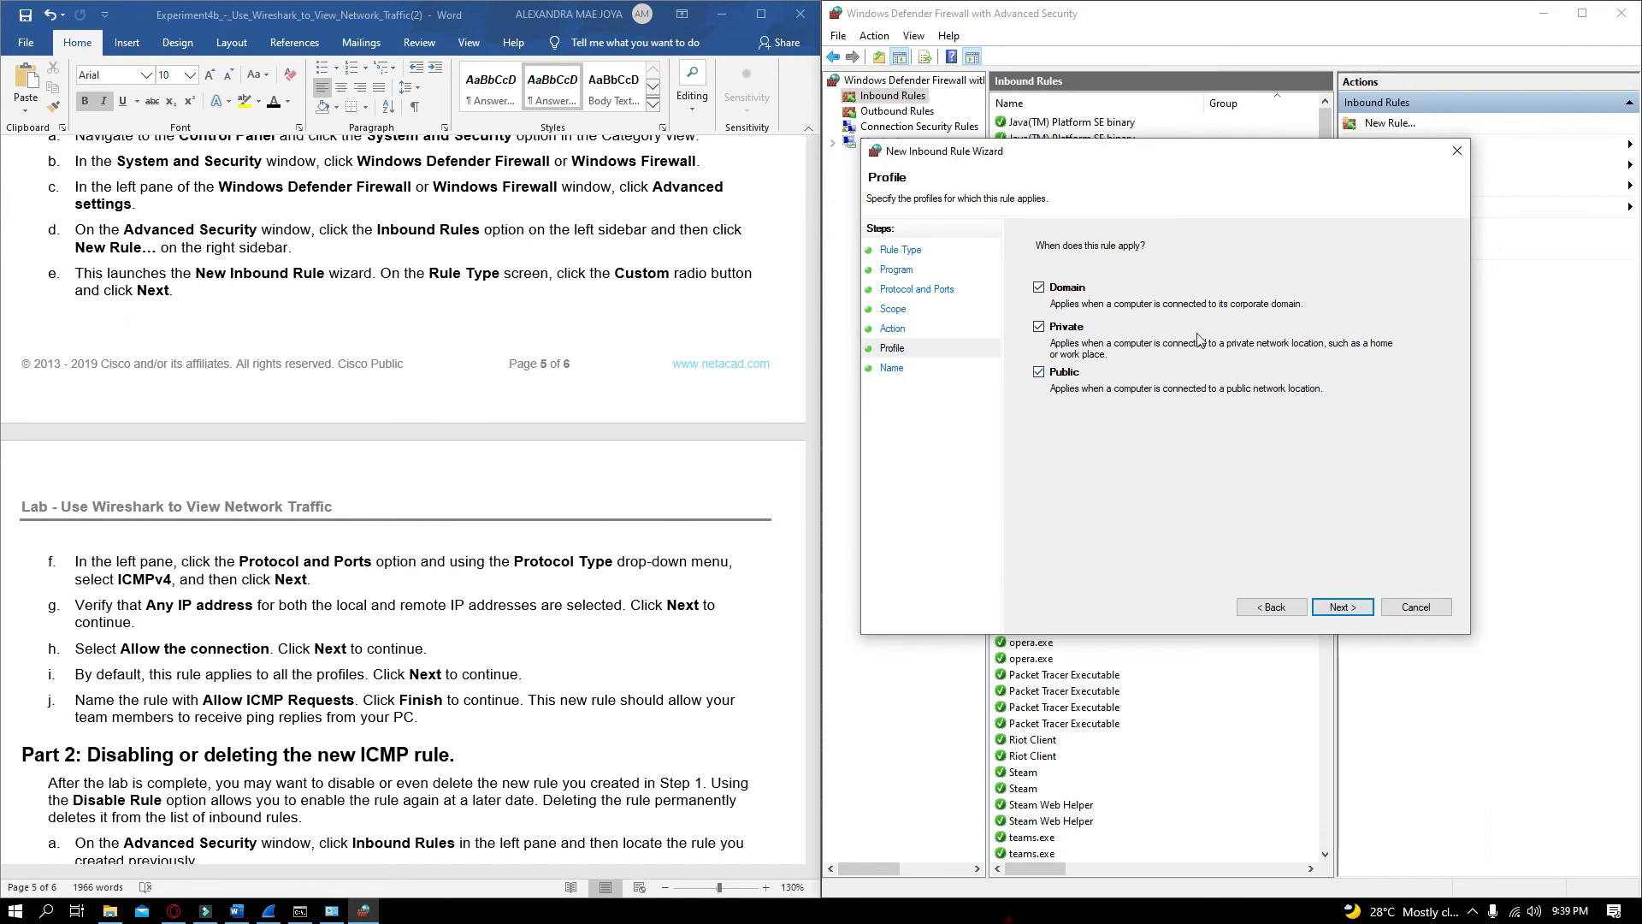
click(1344, 605)
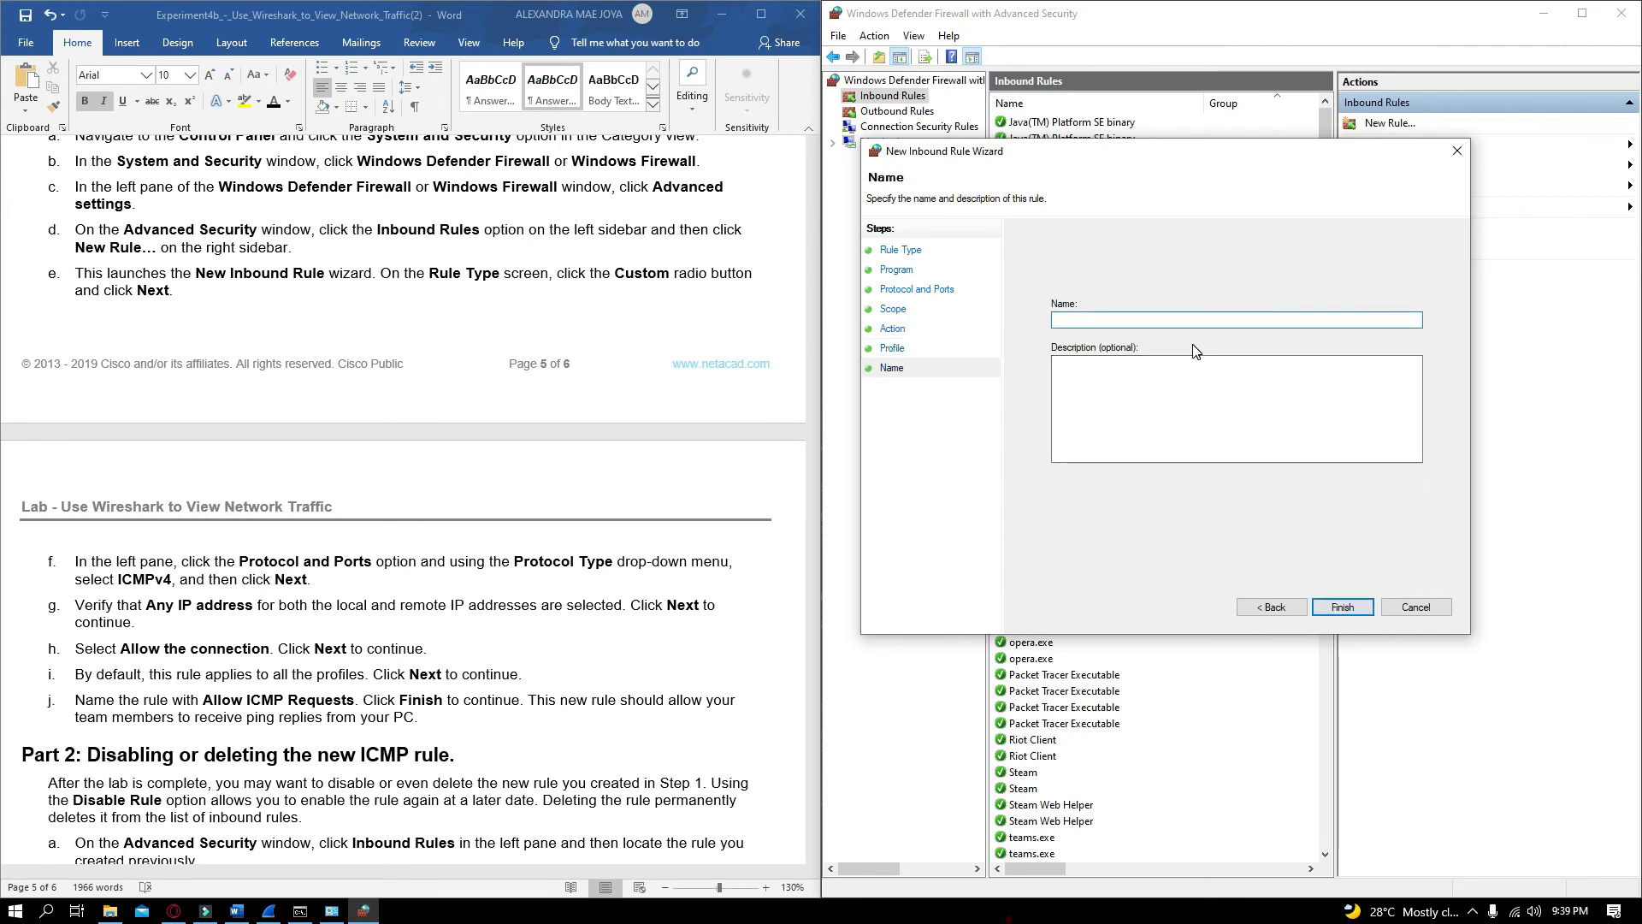
Name the rule Allow ICMP Requests and finish the wizard
text(Ak)
text(low ICMP Requests)
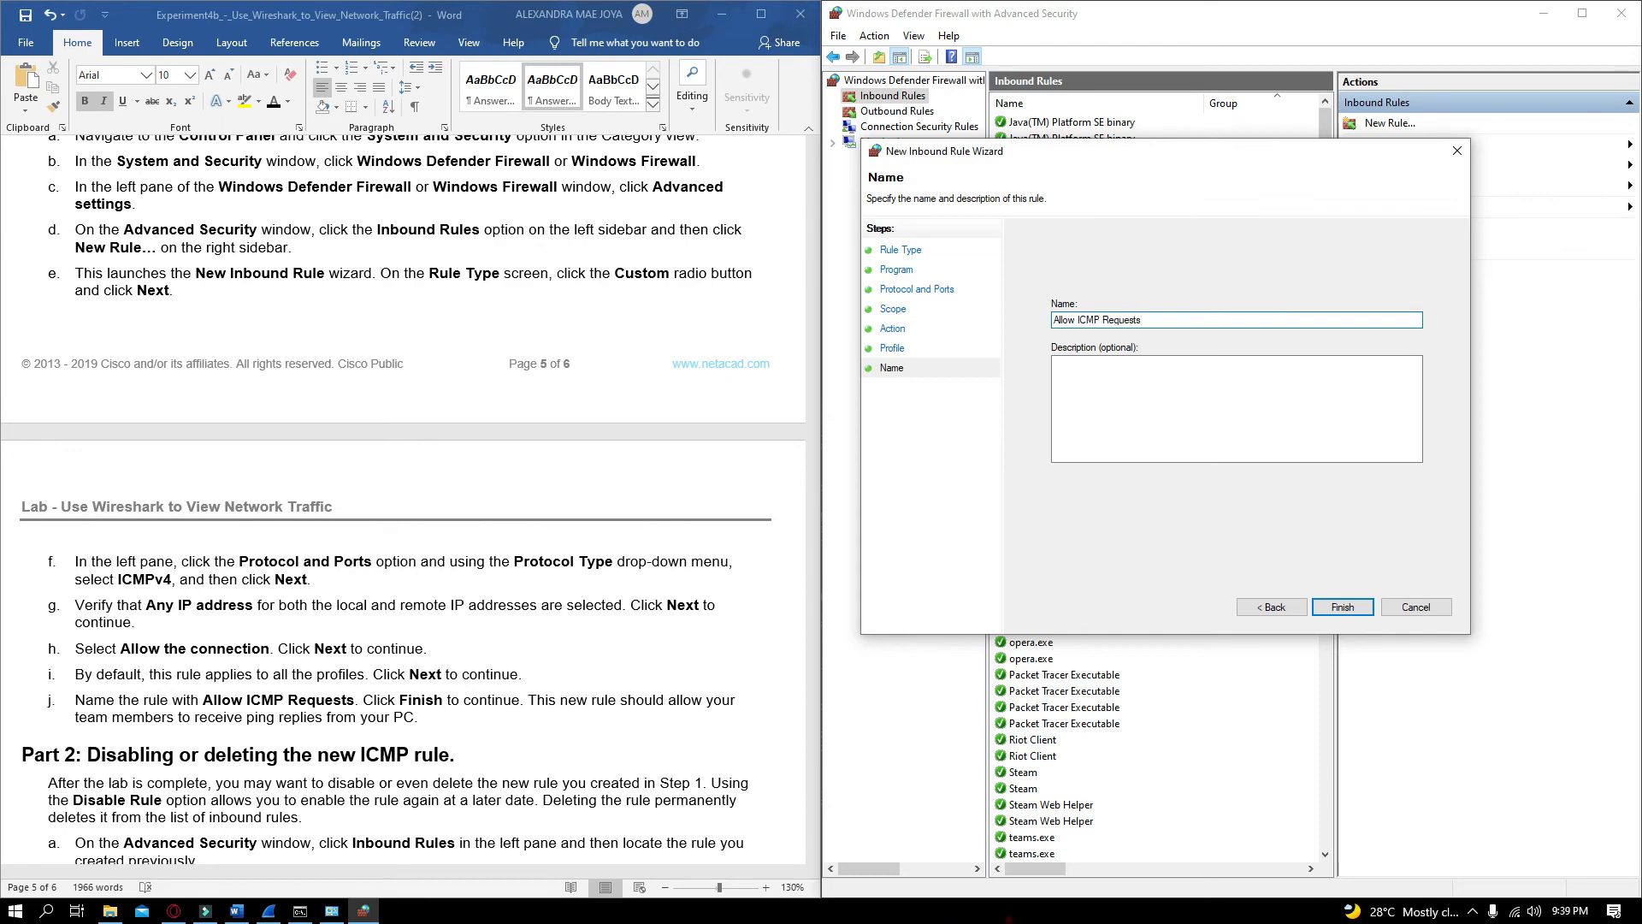
scroll(756, 536, down, 2)
click(1341, 607)
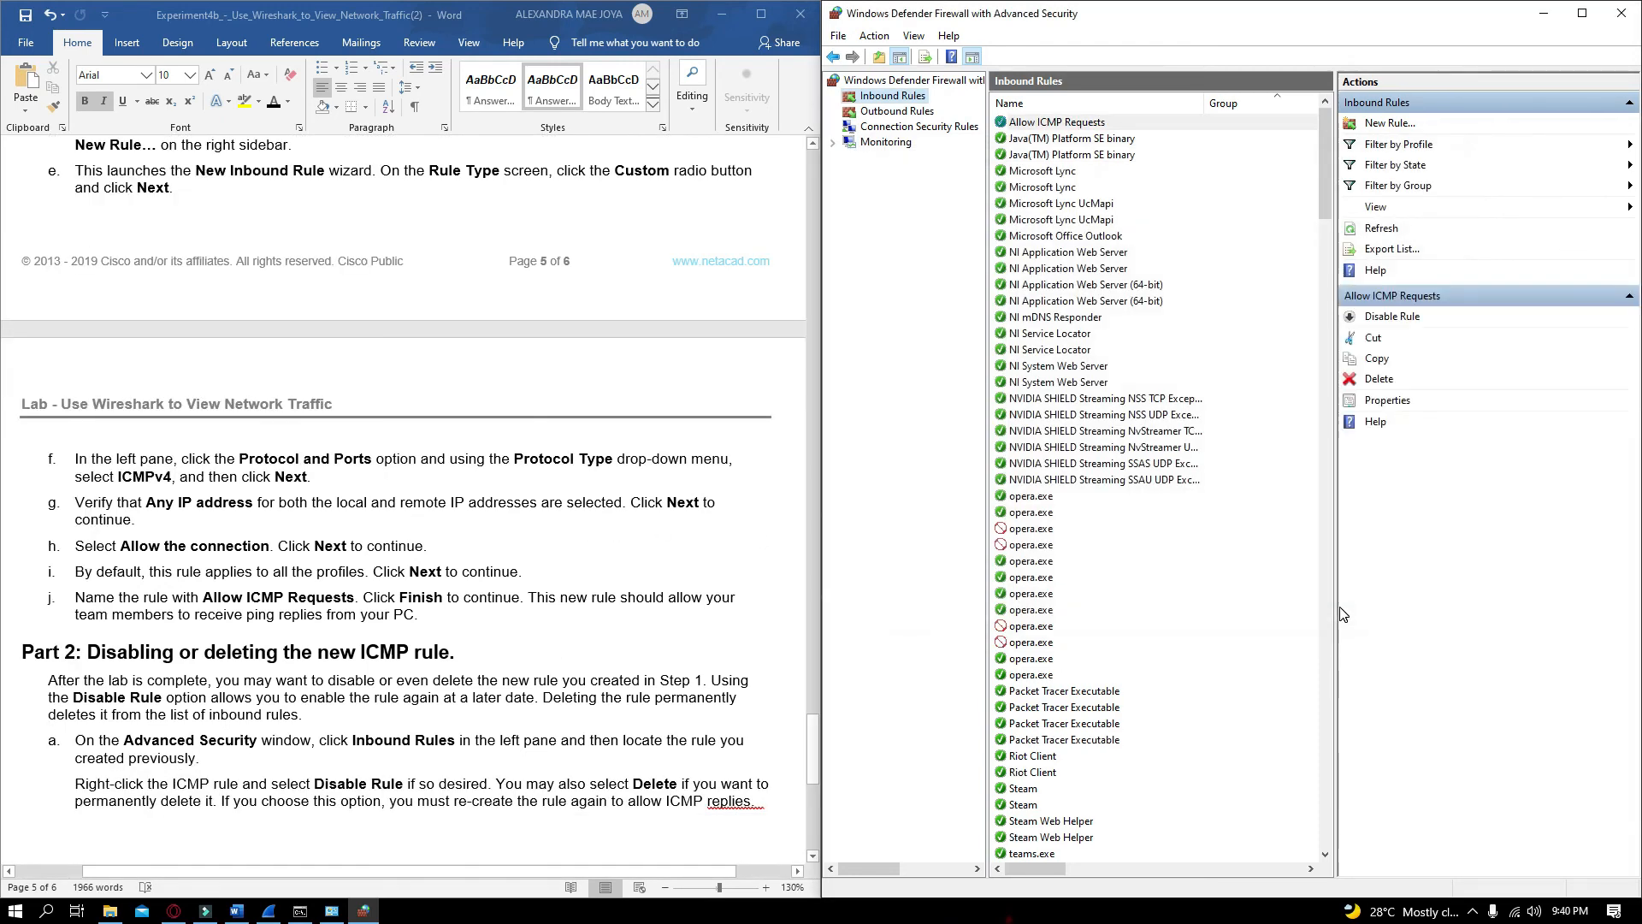
Disable the Allow ICMP Requests inbound rule
scroll(99, 454, down, 3)
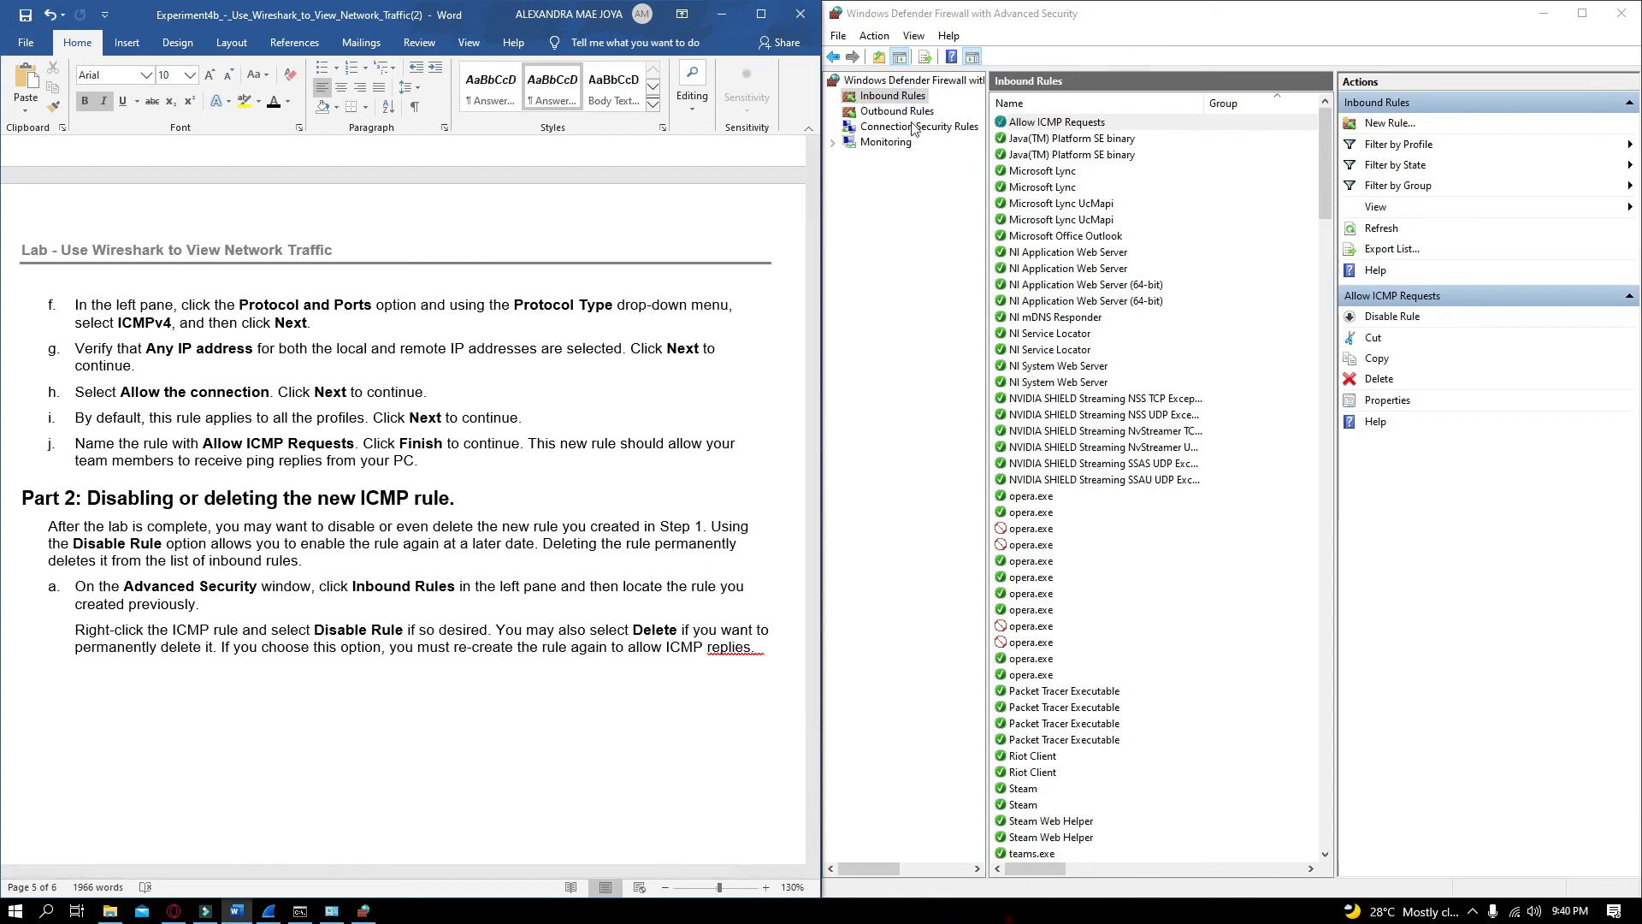
click(1065, 125)
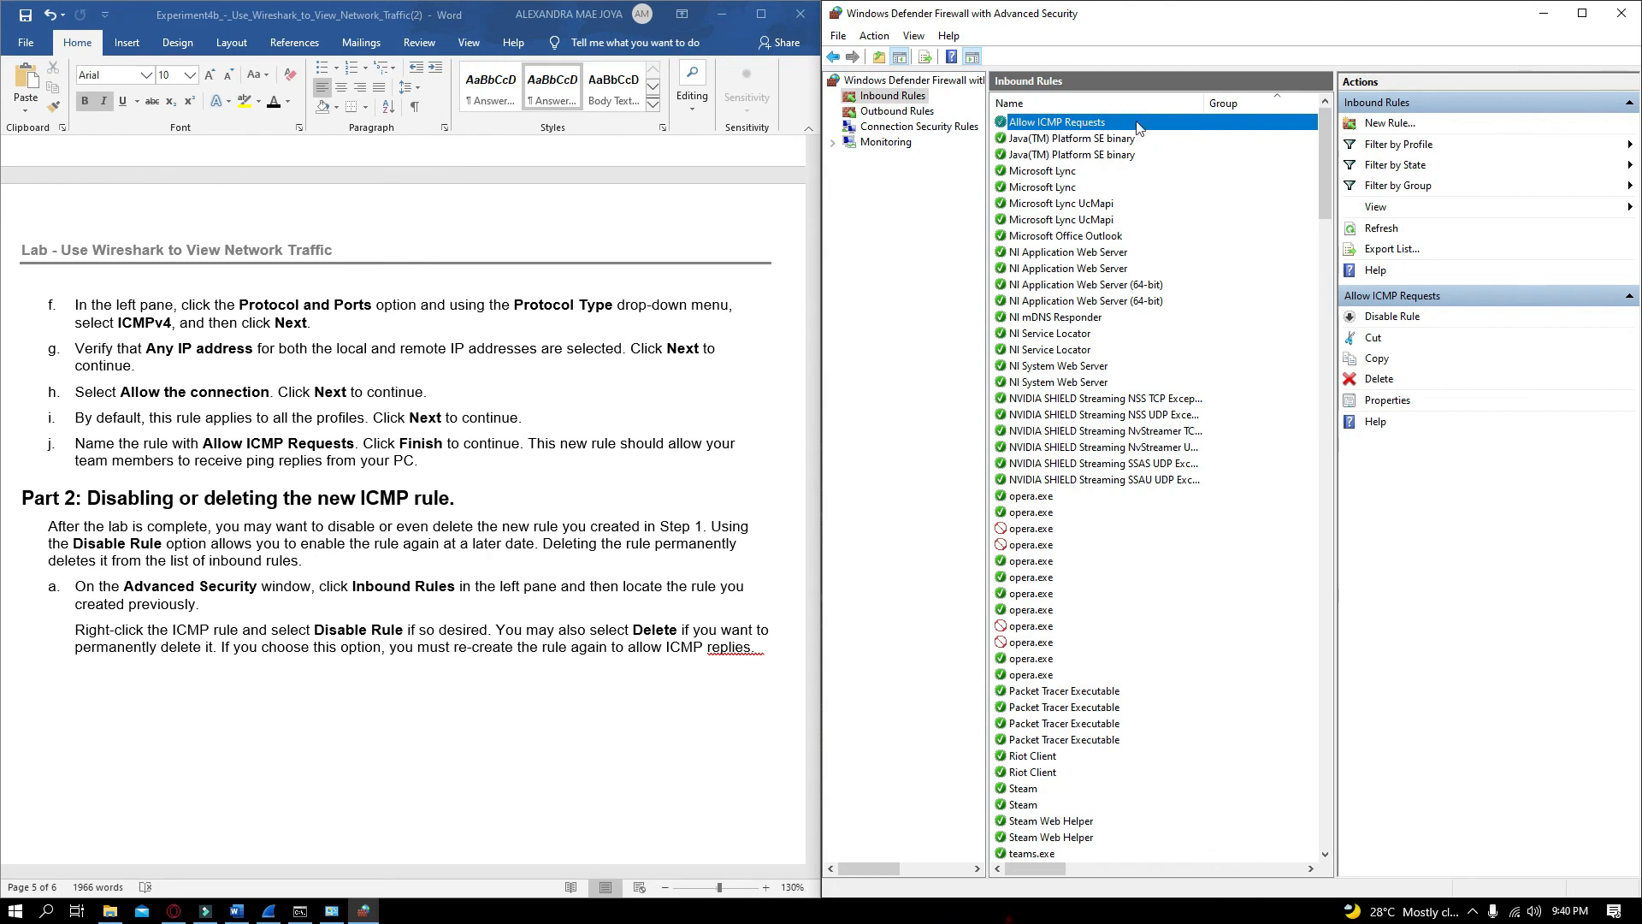
click(1391, 316)
click(634, 672)
scroll(649, 713, down, 3)
scroll(649, 712, up, 4)
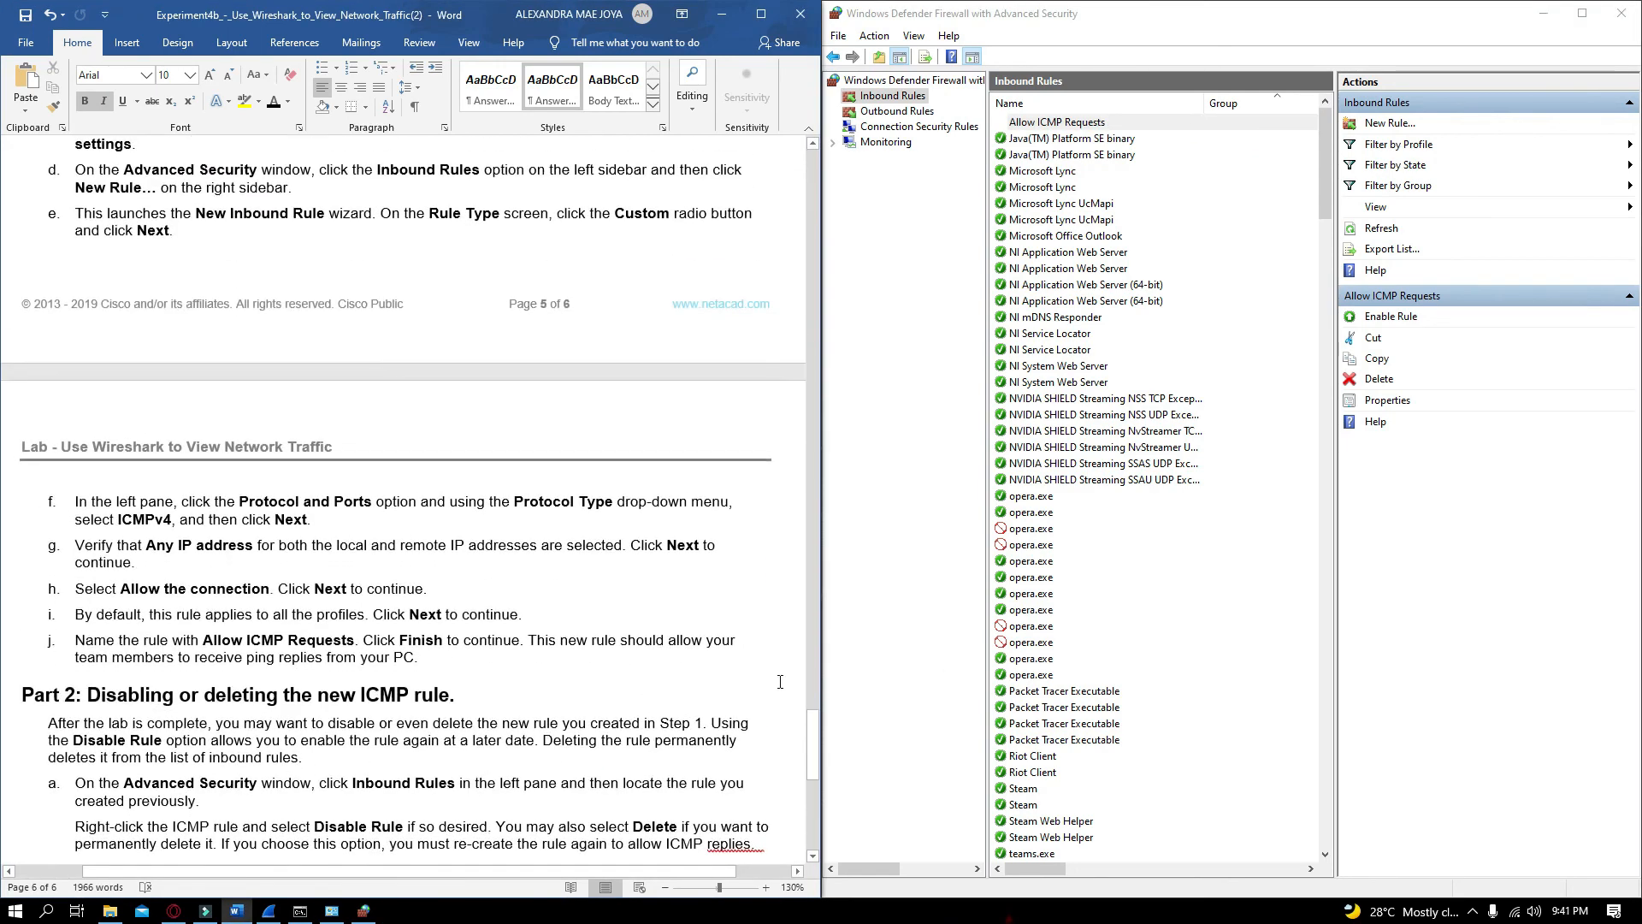
click(1482, 590)
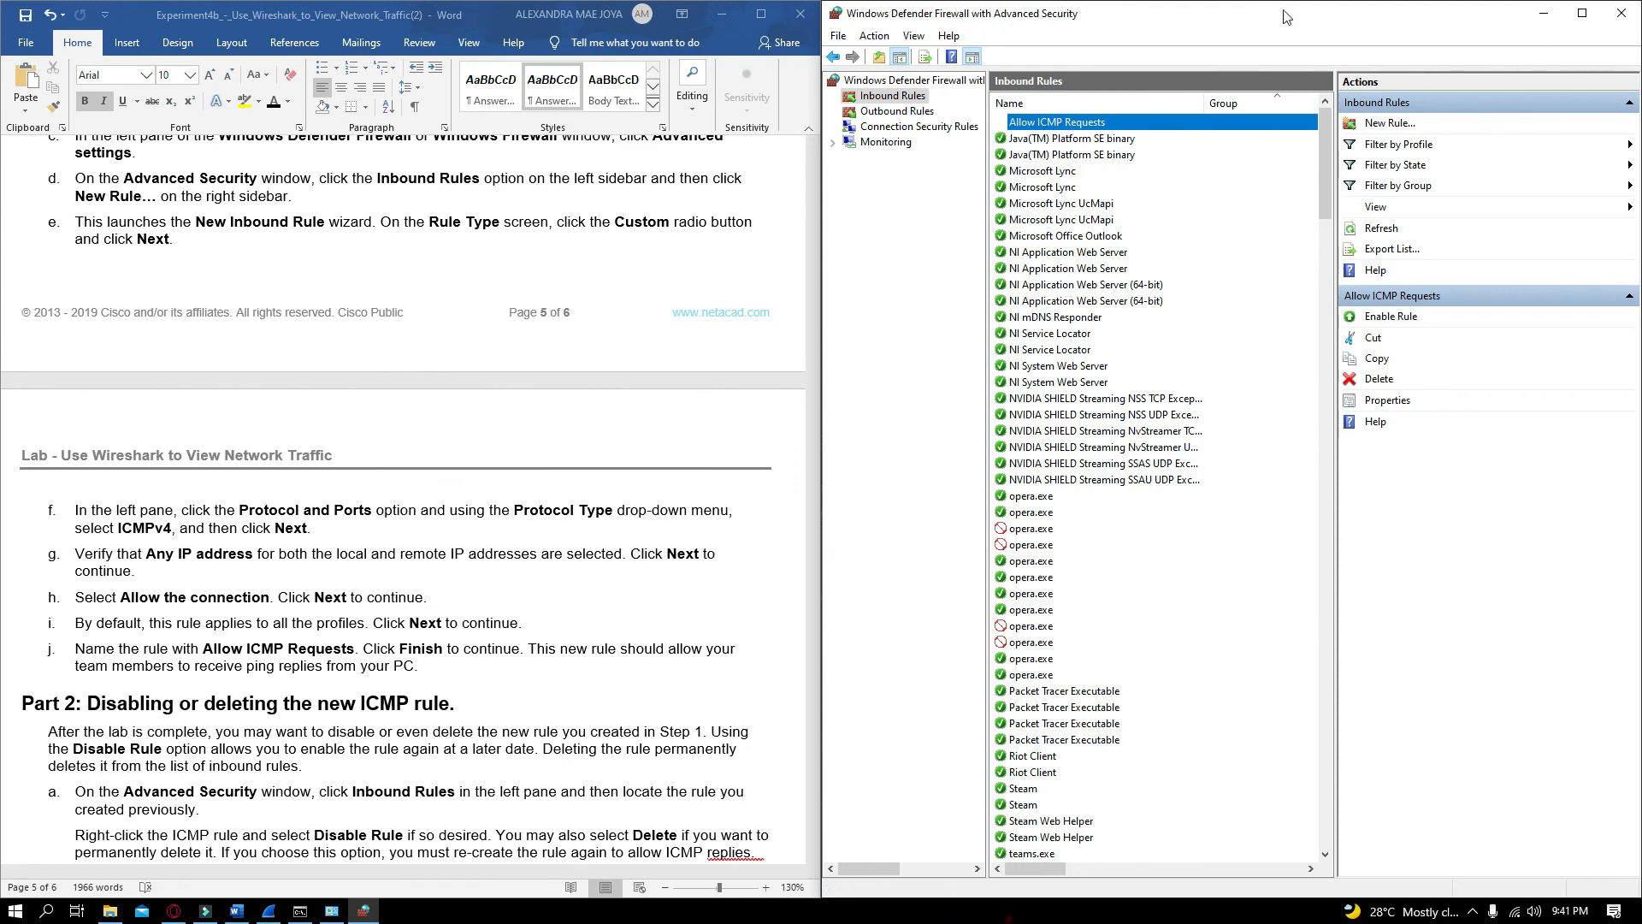
scroll(679, 429, down, 8)
scroll(697, 422, up, 6)
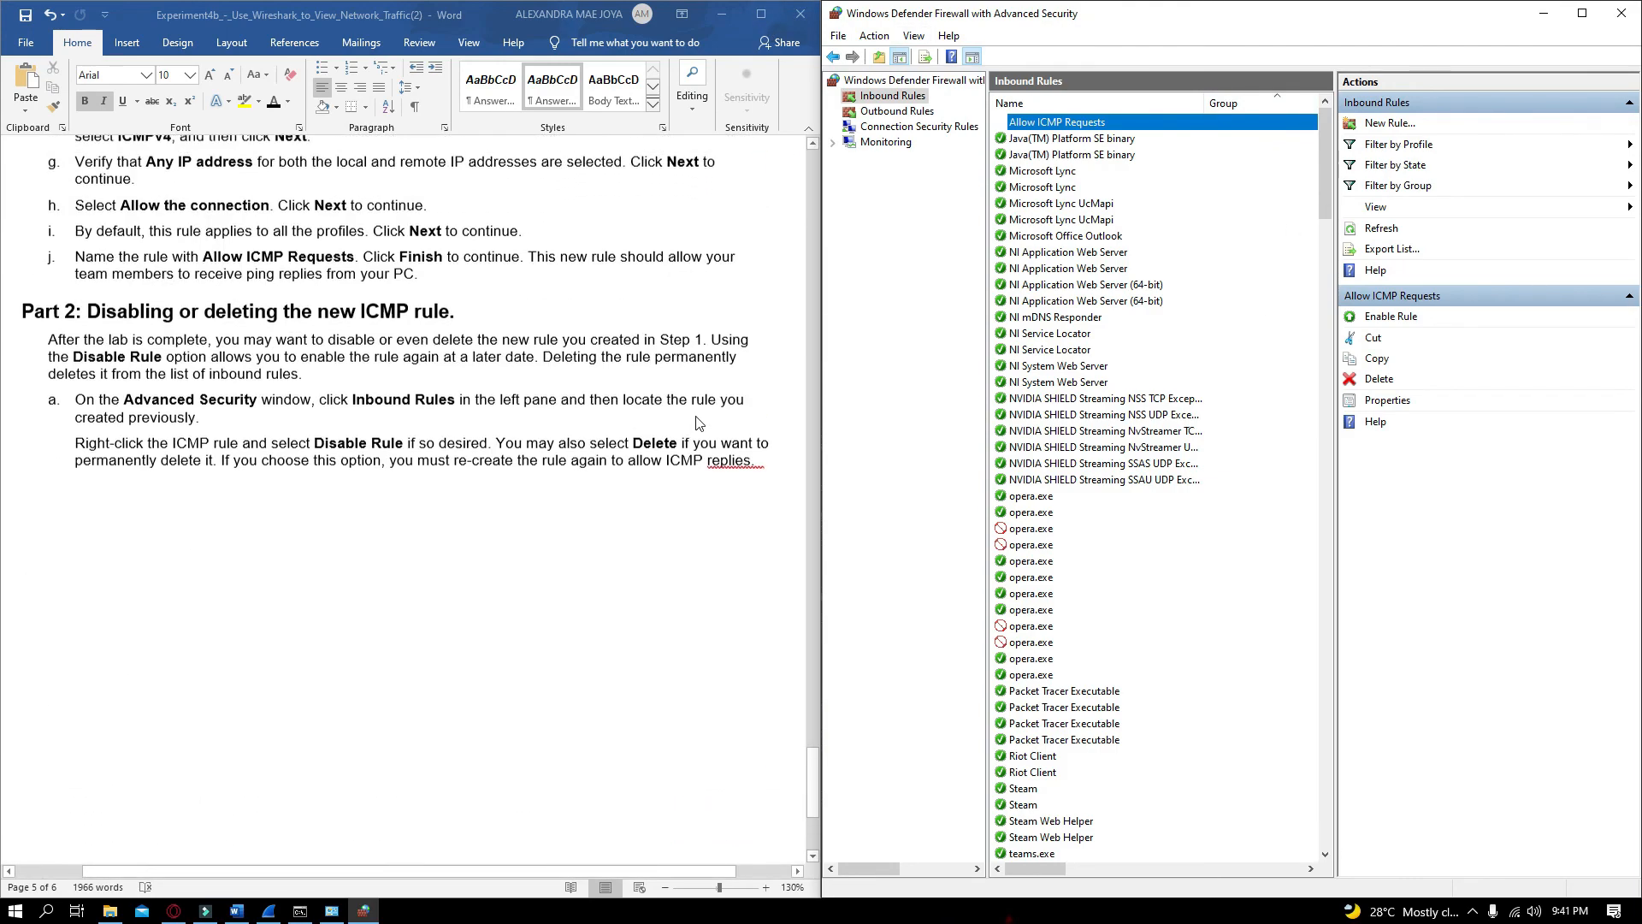
drag(814, 763, 765, 84)
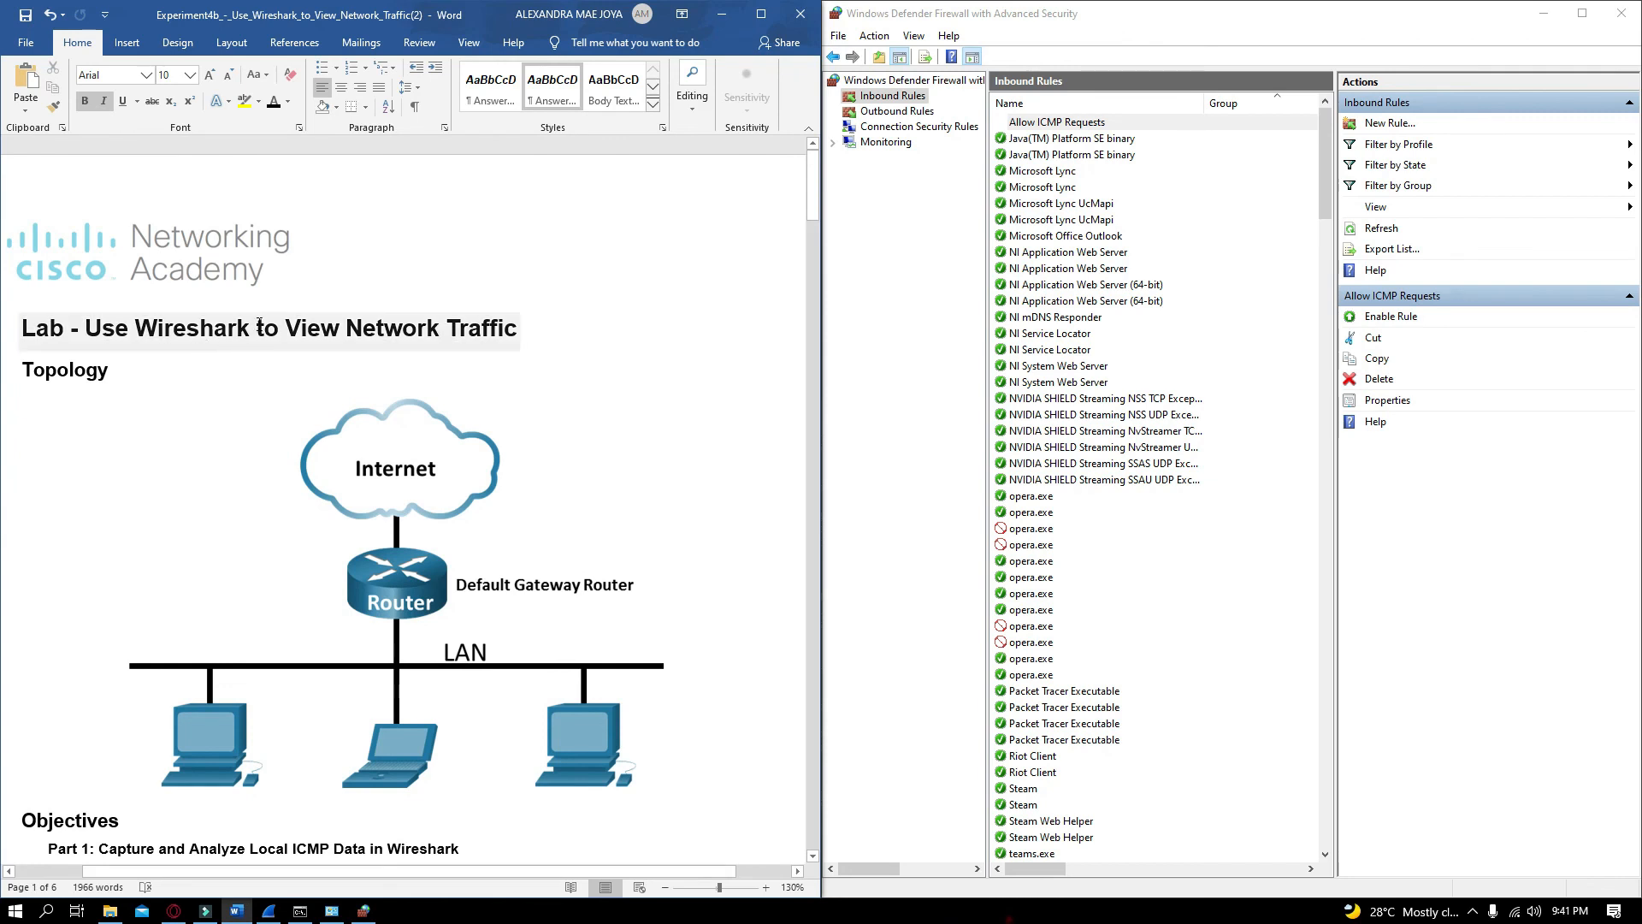